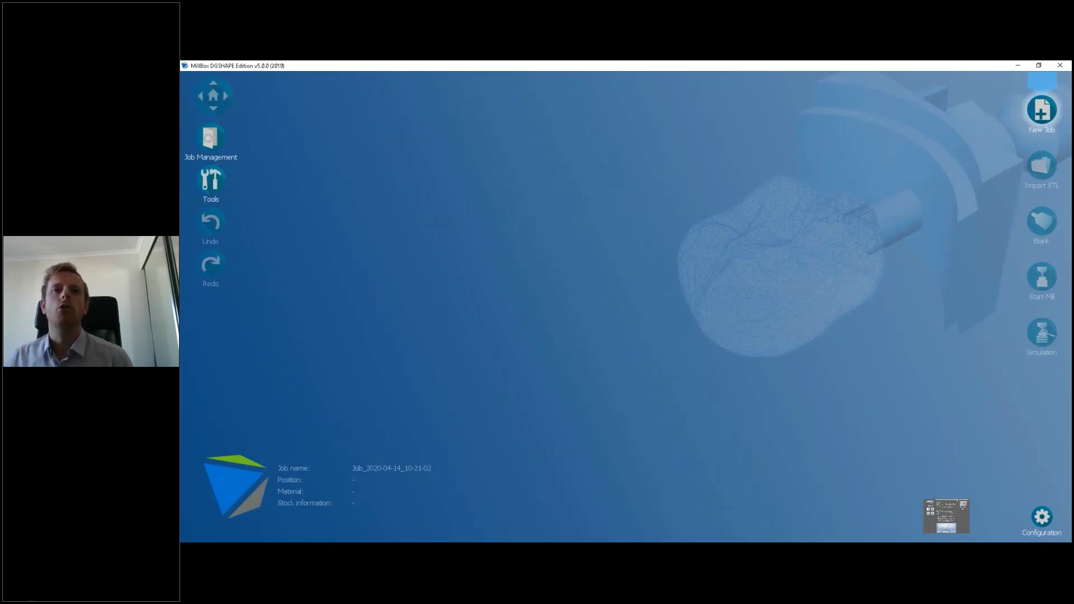
Step: Start a new job with PMMA as the material
{"action": "left_click", "coordinate": [213, 140]}
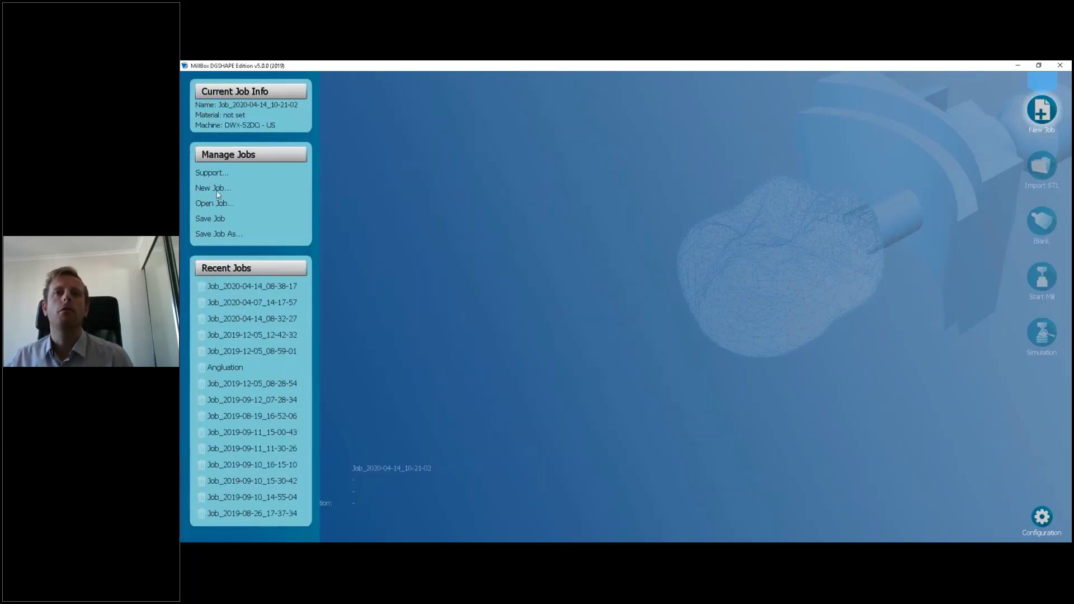
{"action": "left_click", "coordinate": [396, 193]}
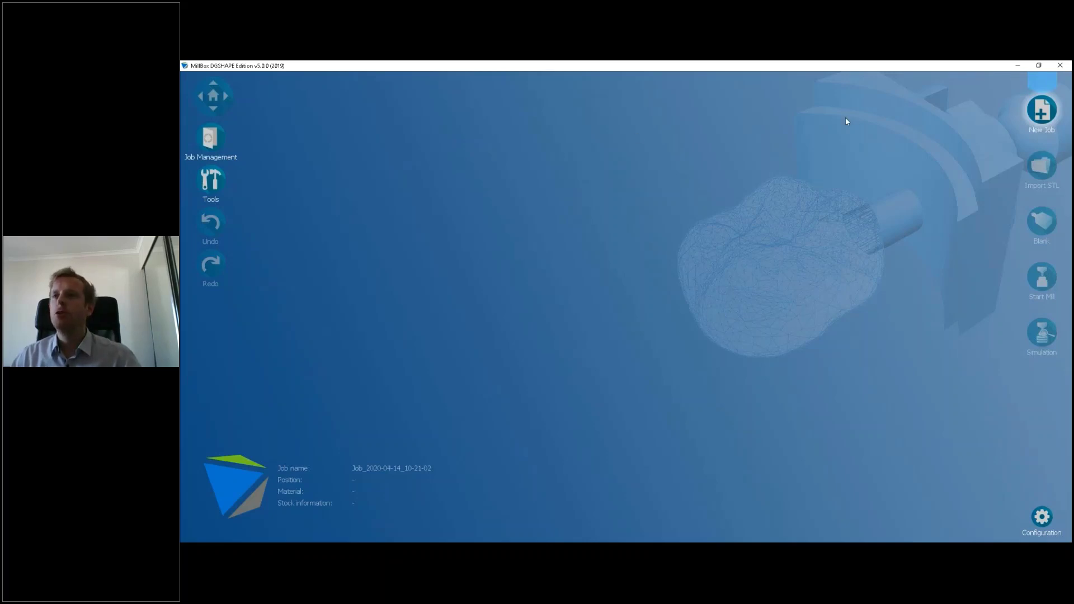
{"action": "left_click", "coordinate": [1036, 115]}
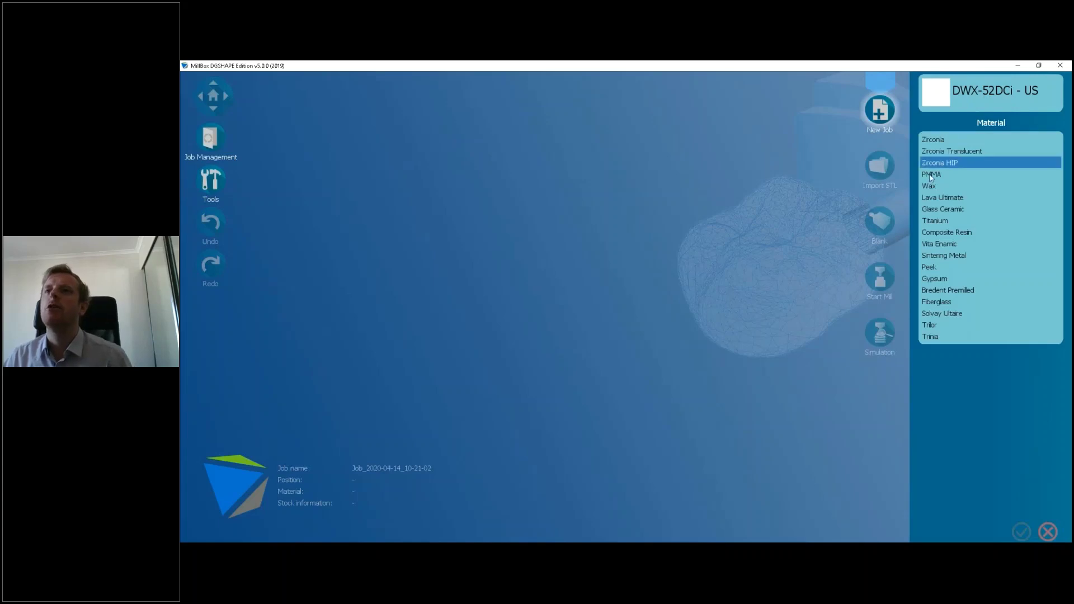
{"action": "left_click", "coordinate": [951, 174]}
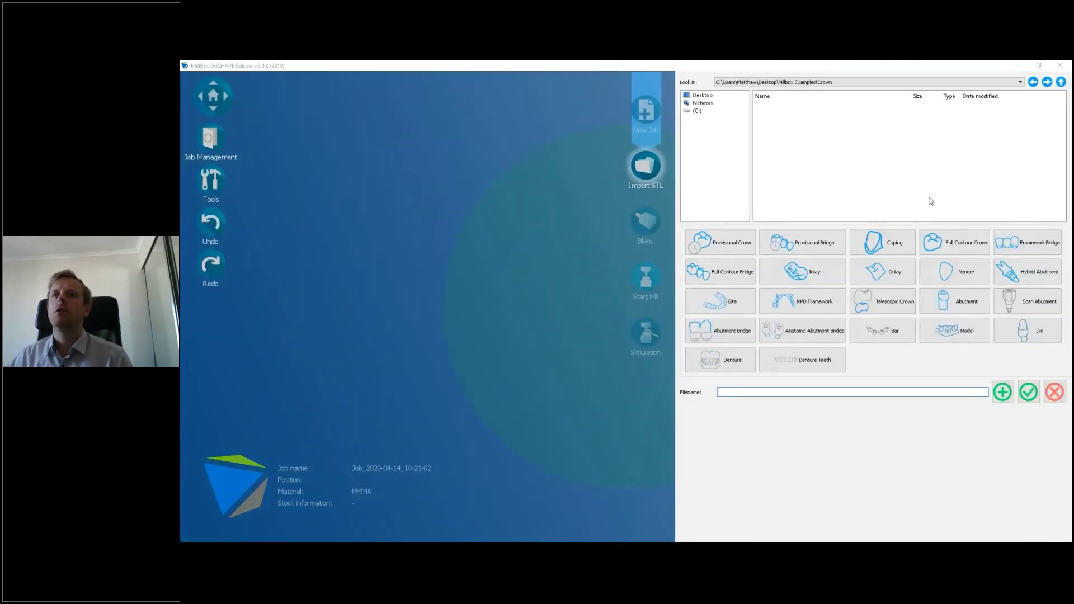
{"action": "left_click", "coordinate": [1061, 83]}
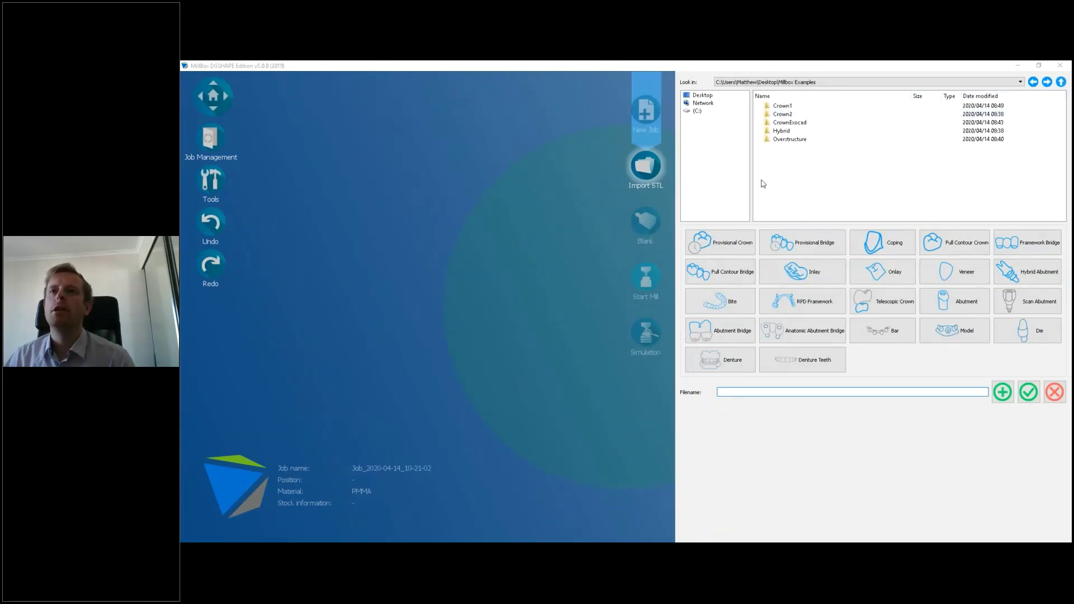
{"action": "double_click", "coordinate": [786, 125]}
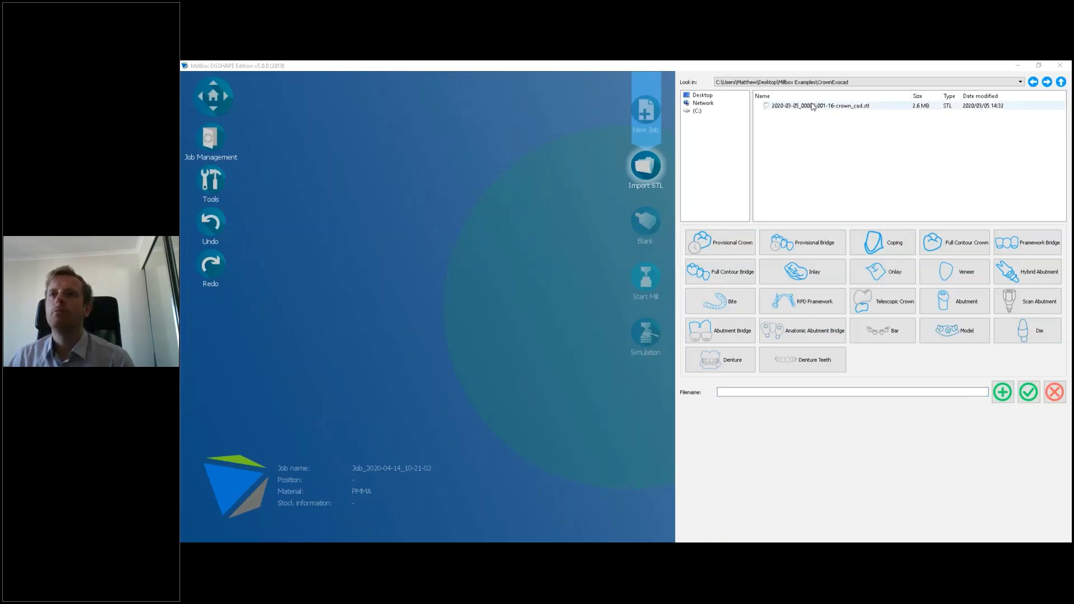
{"action": "left_click", "coordinate": [812, 106]}
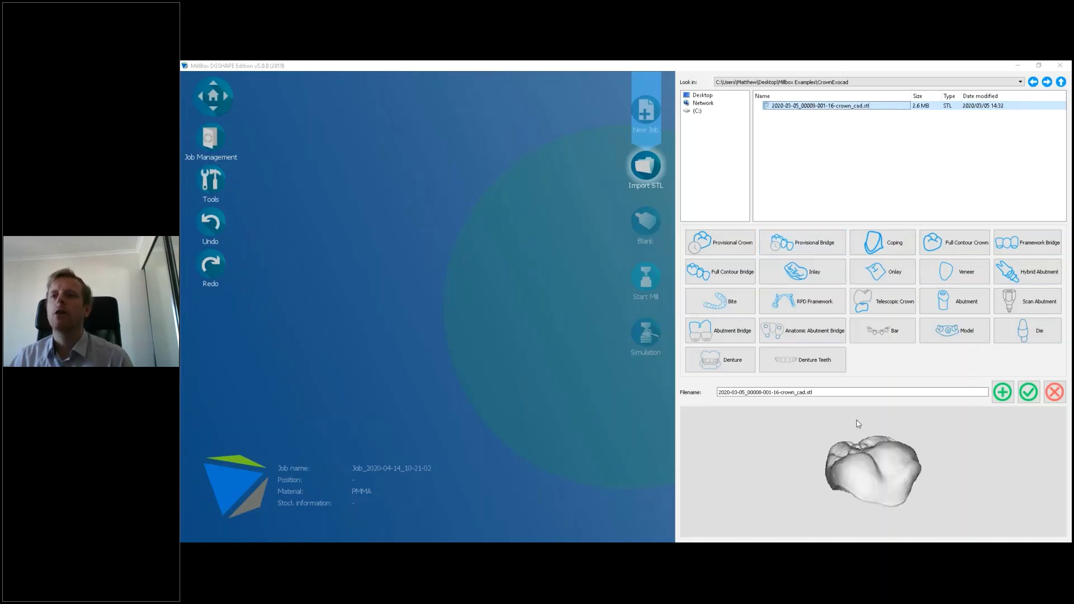
Step: Inspect the crown's inner surface in the enlarged viewer, and import the file as a Full Contour Crown
{"action": "left_click", "coordinate": [878, 463]}
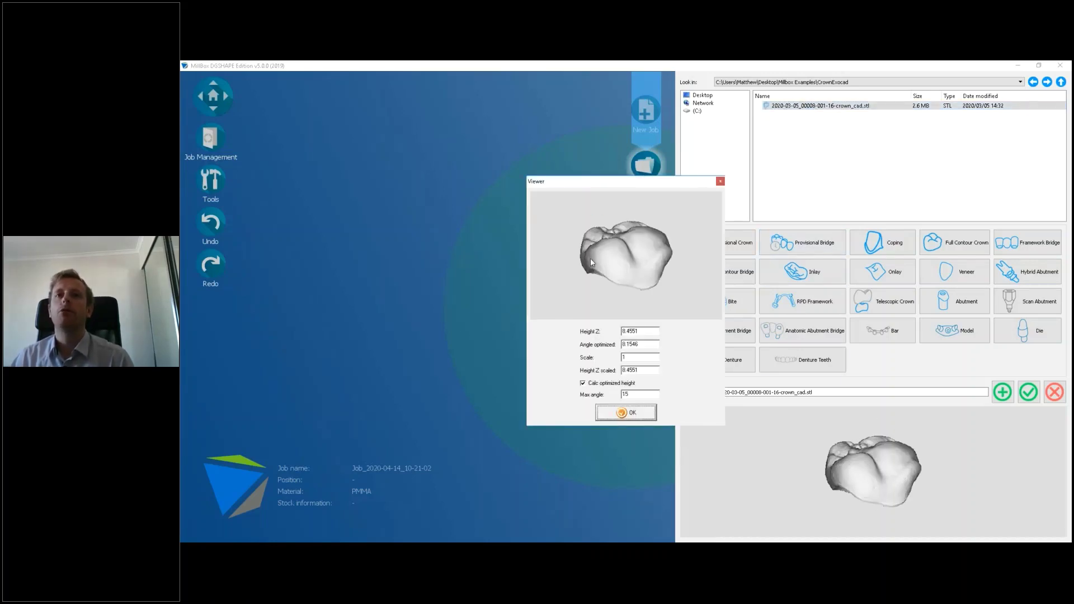
{"action": "left_click_drag", "start_coordinate": [591, 261], "coordinate": [624, 225]}
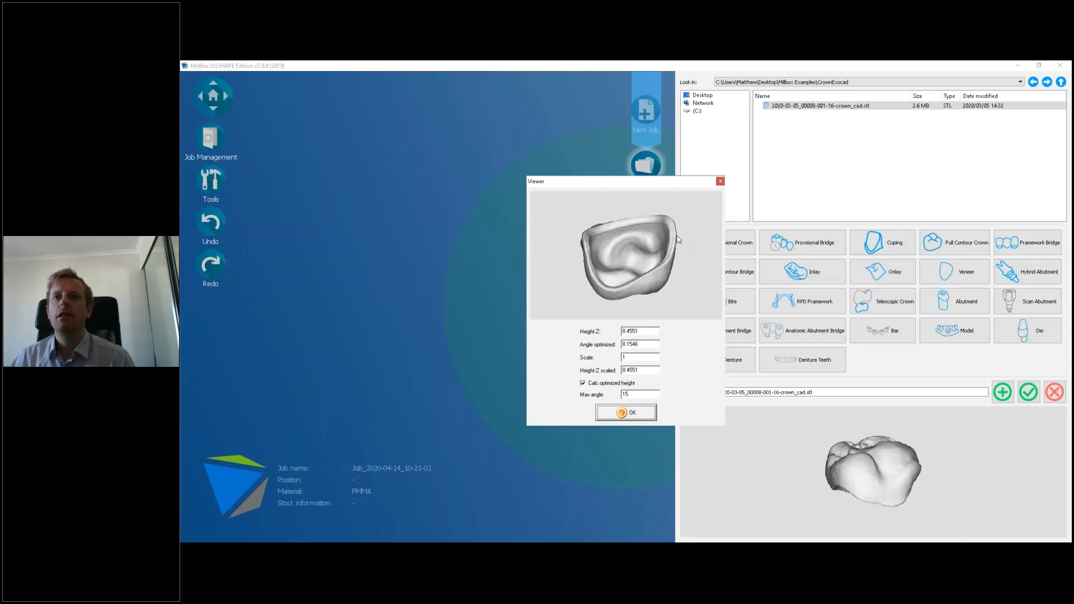
{"action": "scroll", "coordinate": [682, 240], "scroll_direction": "up", "scroll_amount": 5}
{"action": "scroll", "coordinate": [597, 259], "scroll_direction": "down", "scroll_amount": 1}
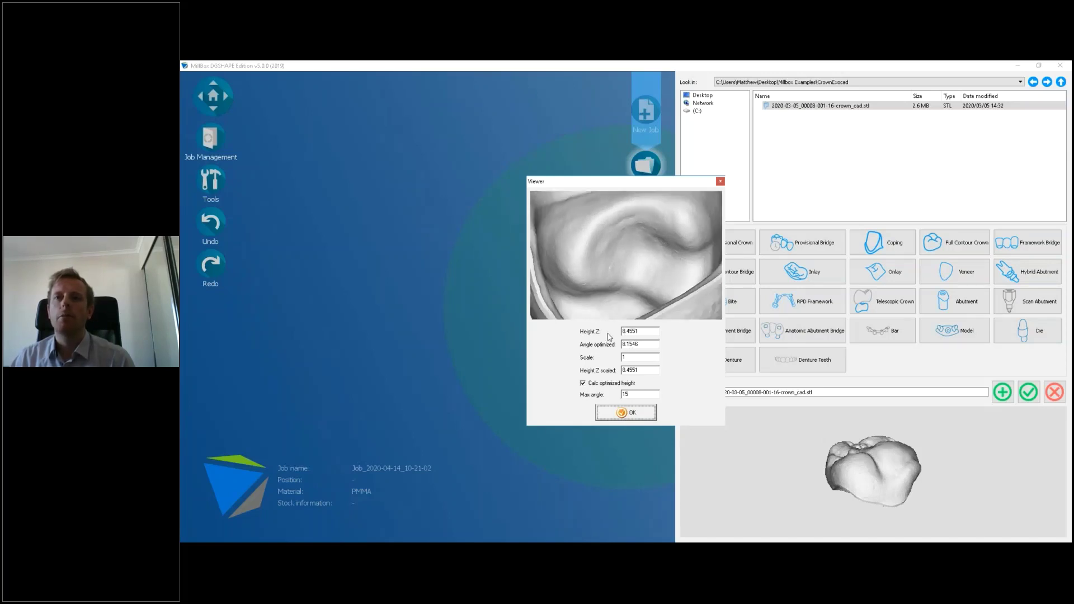
{"action": "left_click", "coordinate": [626, 412]}
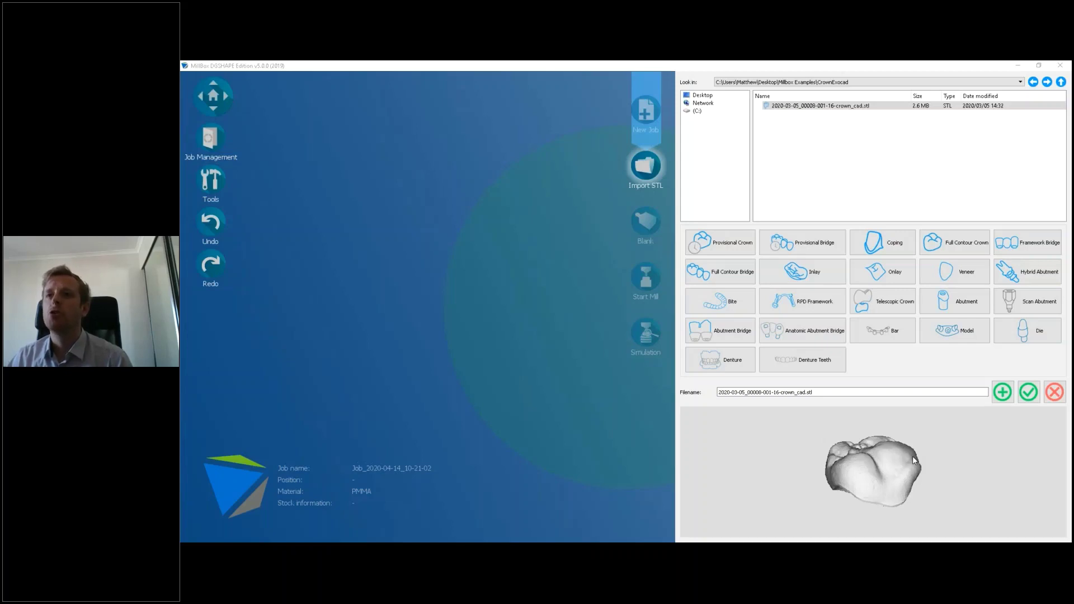
{"action": "left_click", "coordinate": [956, 253]}
{"action": "left_click", "coordinate": [1022, 391]}
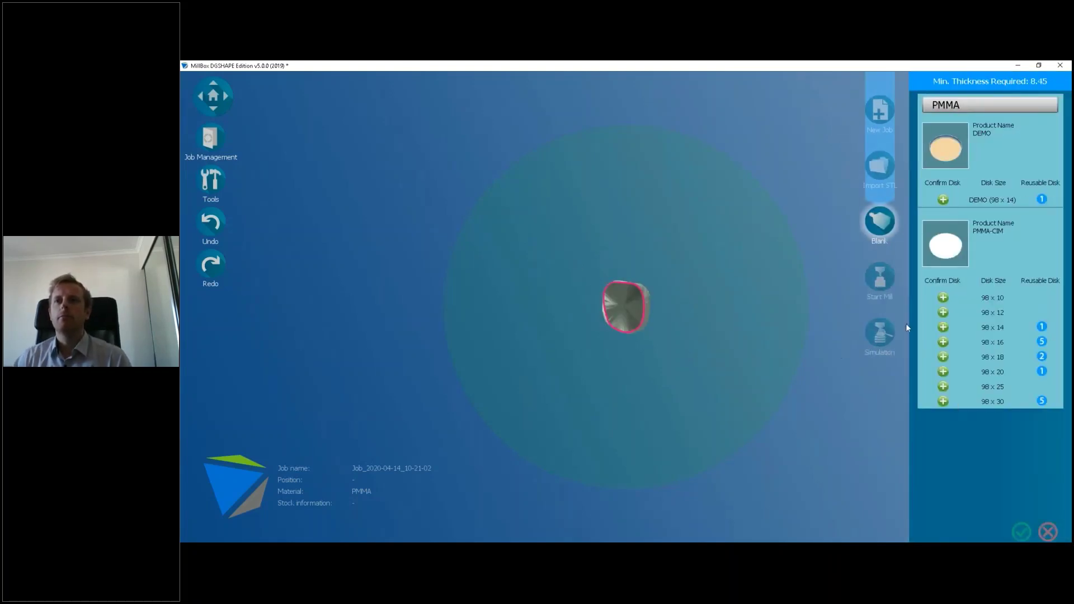
Step: Assign a new 98 x 10 PMMA-CIM disk to the job with stock name "webinar" and lot code 140420, leaving milling unstarted
{"action": "left_click", "coordinate": [935, 302]}
{"action": "left_click", "coordinate": [943, 297]}
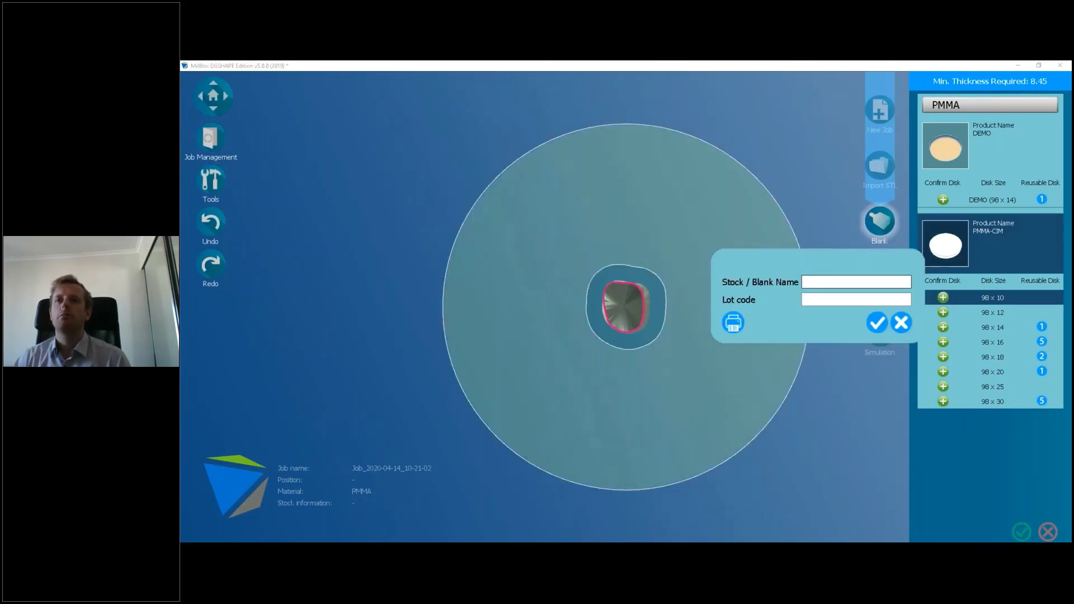
{"action": "type", "text": "webinar"}
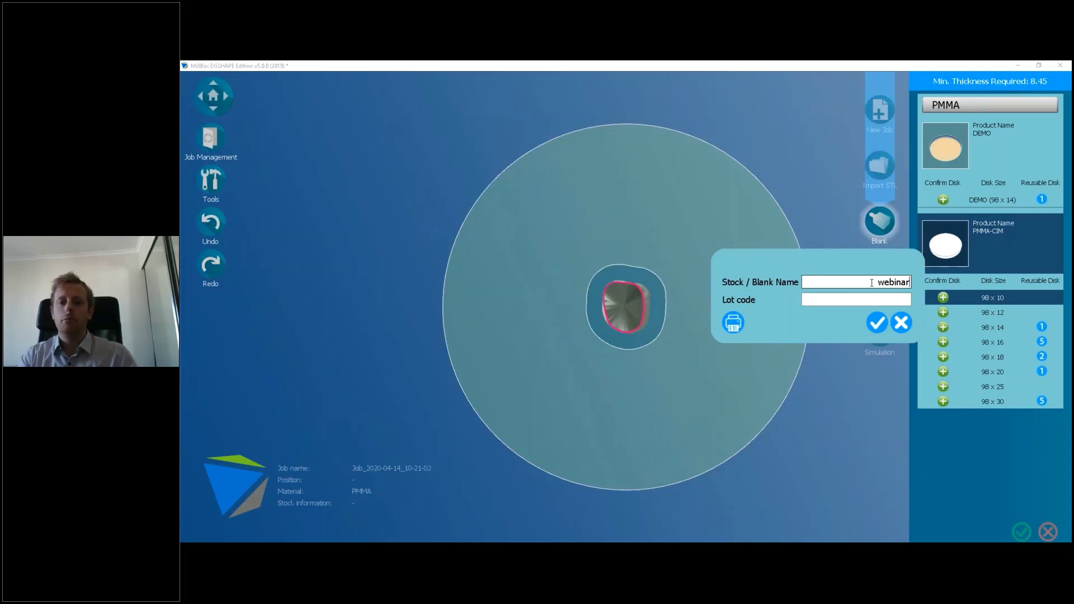
{"action": "key", "text": "Tab"}
{"action": "type", "text": "140420"}
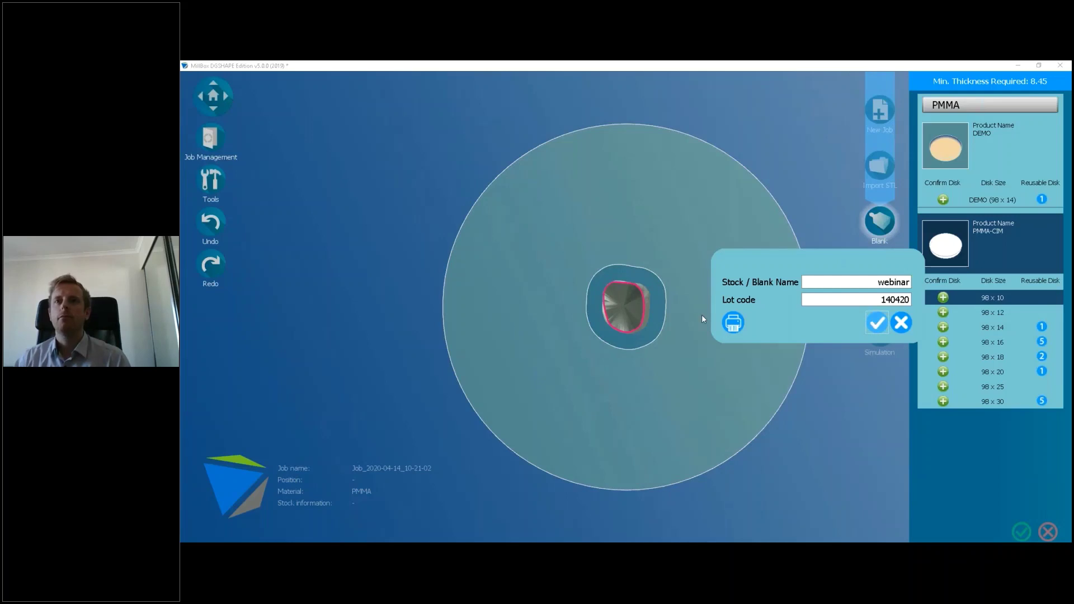
{"action": "key", "text": "Return"}
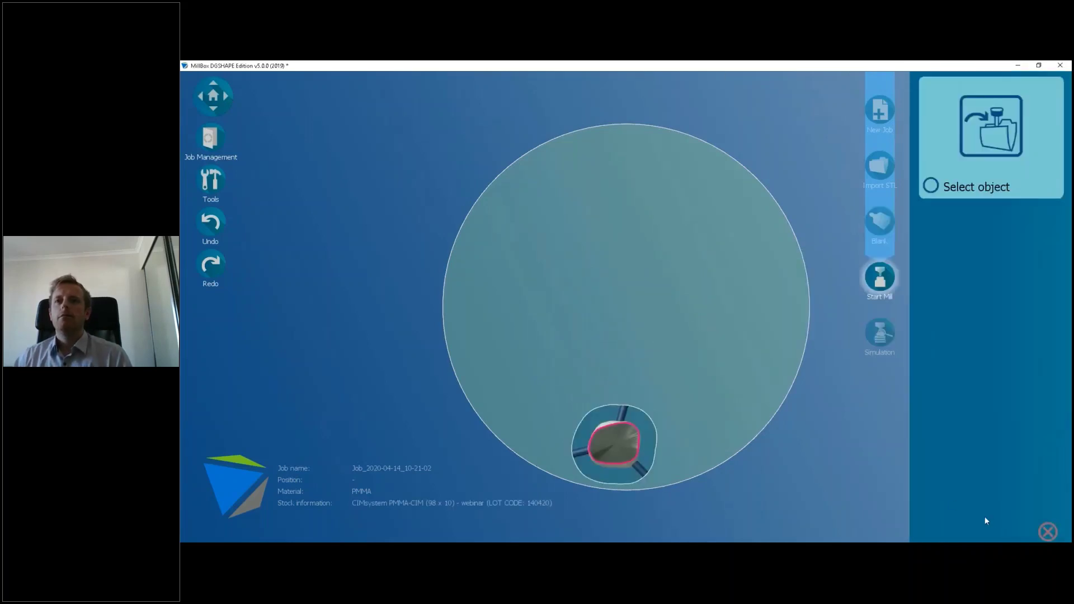
{"action": "left_click", "coordinate": [1045, 532]}
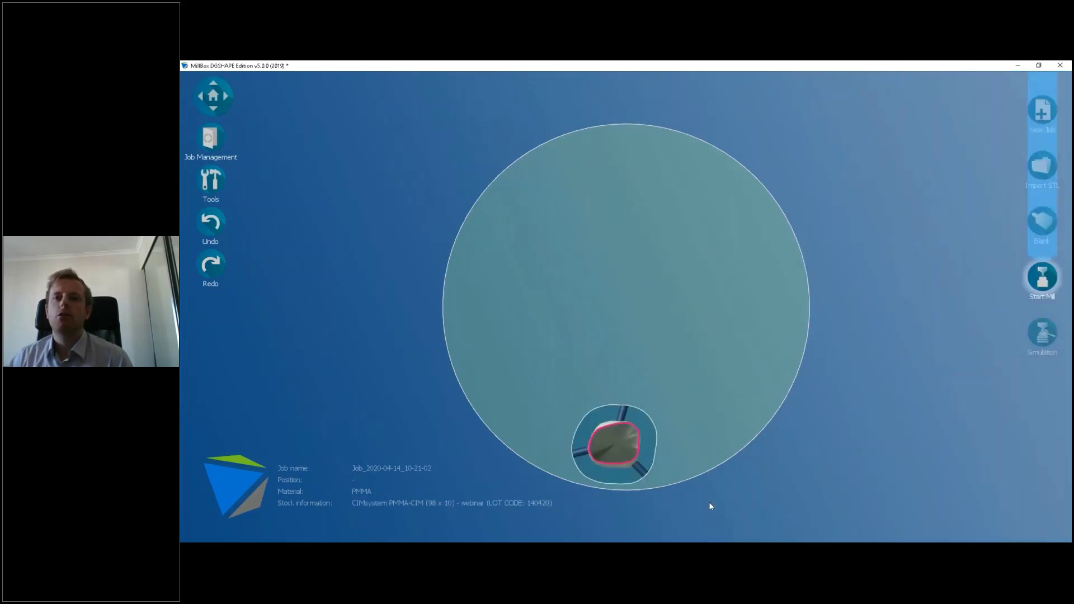
Step: Examine the nested crown up close, checking its connectors, margin line and undercut areas from several angles
{"action": "middle_click_drag", "start_coordinate": [619, 512], "coordinate": [615, 374]}
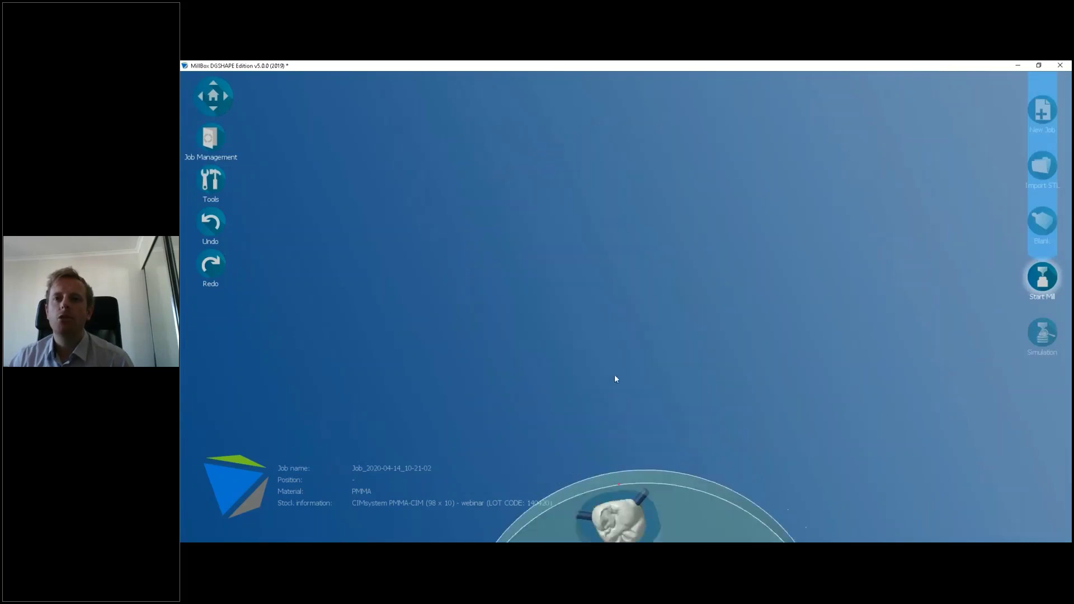
{"action": "right_click_drag", "start_coordinate": [648, 441], "coordinate": [697, 302]}
{"action": "scroll", "coordinate": [691, 361], "scroll_direction": "up", "scroll_amount": 6}
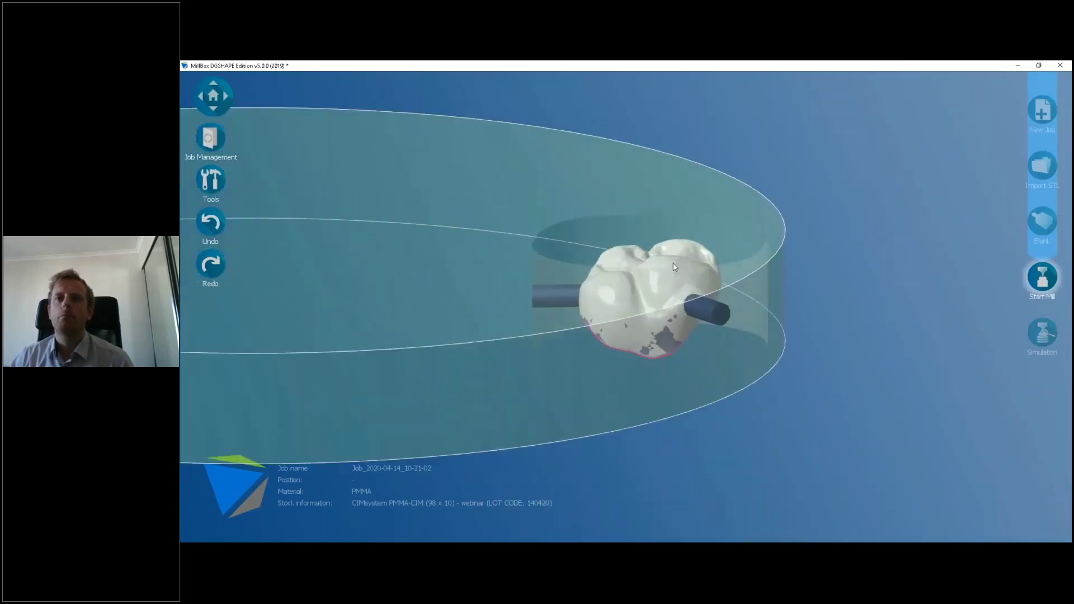
{"action": "right_click_drag", "start_coordinate": [692, 364], "coordinate": [778, 275]}
{"action": "scroll", "coordinate": [774, 314], "scroll_direction": "up", "scroll_amount": 3}
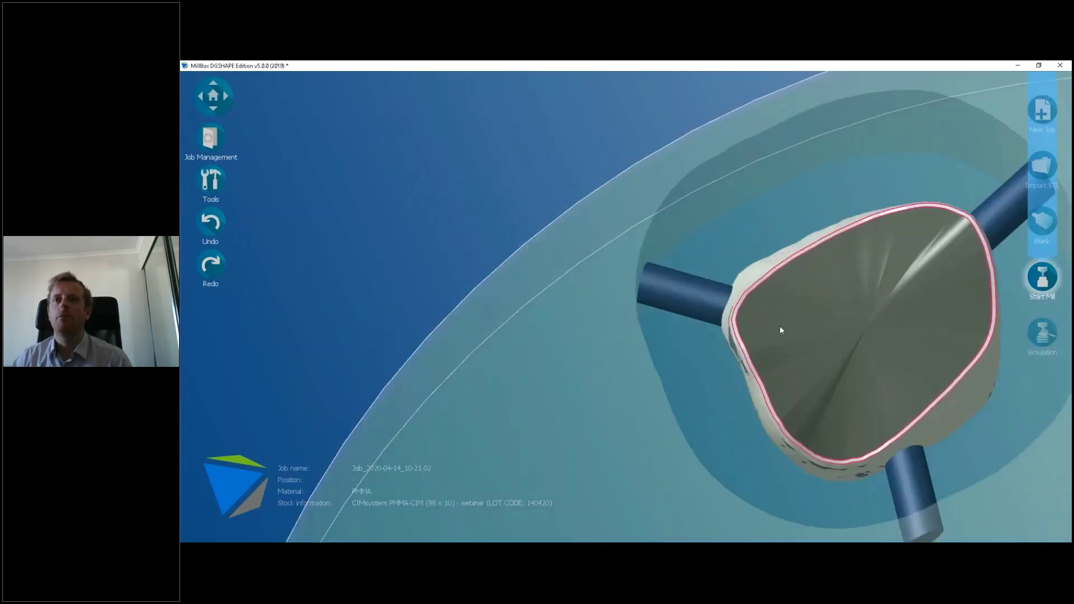
{"action": "scroll", "coordinate": [614, 304], "scroll_direction": "up", "scroll_amount": 5}
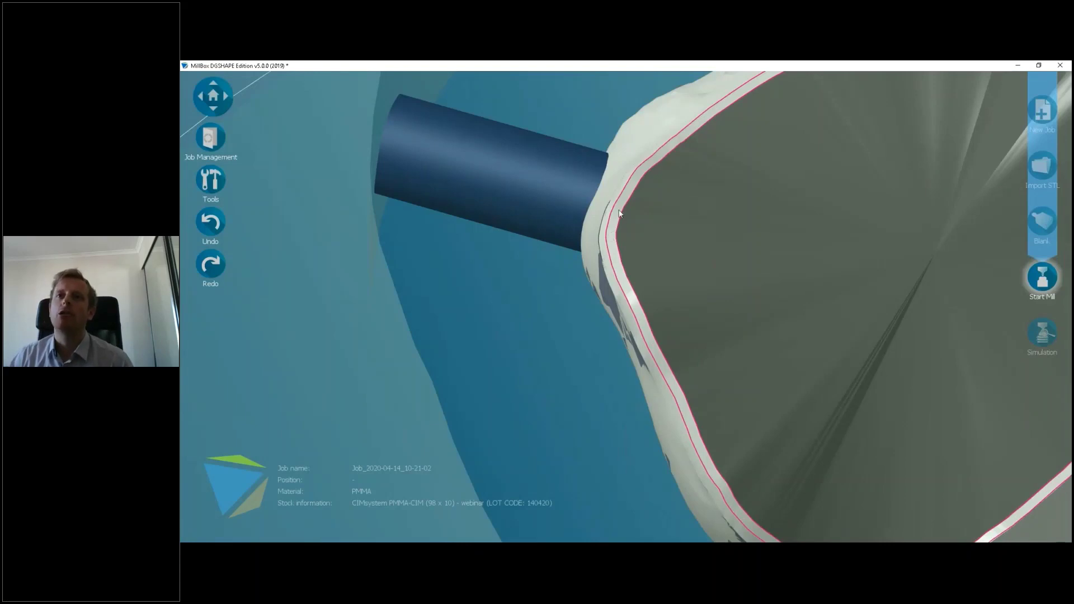
{"action": "middle_click_drag", "start_coordinate": [649, 299], "coordinate": [635, 272]}
{"action": "right_click_drag", "start_coordinate": [634, 275], "coordinate": [642, 293]}
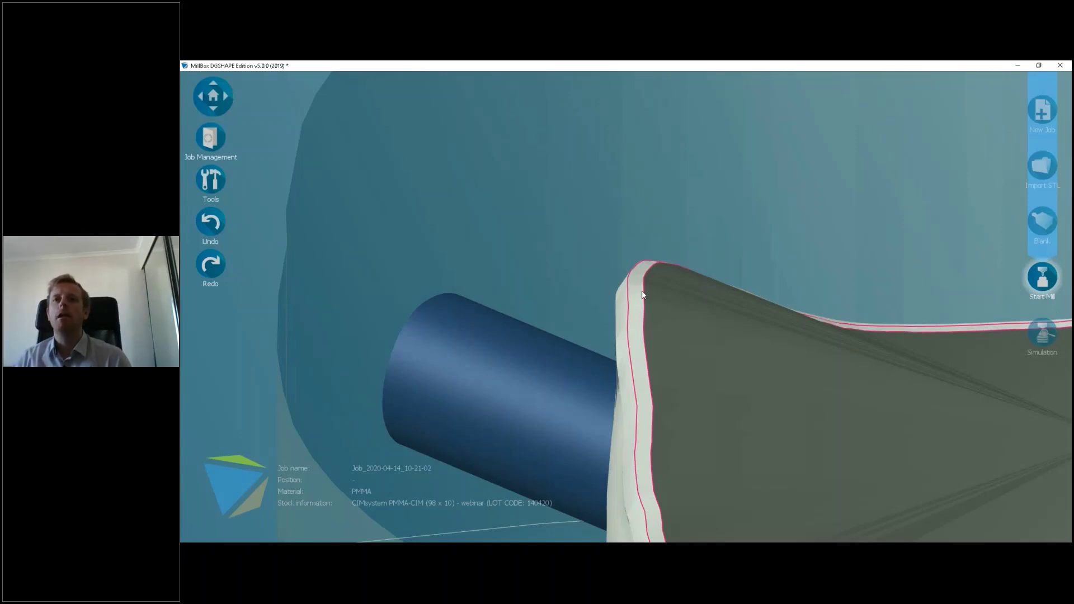
{"action": "left_click_drag", "start_coordinate": [642, 295], "coordinate": [598, 307]}
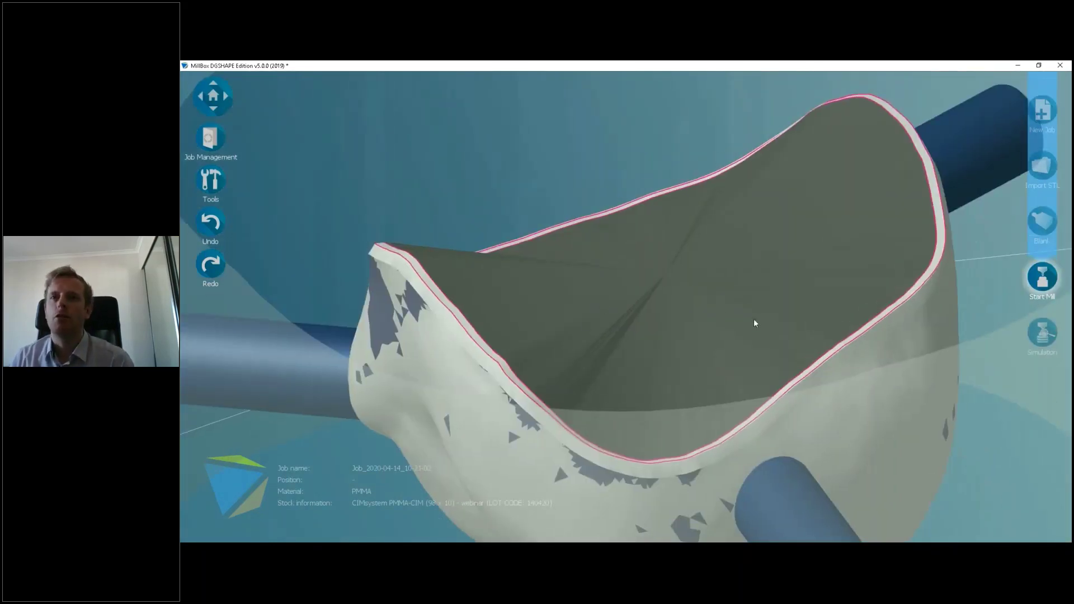
{"action": "left_click_drag", "start_coordinate": [790, 319], "coordinate": [718, 266]}
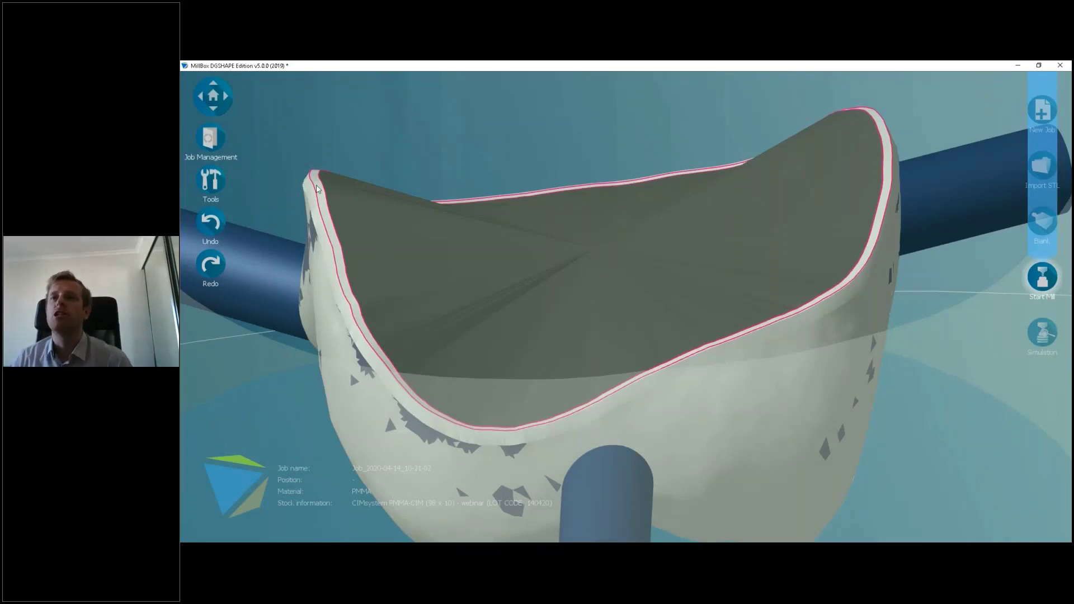
{"action": "middle_click_drag", "start_coordinate": [452, 242], "coordinate": [492, 238]}
{"action": "right_click_drag", "start_coordinate": [493, 237], "coordinate": [758, 392]}
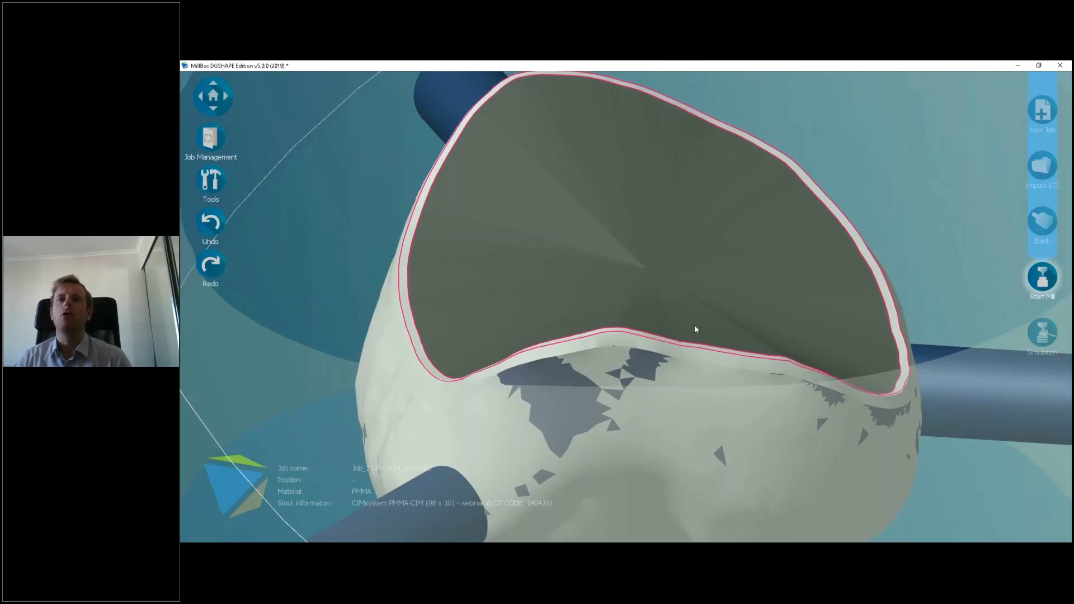
{"action": "right_click_drag", "start_coordinate": [696, 324], "coordinate": [657, 317]}
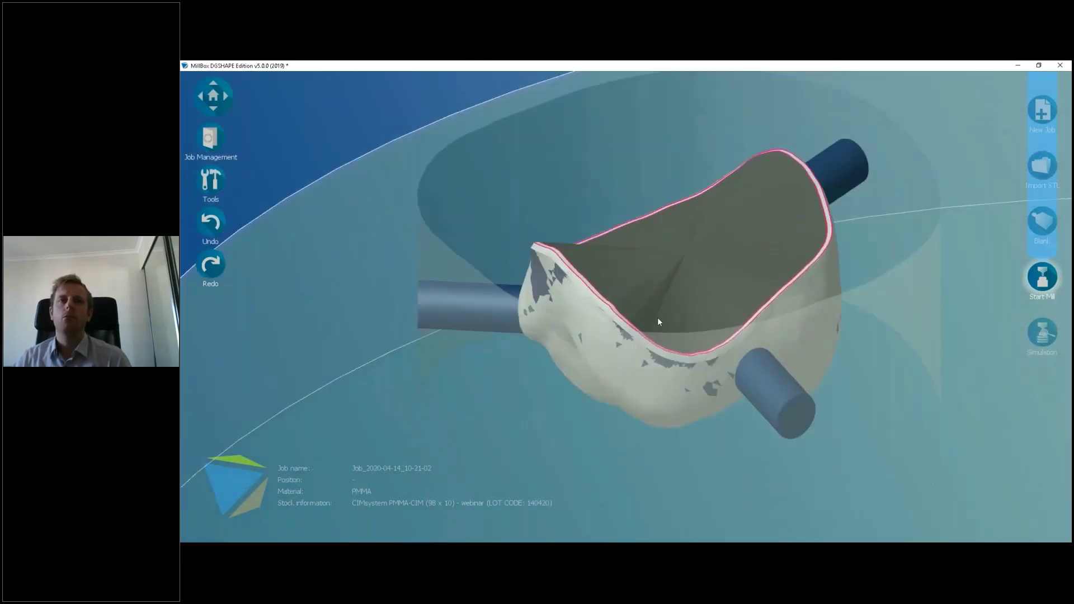
Step: Toggle the crown's cavity display to compare the open inner surface with the covered one, leaving the cavity shown
{"action": "left_click", "coordinate": [221, 179]}
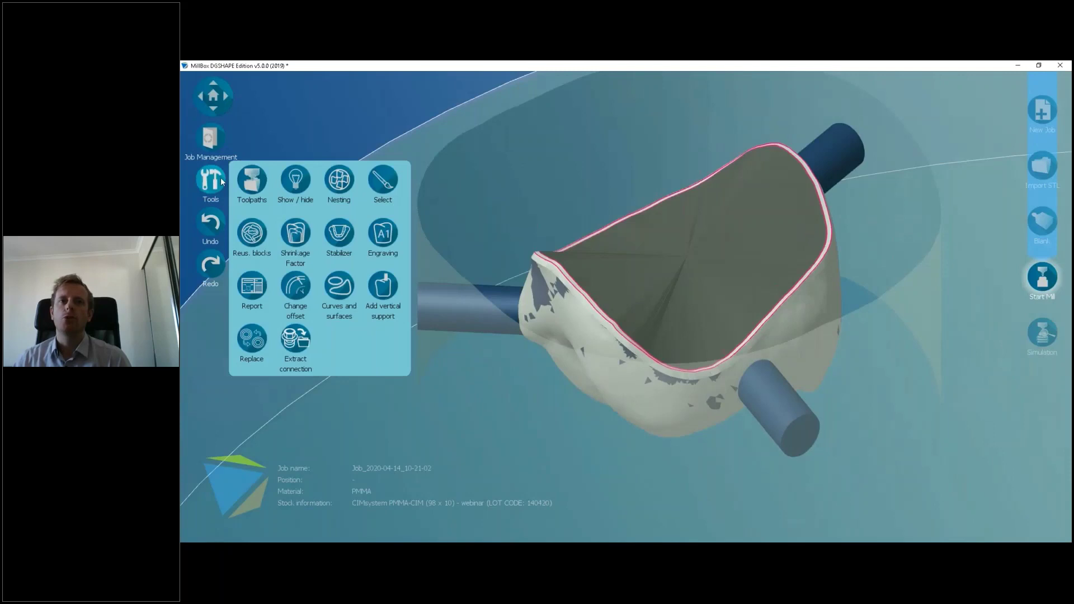
{"action": "left_click", "coordinate": [298, 185]}
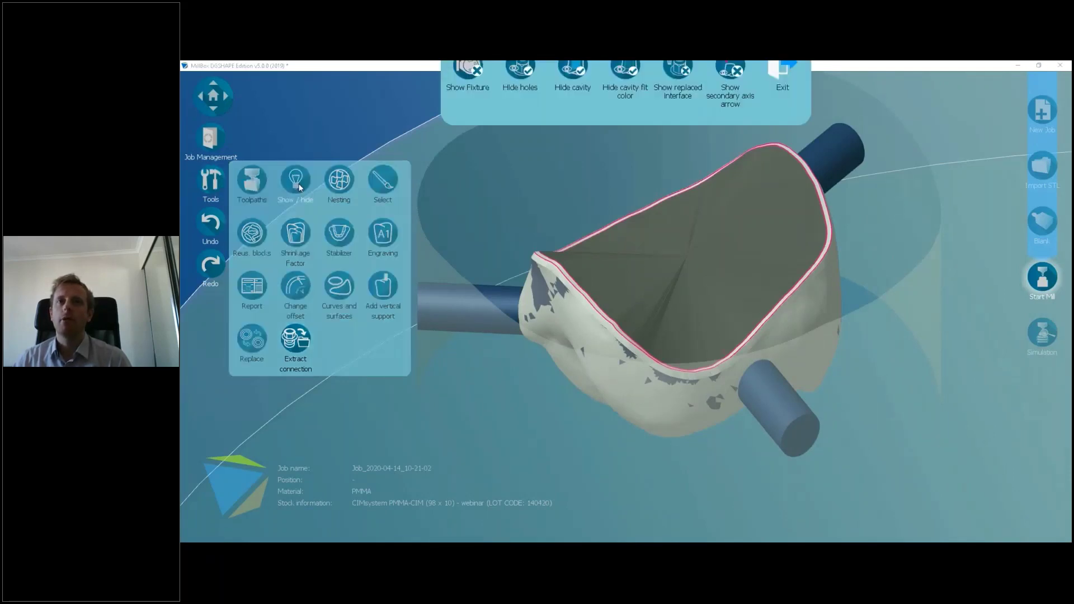
{"action": "left_click", "coordinate": [573, 100]}
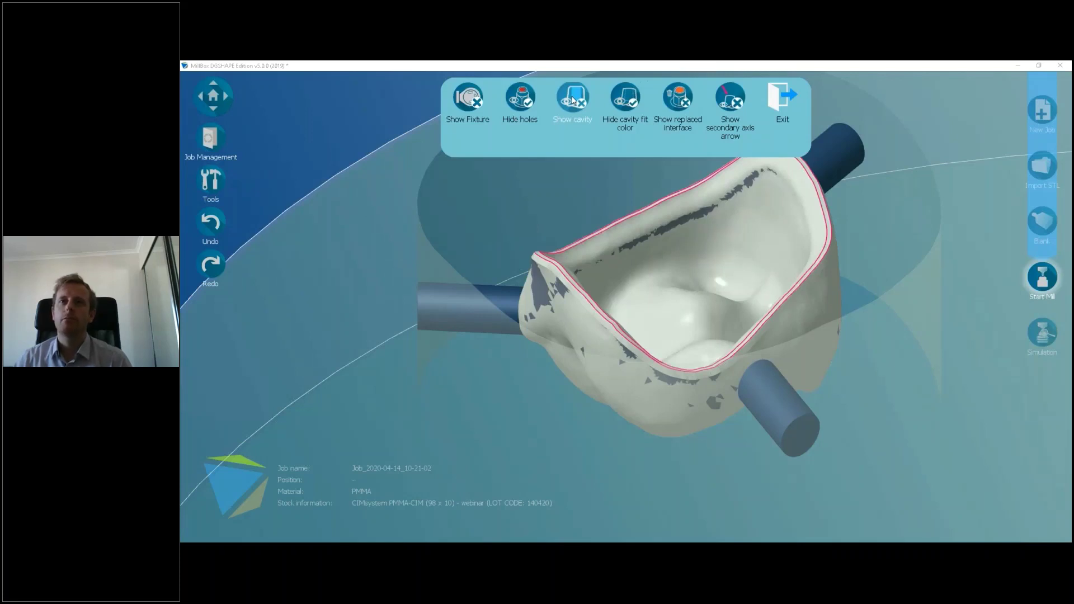
{"action": "left_click", "coordinate": [573, 100]}
{"action": "left_click", "coordinate": [573, 101]}
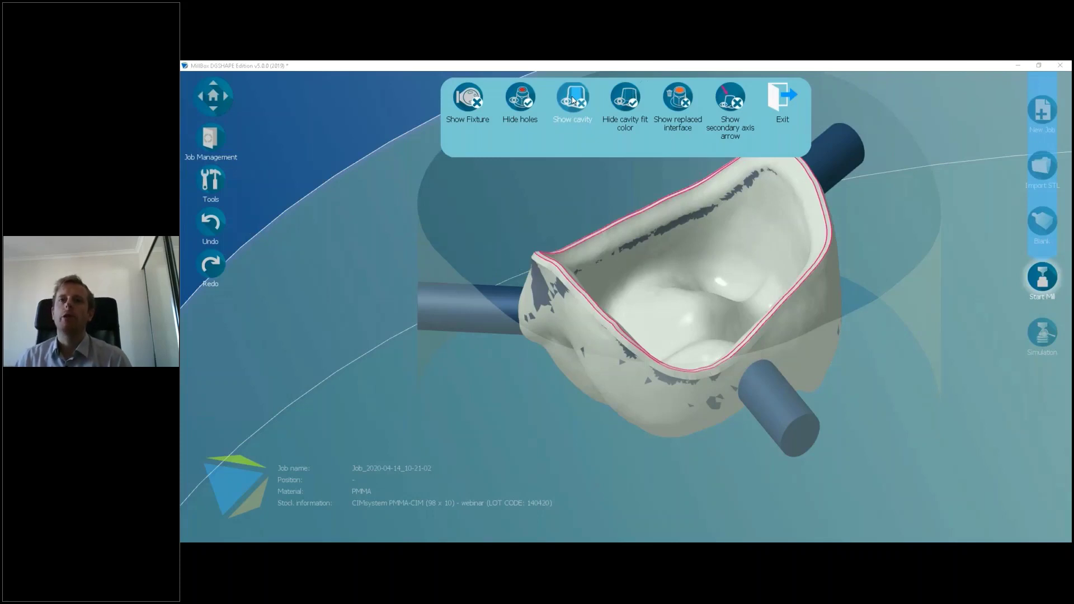
{"action": "left_click", "coordinate": [574, 101]}
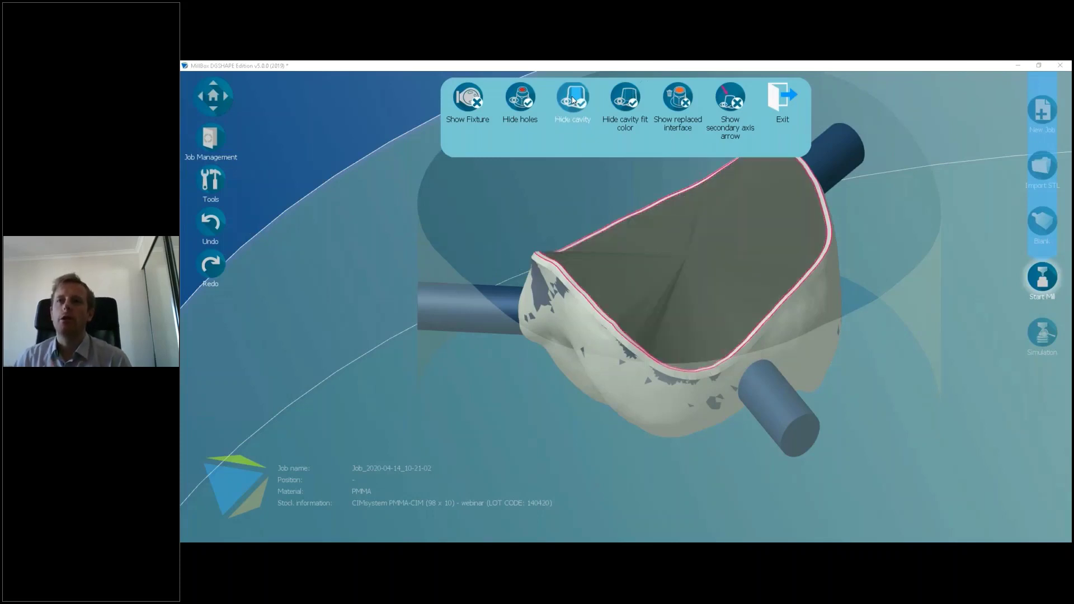
{"action": "left_click", "coordinate": [793, 102]}
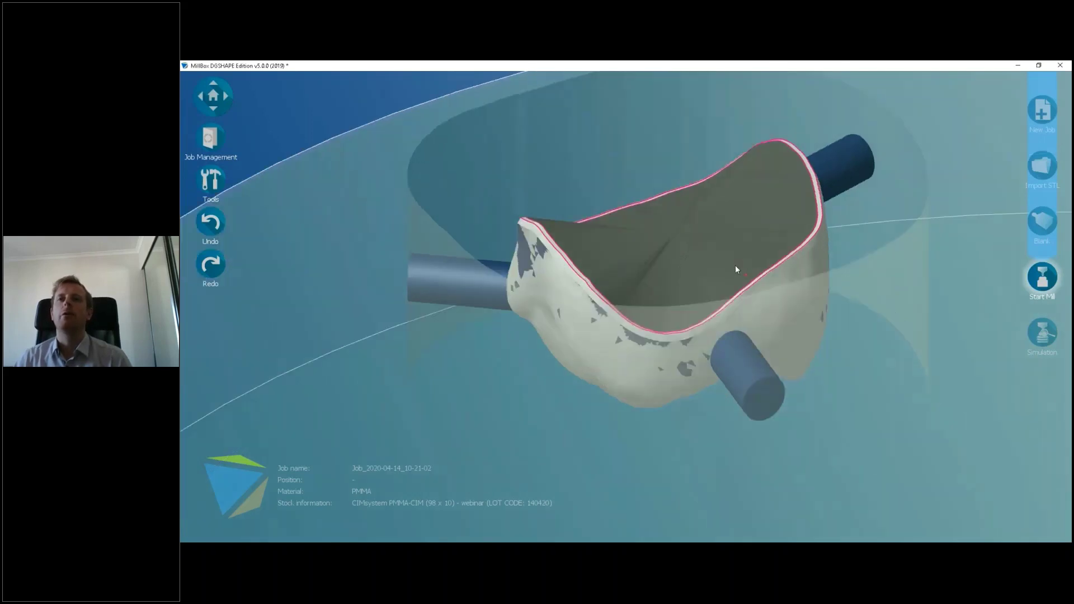
Step: Examine the crown and its three connectors in the disk from the underside, the side and the occlusal face
{"action": "left_click_drag", "start_coordinate": [736, 270], "coordinate": [494, 395]}
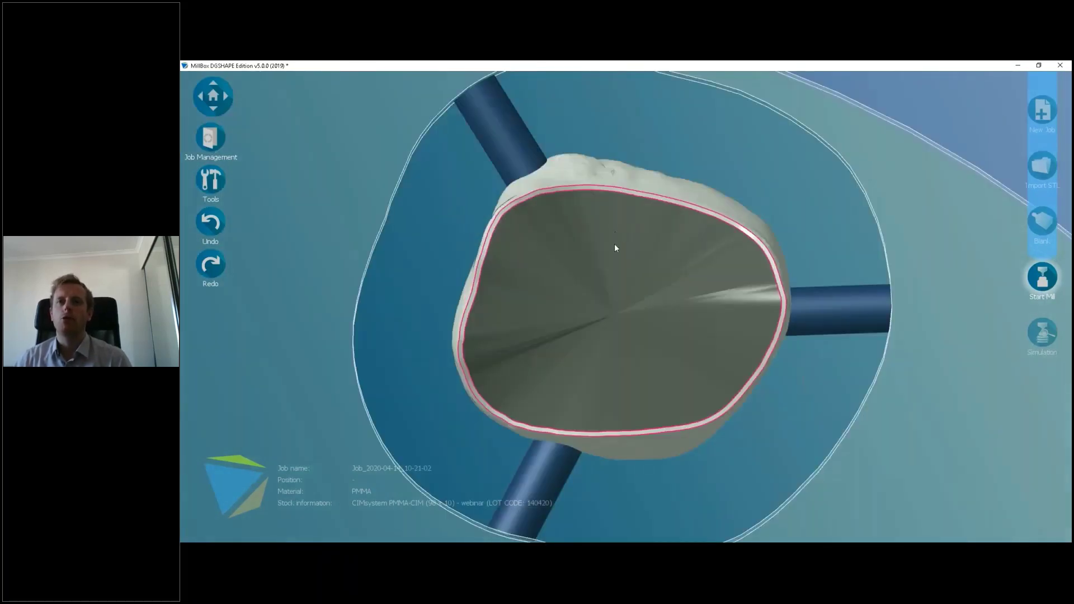
{"action": "left_click_drag", "start_coordinate": [614, 247], "coordinate": [660, 352]}
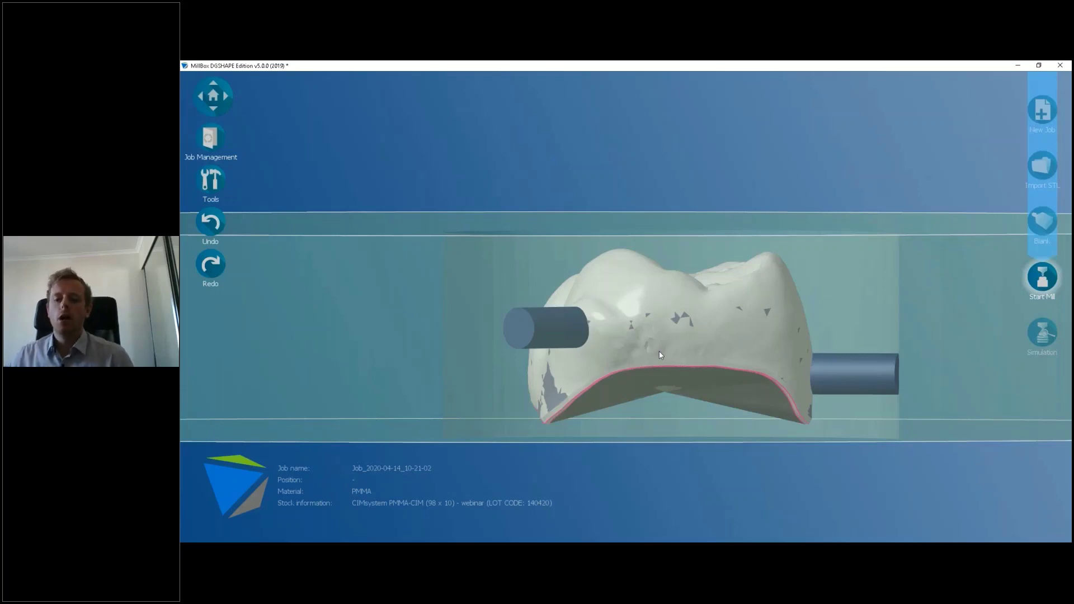
{"action": "middle_click_drag", "start_coordinate": [659, 351], "coordinate": [696, 397]}
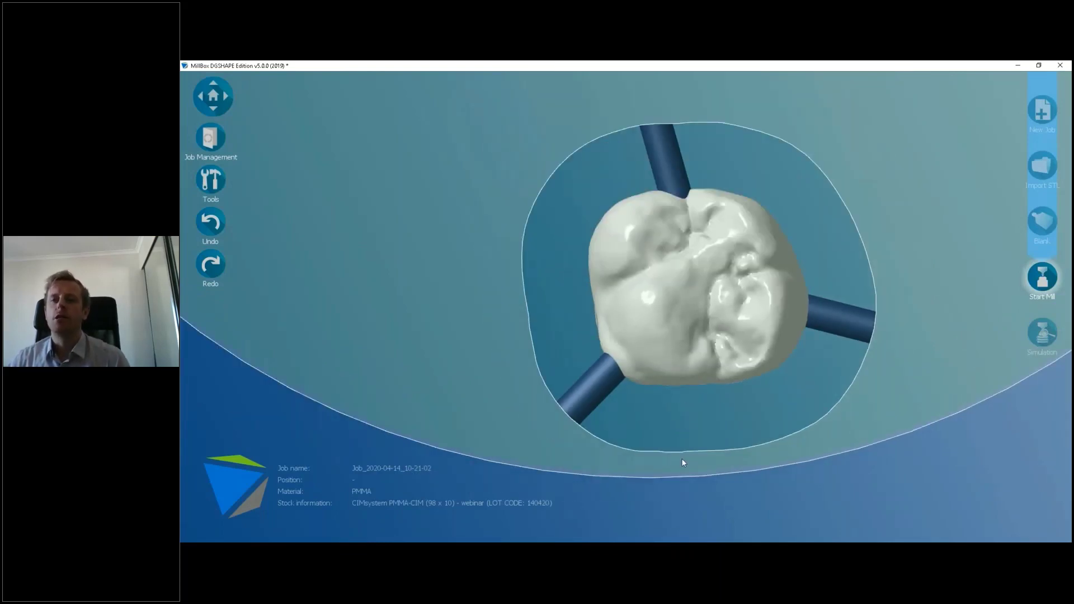
Step: Open the settings of one crown connector and examine from the side where it joins the crown
{"action": "middle_click_drag", "start_coordinate": [692, 439], "coordinate": [670, 410]}
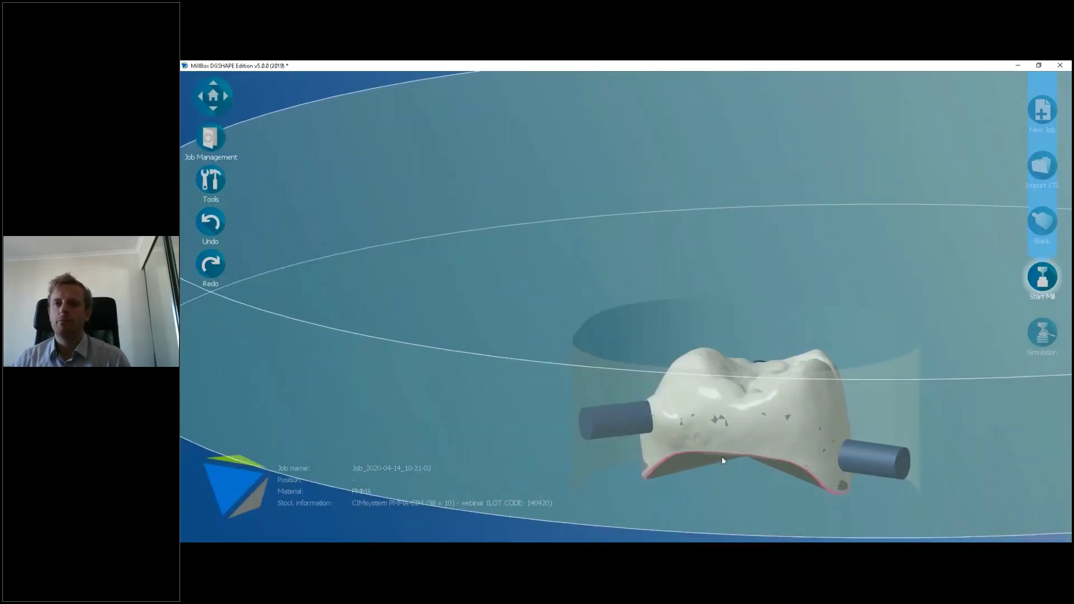
{"action": "scroll", "coordinate": [704, 399], "scroll_direction": "up", "scroll_amount": 3}
{"action": "middle_click_drag", "start_coordinate": [697, 397], "coordinate": [663, 392]}
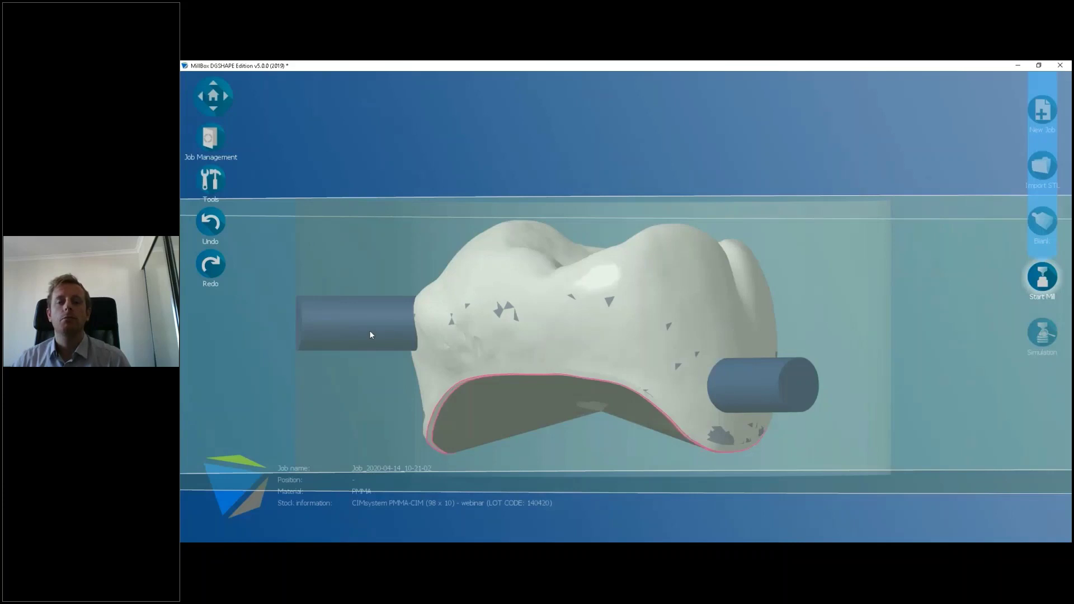
{"action": "left_click", "coordinate": [371, 332]}
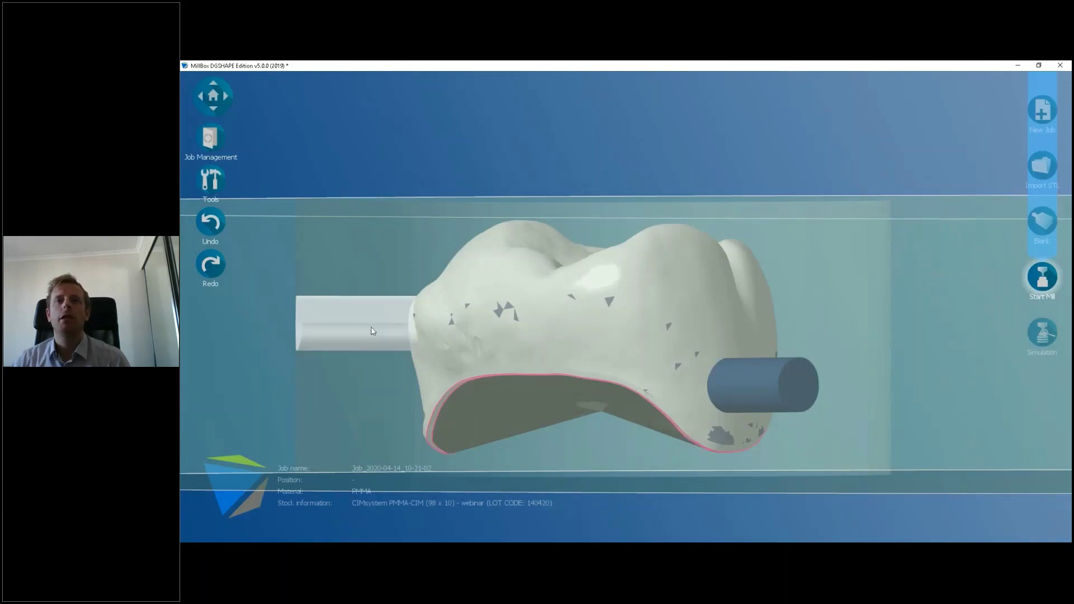
{"action": "right_click_drag", "start_coordinate": [466, 400], "coordinate": [478, 340]}
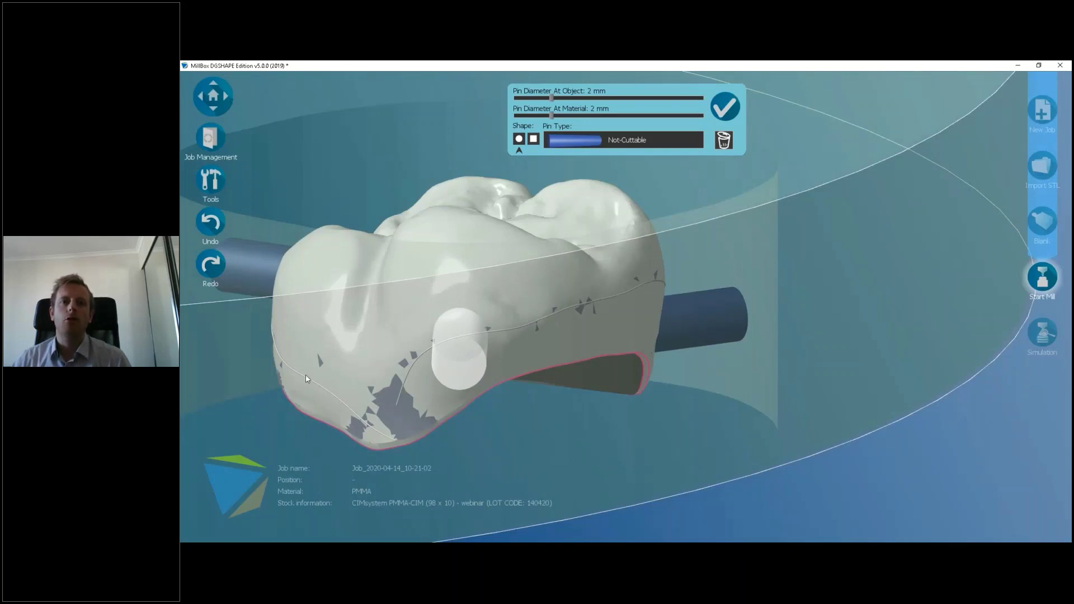
{"action": "right_click_drag", "start_coordinate": [311, 373], "coordinate": [330, 360]}
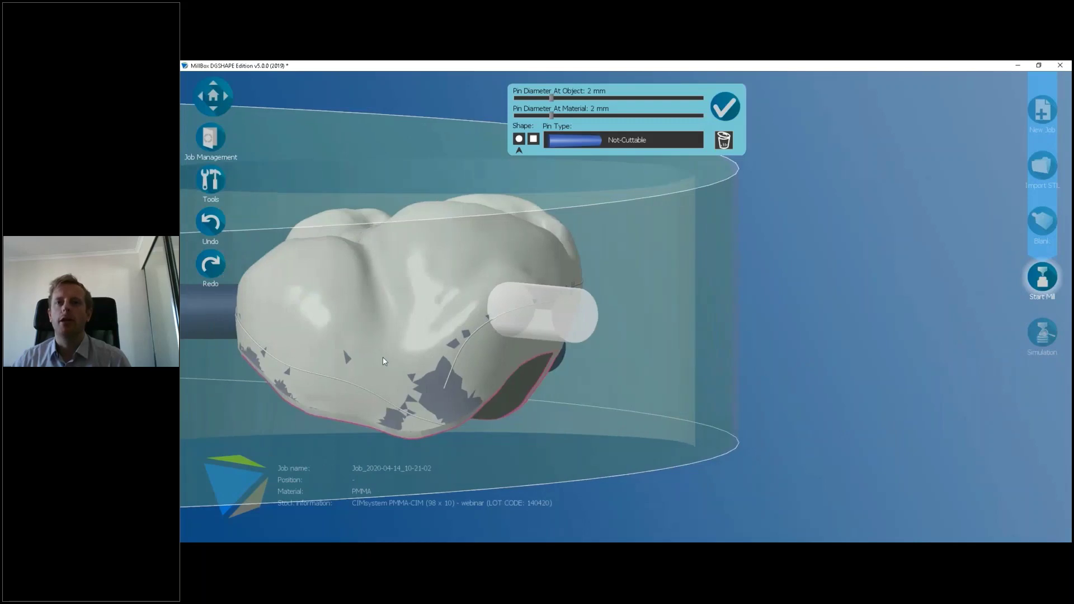
Step: Try moving the selected connector around the crown's outer wall, placing it high above the equator line
{"action": "middle_click_drag", "start_coordinate": [383, 357], "coordinate": [563, 374]}
{"action": "right_click_drag", "start_coordinate": [563, 374], "coordinate": [519, 371]}
{"action": "middle_click_drag", "start_coordinate": [519, 370], "coordinate": [715, 365]}
{"action": "right_click_drag", "start_coordinate": [715, 369], "coordinate": [744, 327]}
{"action": "right_click_drag", "start_coordinate": [536, 390], "coordinate": [660, 319]}
{"action": "right_click_drag", "start_coordinate": [726, 320], "coordinate": [396, 309]}
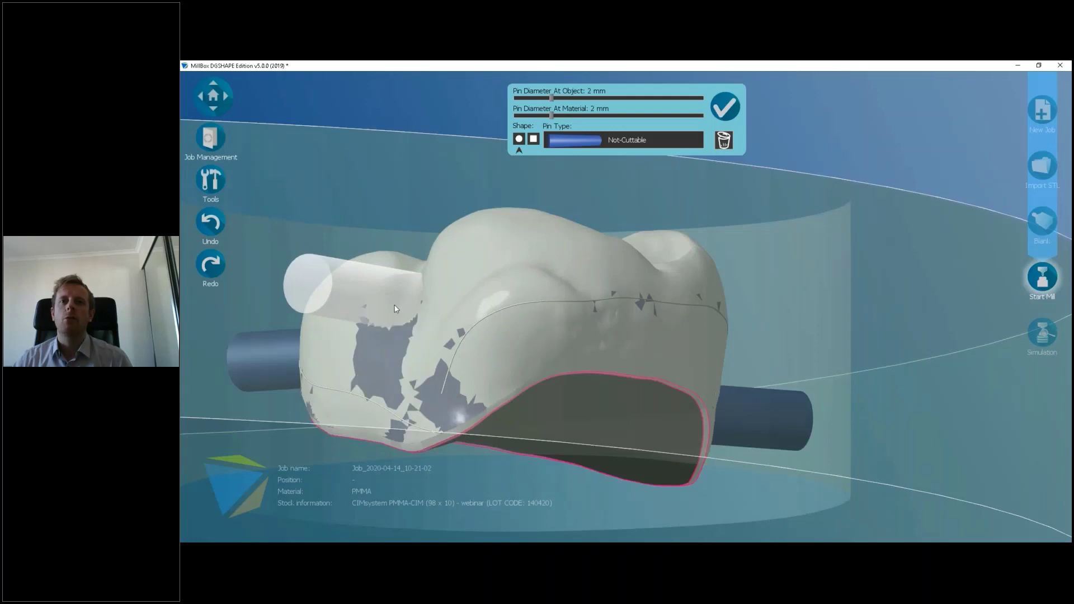
{"action": "right_click_drag", "start_coordinate": [478, 361], "coordinate": [618, 315]}
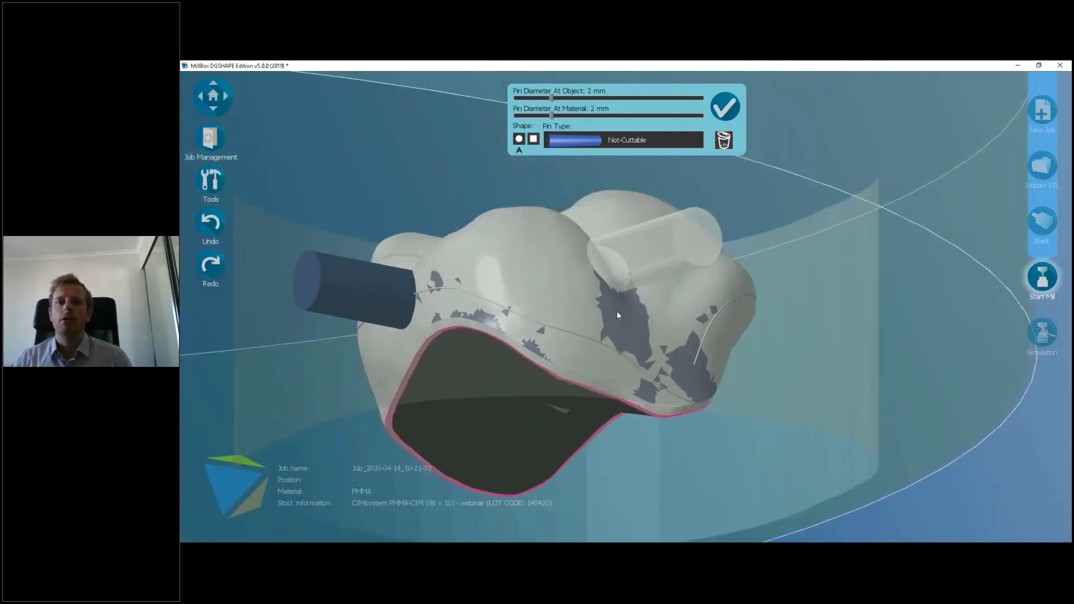
Step: Try lowering the selected connector along the crown wall until it sits close to the margin line
{"action": "scroll", "coordinate": [617, 312], "scroll_direction": "up", "scroll_amount": 1}
{"action": "scroll", "coordinate": [620, 324], "scroll_direction": "up", "scroll_amount": 2}
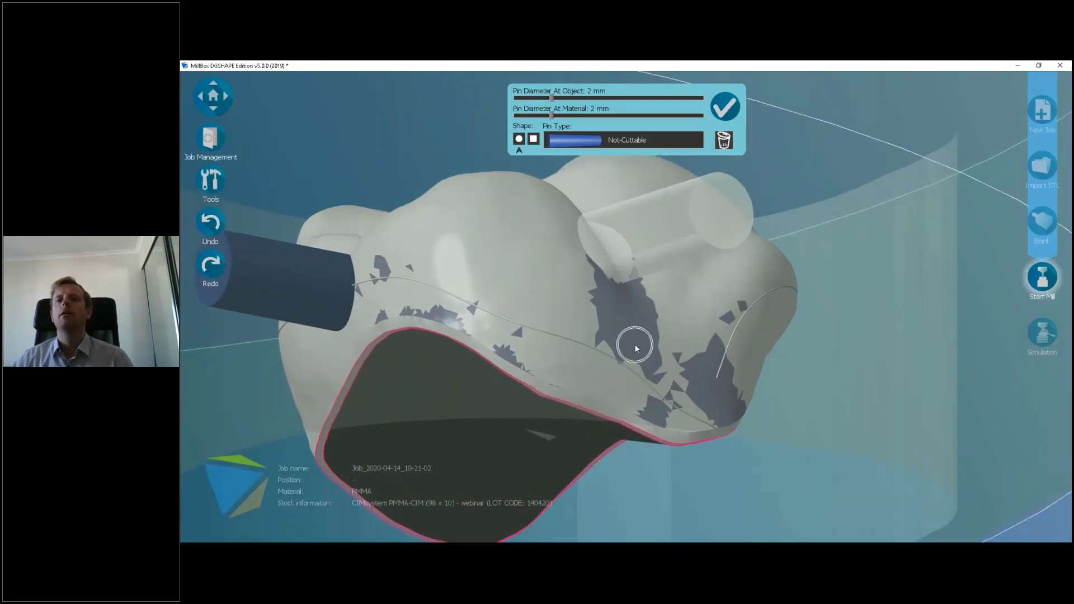
{"action": "right_click_drag", "start_coordinate": [605, 374], "coordinate": [649, 445]}
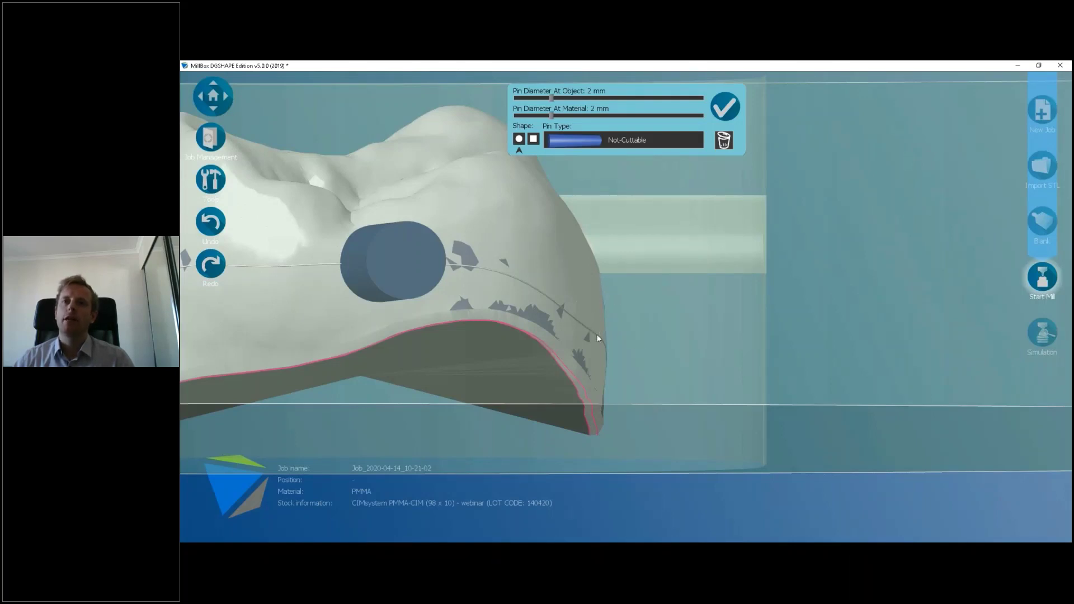
{"action": "right_click_drag", "start_coordinate": [673, 378], "coordinate": [616, 381]}
{"action": "middle_click_drag", "start_coordinate": [472, 319], "coordinate": [562, 277]}
{"action": "left_click_drag", "start_coordinate": [444, 210], "coordinate": [498, 352]}
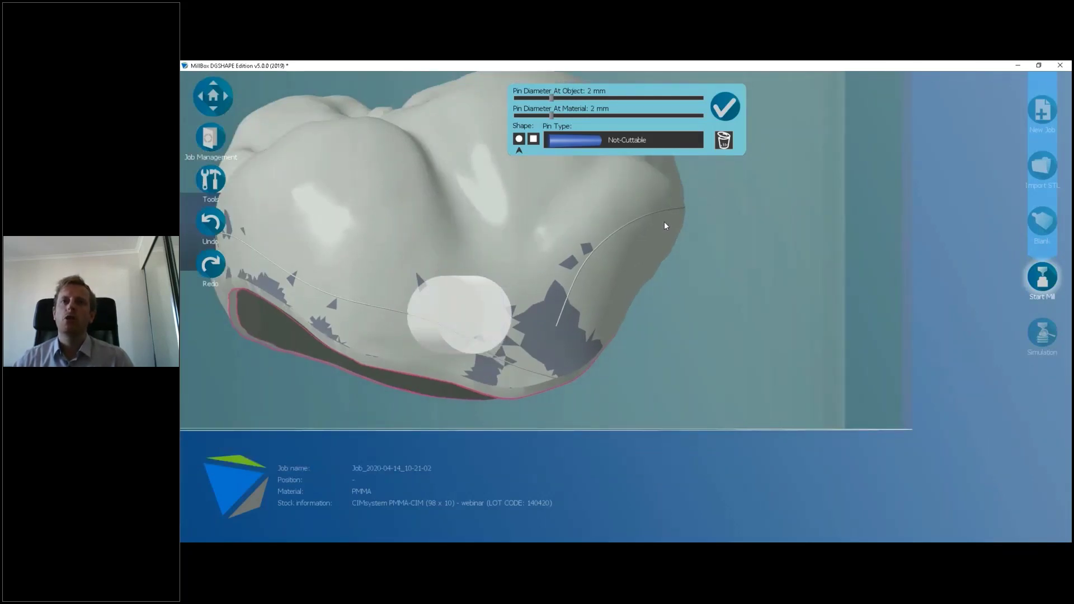
Step: Check the lowered connector from the side and the occlusal face and delete it from the crown
{"action": "right_click_drag", "start_coordinate": [666, 335], "coordinate": [814, 310]}
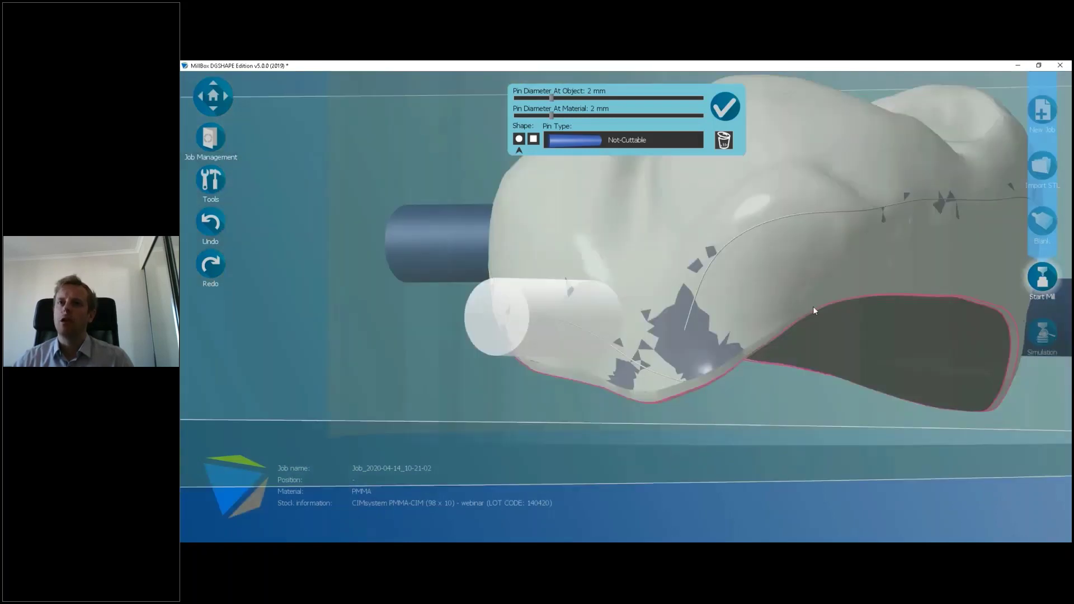
{"action": "middle_click_drag", "start_coordinate": [813, 310], "coordinate": [739, 316]}
{"action": "scroll", "coordinate": [739, 316], "scroll_direction": "down", "scroll_amount": 2}
{"action": "right_click_drag", "start_coordinate": [738, 316], "coordinate": [559, 364]}
{"action": "scroll", "coordinate": [489, 295], "scroll_direction": "down", "scroll_amount": 5}
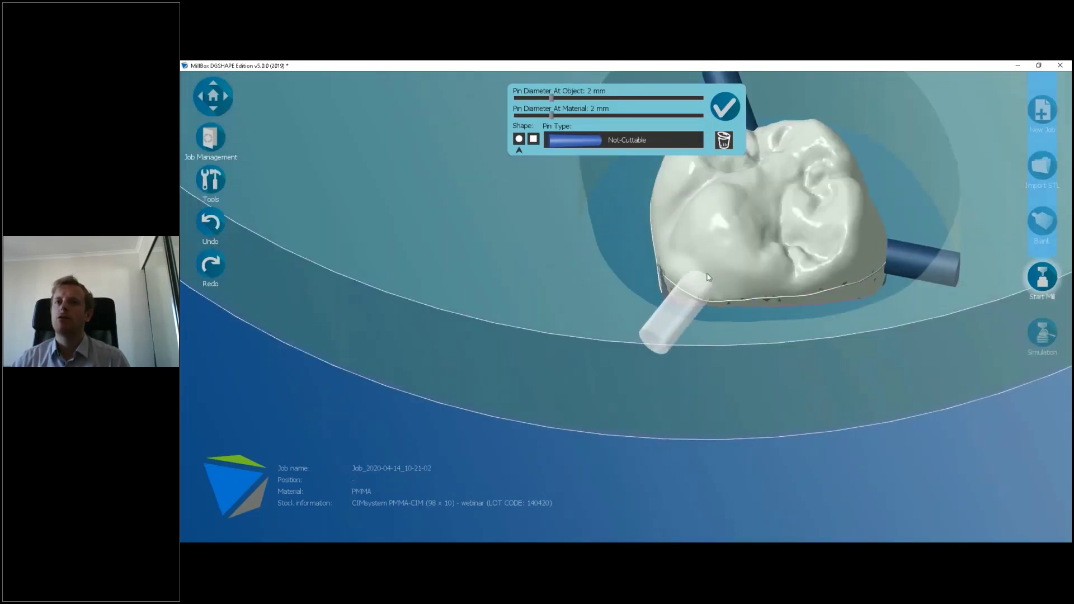
{"action": "scroll", "coordinate": [711, 286], "scroll_direction": "down", "scroll_amount": 3}
{"action": "right_click_drag", "start_coordinate": [719, 278], "coordinate": [639, 239]}
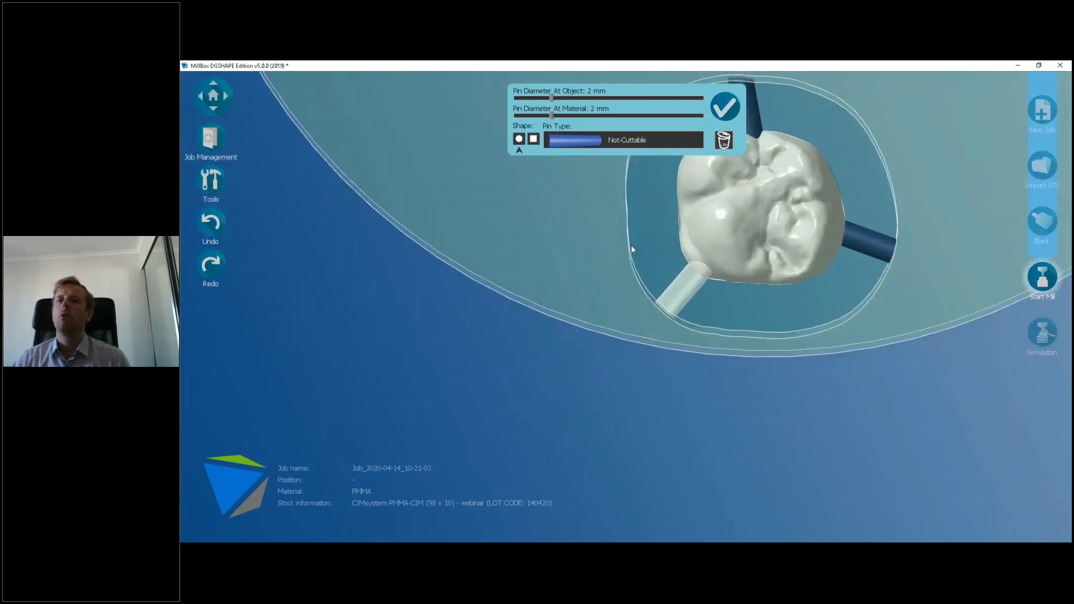
{"action": "middle_click_drag", "start_coordinate": [594, 275], "coordinate": [482, 389]}
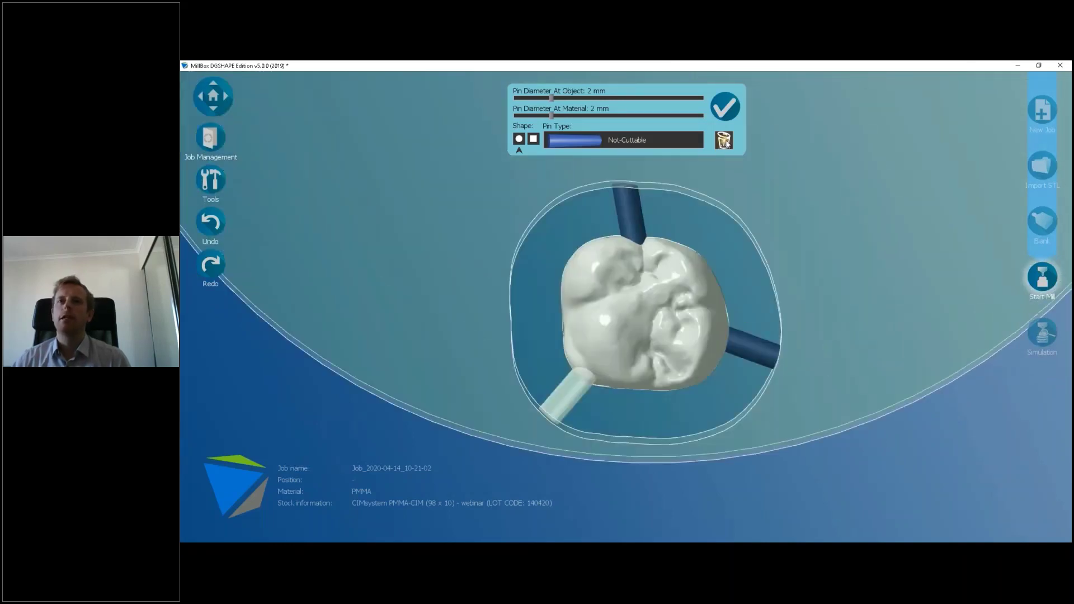
{"action": "left_click", "coordinate": [725, 141]}
Step: Place the two remaining connectors on opposite sides of the crown and thicken them, giving one 3.1 mm at the object and 2.9 mm at the material
{"action": "left_click", "coordinate": [742, 353]}
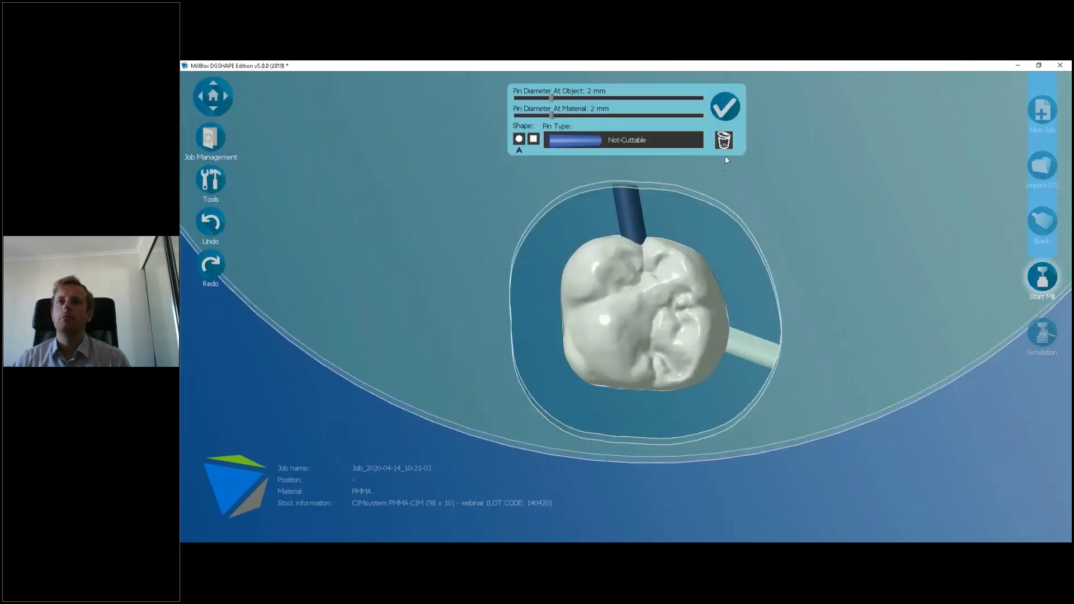
{"action": "right_click_drag", "start_coordinate": [759, 375], "coordinate": [671, 249]}
{"action": "mouse_move", "coordinate": [551, 115]}
{"action": "left_mouse_down"}
{"action": "mouse_move", "coordinate": [570, 116]}
{"action": "mouse_move", "coordinate": [564, 99]}
{"action": "mouse_move", "coordinate": [573, 97]}
{"action": "mouse_move", "coordinate": [569, 116]}
{"action": "left_mouse_up"}
{"action": "left_click", "coordinate": [650, 168]}
{"action": "right_click_drag", "start_coordinate": [720, 291], "coordinate": [676, 272]}
{"action": "middle_click_drag", "start_coordinate": [677, 272], "coordinate": [736, 228]}
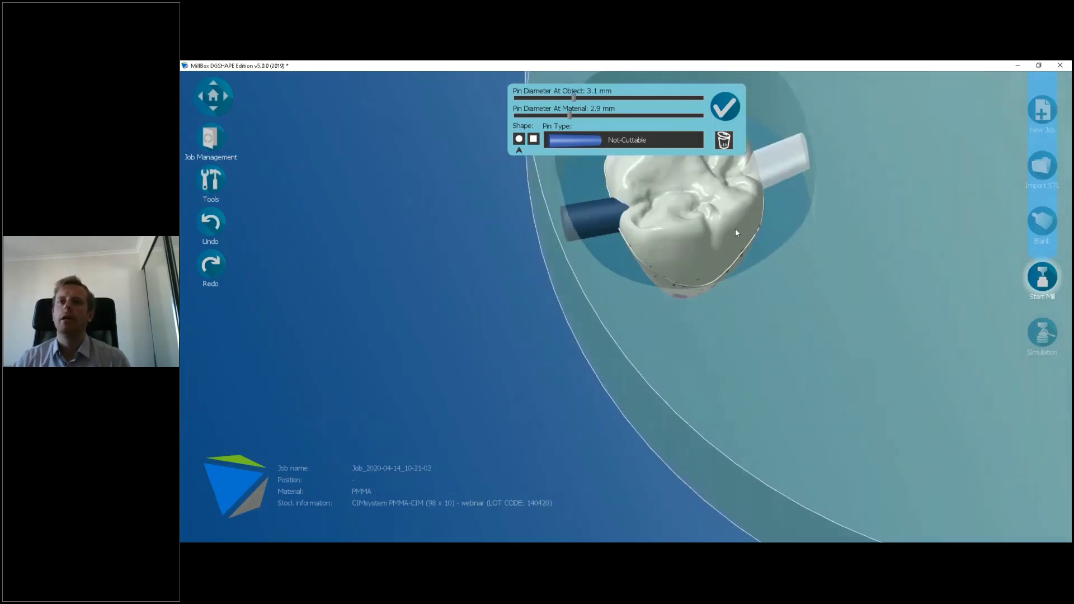
Step: Adjust the height of the 3.1 mm connector on the crown wall, lowering it towards the margin and raising it again
{"action": "scroll", "coordinate": [719, 302], "scroll_direction": "up", "scroll_amount": 5}
{"action": "scroll", "coordinate": [728, 272], "scroll_direction": "up", "scroll_amount": 2}
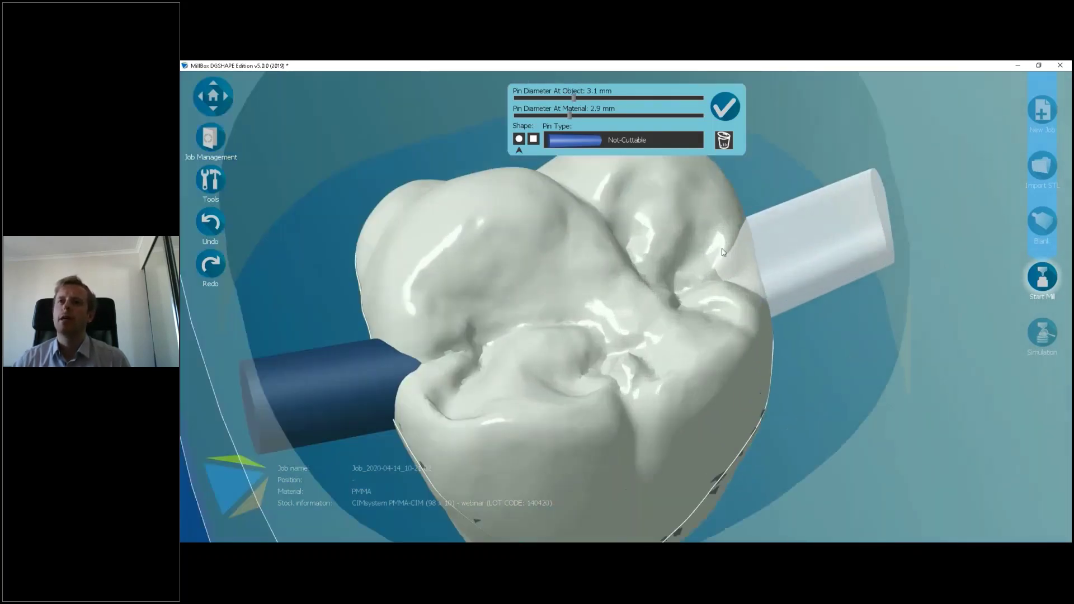
{"action": "middle_click_drag", "start_coordinate": [786, 347], "coordinate": [758, 288]}
{"action": "middle_click_drag", "start_coordinate": [790, 244], "coordinate": [752, 374]}
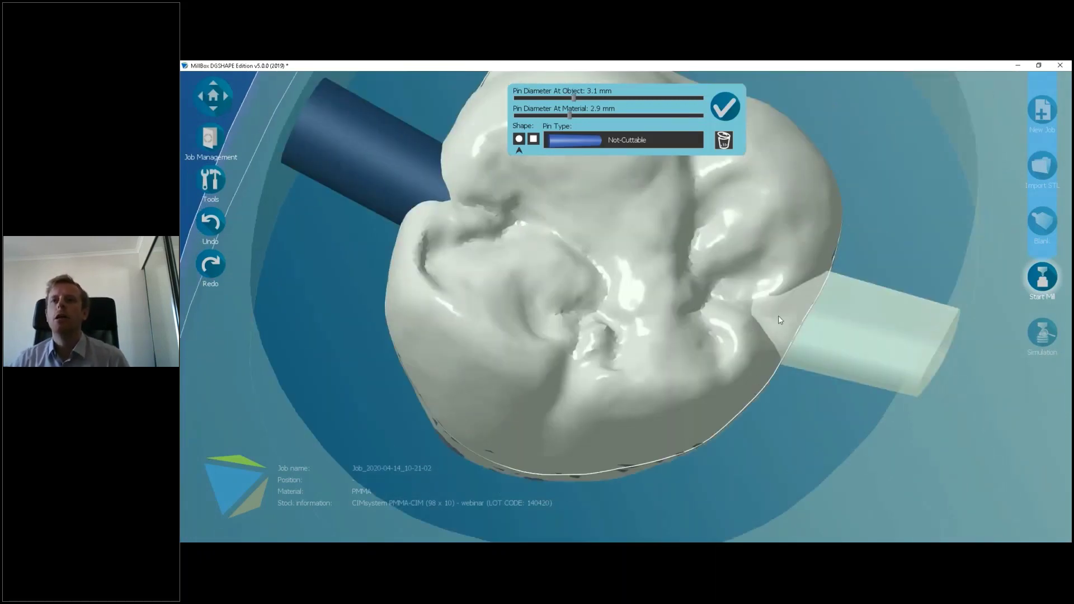
{"action": "middle_click_drag", "start_coordinate": [755, 392], "coordinate": [797, 454]}
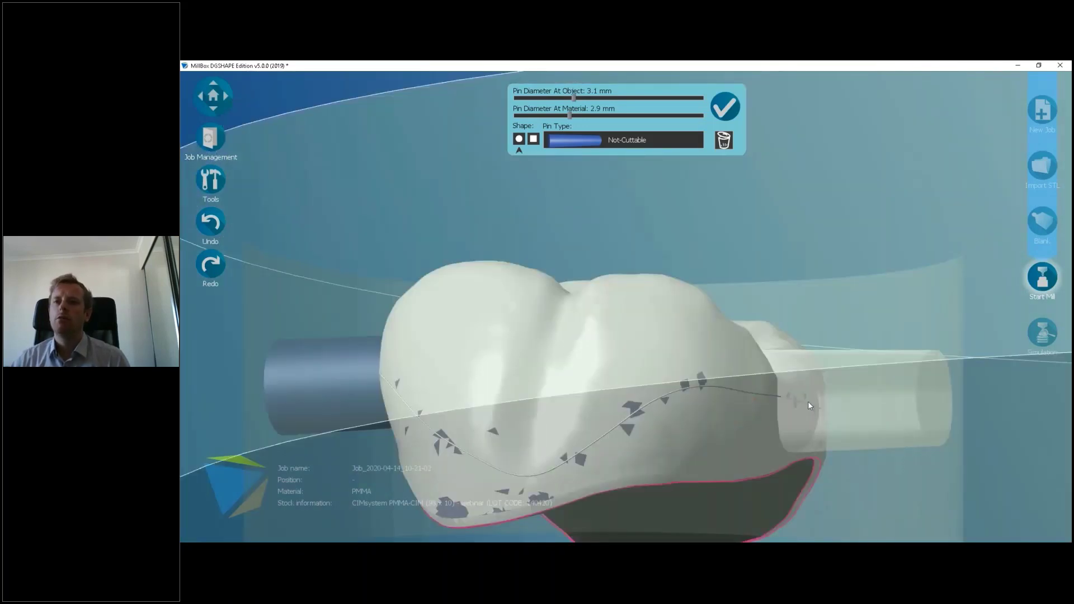
{"action": "left_click_drag", "start_coordinate": [807, 403], "coordinate": [800, 472]}
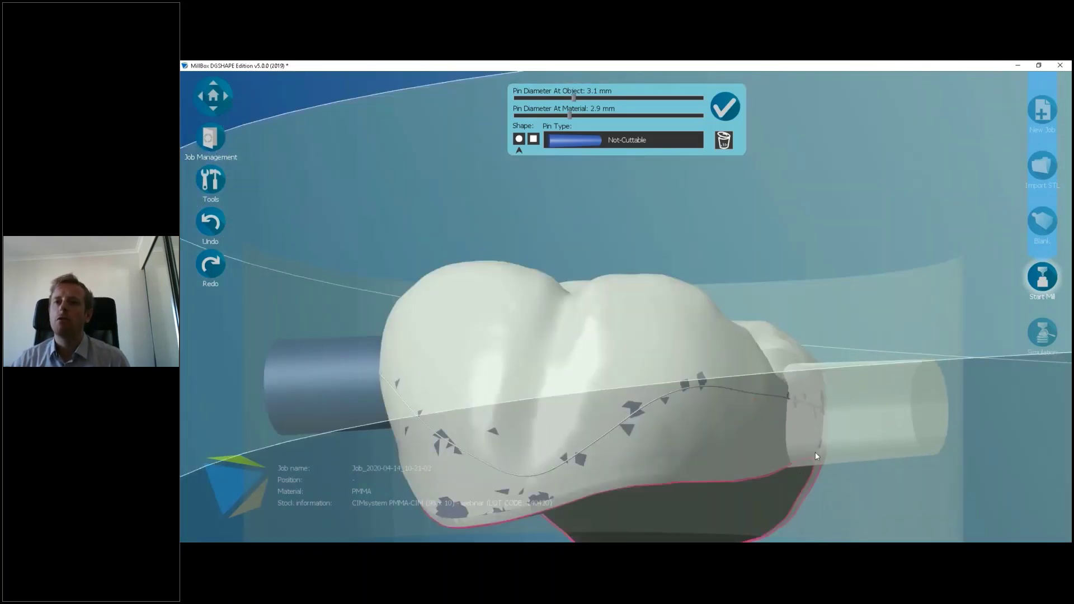
{"action": "left_click_drag", "start_coordinate": [799, 435], "coordinate": [794, 398]}
{"action": "middle_click_drag", "start_coordinate": [647, 407], "coordinate": [745, 296]}
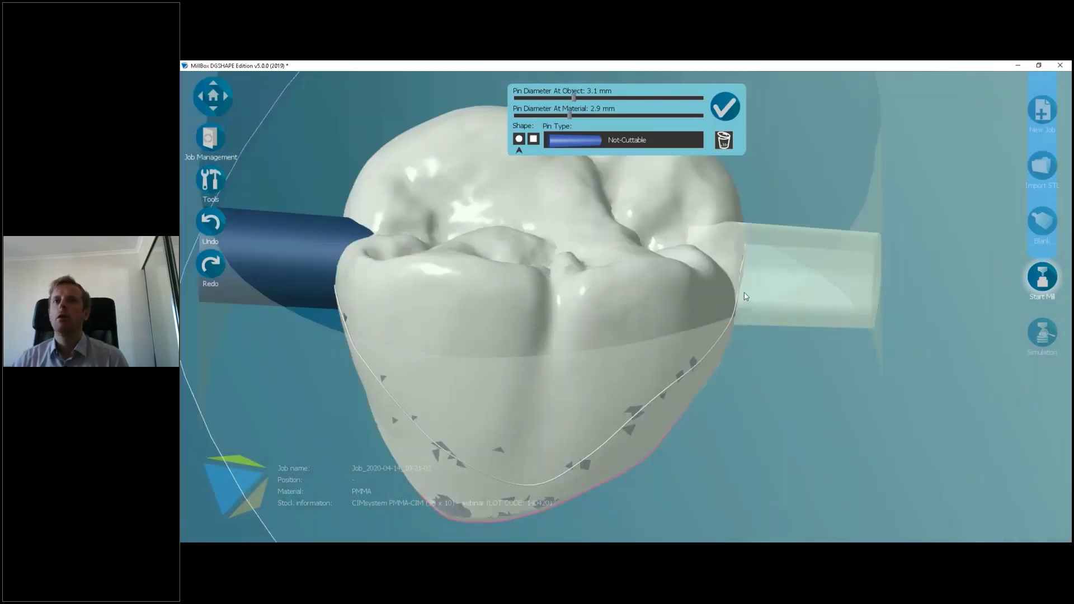
Step: Change the selected connector's pin type to Cuttable and close its settings
{"action": "left_click", "coordinate": [634, 144]}
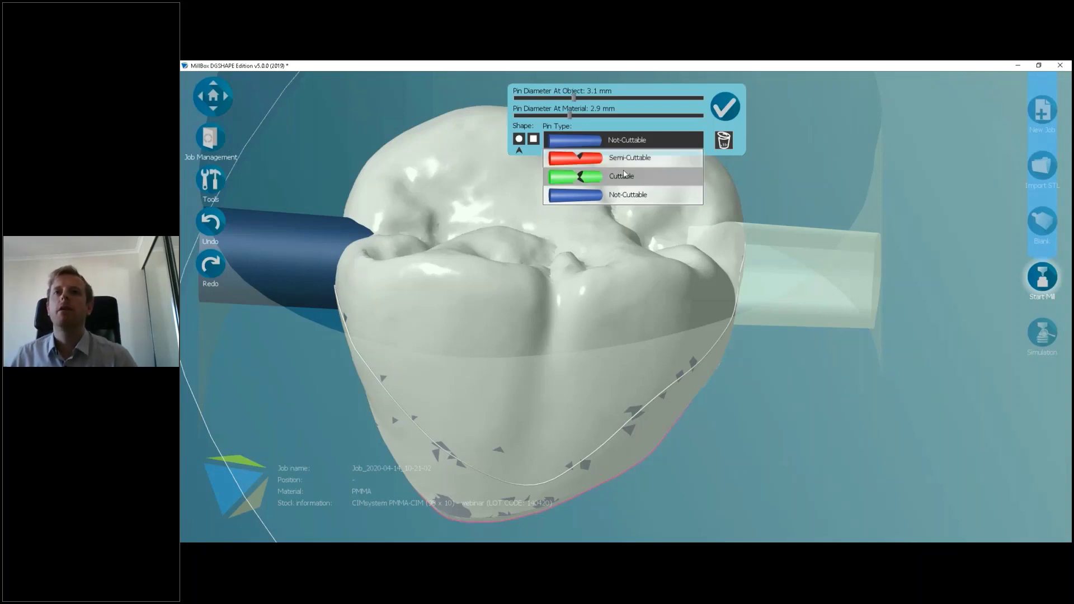
{"action": "left_click", "coordinate": [623, 177]}
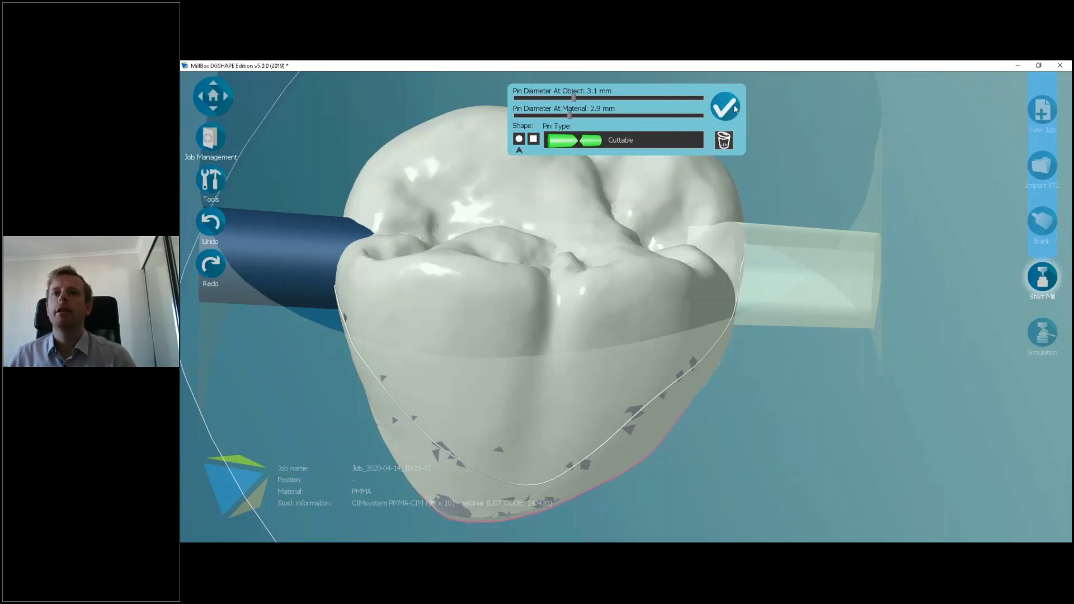
{"action": "left_click", "coordinate": [813, 362]}
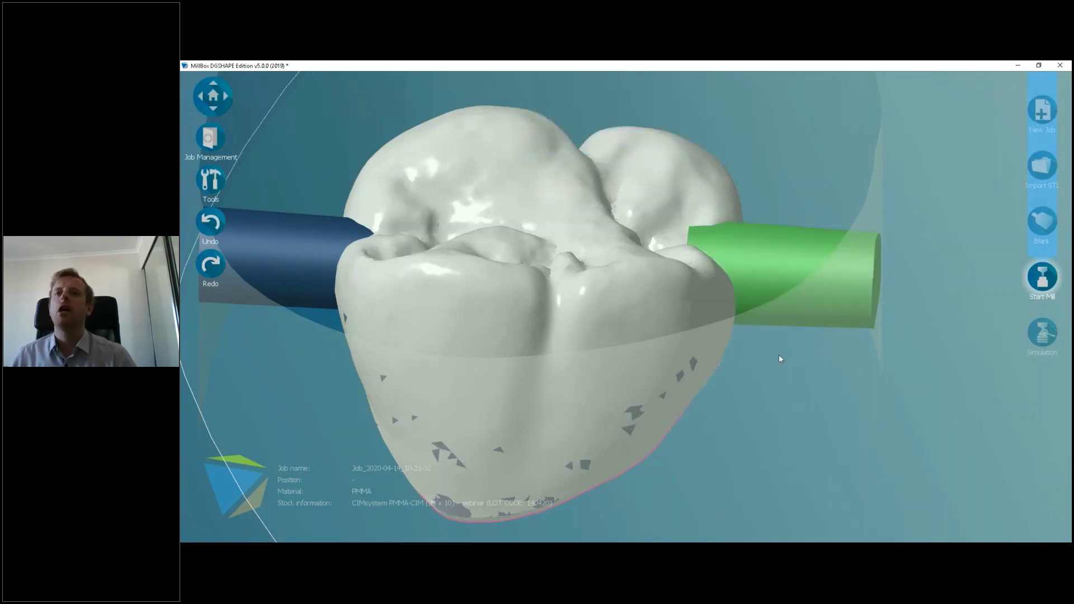
Step: Change the shape of the cuttable connector from round to rectangular
{"action": "middle_click_drag", "start_coordinate": [770, 354], "coordinate": [742, 417]}
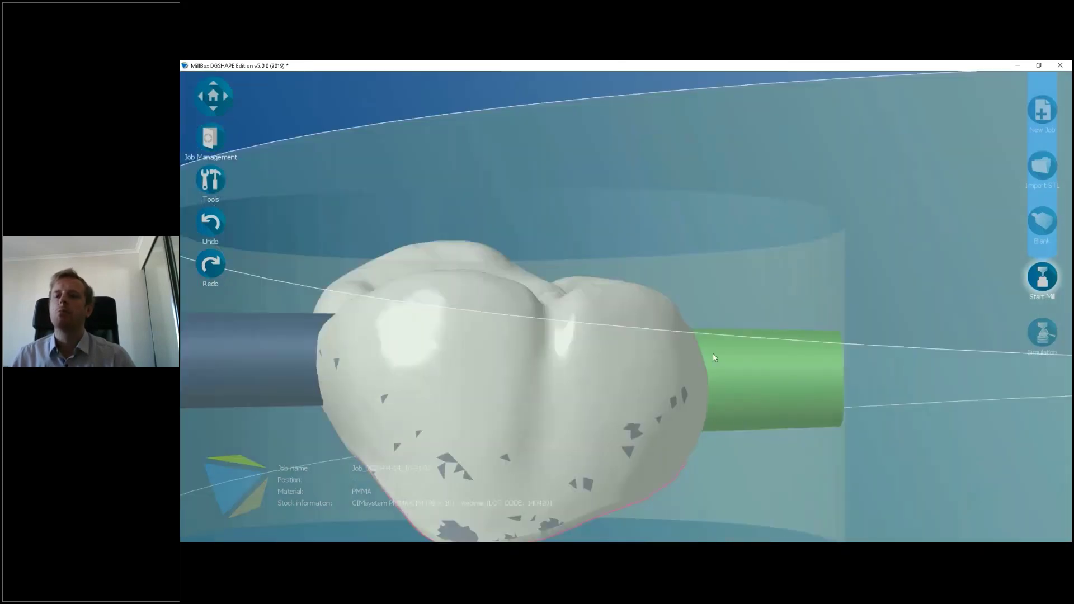
{"action": "right_click_drag", "start_coordinate": [707, 369], "coordinate": [682, 364]}
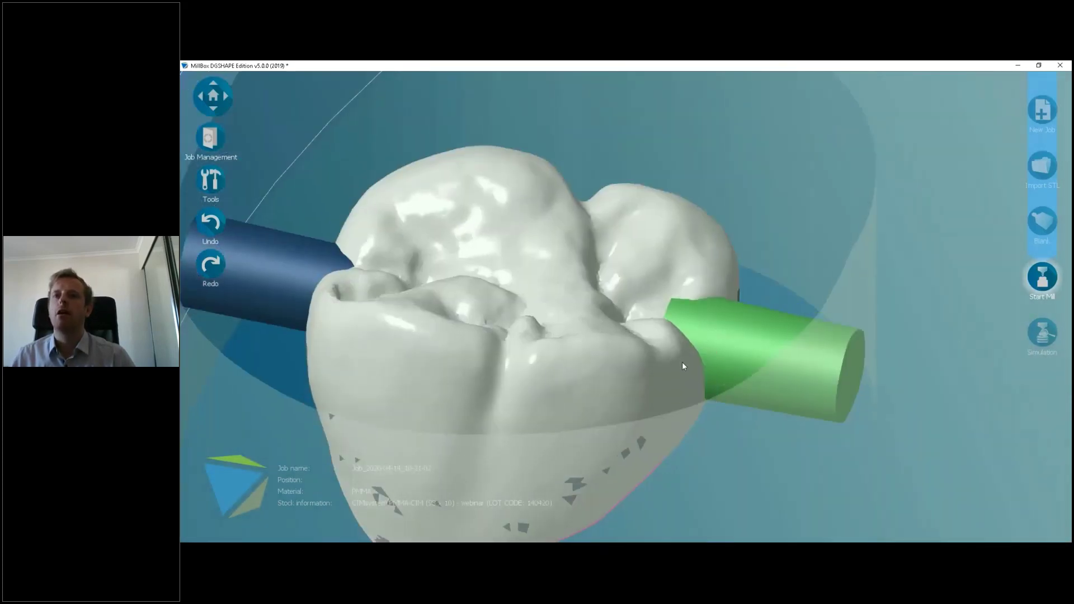
{"action": "right_click_drag", "start_coordinate": [693, 431], "coordinate": [690, 502]}
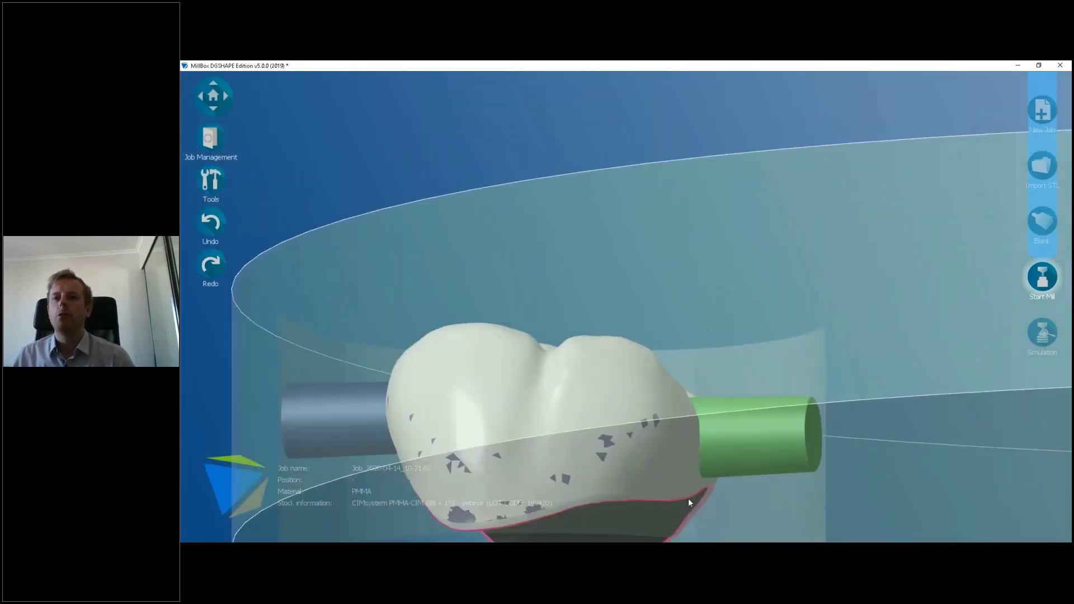
{"action": "right_click_drag", "start_coordinate": [685, 434], "coordinate": [701, 371]}
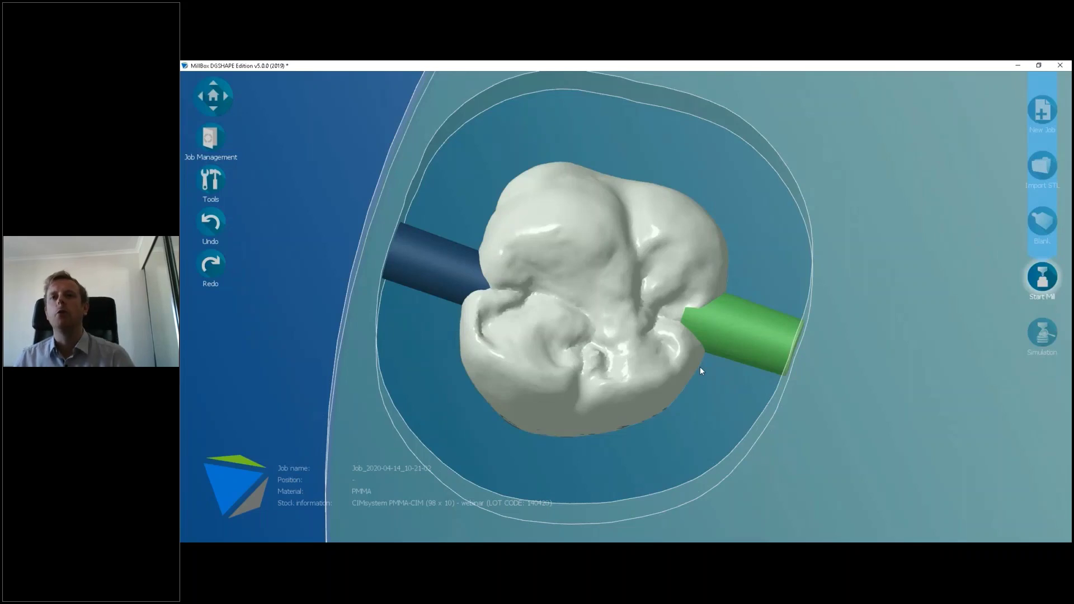
{"action": "right_click_drag", "start_coordinate": [700, 367], "coordinate": [716, 391]}
{"action": "left_click", "coordinate": [716, 408]}
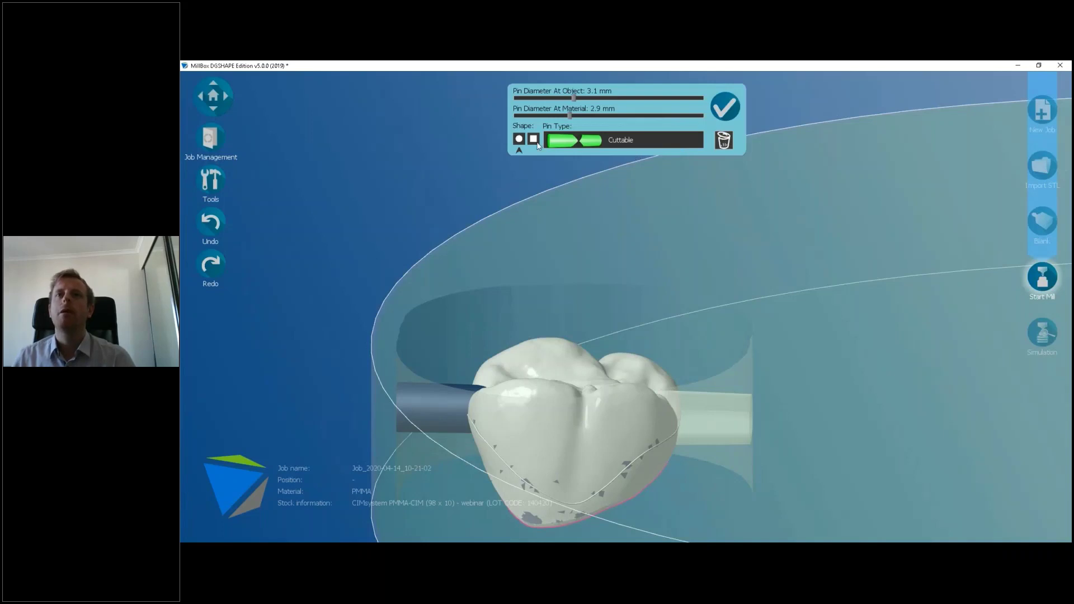
{"action": "left_click", "coordinate": [534, 140]}
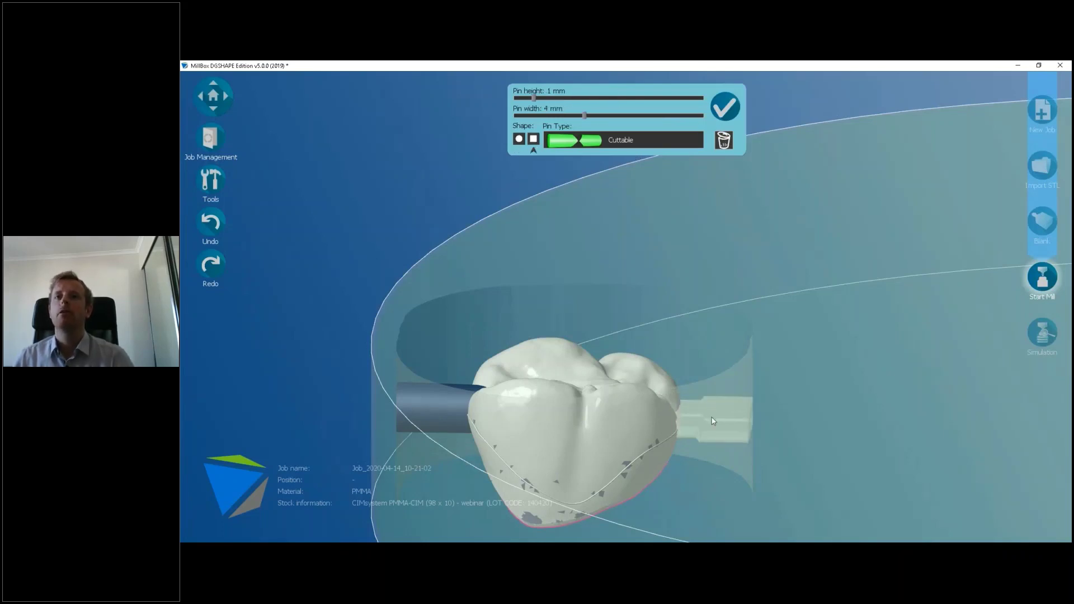
Step: Examine the rectangular connector and its stepped section from several angles, closing its settings for a close view
{"action": "right_click_drag", "start_coordinate": [838, 387], "coordinate": [810, 382]}
{"action": "scroll", "coordinate": [677, 410], "scroll_direction": "up", "scroll_amount": 5}
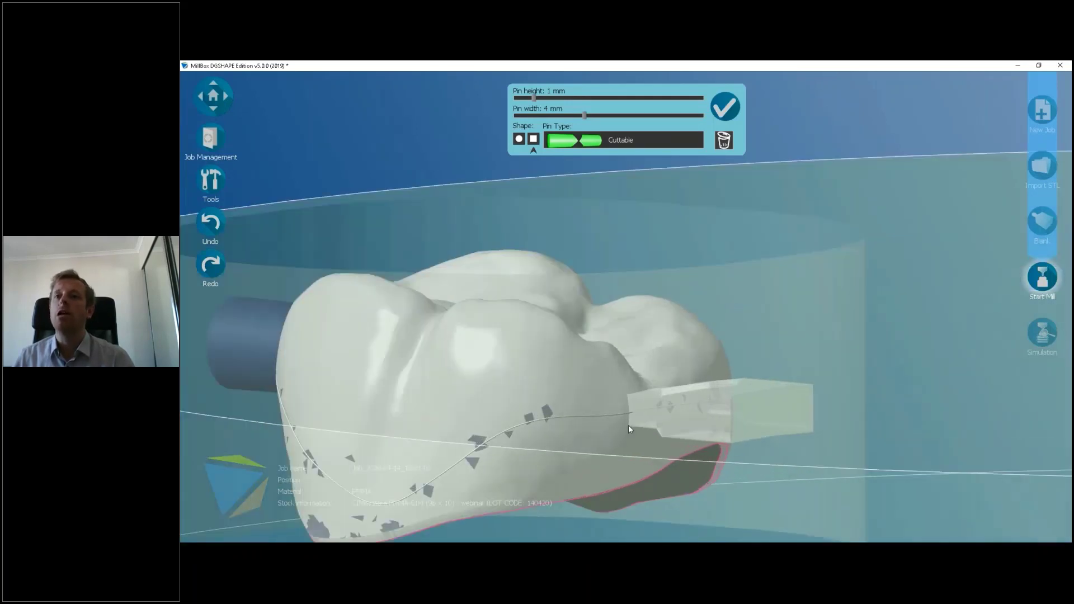
{"action": "middle_click_drag", "start_coordinate": [629, 425], "coordinate": [634, 381]}
{"action": "right_click_drag", "start_coordinate": [634, 380], "coordinate": [620, 409]}
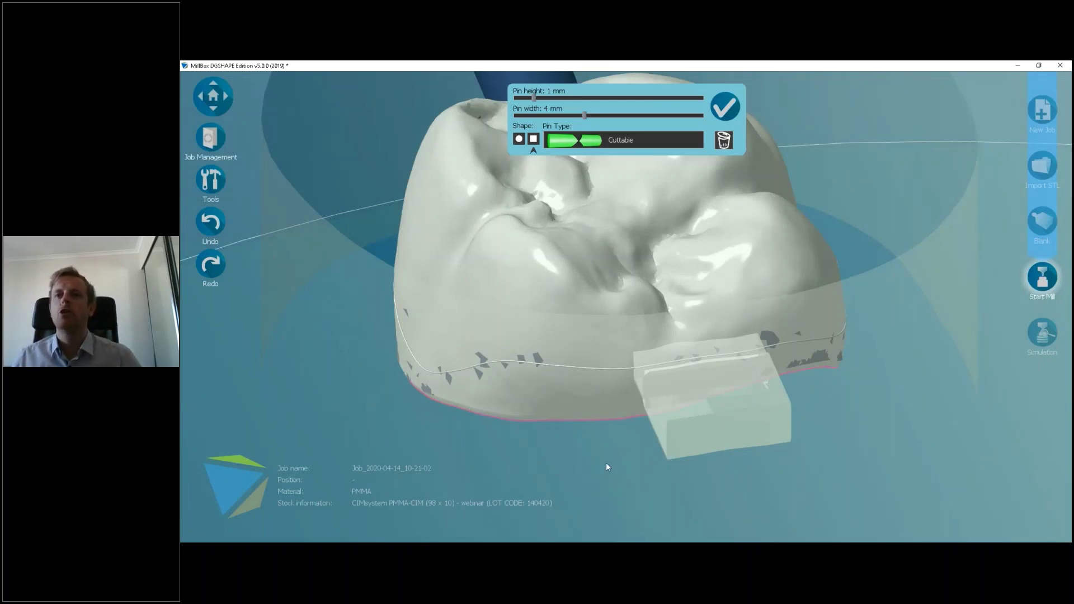
{"action": "right_click_drag", "start_coordinate": [612, 461], "coordinate": [658, 371]}
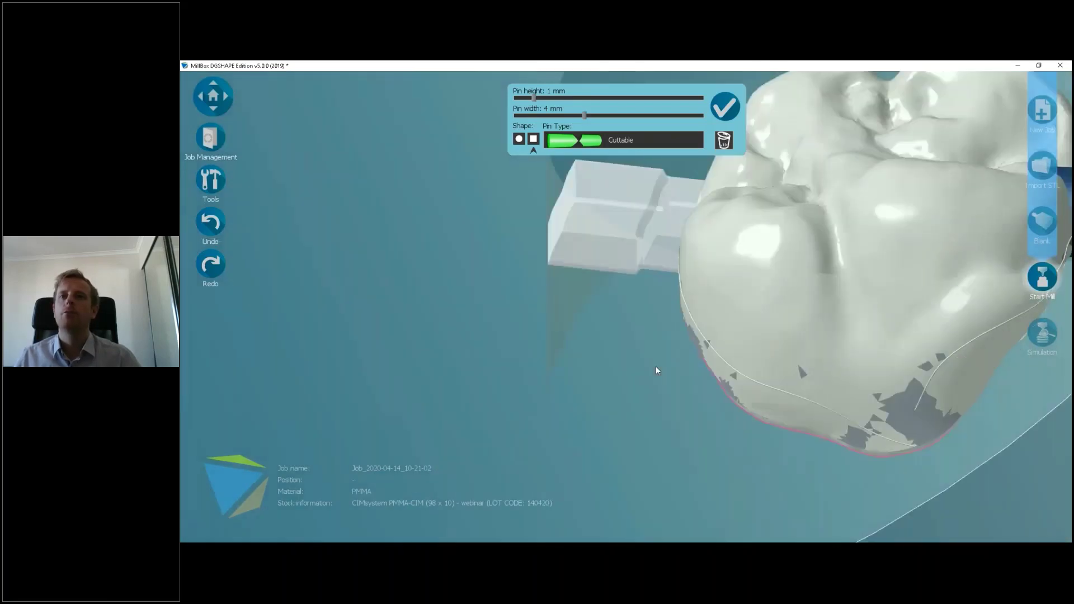
{"action": "left_click", "coordinate": [656, 367]}
{"action": "scroll", "coordinate": [566, 399], "scroll_direction": "down", "scroll_amount": 6}
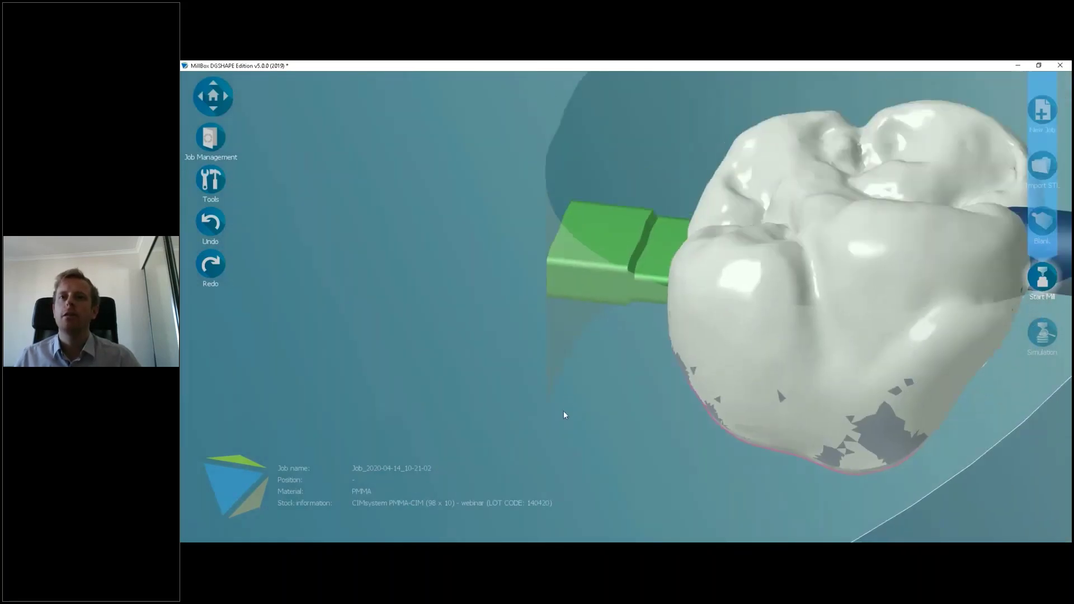
{"action": "scroll", "coordinate": [607, 246], "scroll_direction": "up", "scroll_amount": 5}
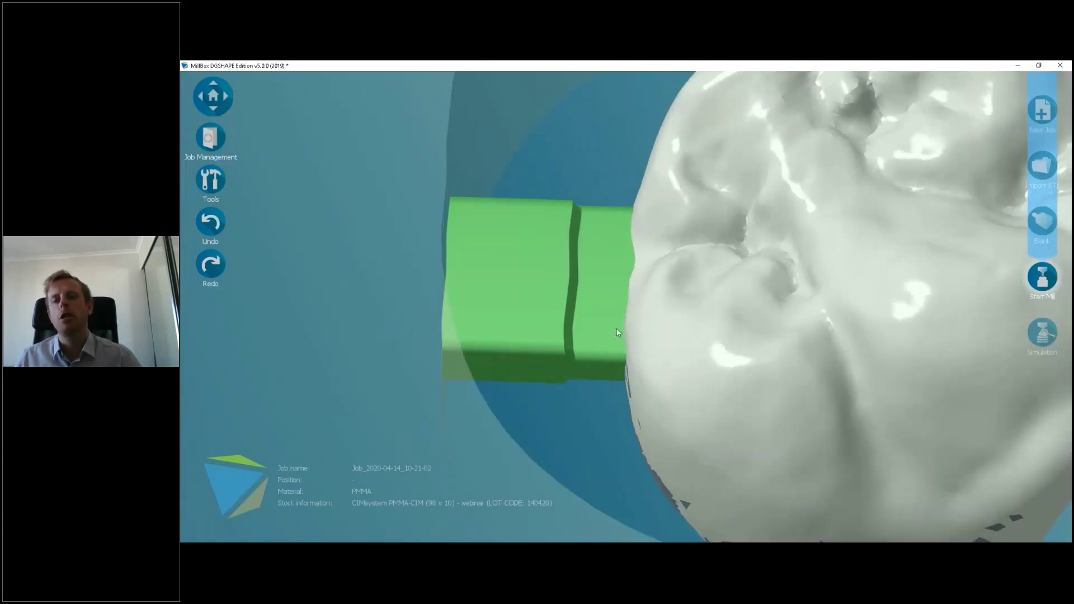
Step: Set the rectangular cuttable connector's pin width to 3.6 mm and close its settings
{"action": "scroll", "coordinate": [606, 441], "scroll_direction": "down", "scroll_amount": 3}
{"action": "middle_click_drag", "start_coordinate": [603, 470], "coordinate": [643, 439]}
{"action": "left_click_drag", "start_coordinate": [642, 443], "coordinate": [435, 404]}
{"action": "middle_click_drag", "start_coordinate": [447, 397], "coordinate": [543, 372]}
{"action": "left_click", "coordinate": [579, 358]}
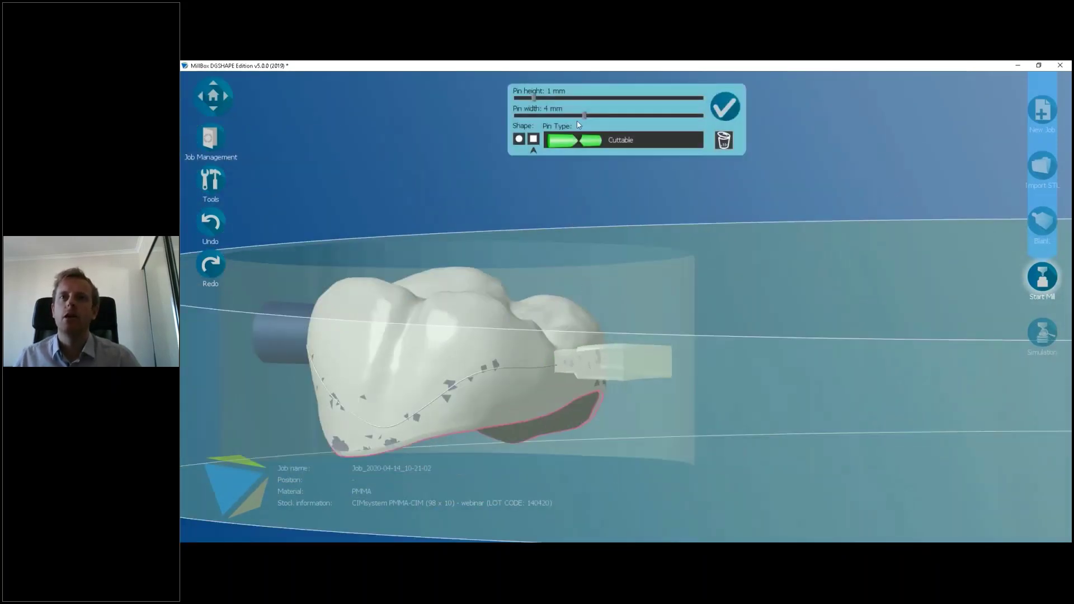
{"action": "left_click_drag", "start_coordinate": [533, 98], "coordinate": [578, 119]}
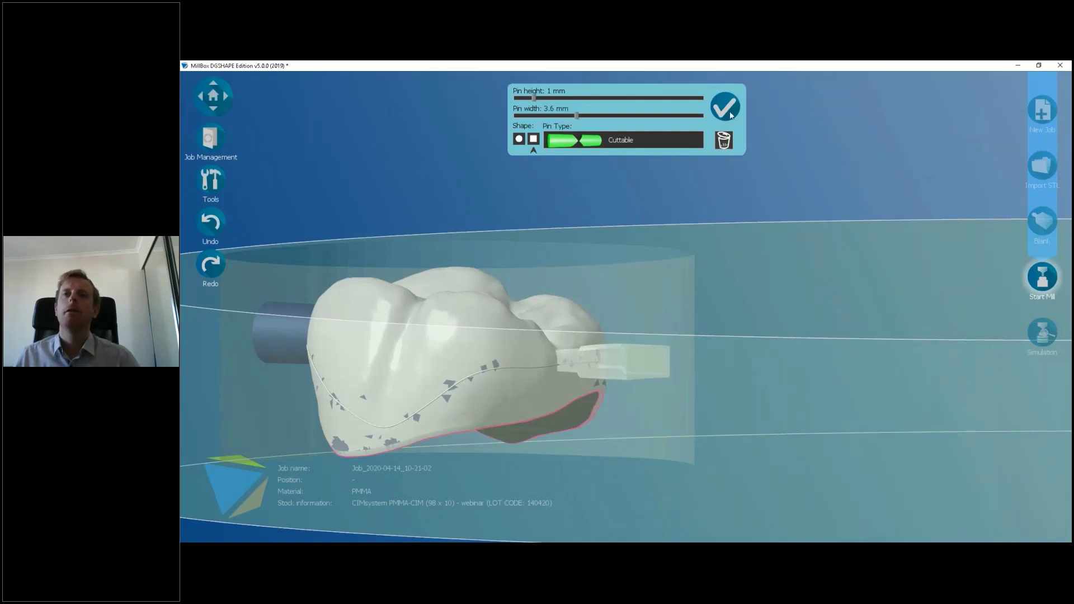
{"action": "left_click", "coordinate": [624, 262]}
{"action": "middle_click_drag", "start_coordinate": [717, 205], "coordinate": [638, 256]}
{"action": "left_click_drag", "start_coordinate": [639, 260], "coordinate": [619, 160]}
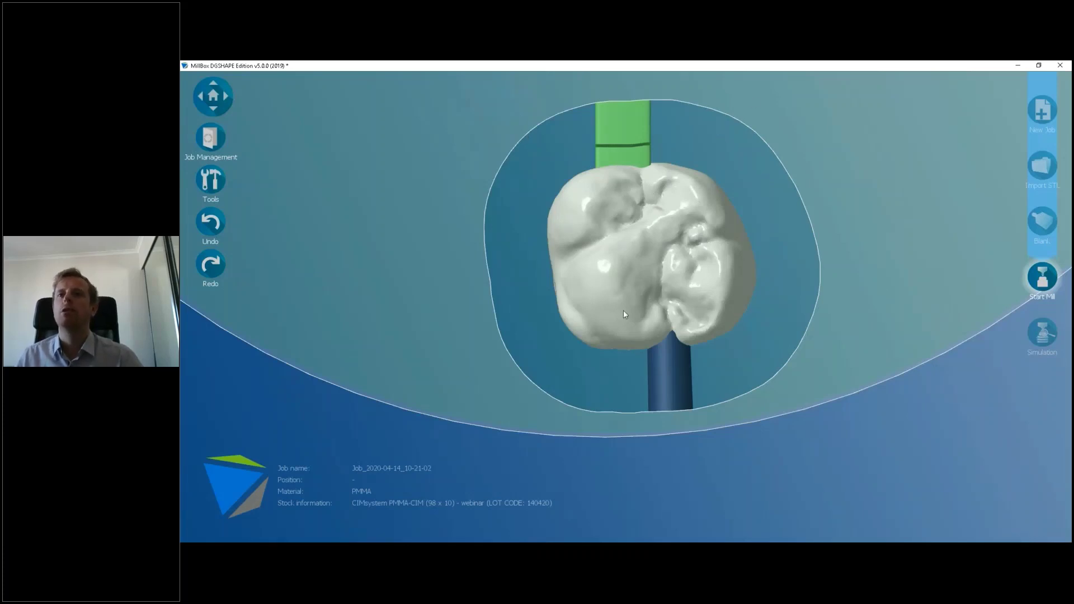
Step: Undo the connector edits step by step, back to three round uncuttable connectors around the crown
{"action": "left_click", "coordinate": [207, 218]}
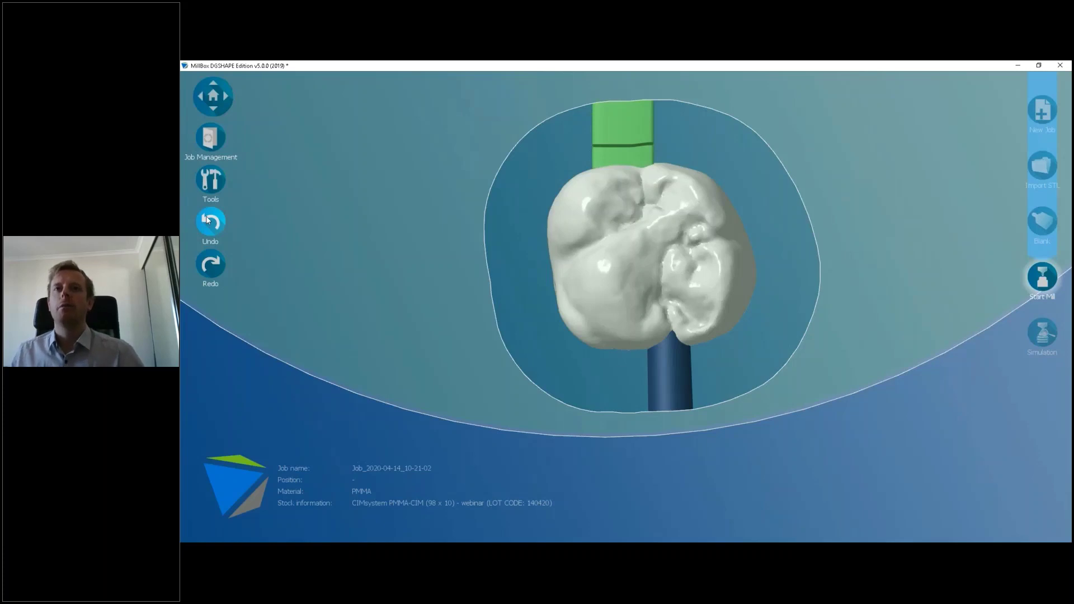
{"action": "left_click", "coordinate": [207, 220]}
{"action": "left_click", "coordinate": [206, 219]}
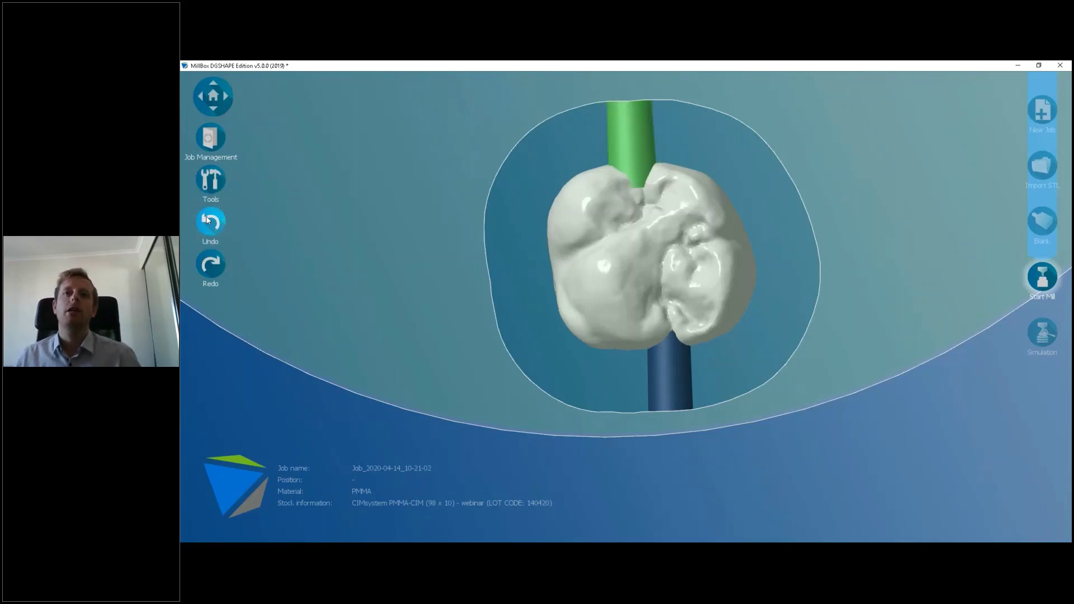
{"action": "left_click", "coordinate": [207, 219]}
{"action": "left_click", "coordinate": [207, 219]}
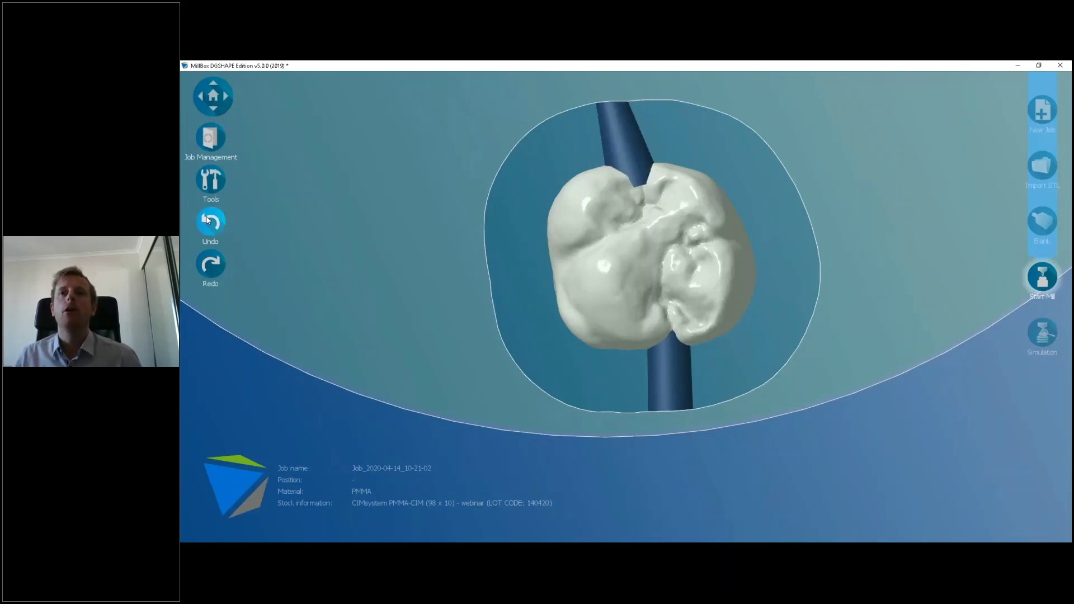
{"action": "left_click", "coordinate": [207, 219]}
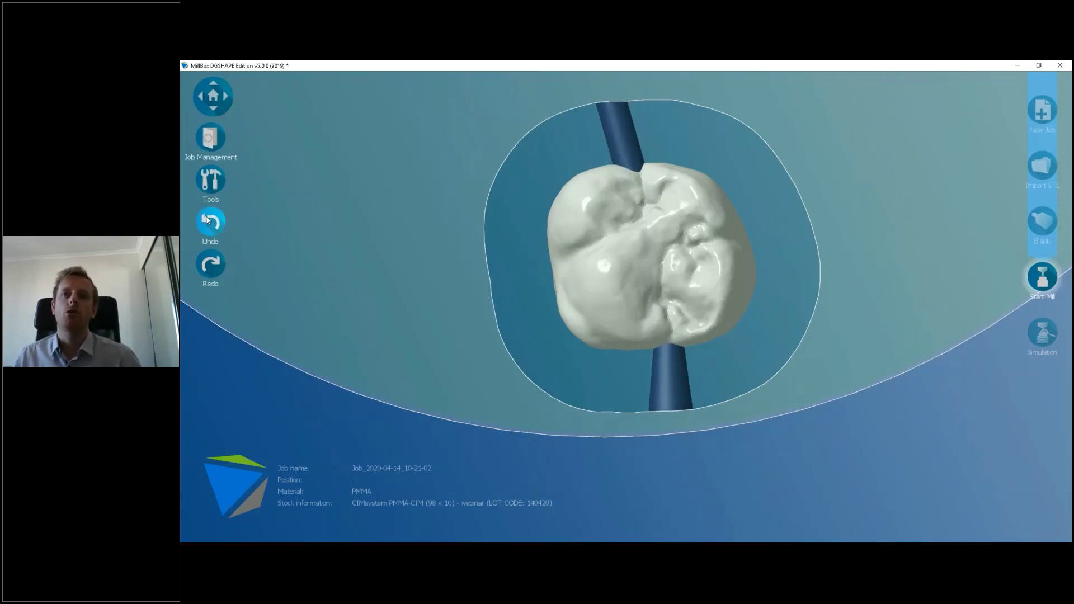
{"action": "left_click", "coordinate": [207, 219]}
{"action": "left_click", "coordinate": [207, 219]}
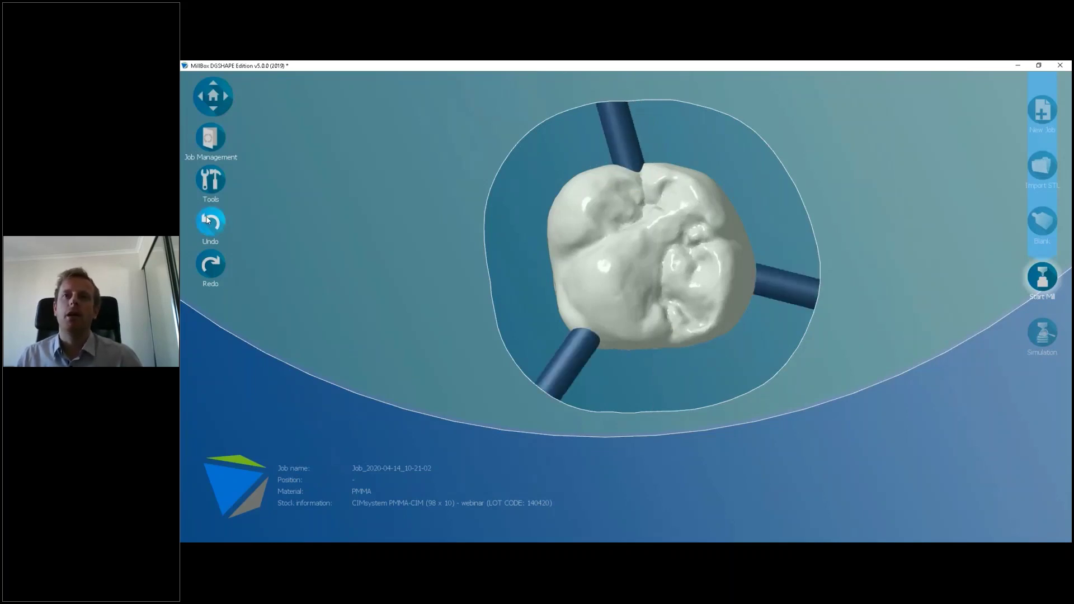
{"action": "left_click", "coordinate": [207, 219]}
{"action": "left_click", "coordinate": [207, 219]}
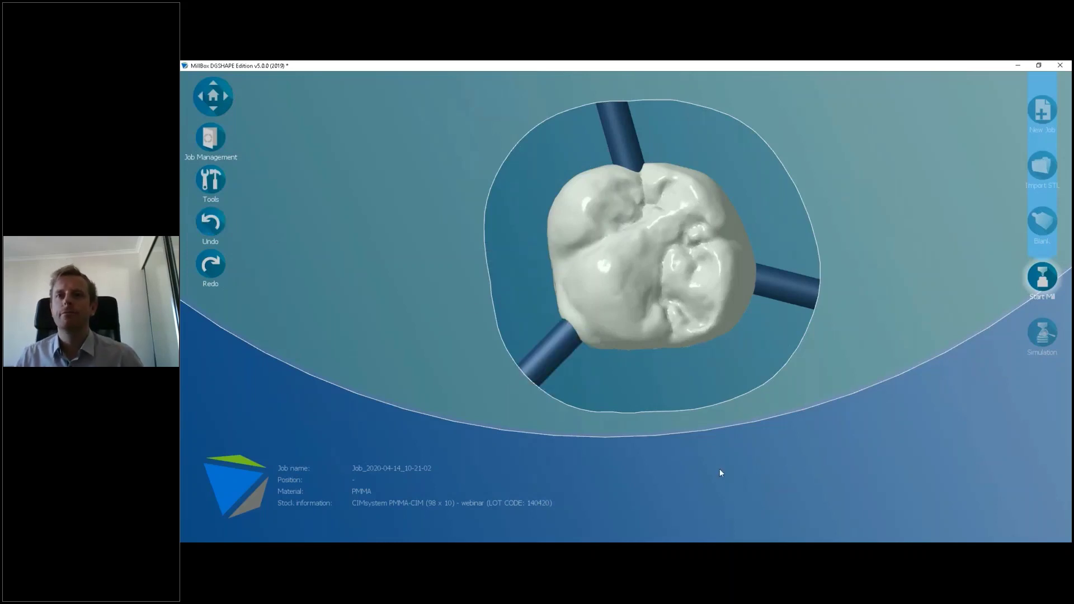
{"action": "left_click_drag", "start_coordinate": [719, 463], "coordinate": [543, 441]}
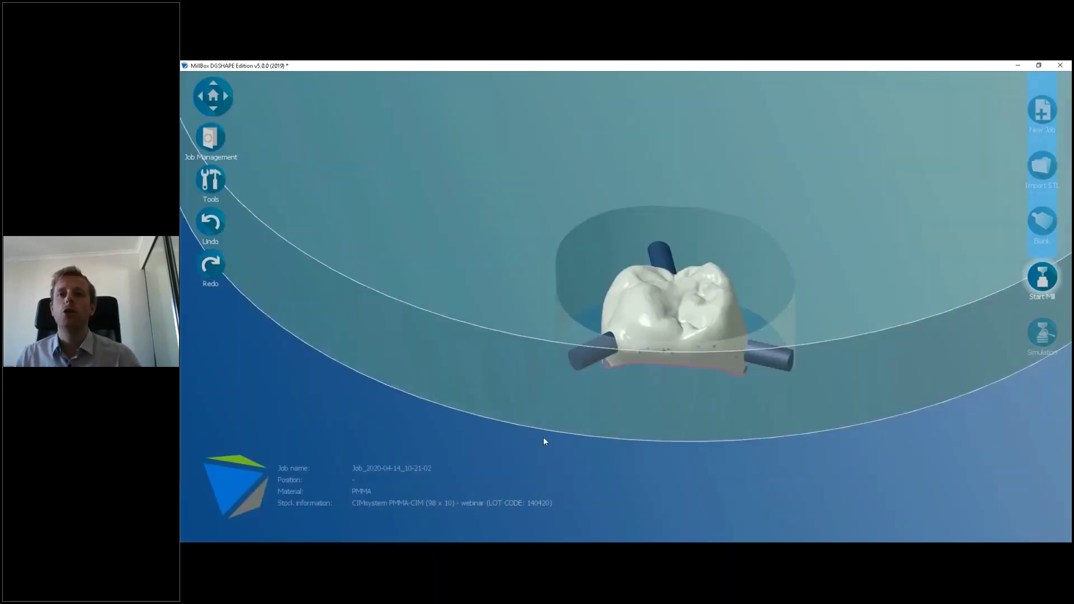
{"action": "left_click_drag", "start_coordinate": [614, 362], "coordinate": [623, 340]}
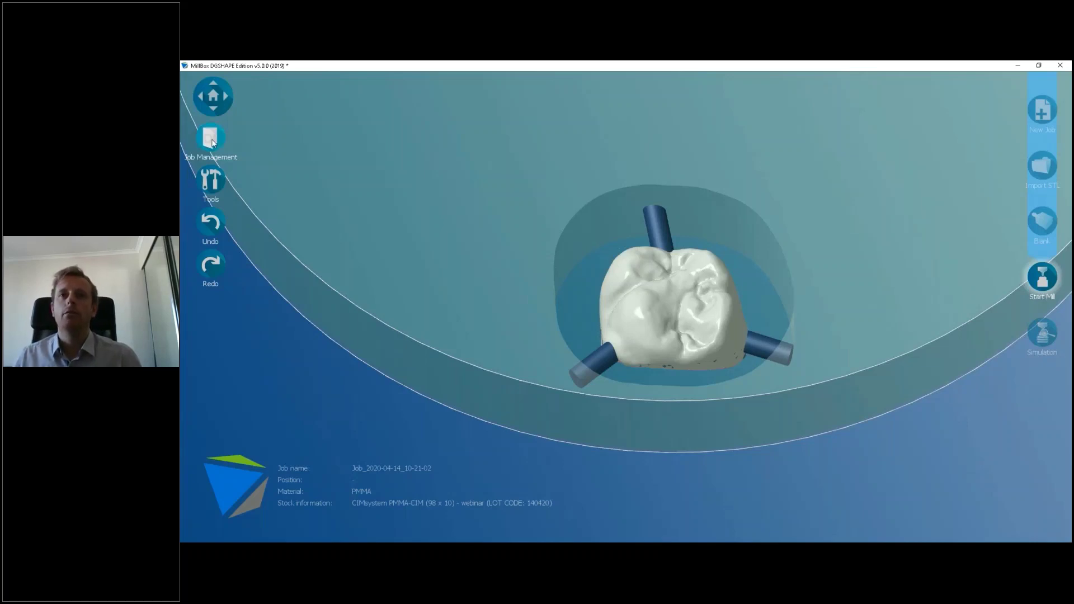
Step: Leave the crown job for a new one, cancel its material selection, and open the Supports preferences
{"action": "key", "text": "ctrl+s"}
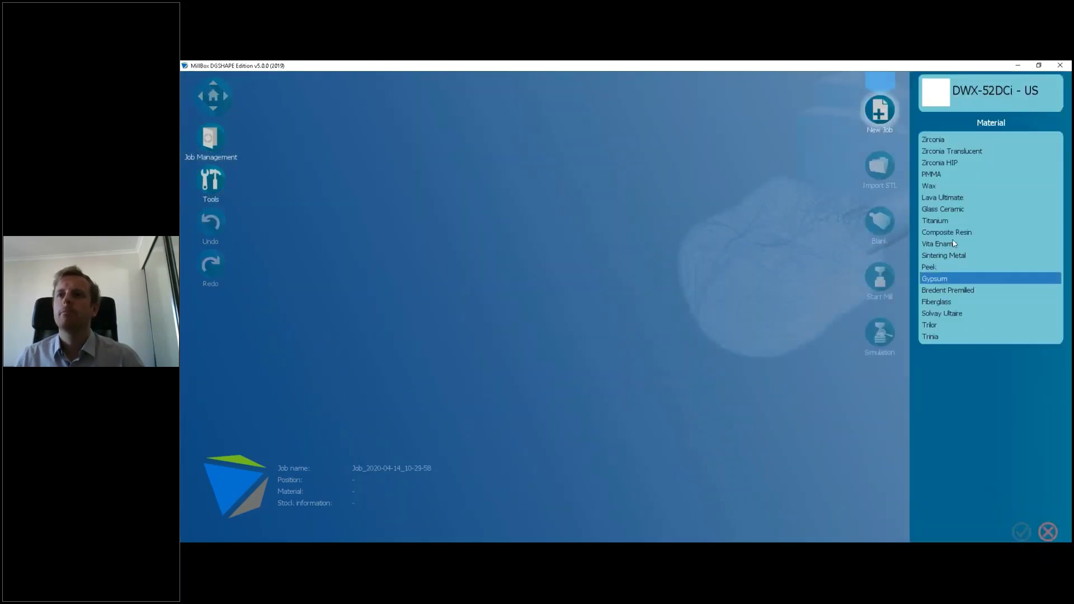
{"action": "left_click", "coordinate": [1048, 531]}
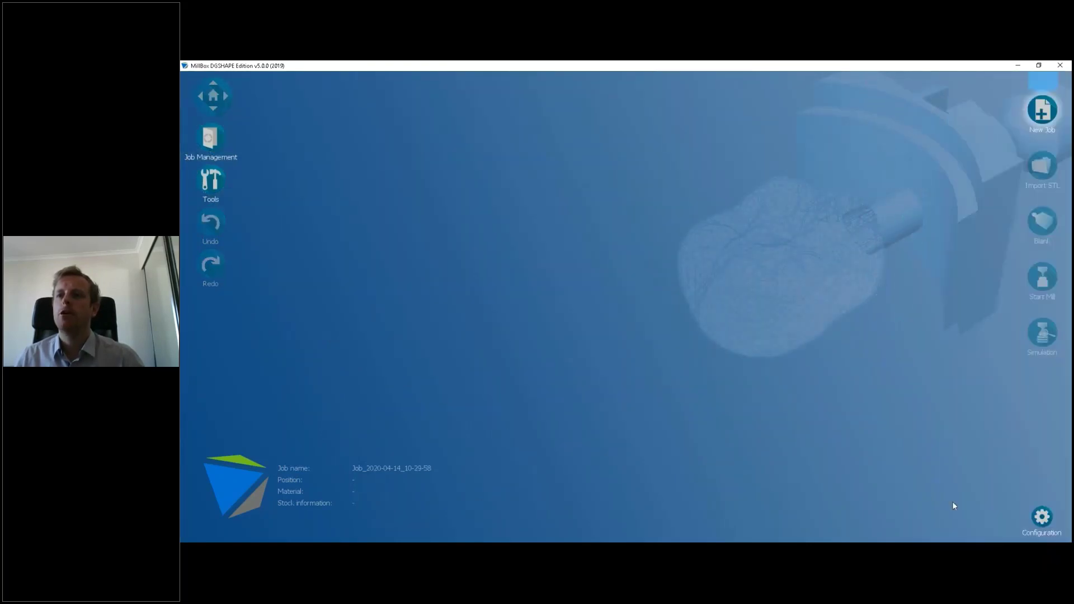
{"action": "left_click", "coordinate": [1045, 517]}
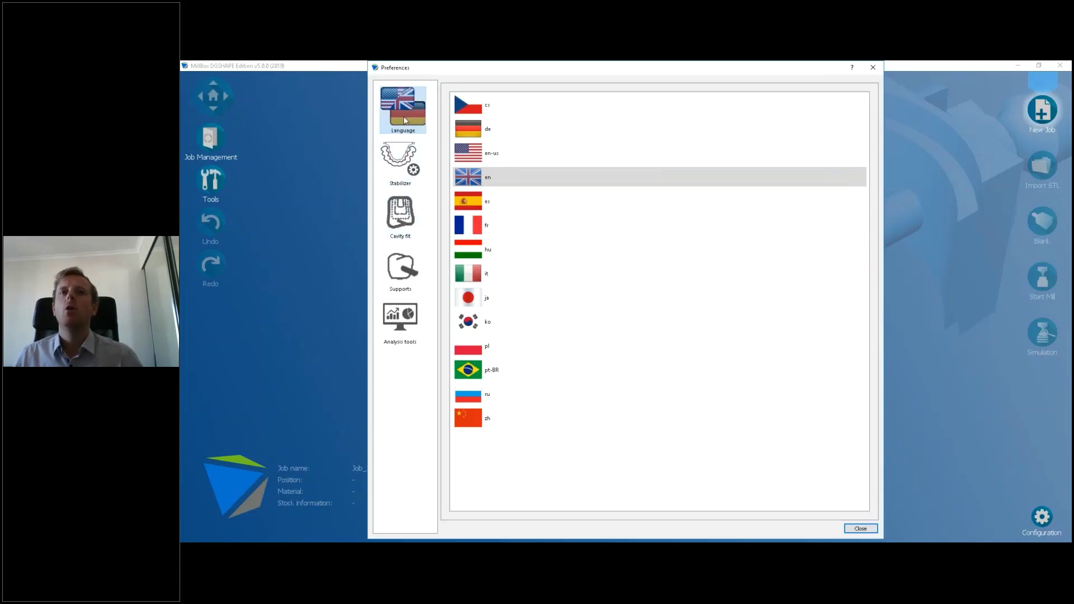
{"action": "left_click", "coordinate": [417, 268]}
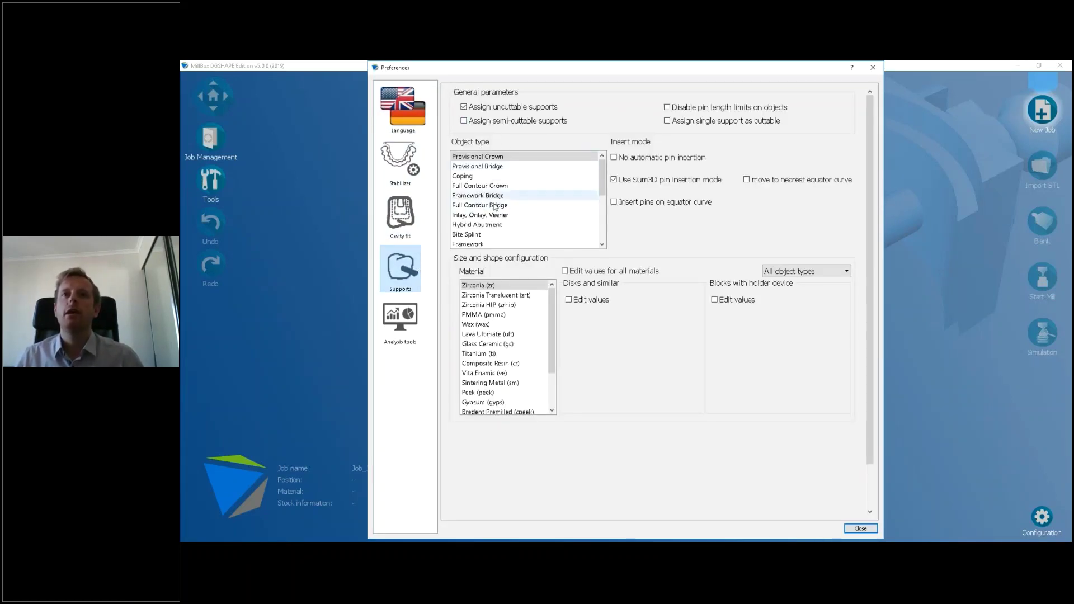
Step: Select Full Contour Crown and PMMA, then enable edited values for disks with a rectangular pin shape
{"action": "left_click", "coordinate": [494, 186]}
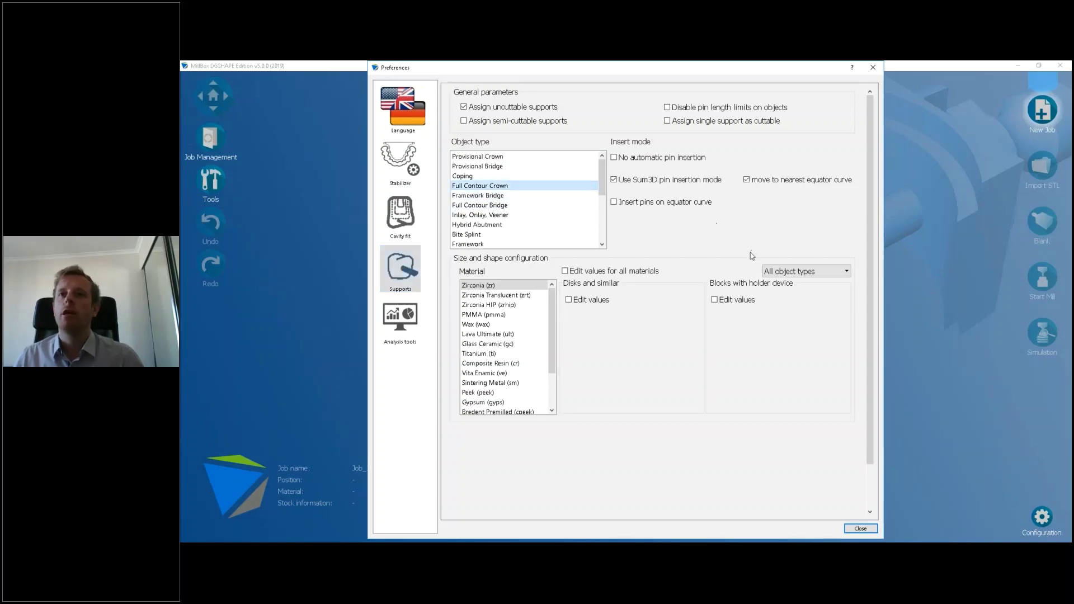
{"action": "left_click", "coordinate": [499, 315]}
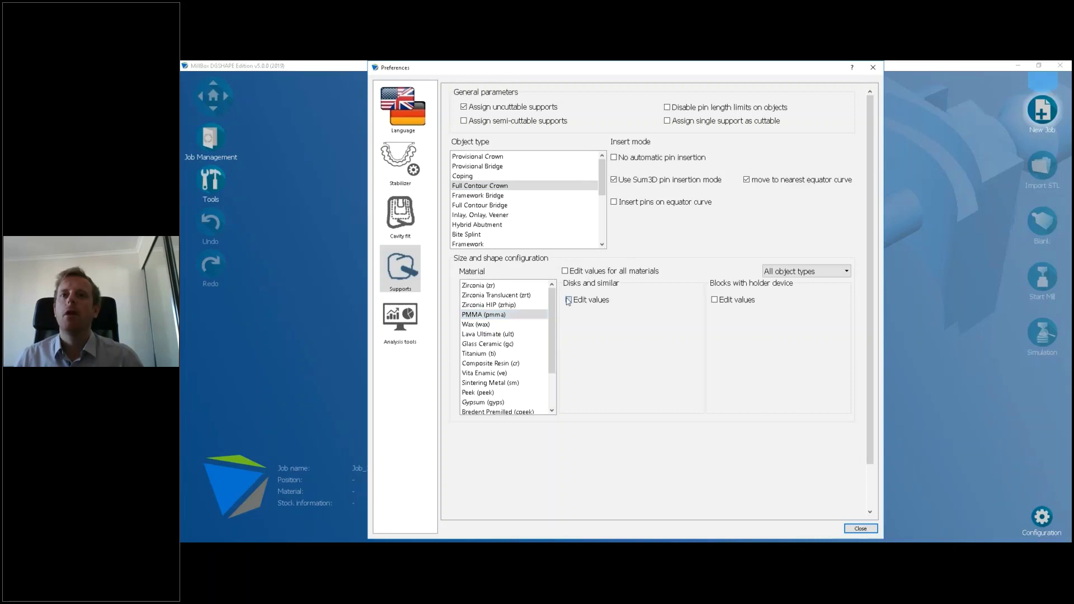
{"action": "left_click", "coordinate": [568, 300]}
{"action": "left_click", "coordinate": [678, 331]}
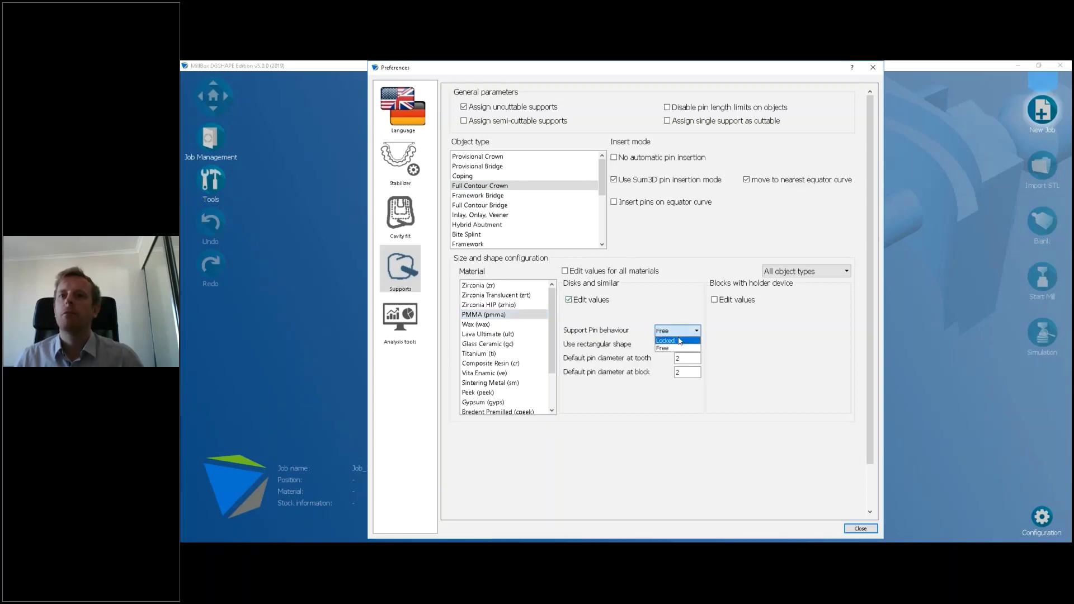
{"action": "left_click", "coordinate": [681, 330]}
{"action": "left_click", "coordinate": [687, 345]}
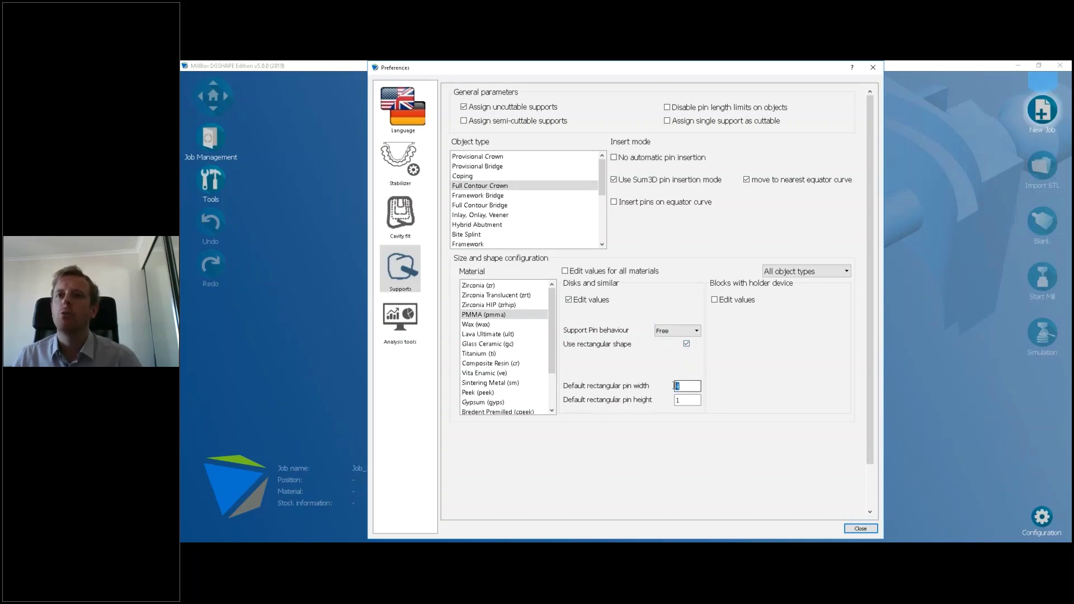
Step: Limit the pin size configuration to Full Contour Crown, enable edited values for blocks with holder device, and close the preferences
{"action": "left_click", "coordinate": [796, 273]}
{"action": "left_click", "coordinate": [790, 291]}
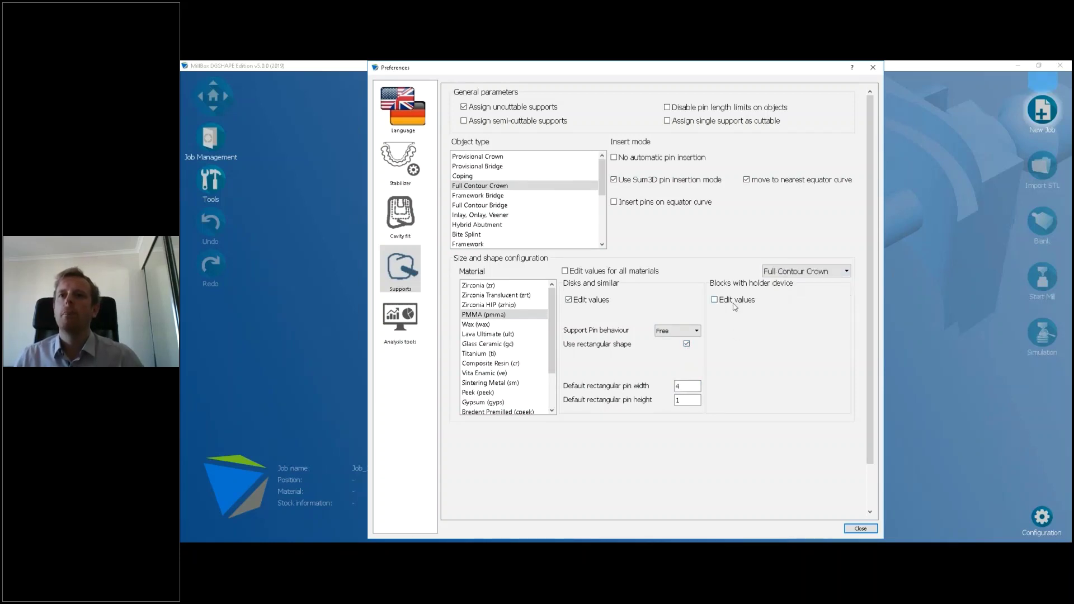
{"action": "left_click", "coordinate": [714, 300]}
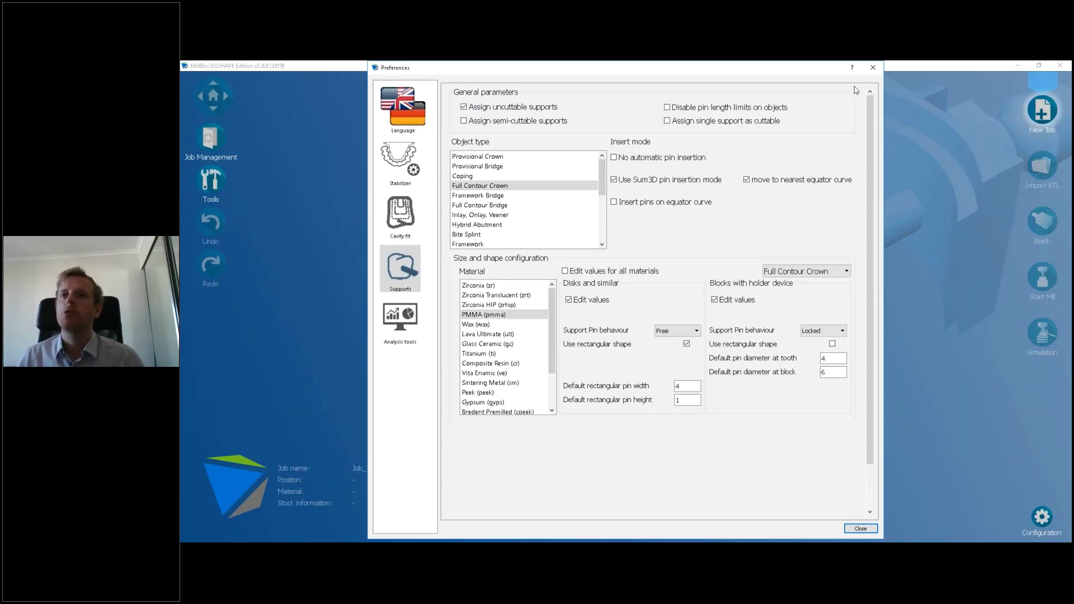
{"action": "left_click", "coordinate": [870, 68]}
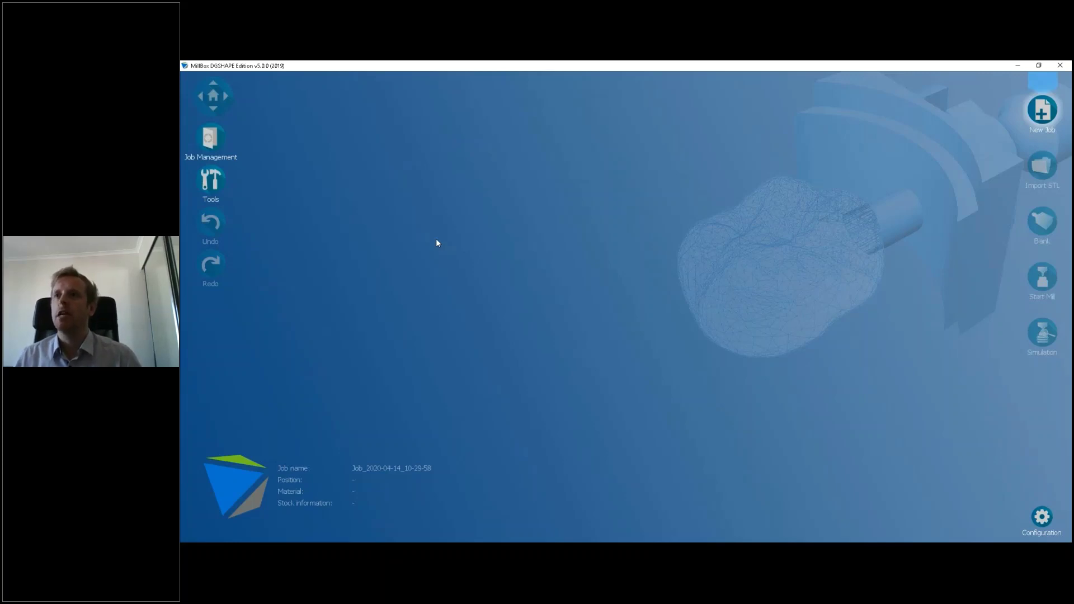
Step: Create a new job for the DWX-52DCi - US with Wax as the material
{"action": "left_click", "coordinate": [1032, 124]}
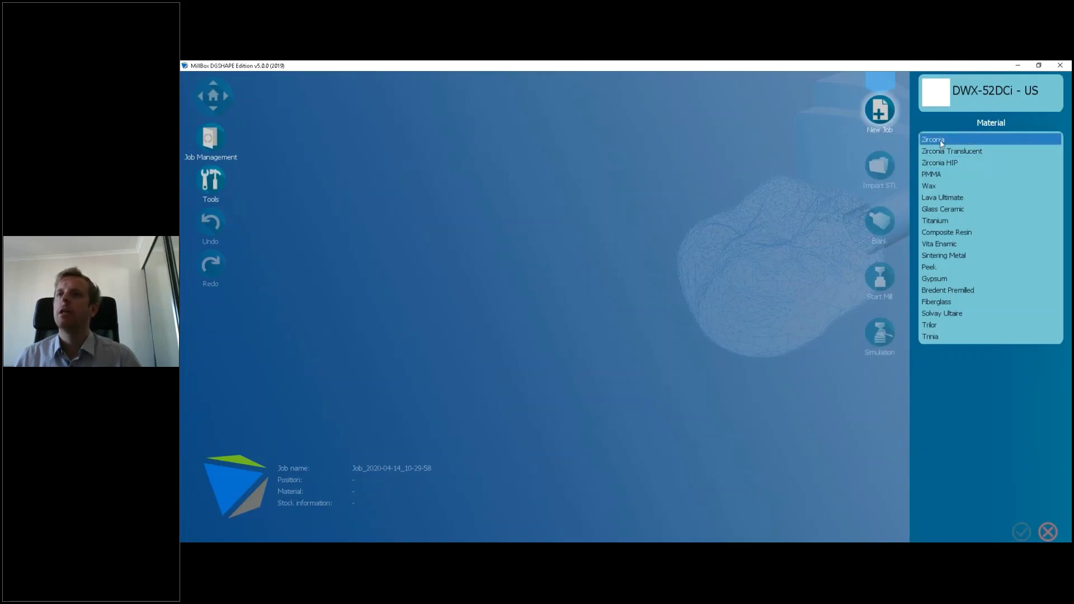
{"action": "left_click", "coordinate": [939, 140]}
{"action": "scroll", "coordinate": [986, 445], "scroll_direction": "down", "scroll_amount": 1}
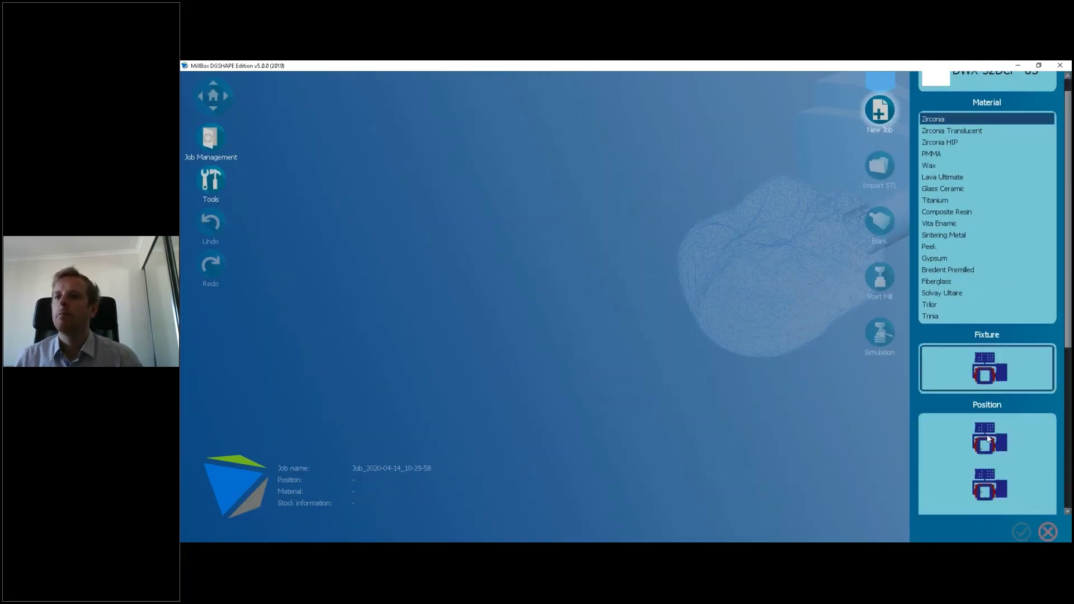
{"action": "scroll", "coordinate": [988, 435], "scroll_direction": "up", "scroll_amount": 1}
{"action": "left_click", "coordinate": [939, 154]}
{"action": "left_click", "coordinate": [933, 175]}
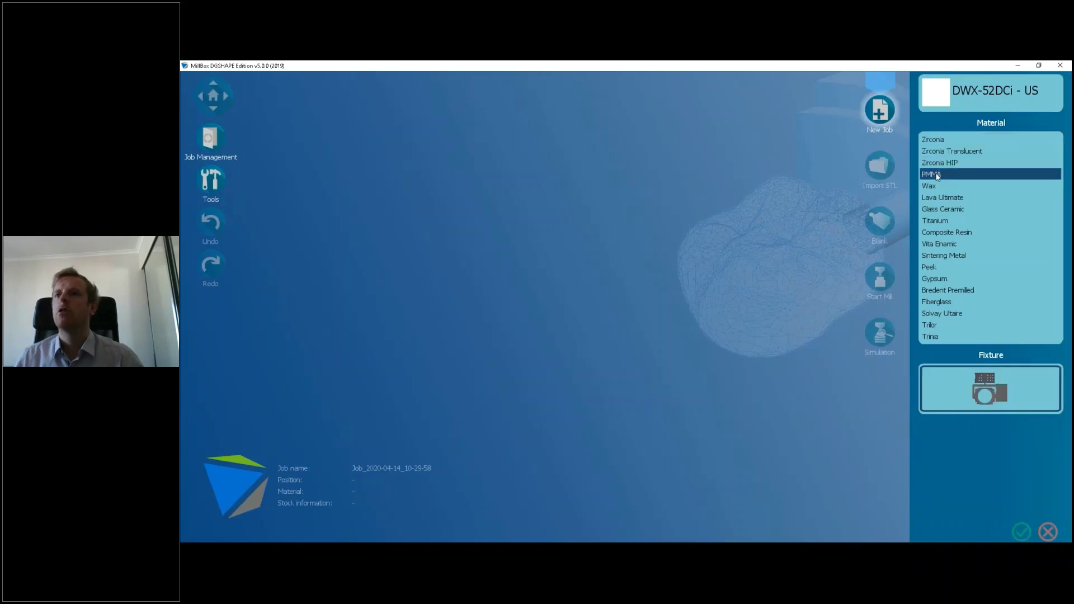
{"action": "left_click", "coordinate": [934, 186]}
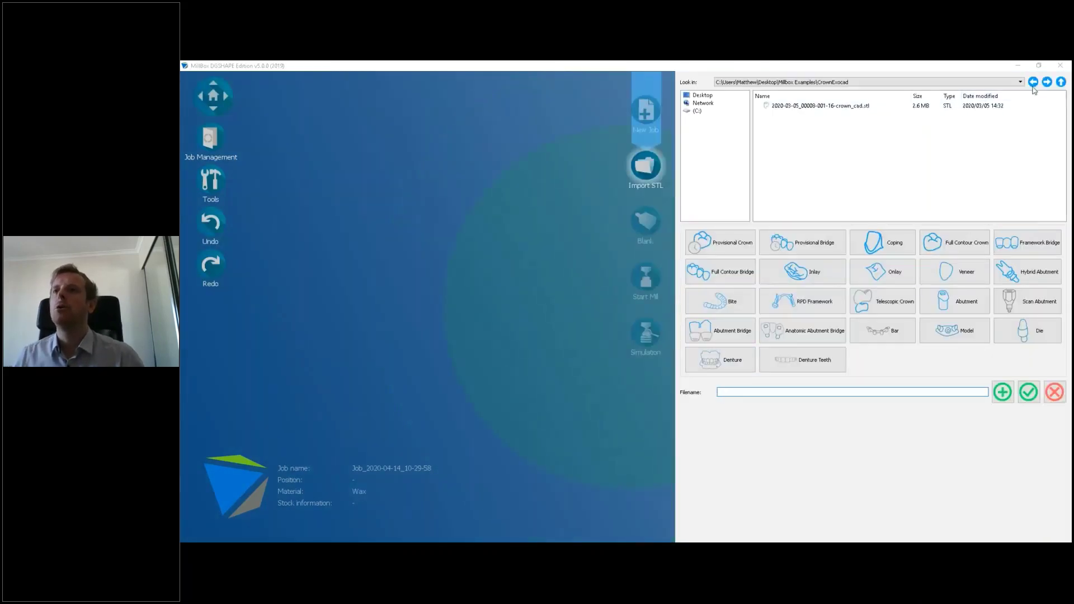
Step: Browse to the Crown2 folder in Millbox Examples for the STL import
{"action": "left_click", "coordinate": [1060, 82]}
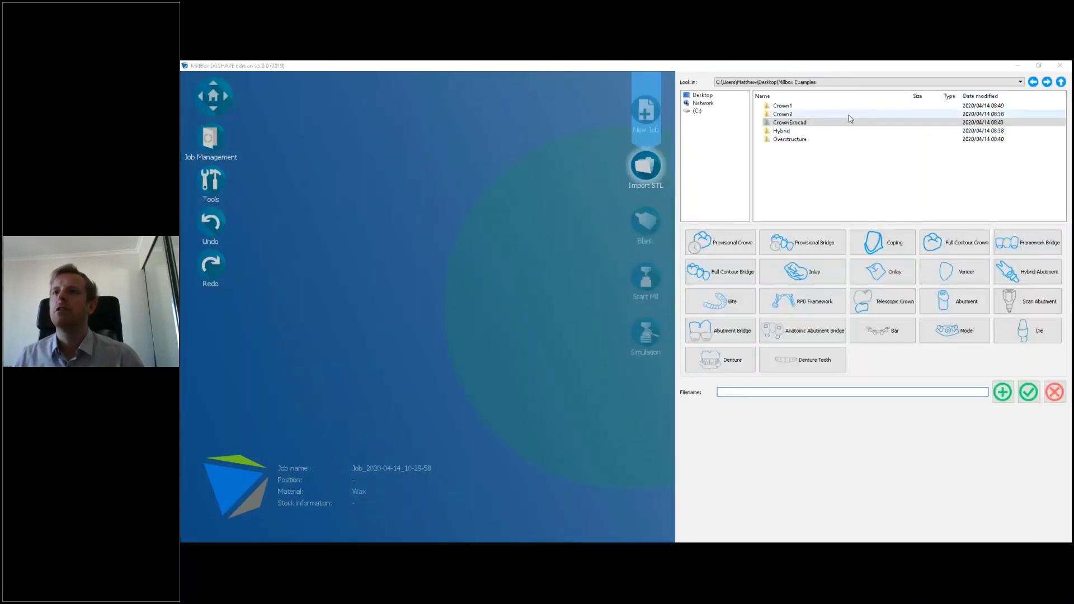
{"action": "double_click", "coordinate": [809, 115]}
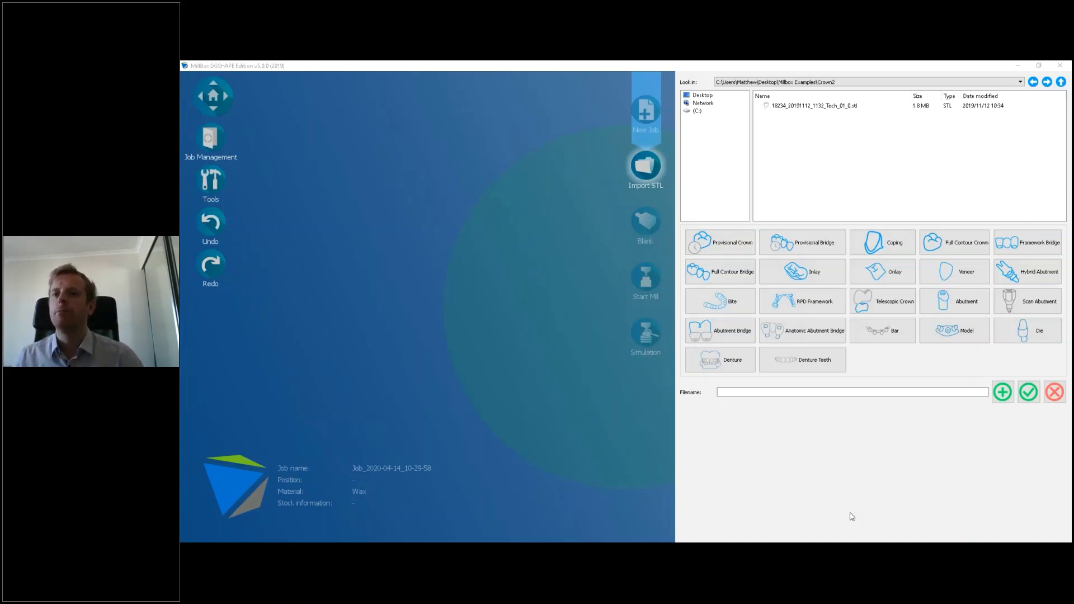
Step: Switch to File Explorer, open the Crown2 folder in Millbox Examples, and widen the Name column to show full file names
{"action": "left_click", "coordinate": [722, 529]}
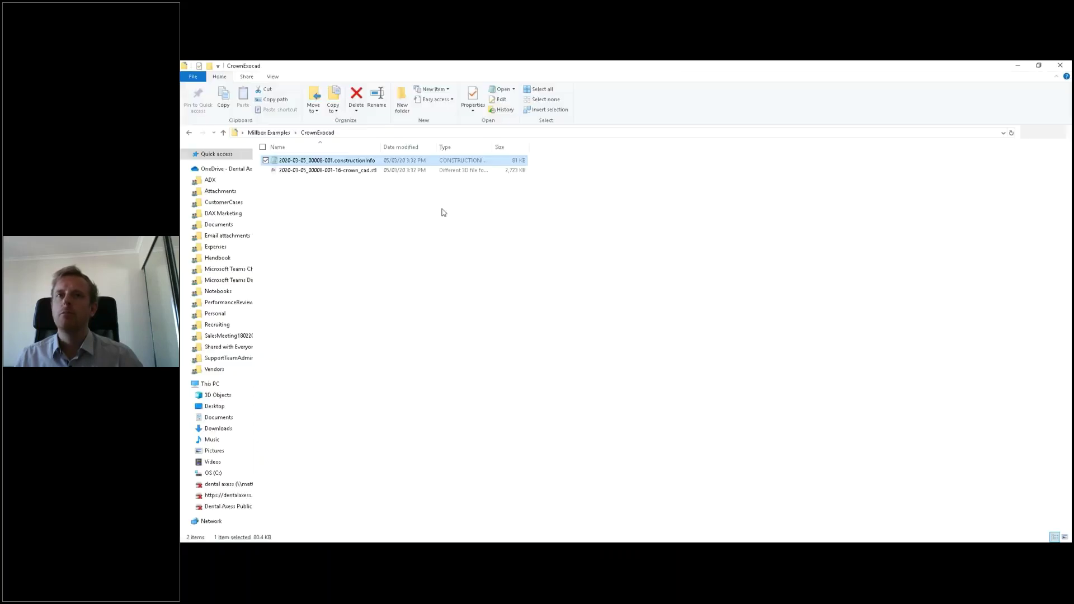
{"action": "left_click", "coordinate": [275, 134]}
{"action": "left_click", "coordinate": [297, 172]}
{"action": "double_click", "coordinate": [297, 175]}
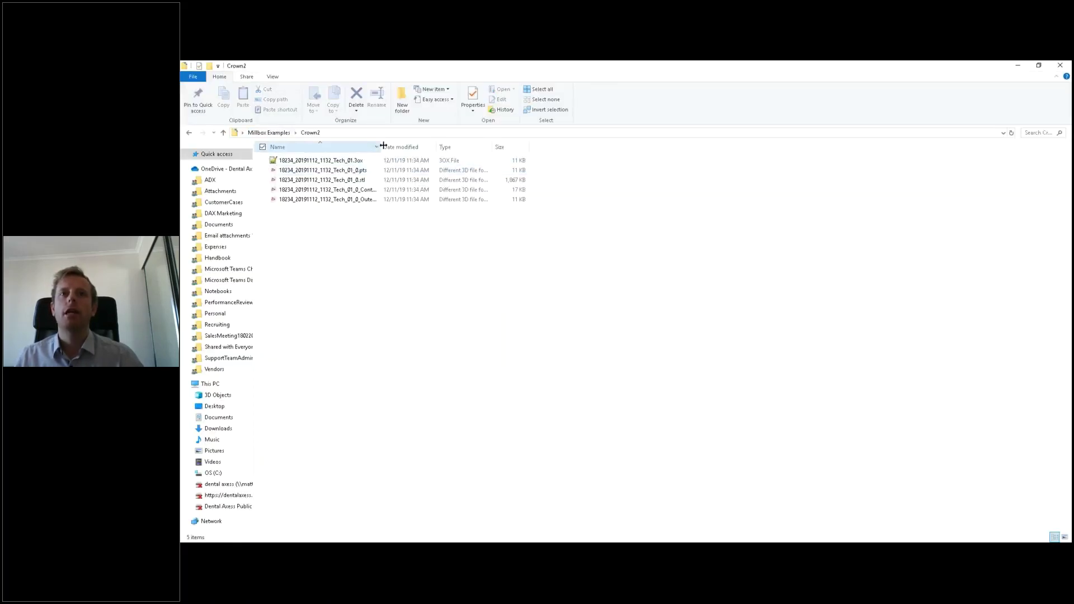
{"action": "left_click_drag", "start_coordinate": [425, 147], "coordinate": [519, 147]}
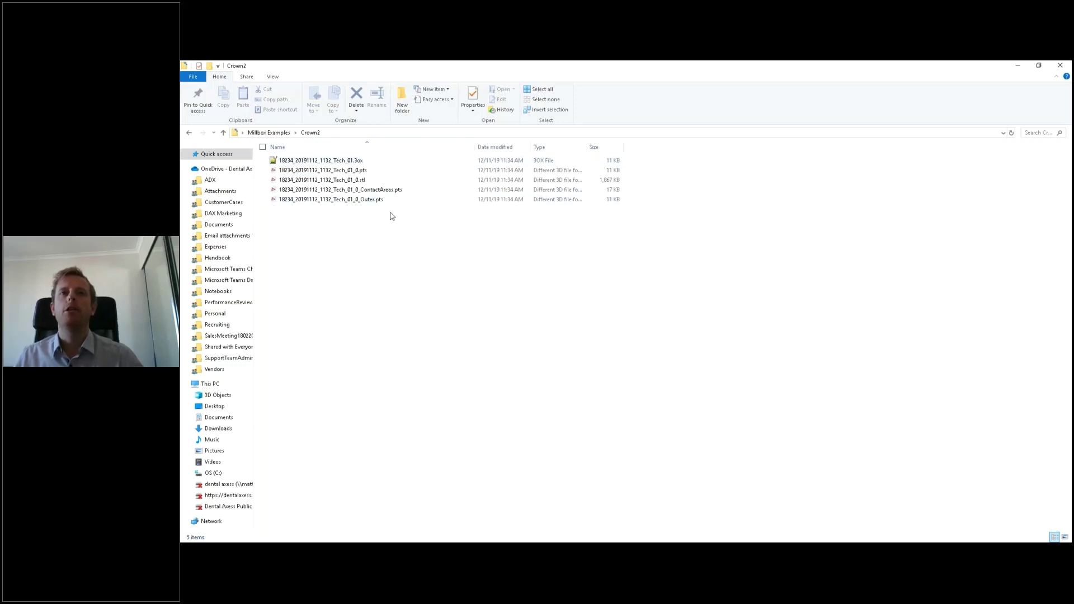
Step: Open Crown2's ContactAreas.pts file in 3Shape 3D Viewer and examine its points from another angle
{"action": "left_click", "coordinate": [435, 171]}
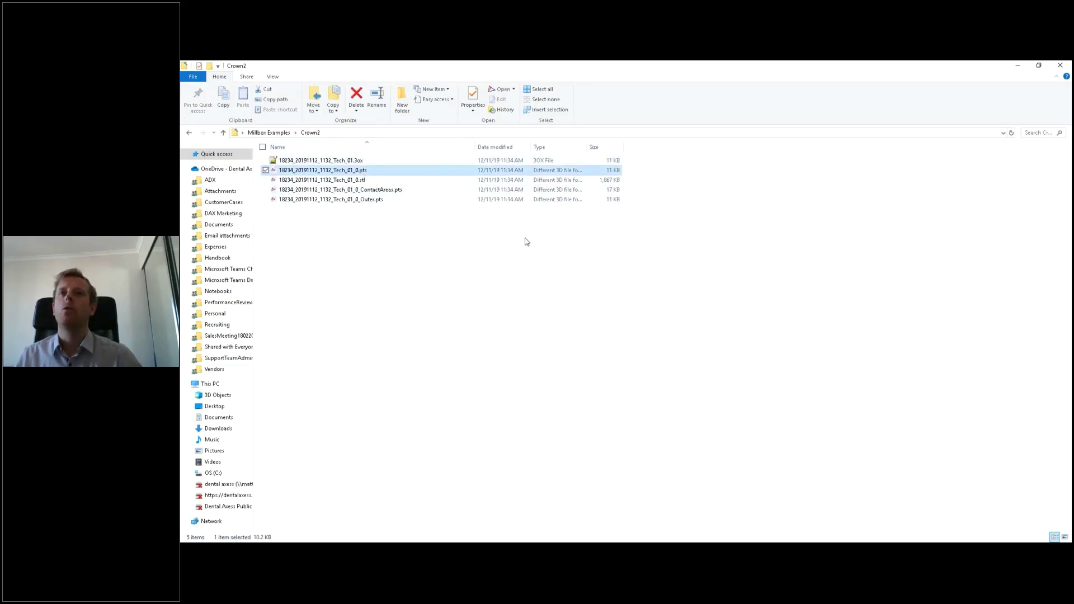
{"action": "left_click", "coordinate": [398, 192]}
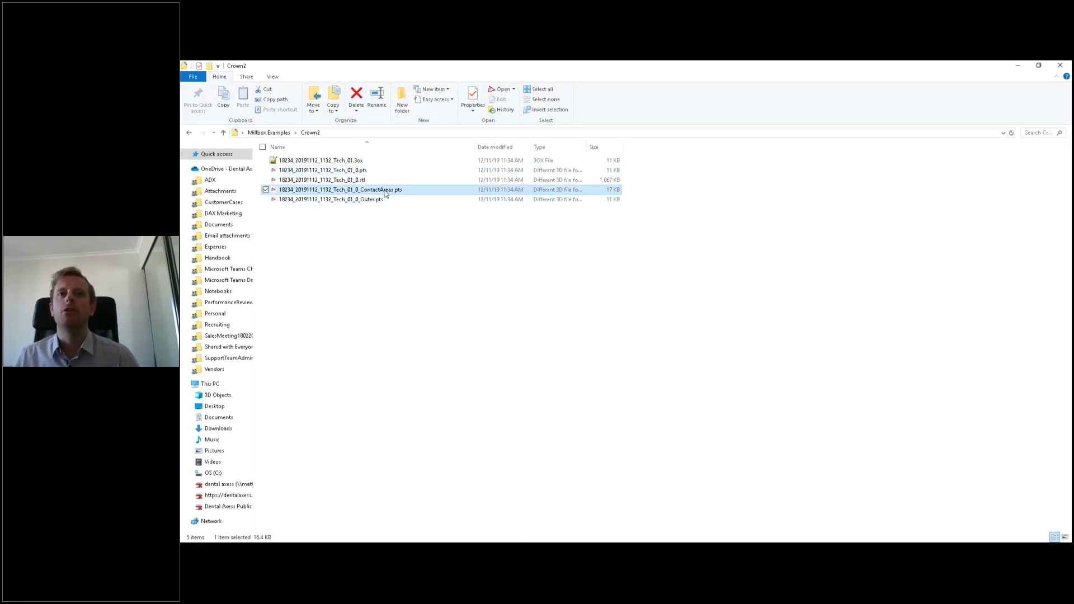
{"action": "double_click", "coordinate": [384, 194]}
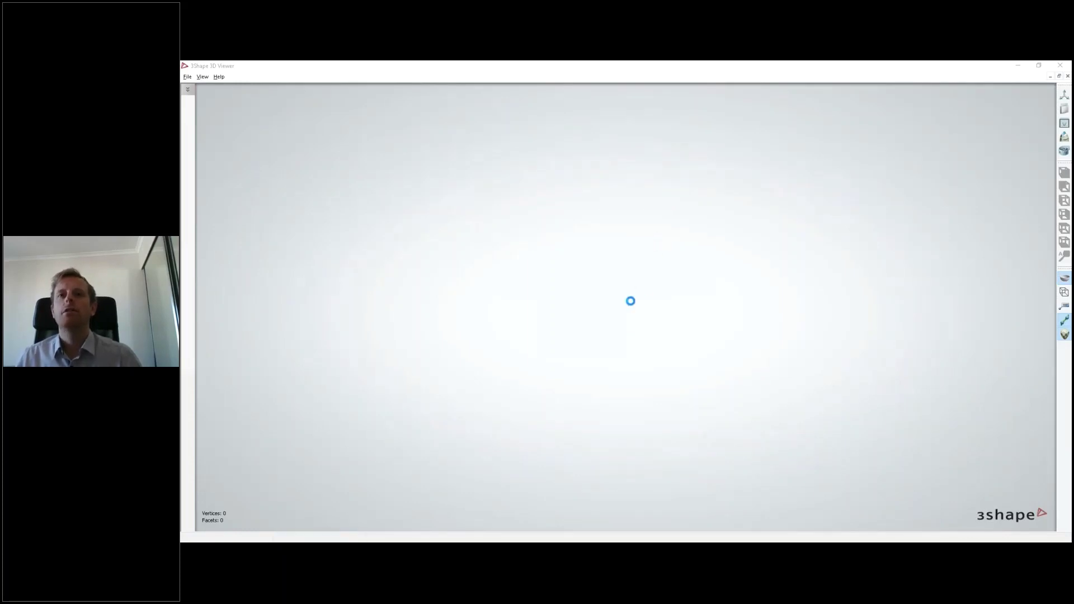
{"action": "right_click_drag", "start_coordinate": [613, 376], "coordinate": [472, 338]}
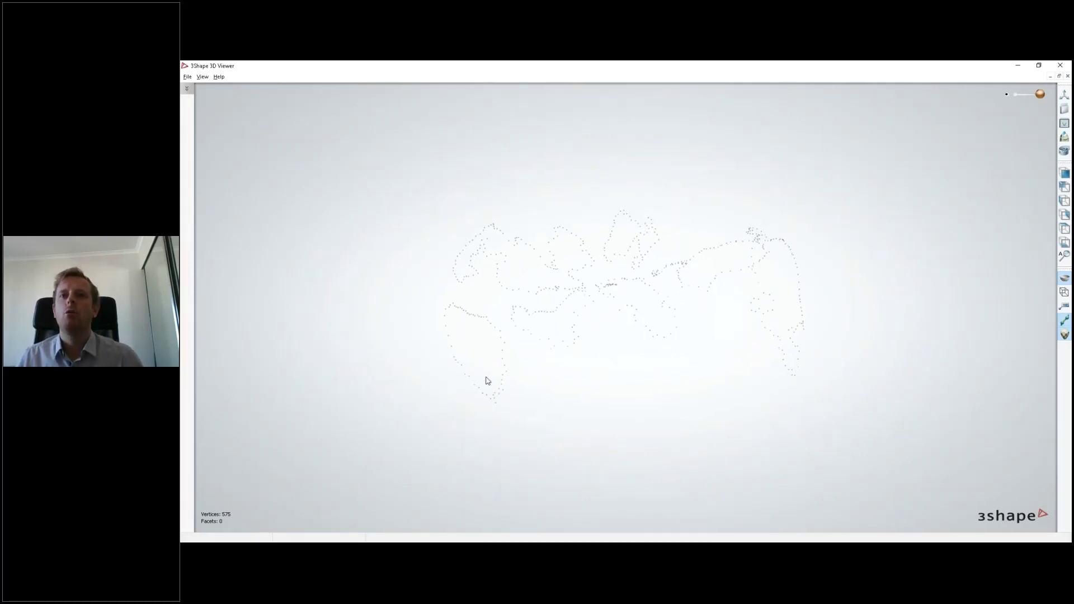
Step: Return to the Crown2 folder and open its STL file in 3Shape 3D Viewer alongside the contact area points
{"action": "right_click_drag", "start_coordinate": [813, 370], "coordinate": [528, 275]}
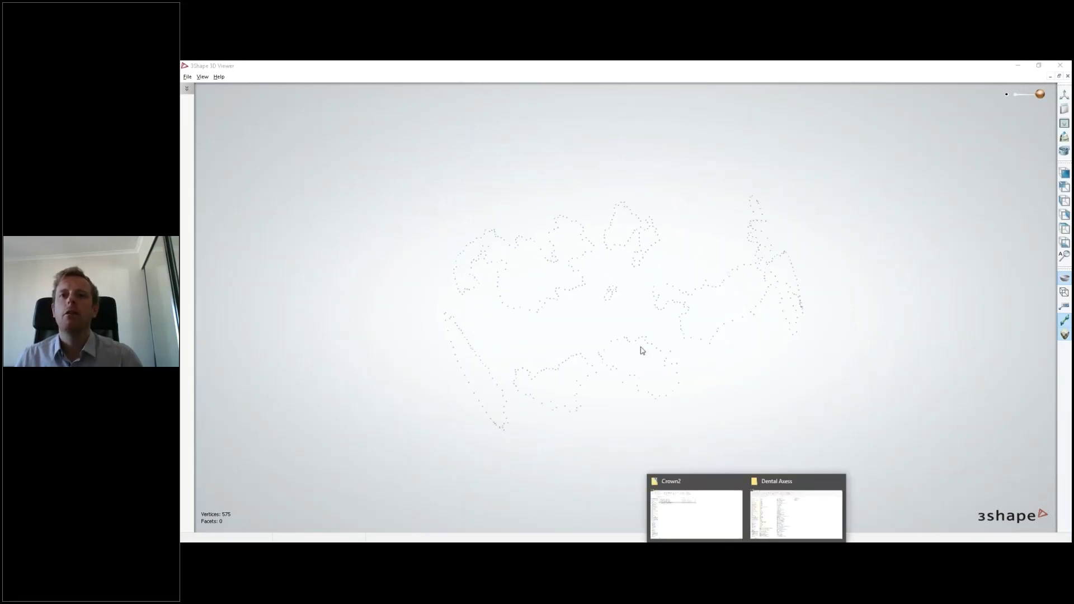
{"action": "left_click", "coordinate": [713, 507]}
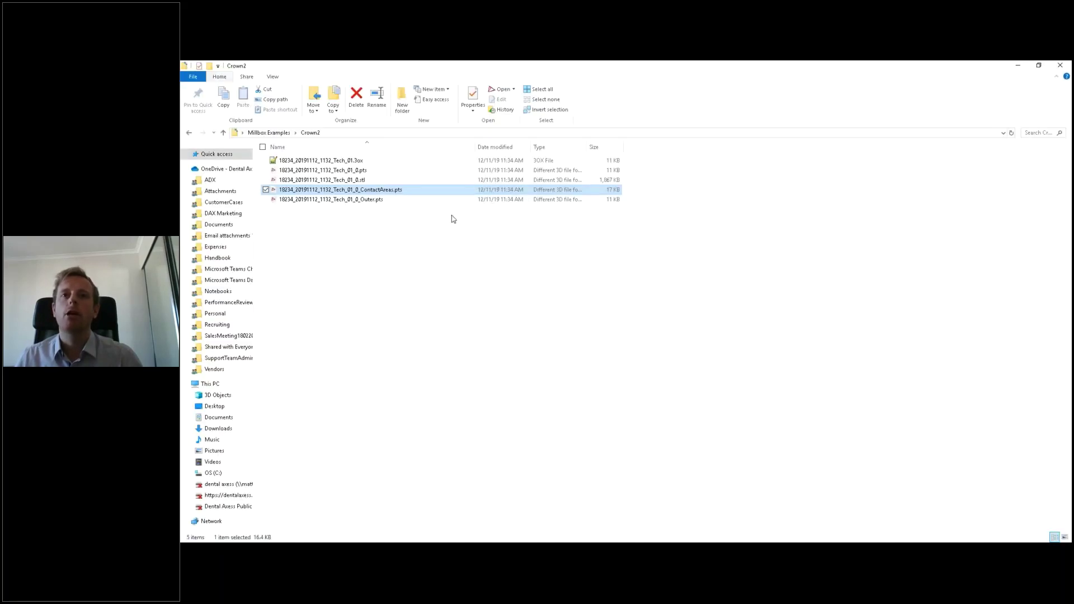
{"action": "left_click", "coordinate": [336, 179]}
{"action": "left_click", "coordinate": [1018, 65]}
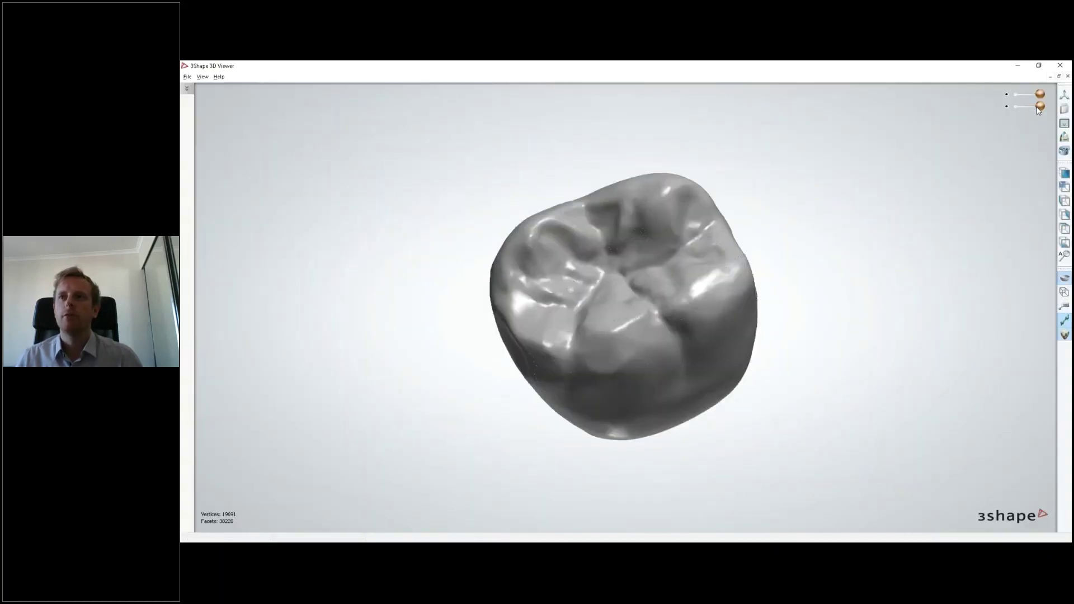
Step: Fade the crown mesh to reveal the points, restore its full opacity, and examine the crown's sides
{"action": "left_click_drag", "start_coordinate": [1038, 108], "coordinate": [1022, 108]}
{"action": "right_click_drag", "start_coordinate": [862, 264], "coordinate": [730, 307]}
{"action": "scroll", "coordinate": [738, 338], "scroll_direction": "up", "scroll_amount": 3}
{"action": "left_click_drag", "start_coordinate": [1023, 106], "coordinate": [1039, 106]}
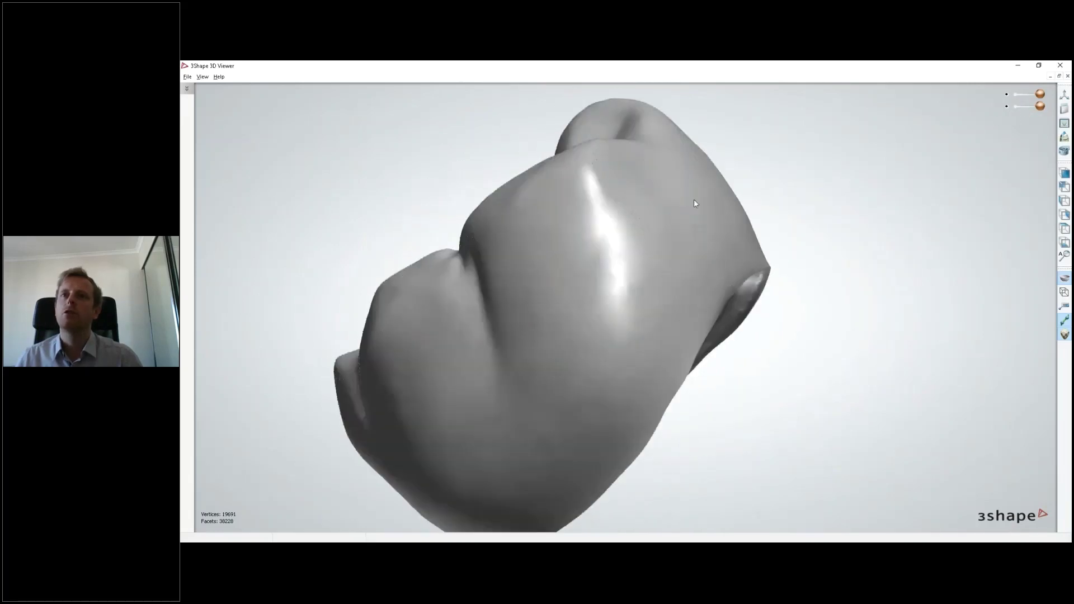
{"action": "right_click_drag", "start_coordinate": [639, 223], "coordinate": [595, 230]}
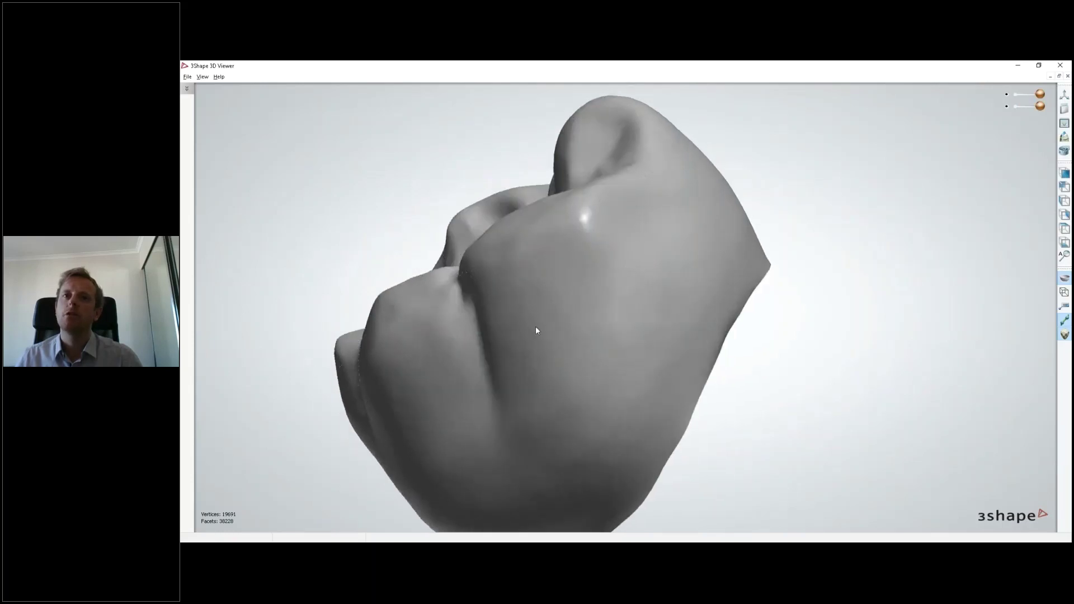
{"action": "right_click_drag", "start_coordinate": [535, 327], "coordinate": [489, 310]}
{"action": "left_click", "coordinate": [1018, 65]}
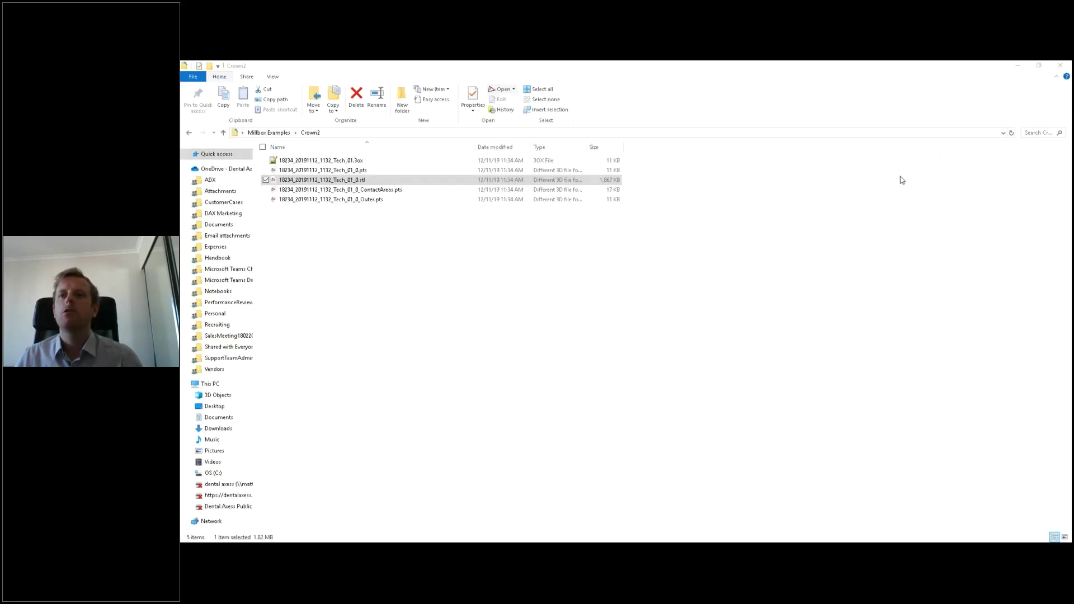
Step: Switch back to MillBox, import the Crown2 STL as a Full Contour Crown, and dismiss the blank selection
{"action": "left_click", "coordinate": [1017, 65]}
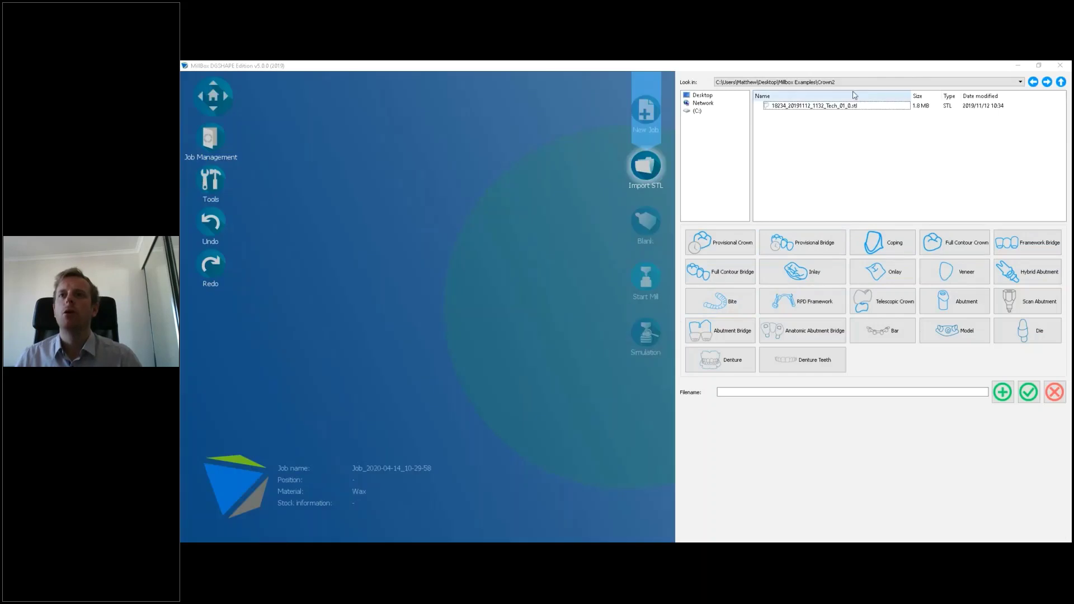
{"action": "left_click", "coordinate": [830, 107]}
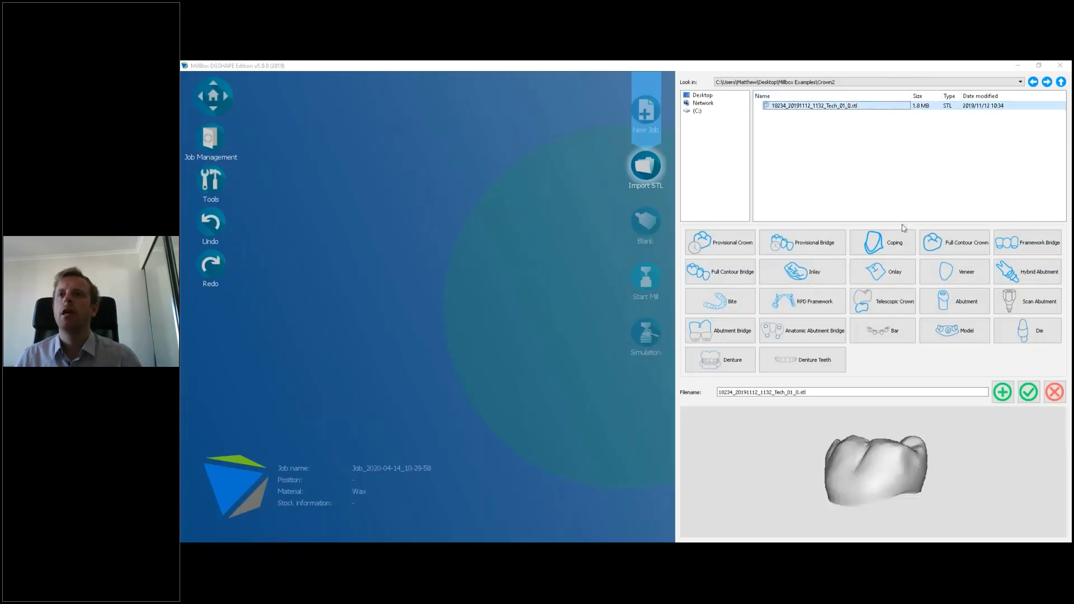
{"action": "left_click", "coordinate": [939, 247]}
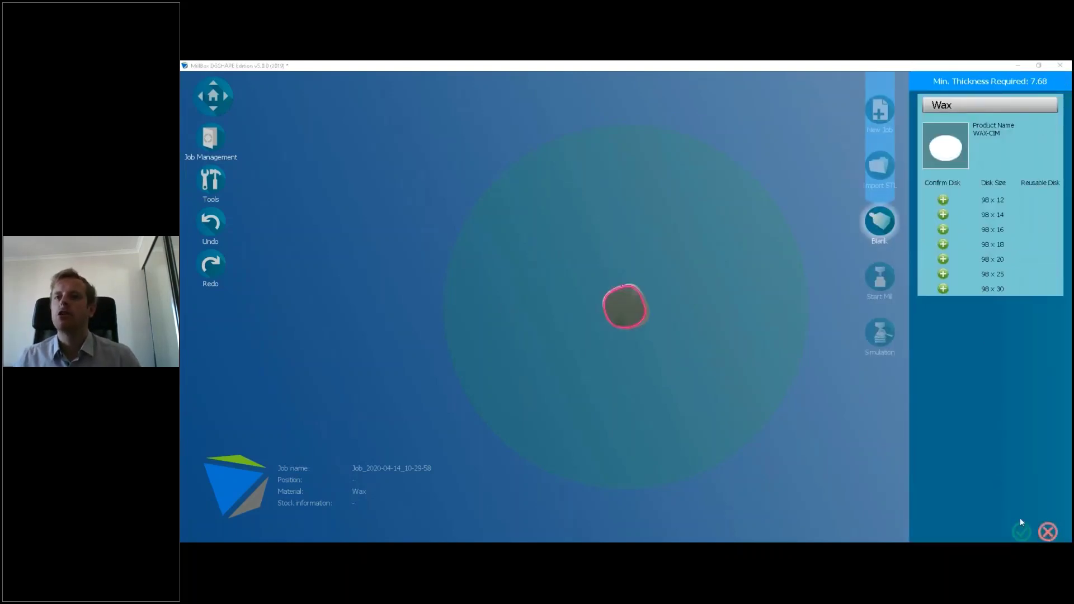
{"action": "left_click", "coordinate": [1048, 531]}
Step: Examine the imported crown's contact area outlines and margin line from several sides
{"action": "middle_click_drag", "start_coordinate": [716, 320], "coordinate": [718, 425]}
{"action": "scroll", "coordinate": [621, 294], "scroll_direction": "up", "scroll_amount": 3}
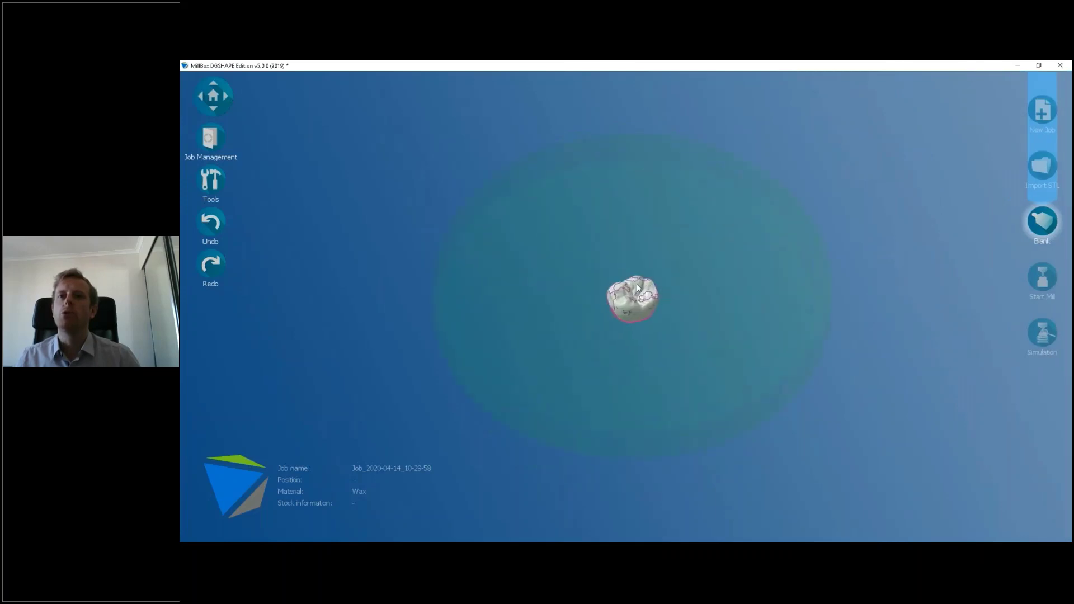
{"action": "scroll", "coordinate": [597, 295], "scroll_direction": "up", "scroll_amount": 5}
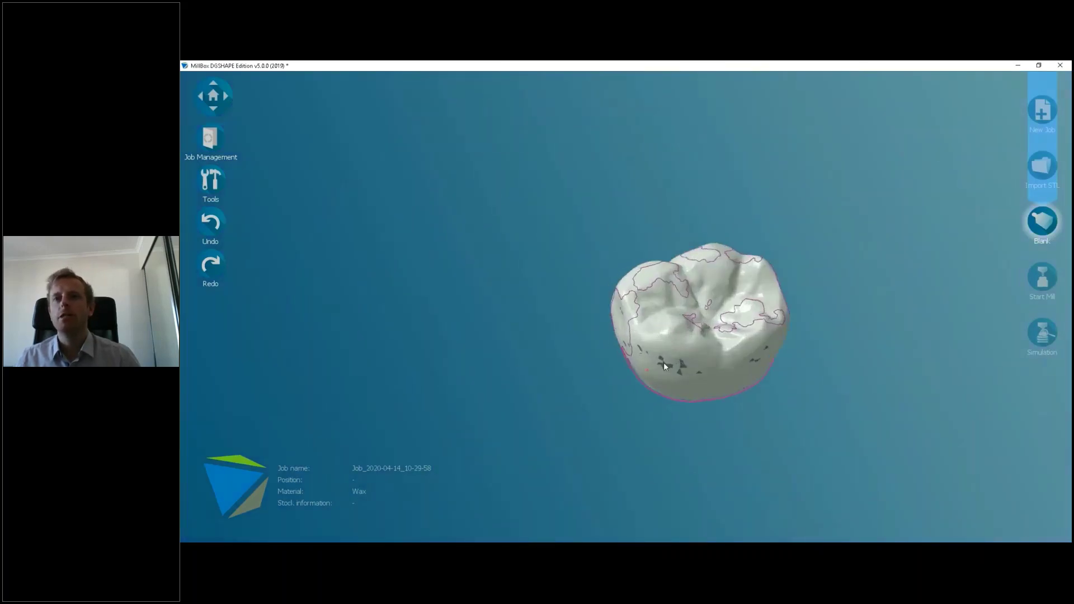
{"action": "middle_click_drag", "start_coordinate": [676, 362], "coordinate": [601, 301]}
{"action": "scroll", "coordinate": [601, 300], "scroll_direction": "up", "scroll_amount": 3}
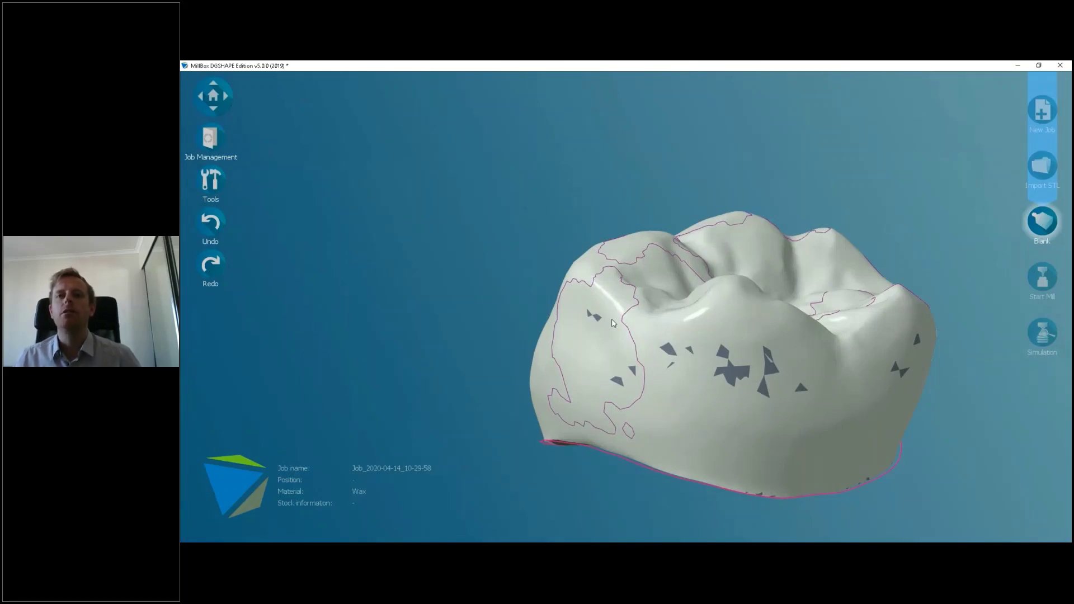
{"action": "middle_click_drag", "start_coordinate": [754, 427], "coordinate": [757, 478]}
{"action": "middle_click_drag", "start_coordinate": [815, 380], "coordinate": [666, 442]}
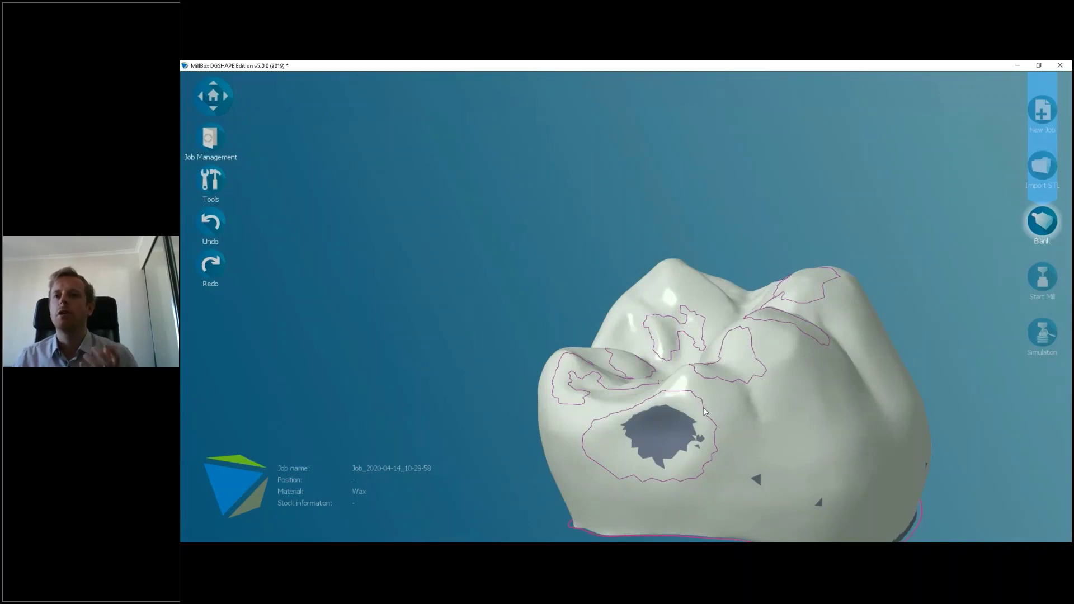
{"action": "scroll", "coordinate": [705, 408], "scroll_direction": "down", "scroll_amount": 2}
{"action": "middle_click_drag", "start_coordinate": [707, 401], "coordinate": [764, 367]}
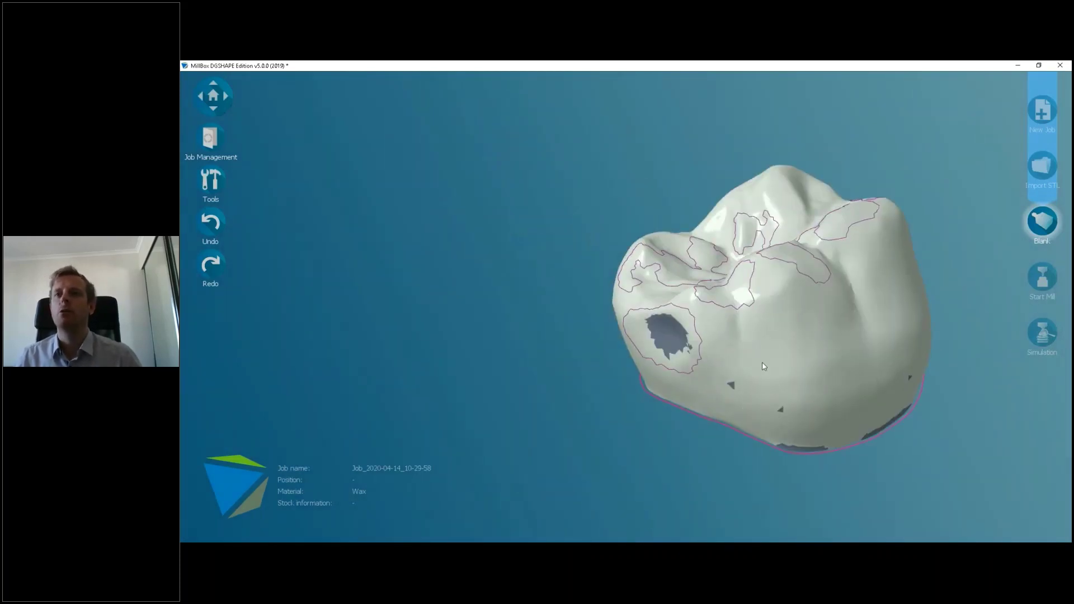
Step: Choose the 98 x 12 WAX-CIM disk as the blank and dismiss the milling options
{"action": "left_click", "coordinate": [1042, 221]}
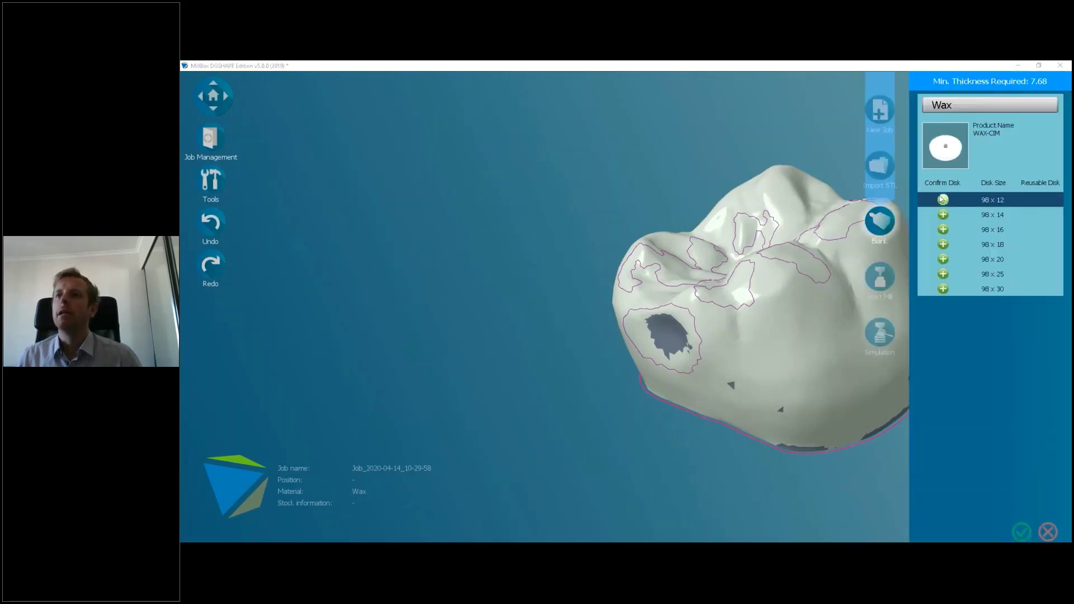
{"action": "left_click", "coordinate": [942, 200]}
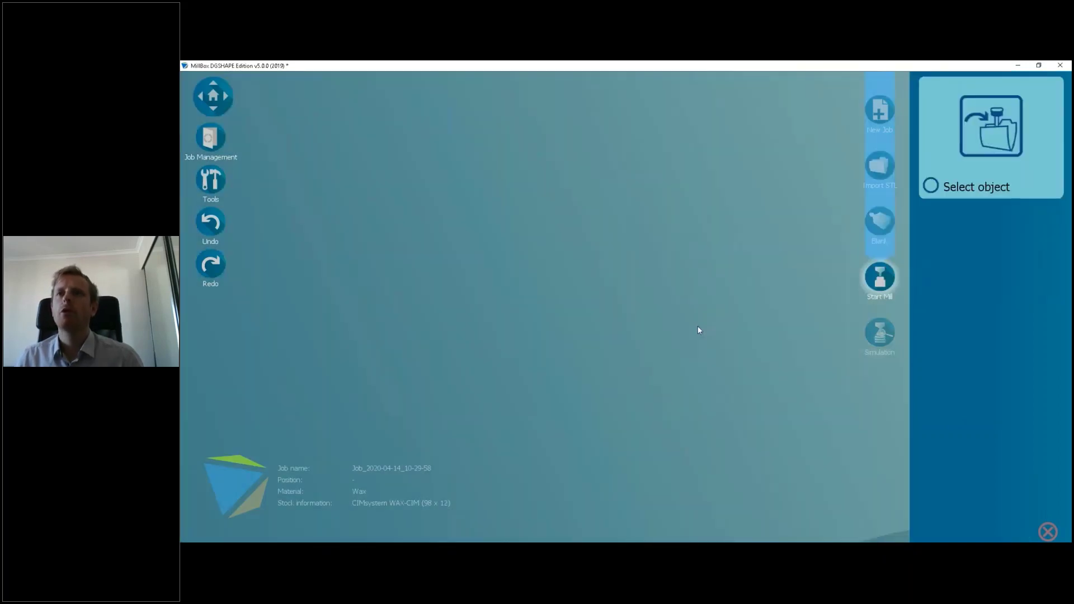
{"action": "left_click", "coordinate": [1047, 531]}
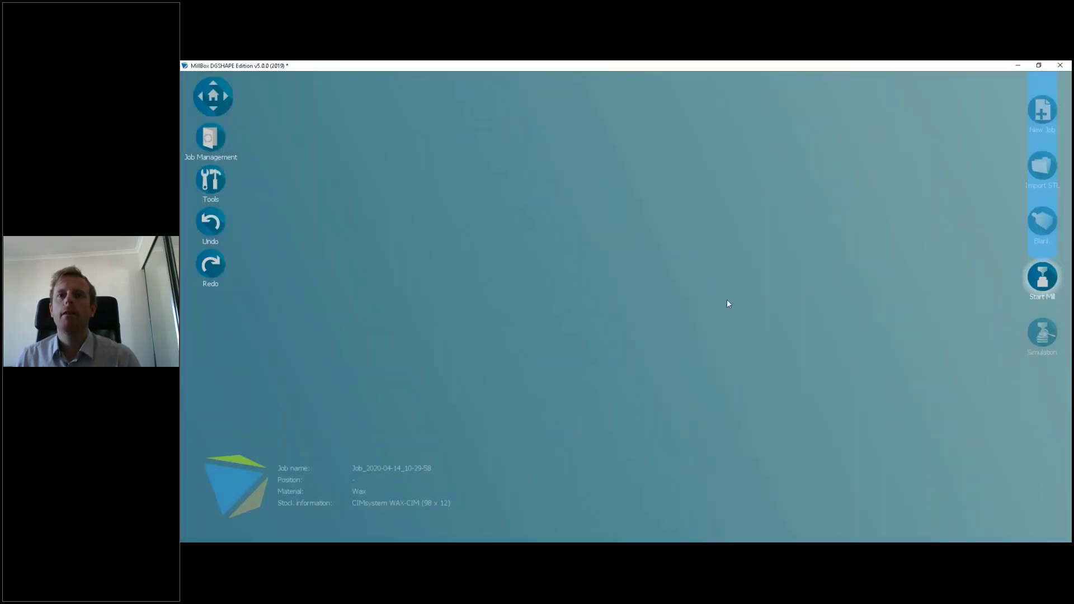
Step: Shift the crown's flagged support connector along its lower side, first away from and then beneath the outlined contact area
{"action": "scroll", "coordinate": [727, 300], "scroll_direction": "down", "scroll_amount": 5}
{"action": "middle_click_drag", "start_coordinate": [598, 438], "coordinate": [508, 419]}
{"action": "scroll", "coordinate": [508, 419], "scroll_direction": "up", "scroll_amount": 4}
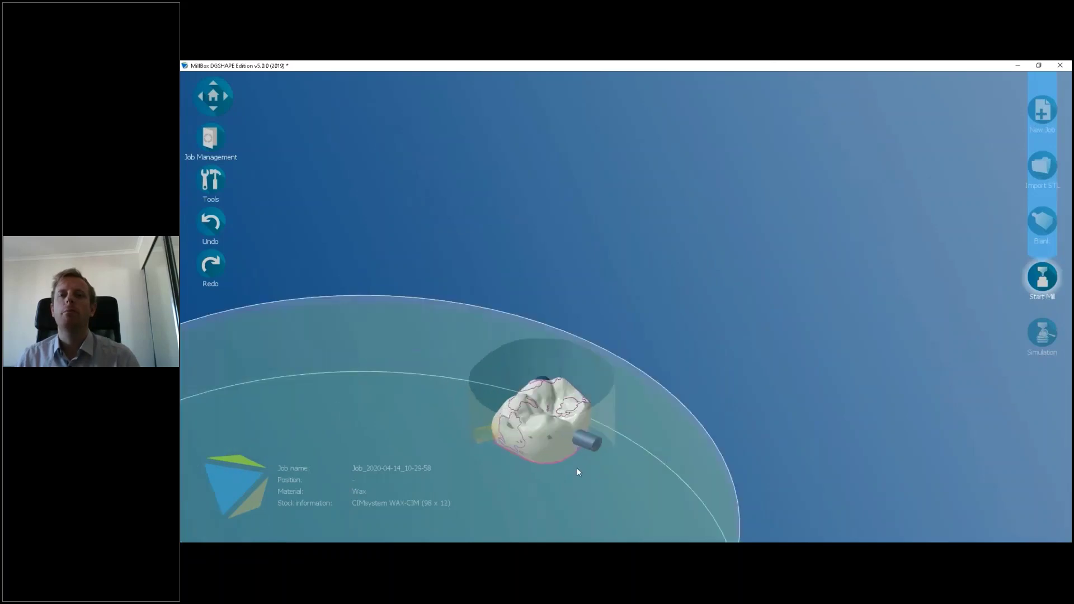
{"action": "middle_click_drag", "start_coordinate": [577, 468], "coordinate": [482, 348]}
{"action": "scroll", "coordinate": [815, 277], "scroll_direction": "up", "scroll_amount": 3}
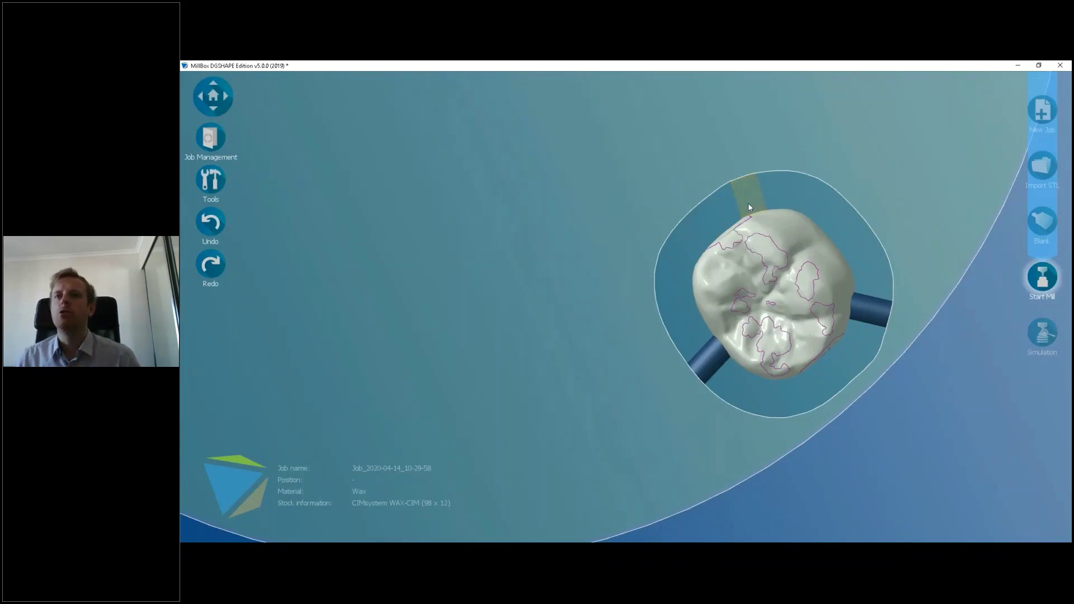
{"action": "mouse_move", "coordinate": [677, 342]}
{"action": "middle_mouse_down"}
{"action": "mouse_move", "coordinate": [667, 339]}
{"action": "mouse_move", "coordinate": [780, 302]}
{"action": "mouse_move", "coordinate": [561, 409]}
{"action": "mouse_move", "coordinate": [659, 354]}
{"action": "mouse_move", "coordinate": [672, 334]}
{"action": "middle_mouse_up"}
{"action": "scroll", "coordinate": [671, 334], "scroll_direction": "up", "scroll_amount": 3}
{"action": "middle_click_drag", "start_coordinate": [673, 375], "coordinate": [598, 338]}
{"action": "left_click", "coordinate": [597, 334]}
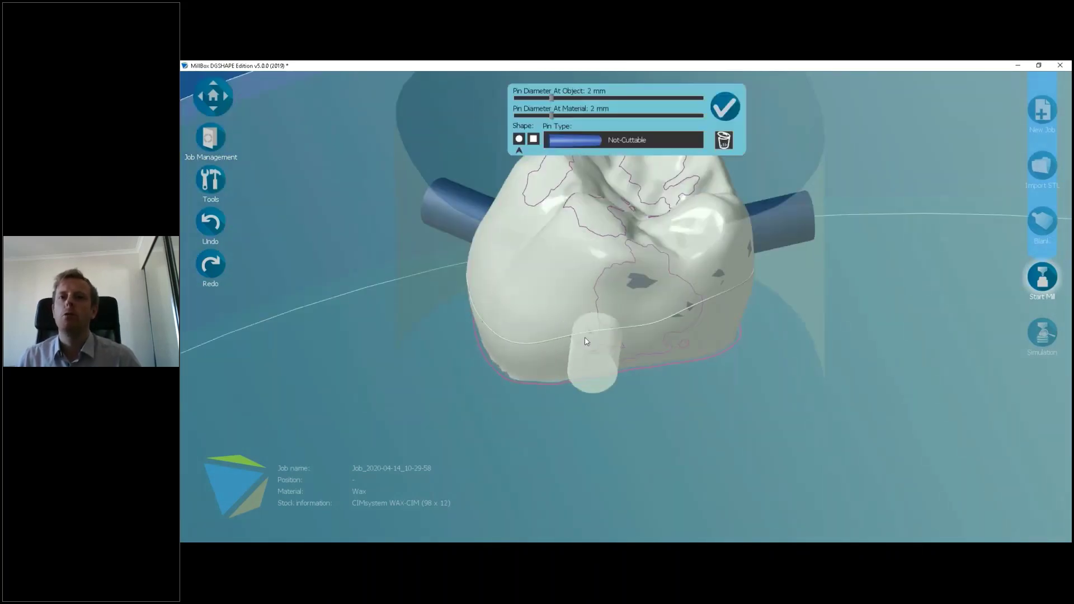
{"action": "left_click_drag", "start_coordinate": [579, 343], "coordinate": [557, 336]}
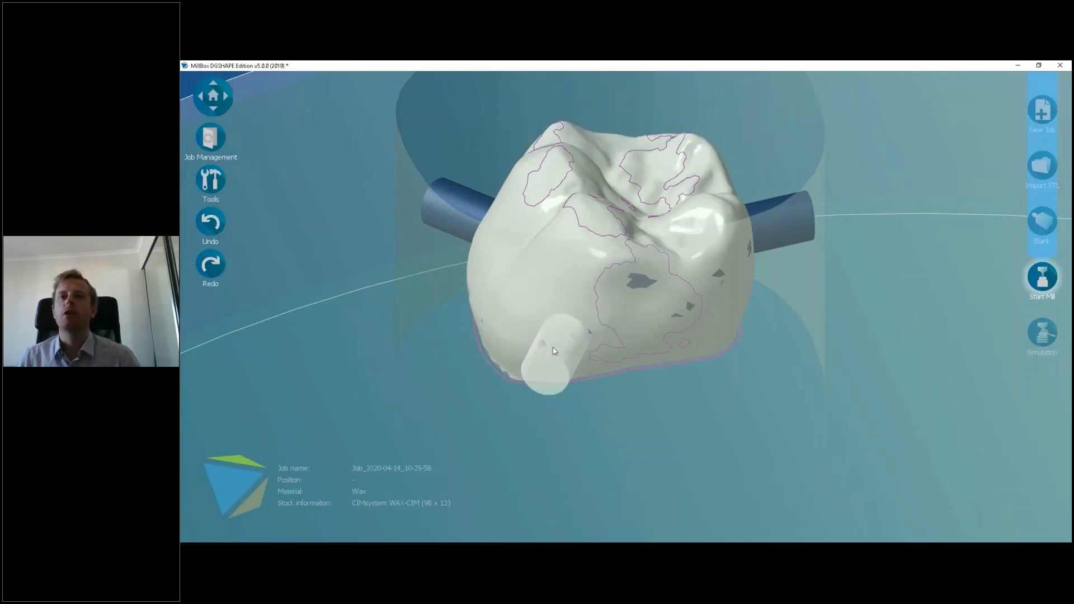
{"action": "left_click_drag", "start_coordinate": [556, 352], "coordinate": [616, 339]}
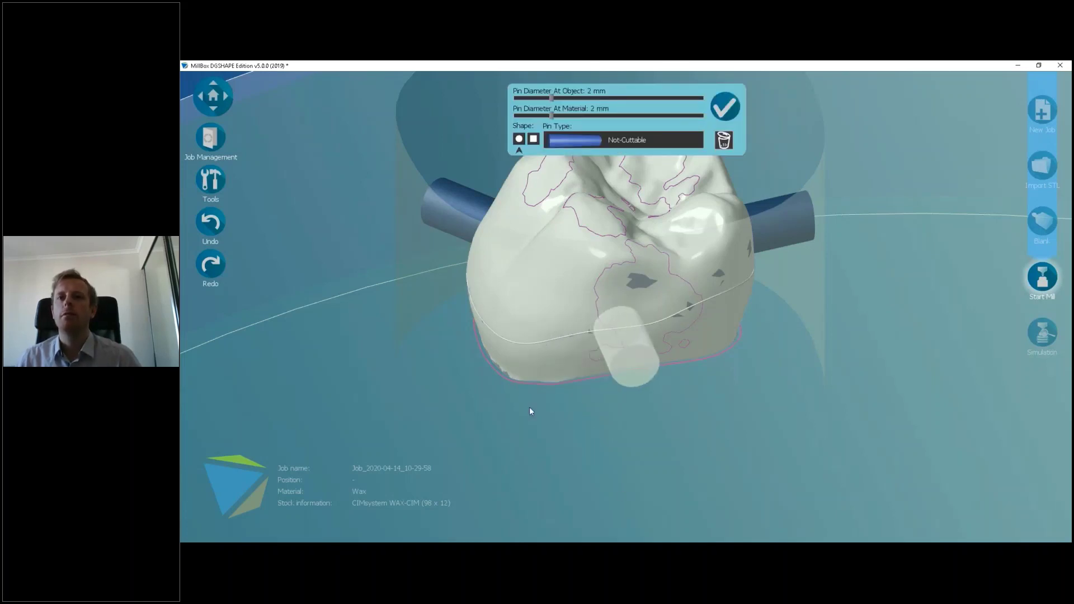
{"action": "left_click", "coordinate": [527, 397]}
Step: Place the support connector over a contact area outlined near the crown's occlusal surface
{"action": "middle_click_drag", "start_coordinate": [673, 417], "coordinate": [694, 435]}
{"action": "left_click_drag", "start_coordinate": [588, 373], "coordinate": [517, 311]}
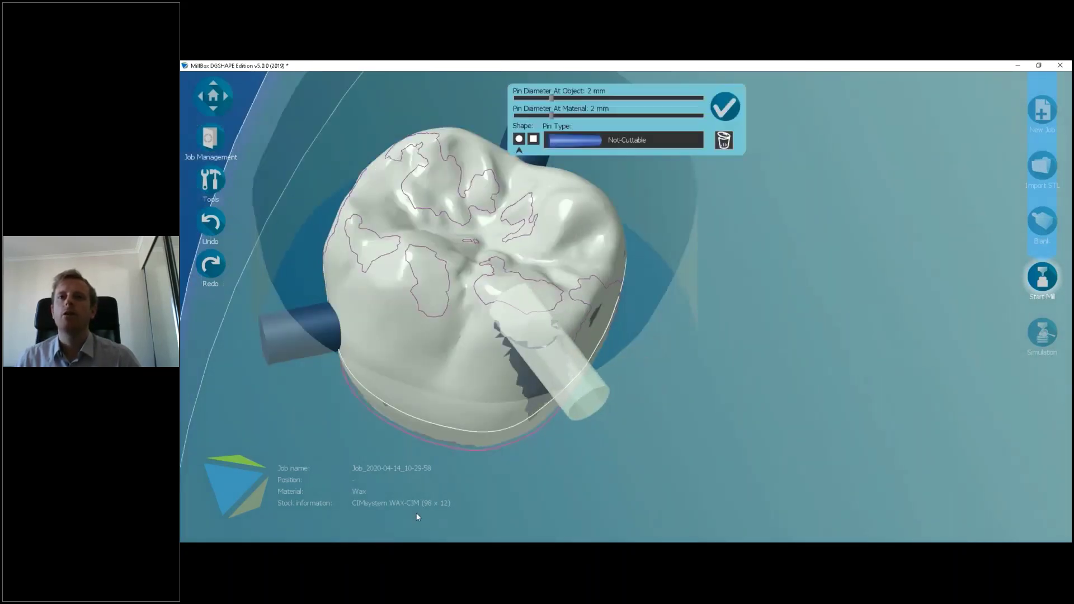
{"action": "left_click", "coordinate": [743, 372]}
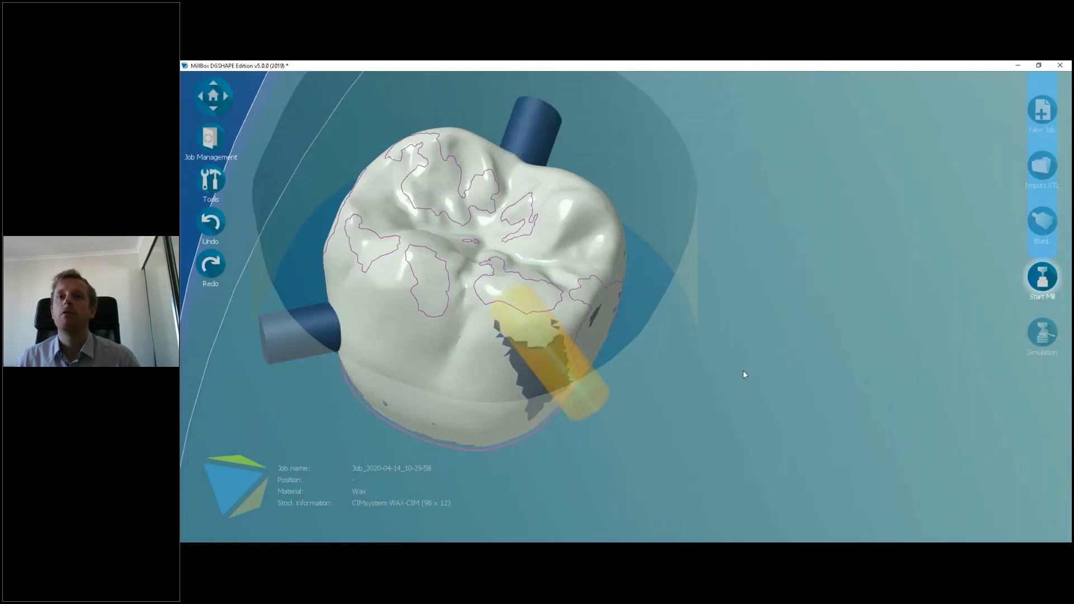
Step: Move the support connector off the contact area onto the crown's lower side and accept it as a 2 mm Not-Cuttable pin
{"action": "left_click", "coordinate": [535, 348]}
{"action": "left_click_drag", "start_coordinate": [536, 352], "coordinate": [536, 365]}
{"action": "left_click", "coordinate": [647, 404]}
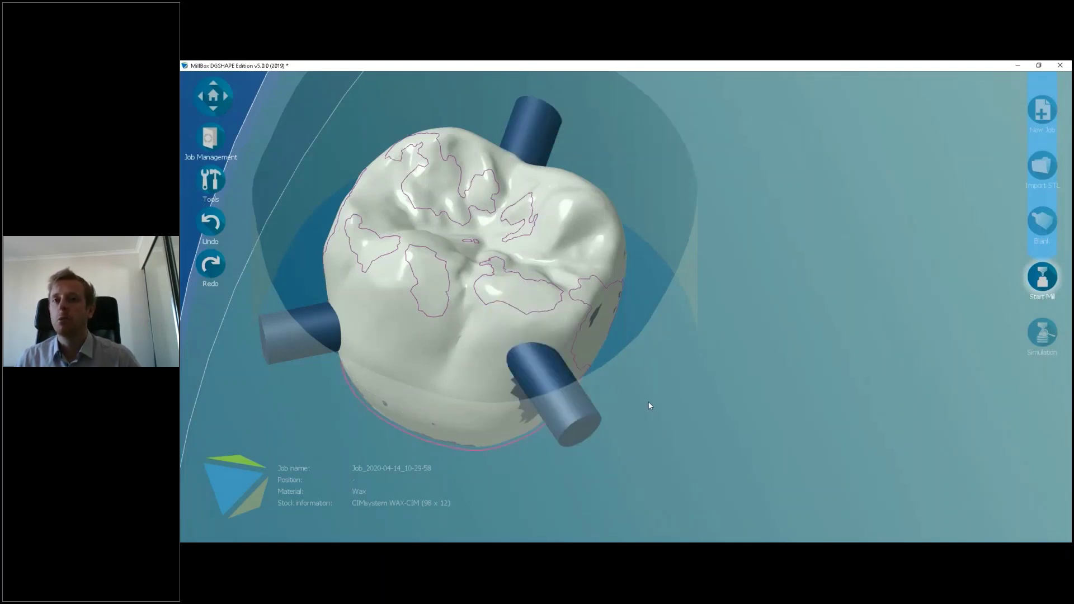
{"action": "right_click_drag", "start_coordinate": [644, 422], "coordinate": [574, 378]}
{"action": "left_click", "coordinate": [573, 378]}
{"action": "left_click_drag", "start_coordinate": [572, 381], "coordinate": [573, 386]}
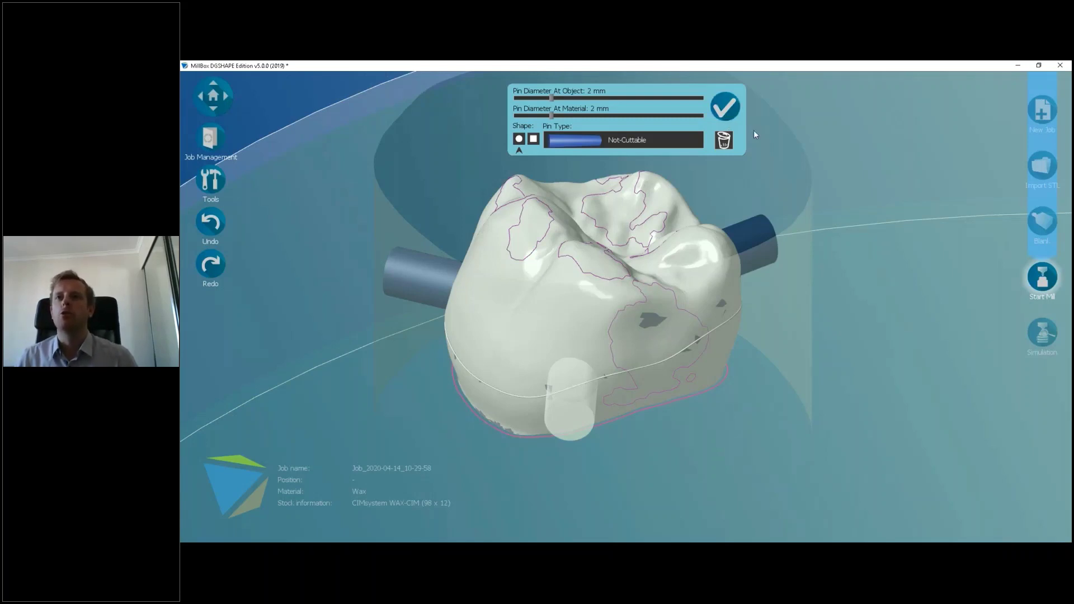
{"action": "left_click", "coordinate": [722, 111]}
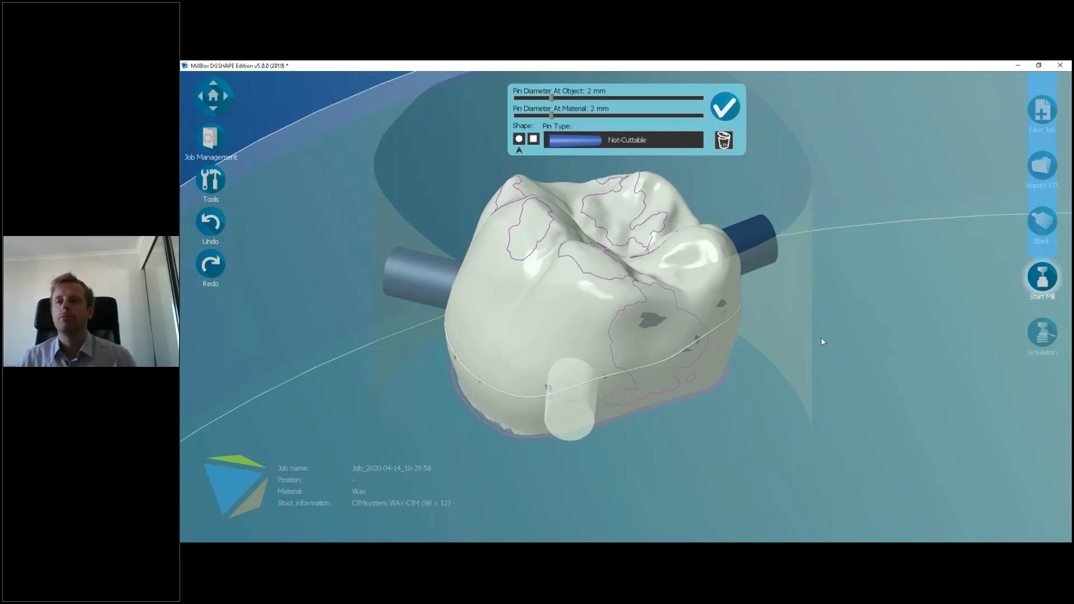
Step: Delete the margin curves around the crown's open underside with Delete curves and cylinder caps, and inspect the uncovered interior
{"action": "left_click_drag", "start_coordinate": [833, 276], "coordinate": [684, 374]}
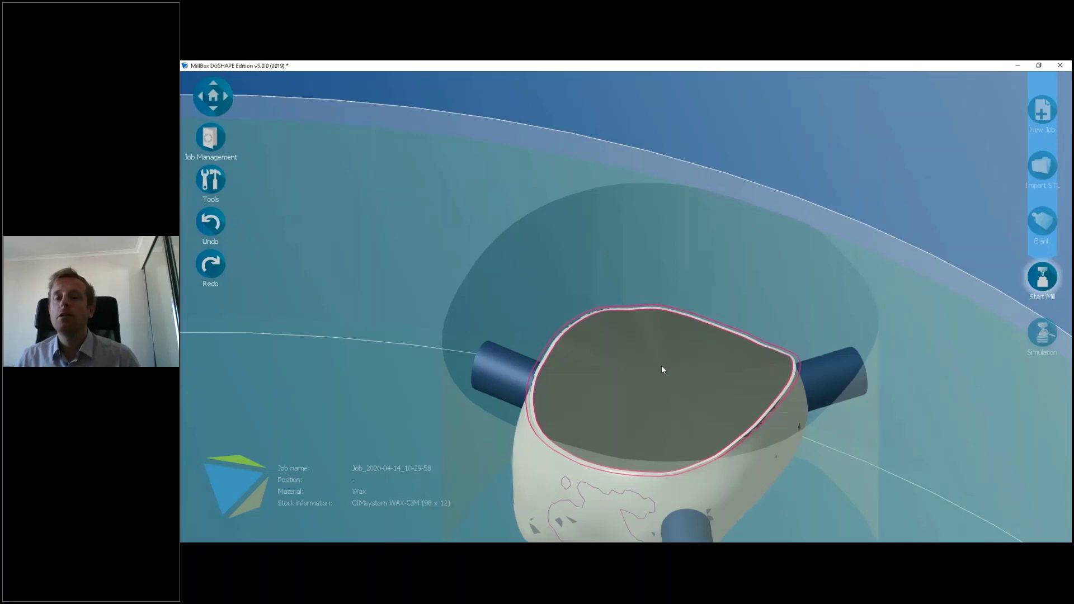
{"action": "left_click", "coordinate": [218, 190]}
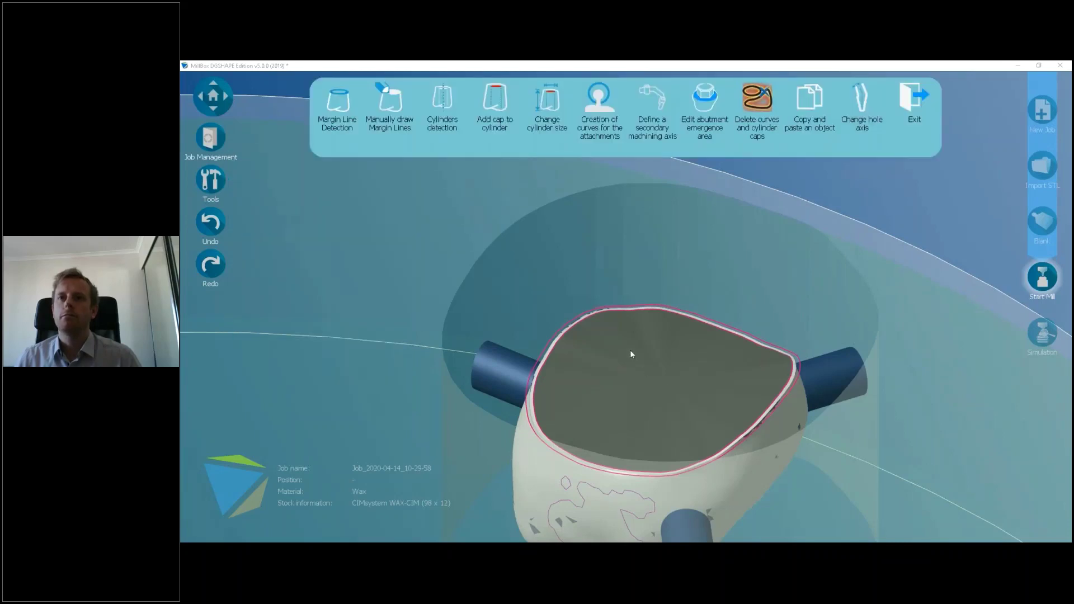
{"action": "middle_click_drag", "start_coordinate": [651, 410], "coordinate": [644, 379]}
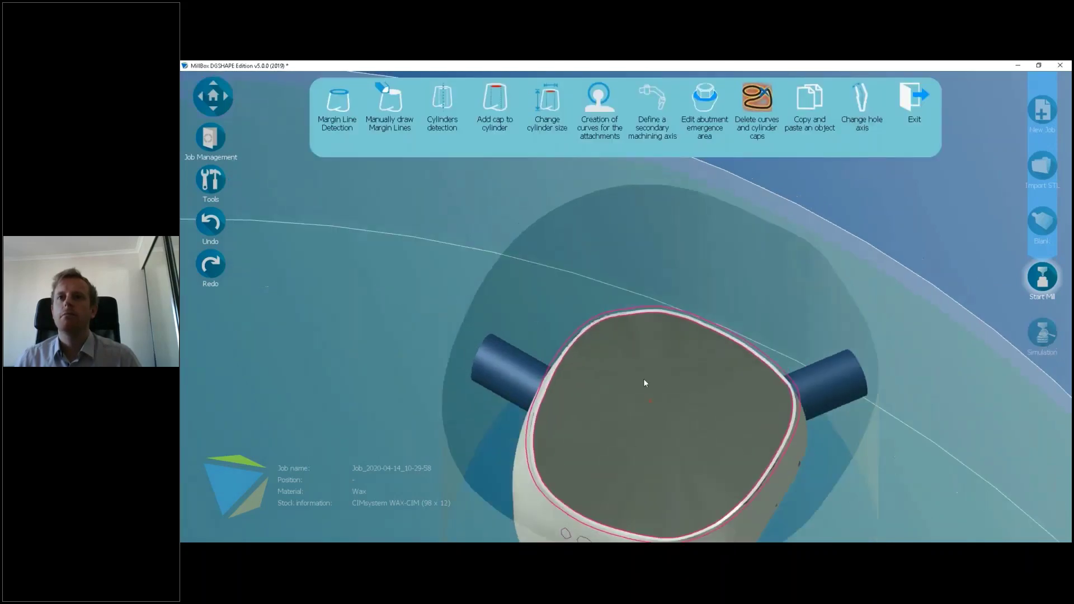
{"action": "left_click", "coordinate": [631, 312]}
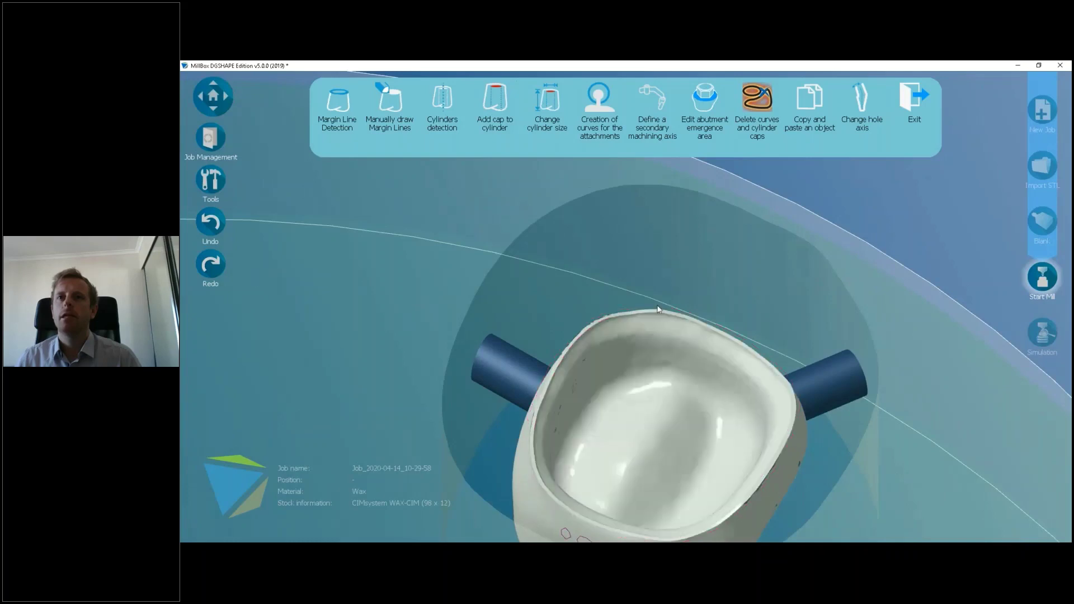
{"action": "left_click", "coordinate": [752, 111]}
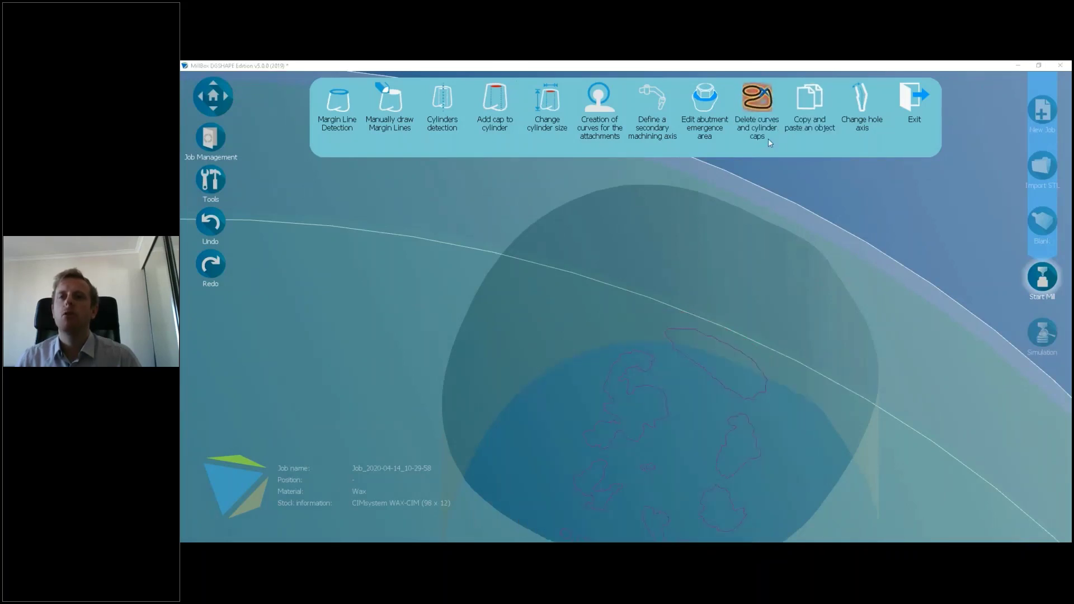
{"action": "left_click", "coordinate": [756, 116]}
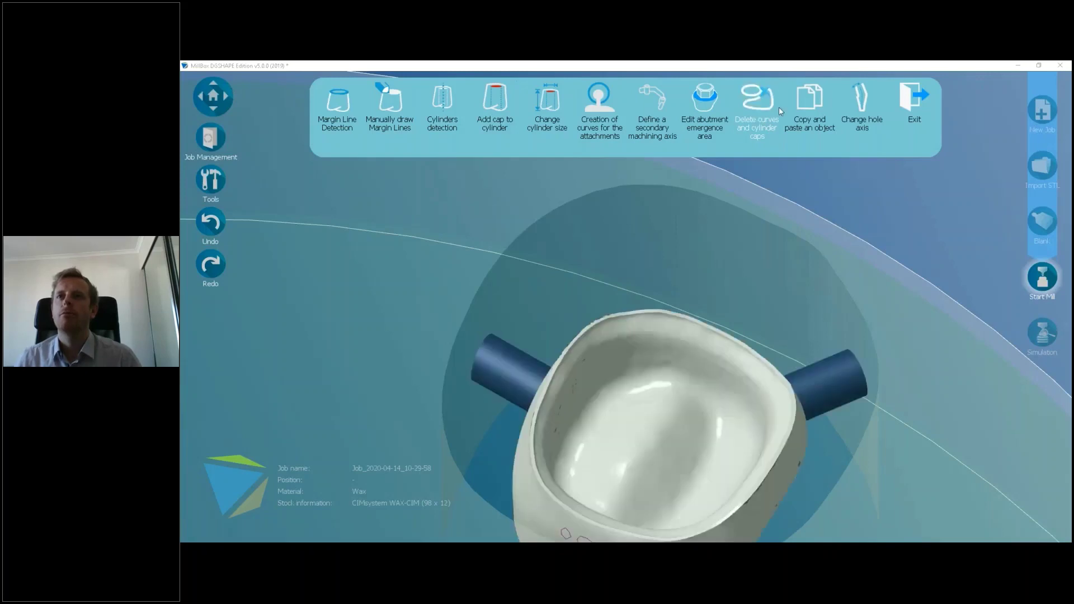
{"action": "left_click", "coordinate": [917, 107]}
{"action": "middle_click_drag", "start_coordinate": [688, 350], "coordinate": [688, 194]}
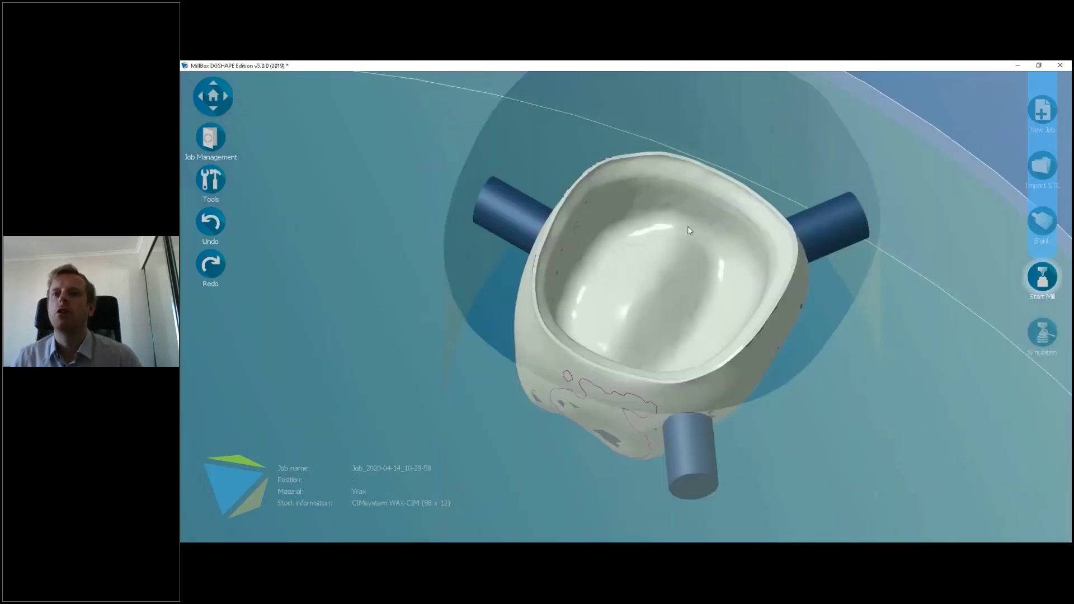
{"action": "right_click_drag", "start_coordinate": [746, 349], "coordinate": [766, 358]}
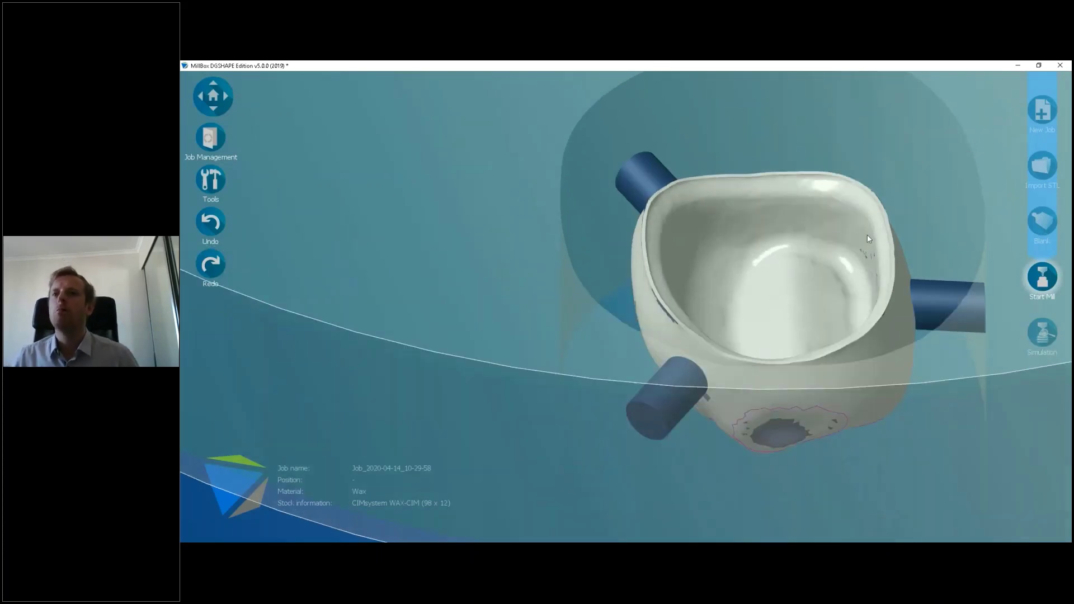
Step: Examine the crown's uncovered interior and rim up close from several angles
{"action": "scroll", "coordinate": [889, 249], "scroll_direction": "up", "scroll_amount": 2}
{"action": "scroll", "coordinate": [904, 269], "scroll_direction": "up", "scroll_amount": 3}
{"action": "right_click_drag", "start_coordinate": [918, 291], "coordinate": [876, 329]}
{"action": "scroll", "coordinate": [877, 332], "scroll_direction": "down", "scroll_amount": 2}
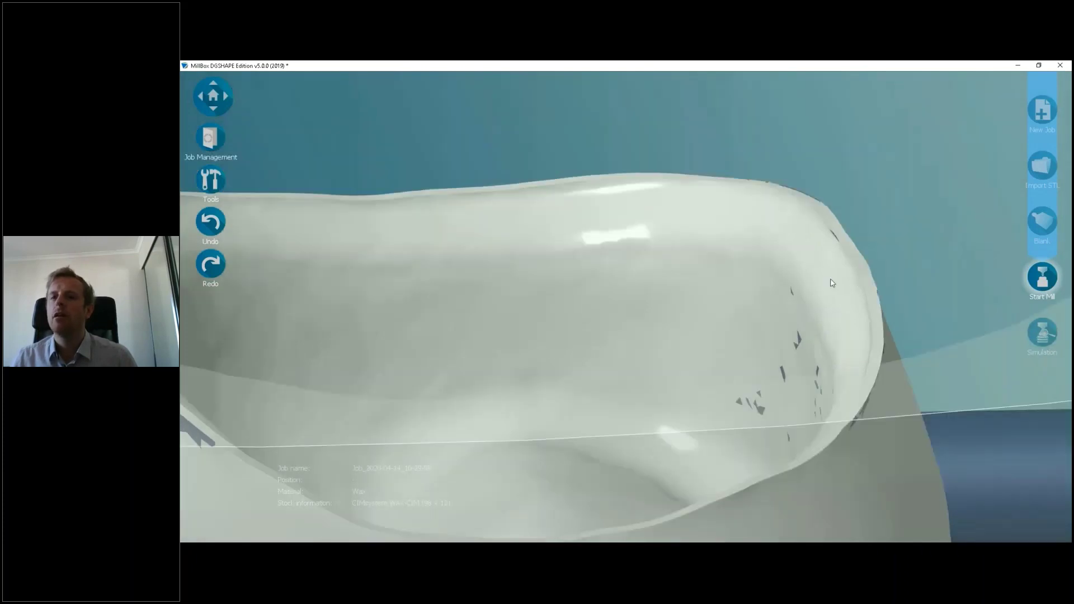
{"action": "scroll", "coordinate": [744, 318], "scroll_direction": "down", "scroll_amount": 1}
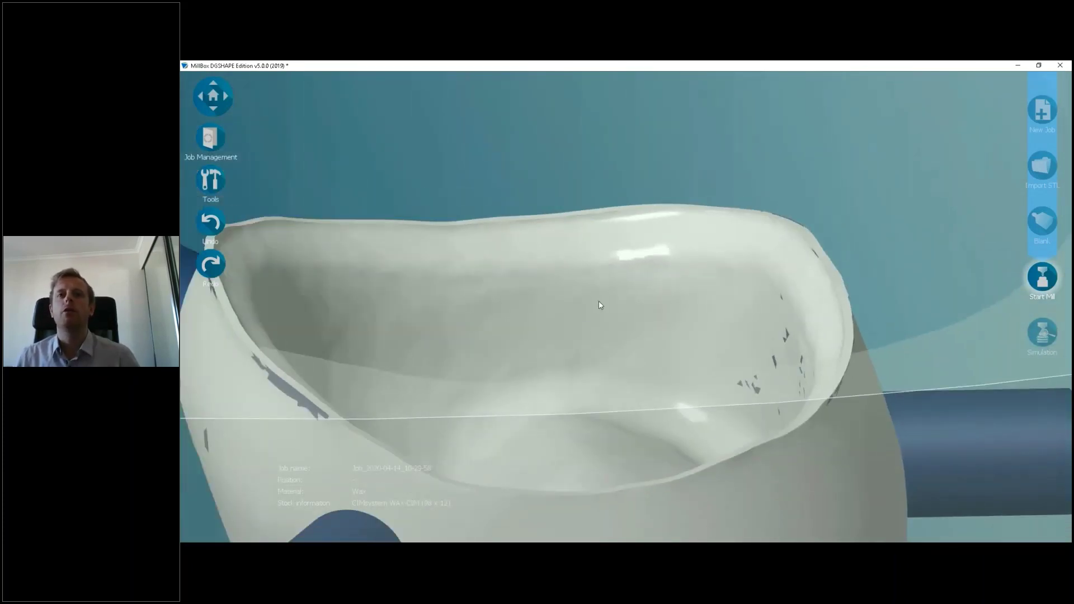
{"action": "scroll", "coordinate": [717, 318], "scroll_direction": "down", "scroll_amount": 2}
{"action": "right_click_drag", "start_coordinate": [718, 321], "coordinate": [693, 372]}
{"action": "middle_click_drag", "start_coordinate": [595, 255], "coordinate": [519, 134]}
Step: Create a new margin line around the crown's open underside with Margin Line Detection, using a width of 0.15
{"action": "left_click", "coordinate": [210, 188]}
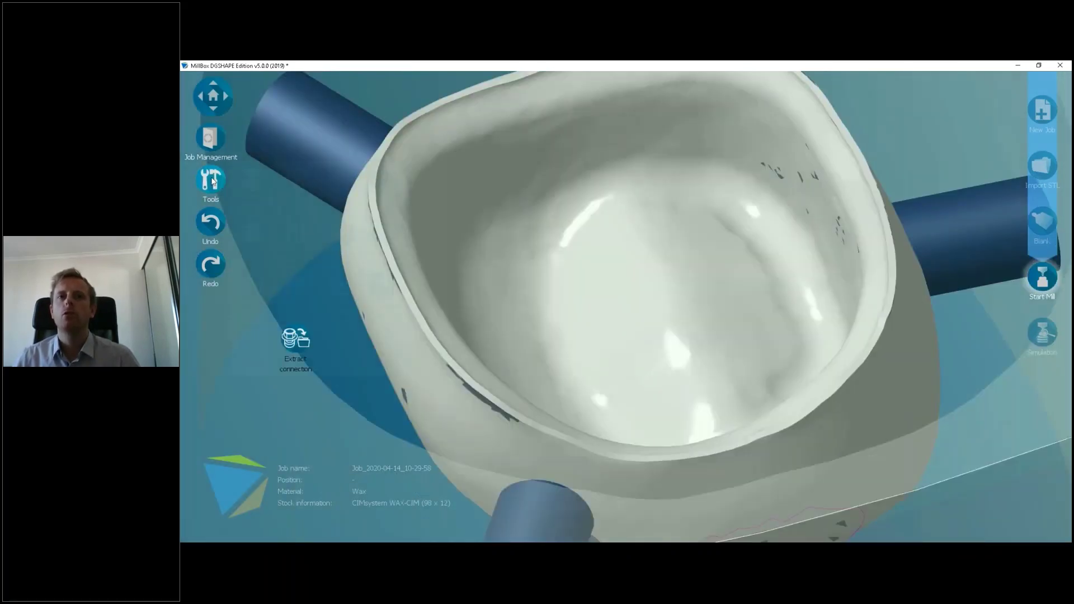
{"action": "left_click", "coordinate": [345, 287]}
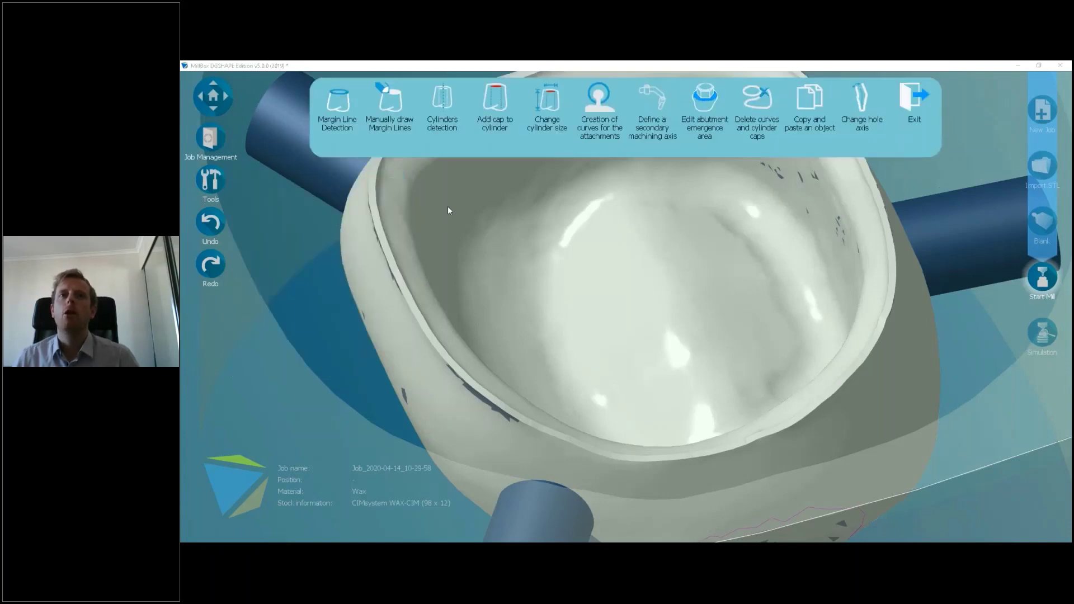
{"action": "left_click", "coordinate": [339, 98]}
{"action": "middle_click_drag", "start_coordinate": [823, 344], "coordinate": [803, 275]}
{"action": "right_click_drag", "start_coordinate": [804, 275], "coordinate": [811, 508]}
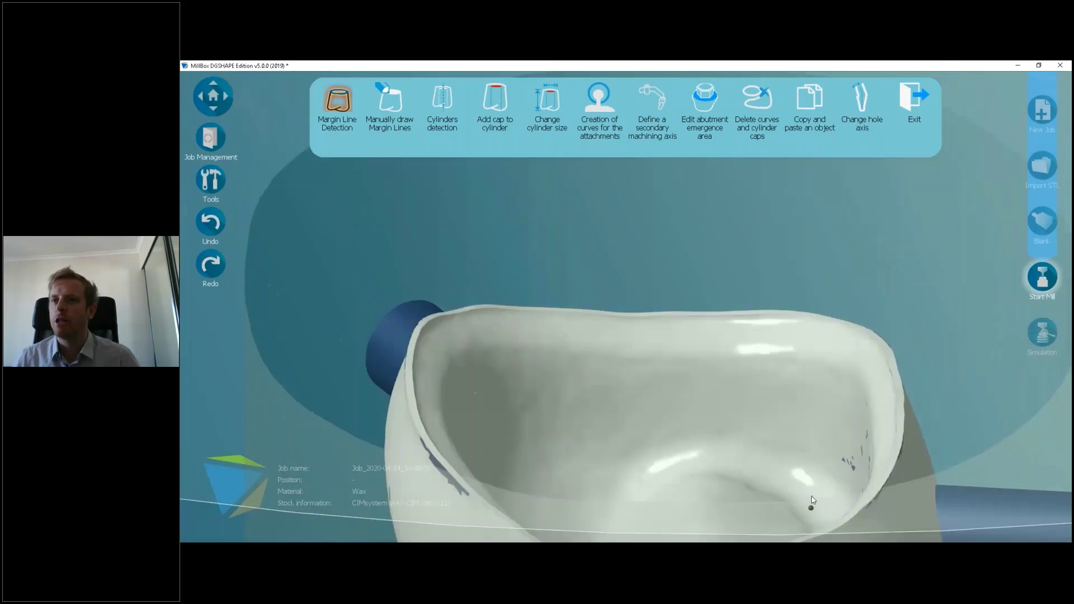
{"action": "left_click", "coordinate": [884, 356]}
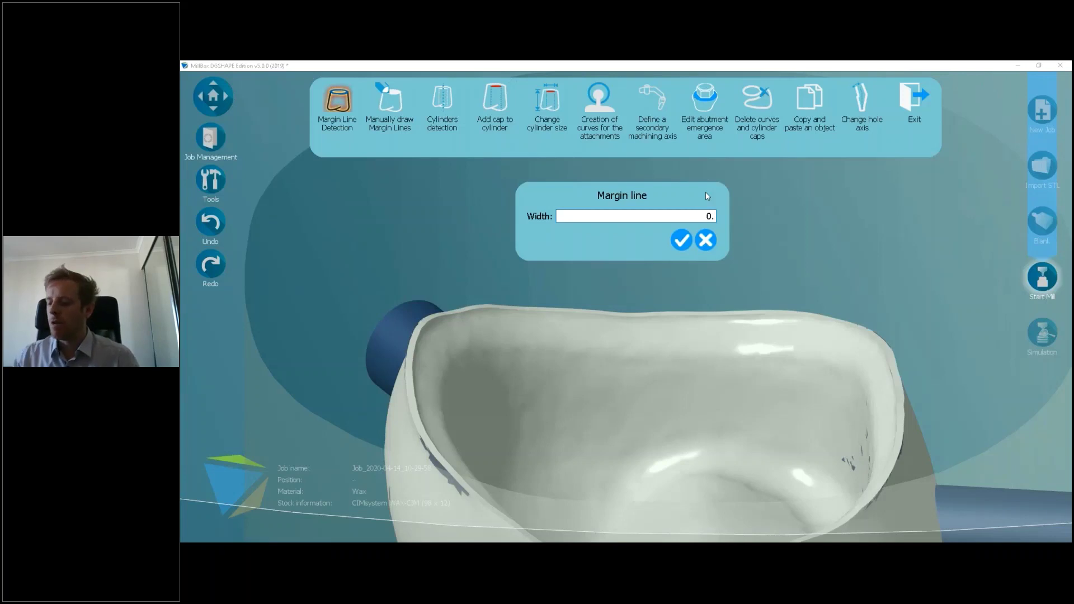
{"action": "type", "text": "2"}
{"action": "key", "text": "BackSpace"}
{"action": "type", "text": "15"}
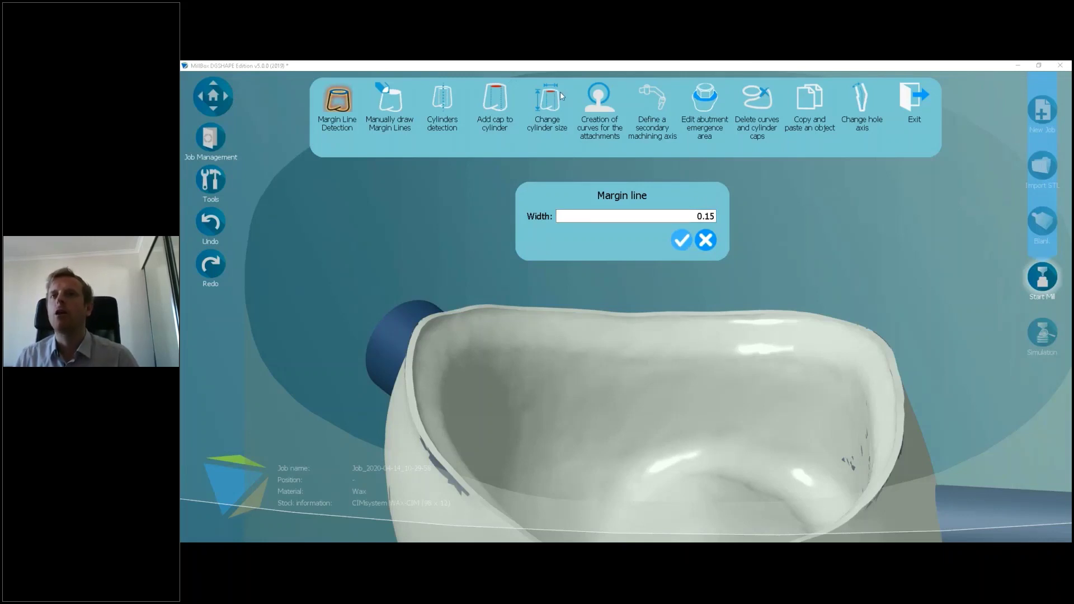
{"action": "key", "text": "Return"}
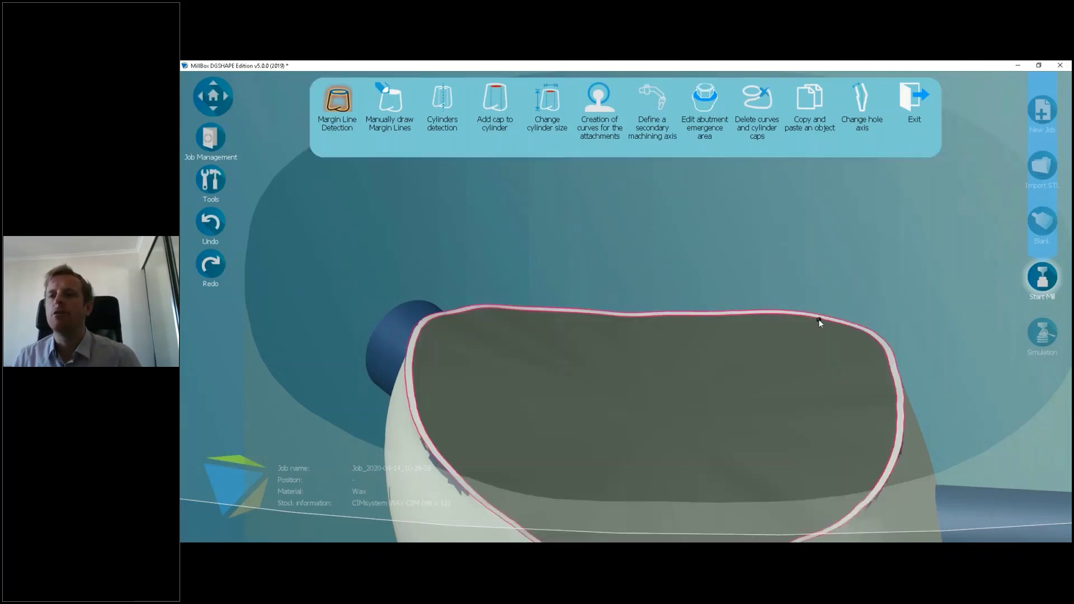
{"action": "middle_click_drag", "start_coordinate": [771, 345], "coordinate": [769, 292]}
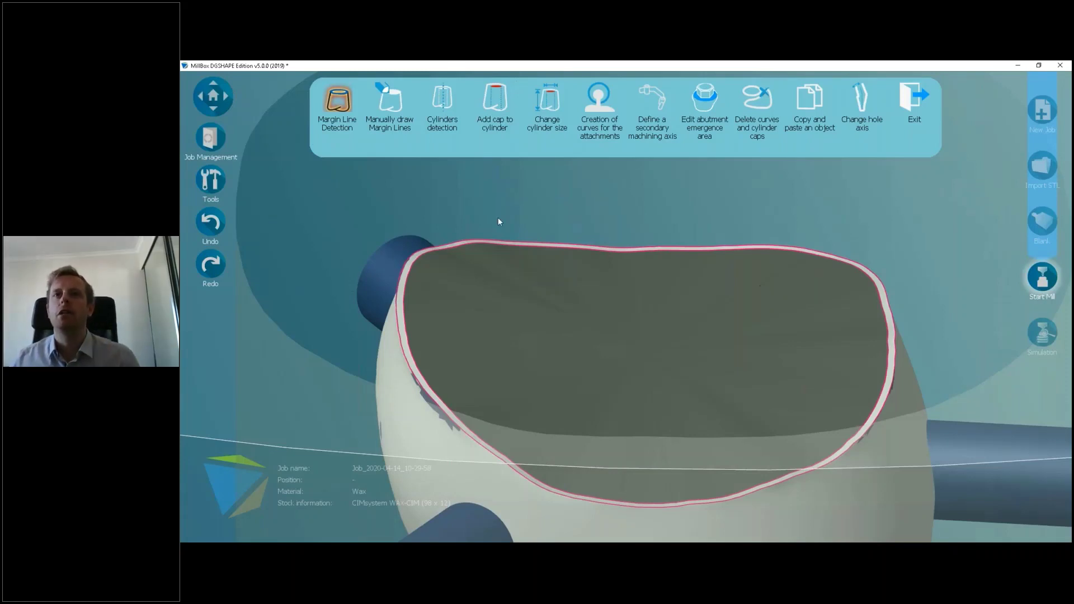
{"action": "left_click", "coordinate": [338, 95]}
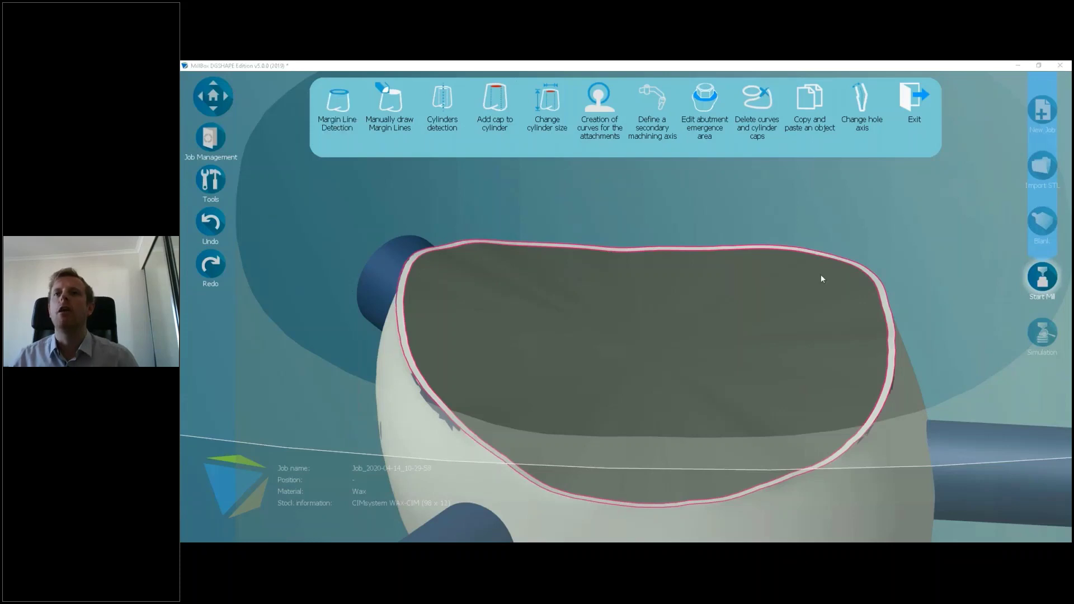
{"action": "left_click", "coordinate": [922, 103]}
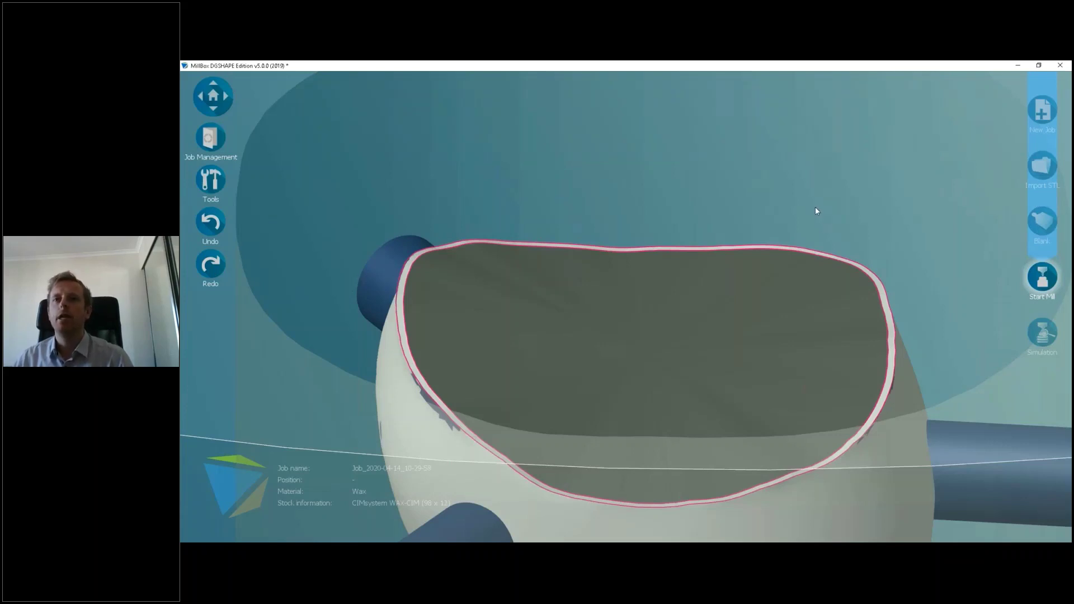
Step: Open the recent job Job_2020-04-14_10-21-02 and bring its whole disk into view
{"action": "scroll", "coordinate": [814, 207], "scroll_direction": "down", "scroll_amount": 3}
{"action": "middle_click_drag", "start_coordinate": [765, 249], "coordinate": [787, 371]}
{"action": "left_click_drag", "start_coordinate": [787, 373], "coordinate": [630, 373]}
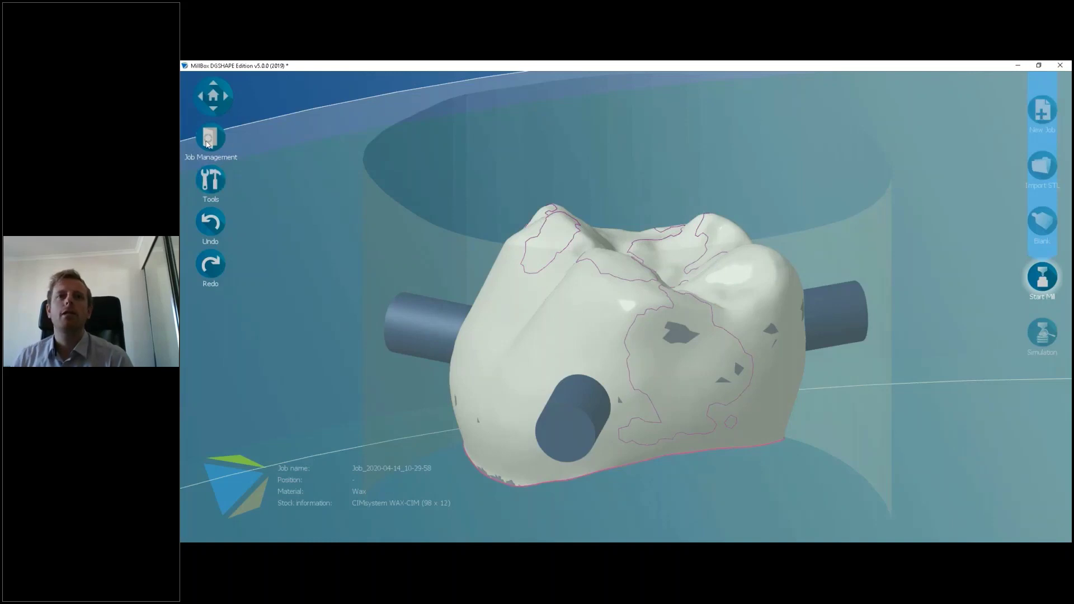
{"action": "mouse_move", "coordinate": [272, 317]}
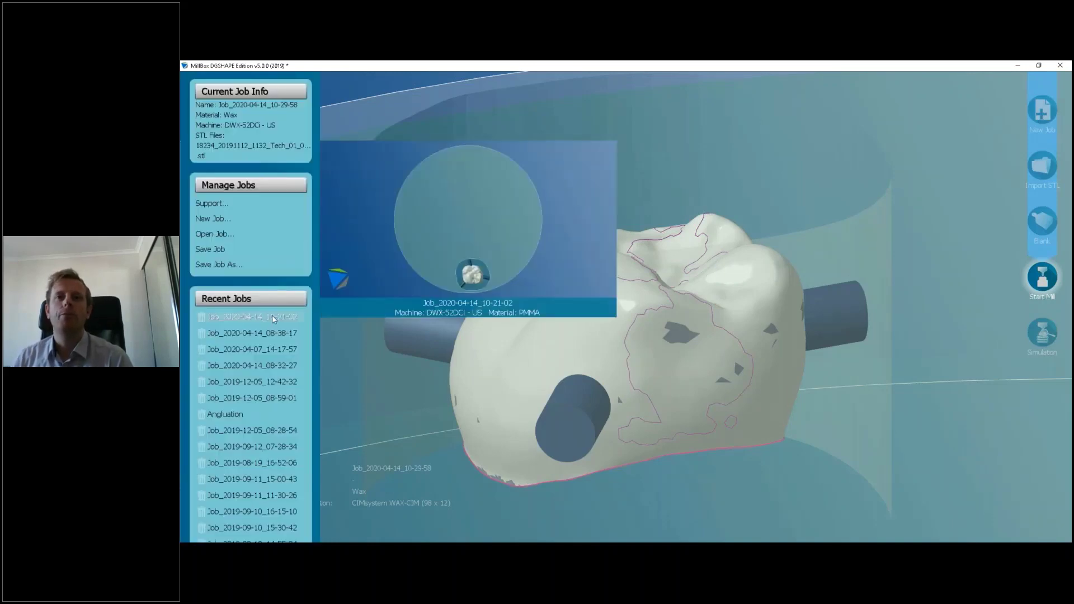
{"action": "left_click", "coordinate": [272, 316]}
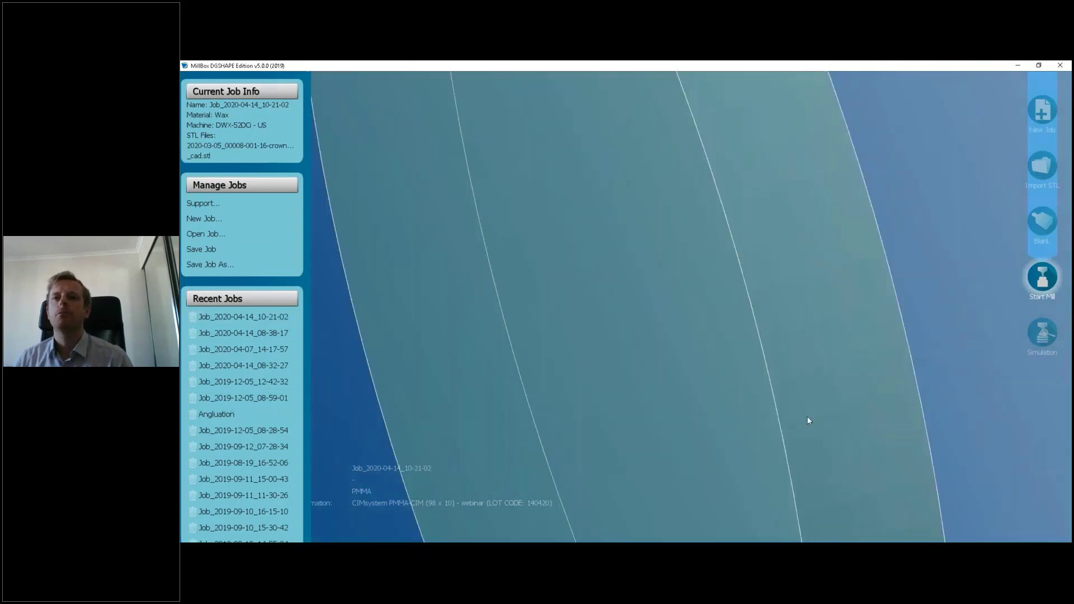
{"action": "middle_click_drag", "start_coordinate": [698, 406], "coordinate": [708, 432]}
{"action": "right_click_drag", "start_coordinate": [709, 436], "coordinate": [727, 381]}
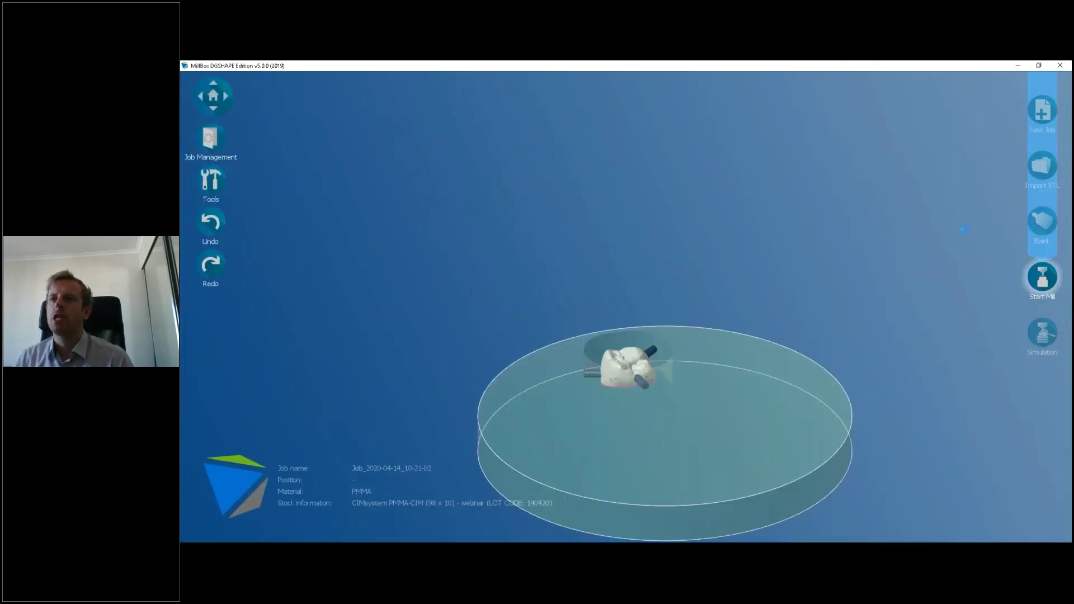
Step: Review the PMMA disks available as blanks for the job, keeping the current blank
{"action": "left_click", "coordinate": [1041, 221]}
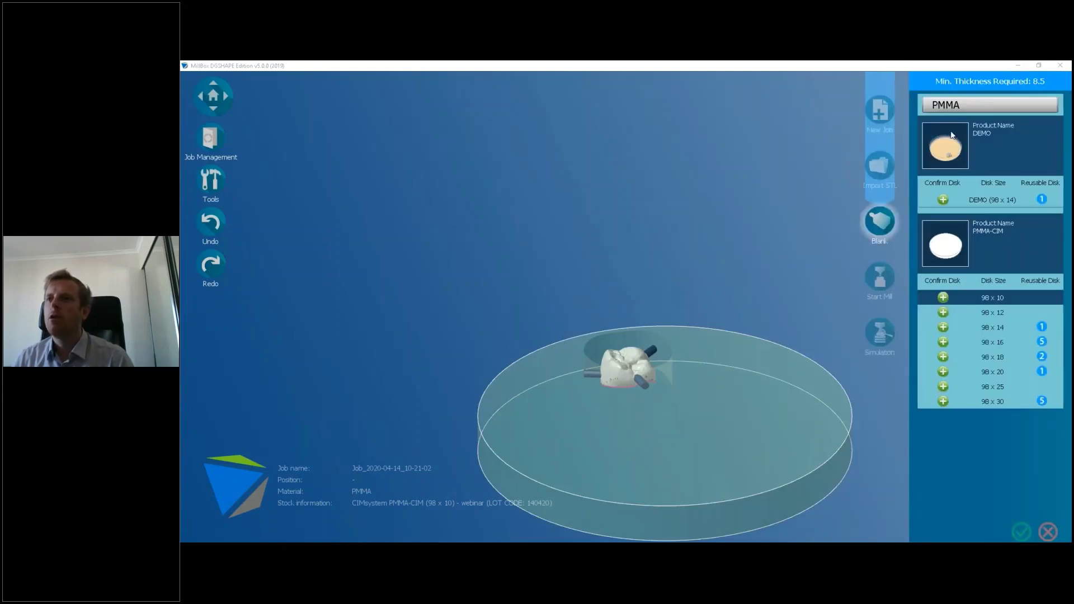
{"action": "left_click", "coordinate": [1047, 531]}
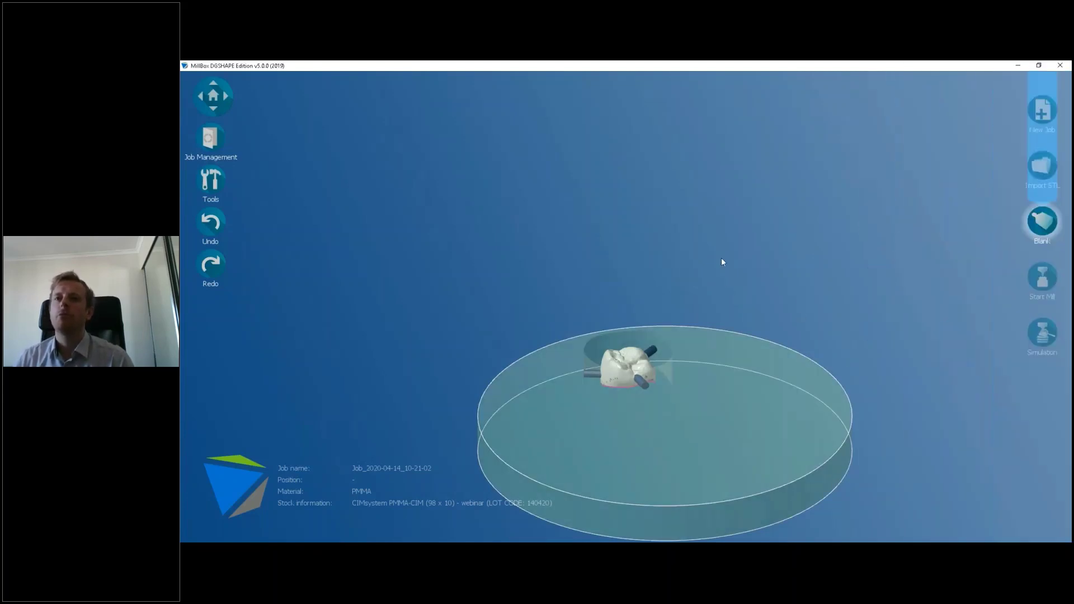
{"action": "right_click_drag", "start_coordinate": [742, 407], "coordinate": [575, 412]}
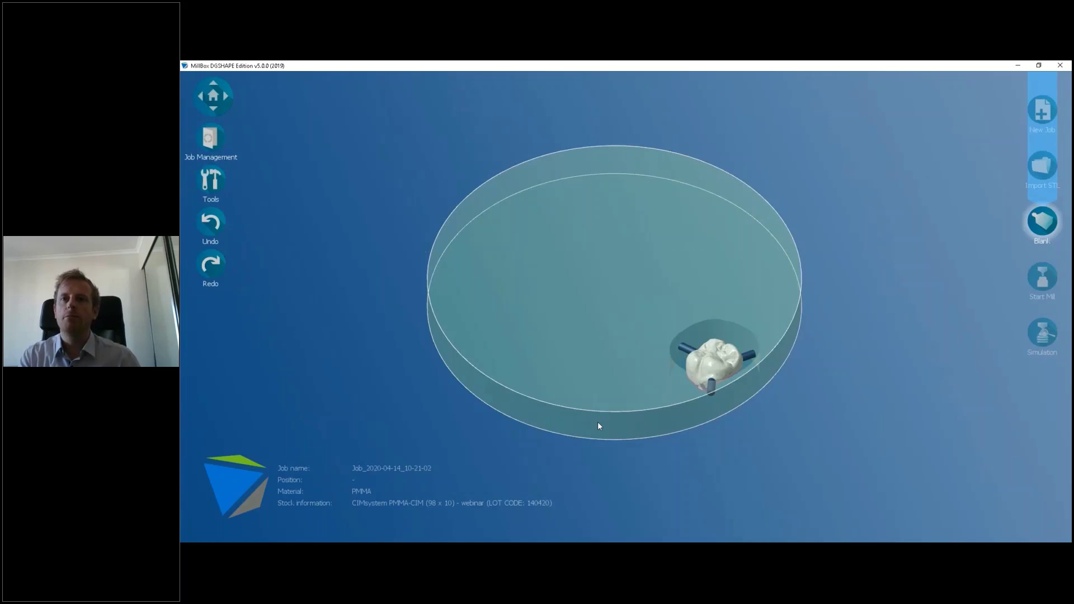
Step: Copy the CIMsystem PMMA-CIM 98 x 10 entry in the blocks configuration as the basis for a new blank
{"action": "key", "text": "ctrl+b"}
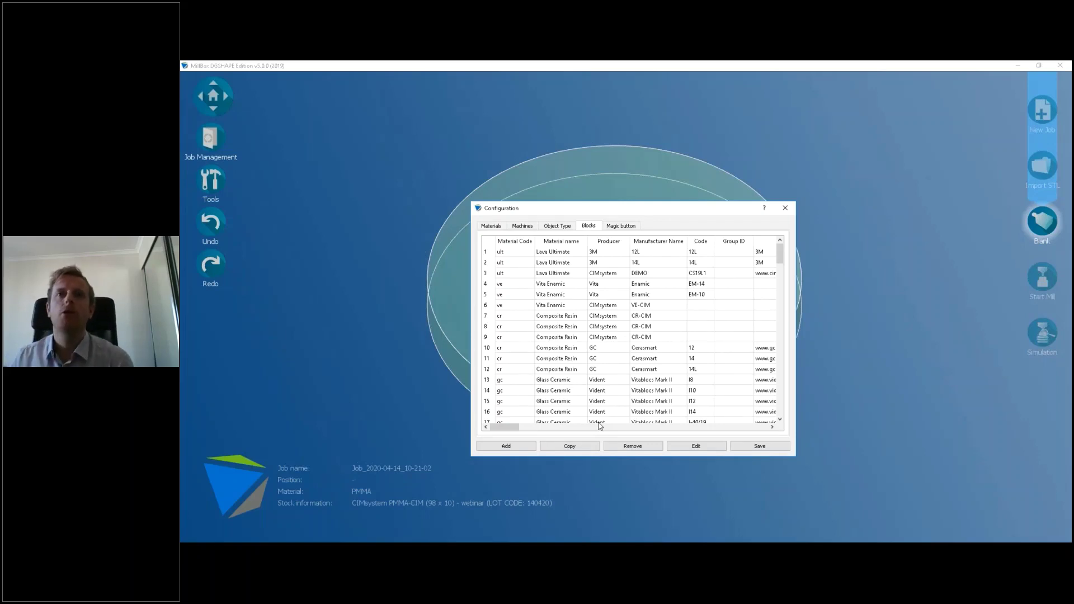
{"action": "left_click", "coordinate": [519, 244]}
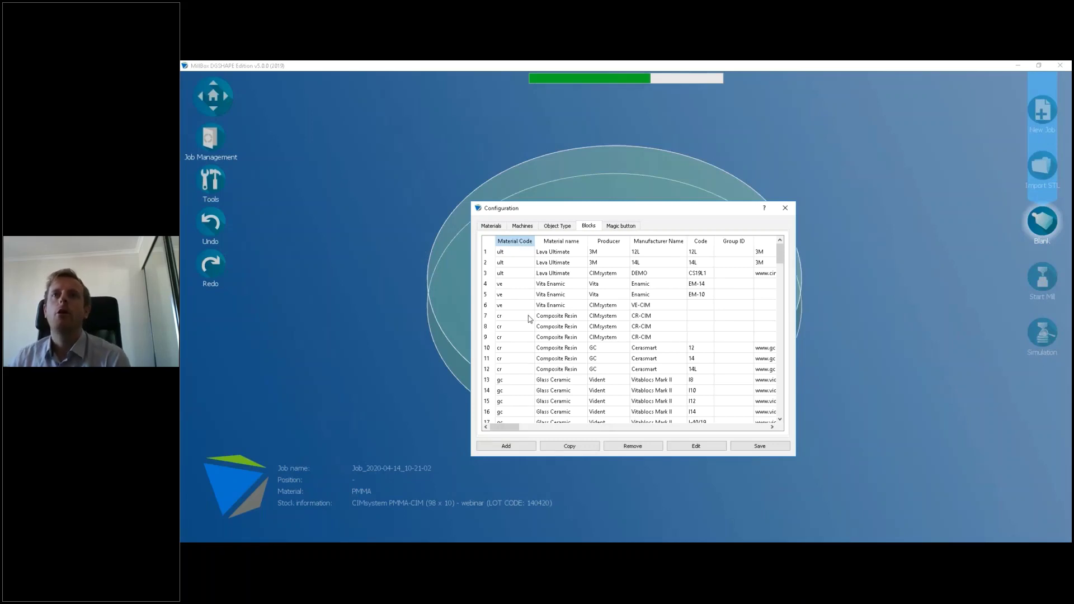
{"action": "scroll", "coordinate": [530, 319], "scroll_direction": "down", "scroll_amount": 7}
{"action": "scroll", "coordinate": [546, 351], "scroll_direction": "down", "scroll_amount": 7}
{"action": "scroll", "coordinate": [538, 360], "scroll_direction": "up", "scroll_amount": 2}
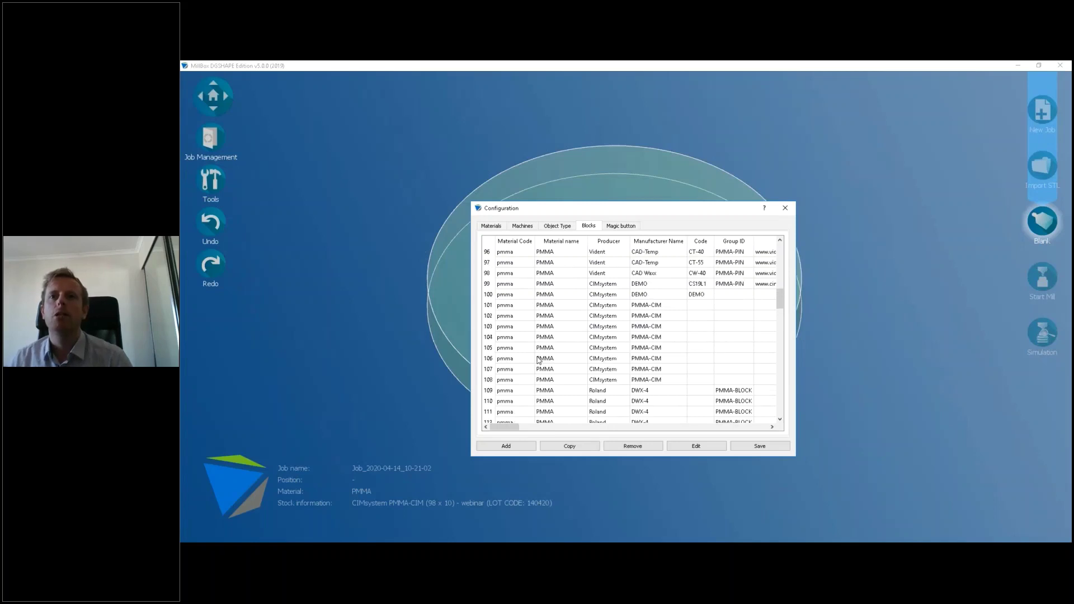
{"action": "left_click", "coordinate": [523, 307]}
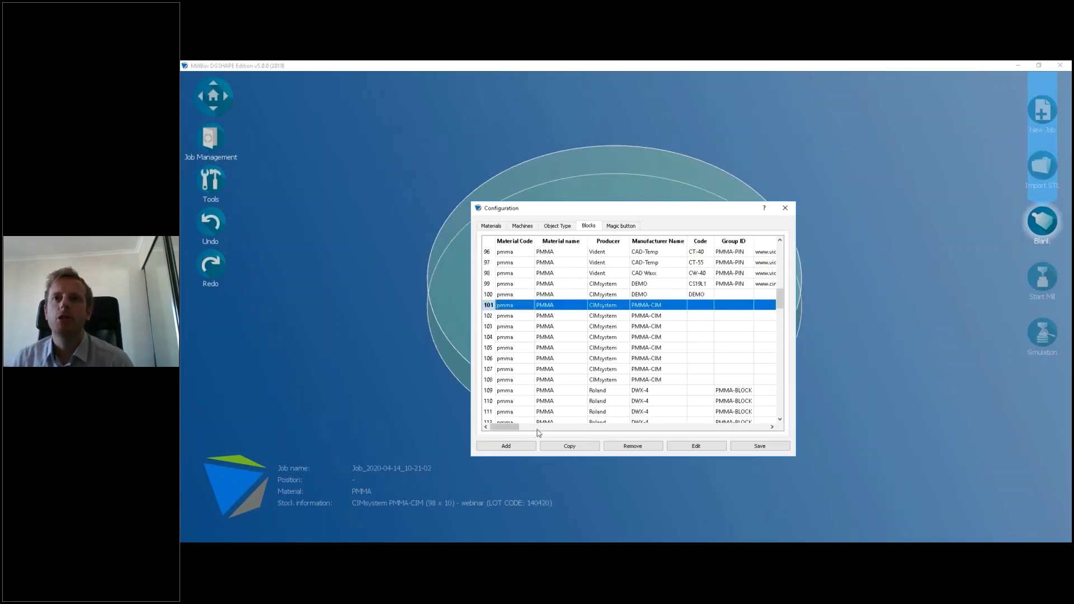
{"action": "left_click_drag", "start_coordinate": [516, 428], "coordinate": [552, 430]}
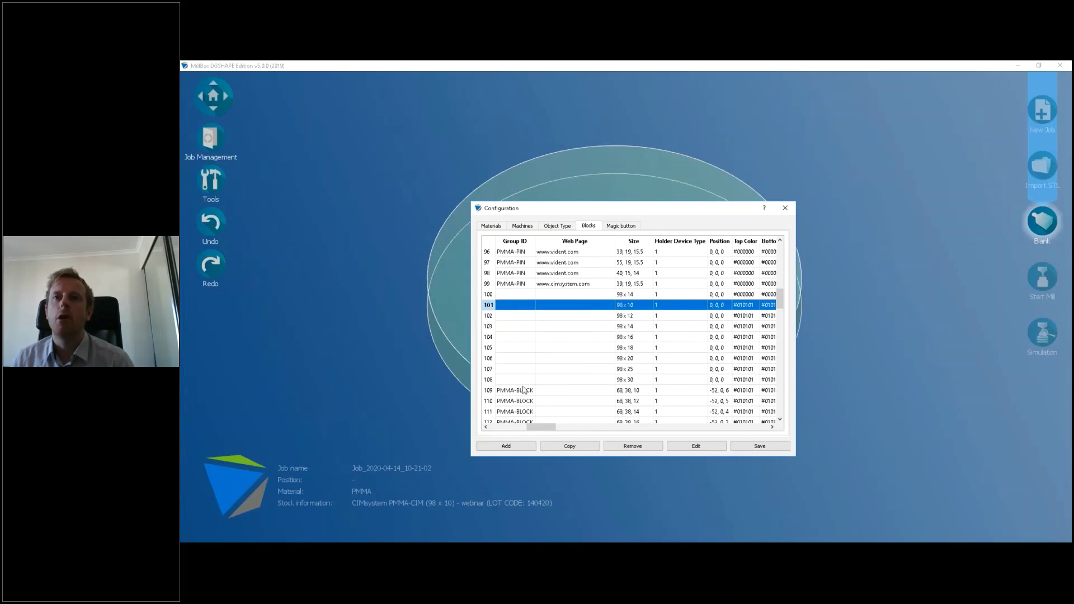
{"action": "left_click_drag", "start_coordinate": [532, 429], "coordinate": [501, 429]}
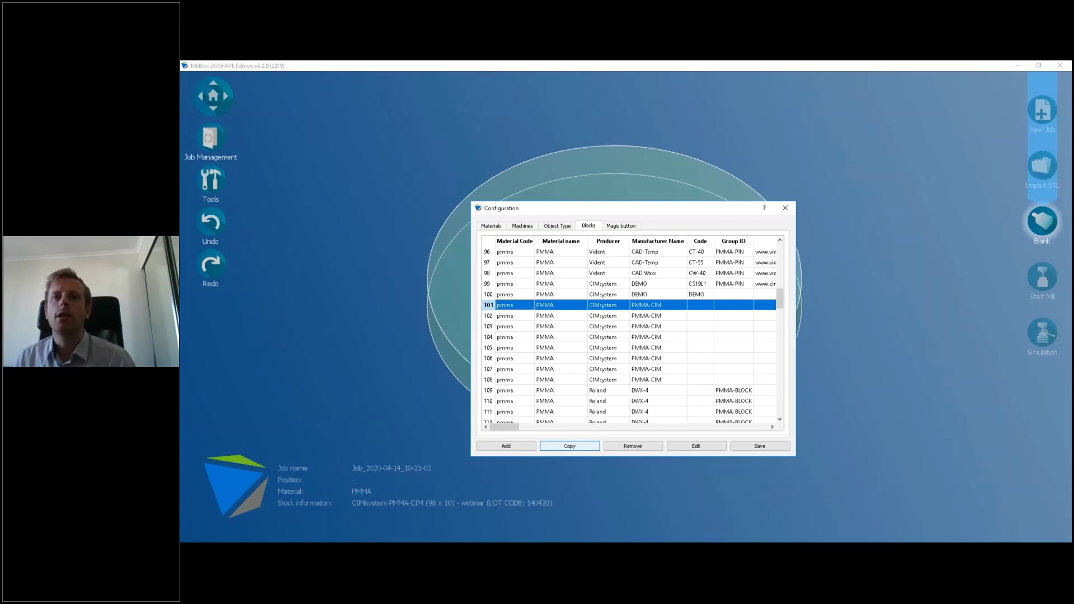
{"action": "left_click", "coordinate": [570, 446]}
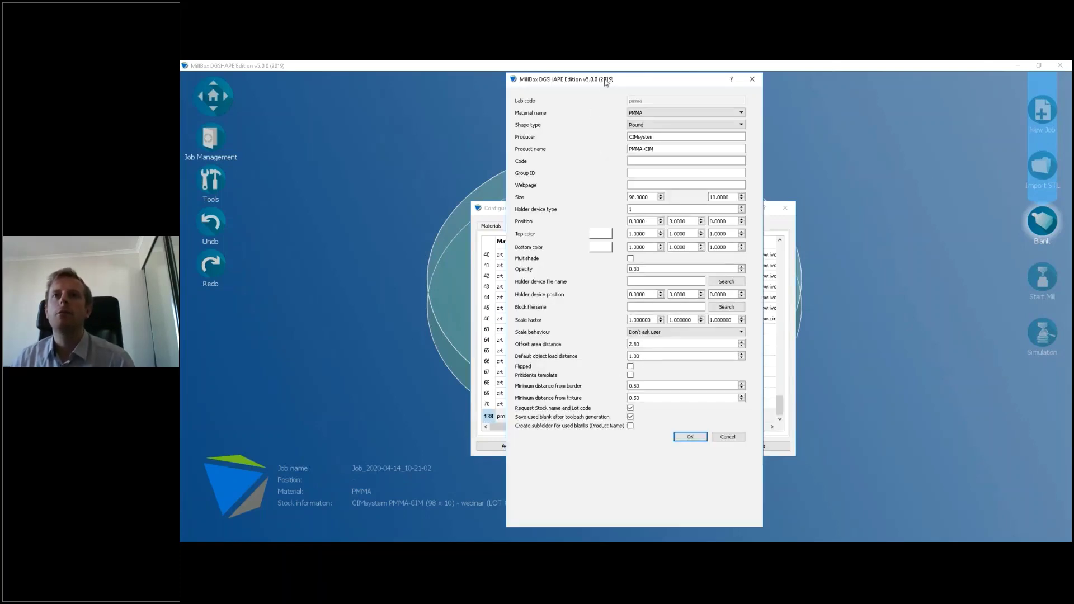
Step: Set the copied blank's producer to Webinar and its product name to AprilTues
{"action": "left_click_drag", "start_coordinate": [606, 83], "coordinate": [604, 101]}
{"action": "double_click", "coordinate": [652, 156]}
{"action": "type", "text": "Webinar"}
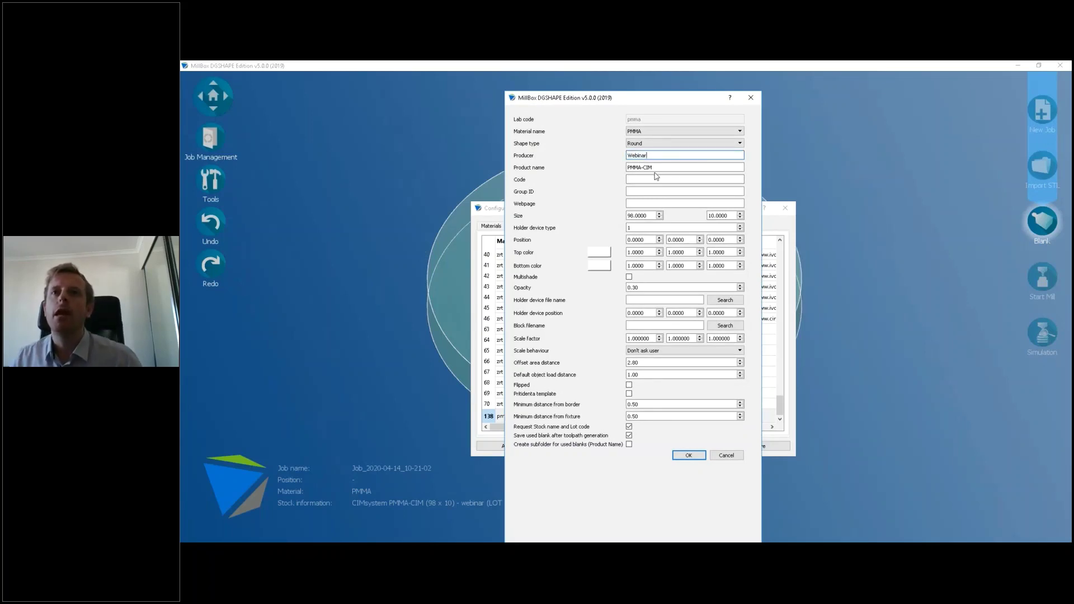
{"action": "key", "text": "Tab"}
{"action": "type", "text": "Ap"}
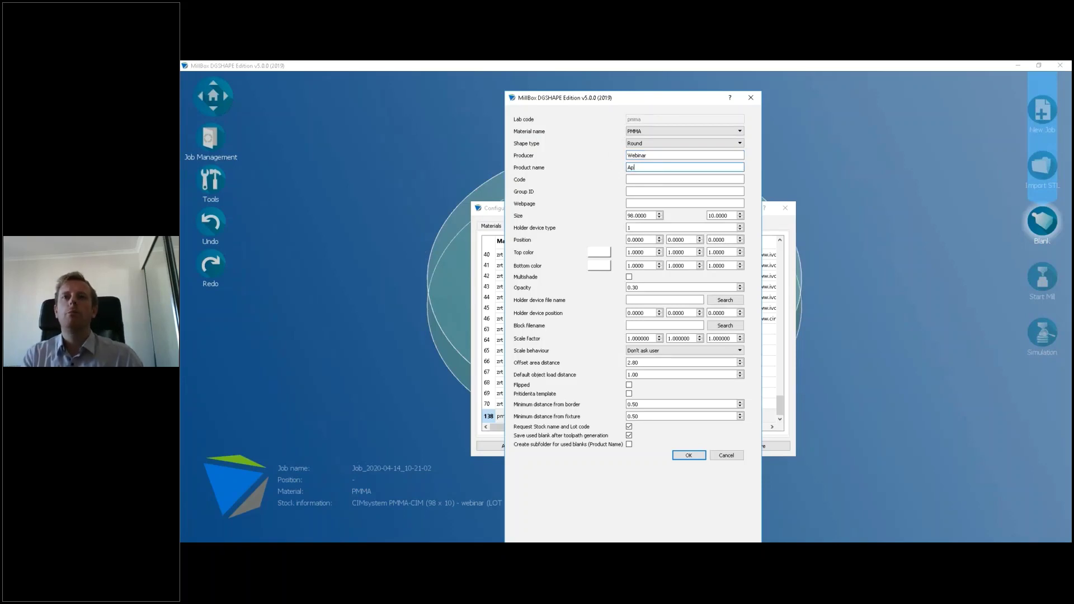
{"action": "type", "text": "rilTues"}
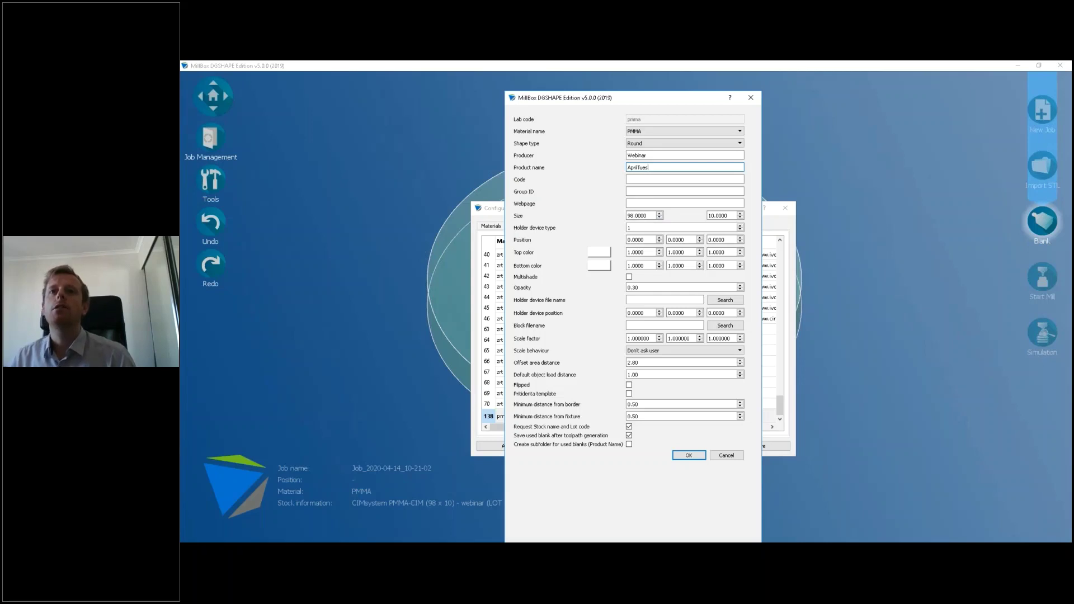
Step: Set the AprilTues blank's height to 11
{"action": "left_click", "coordinate": [711, 216]}
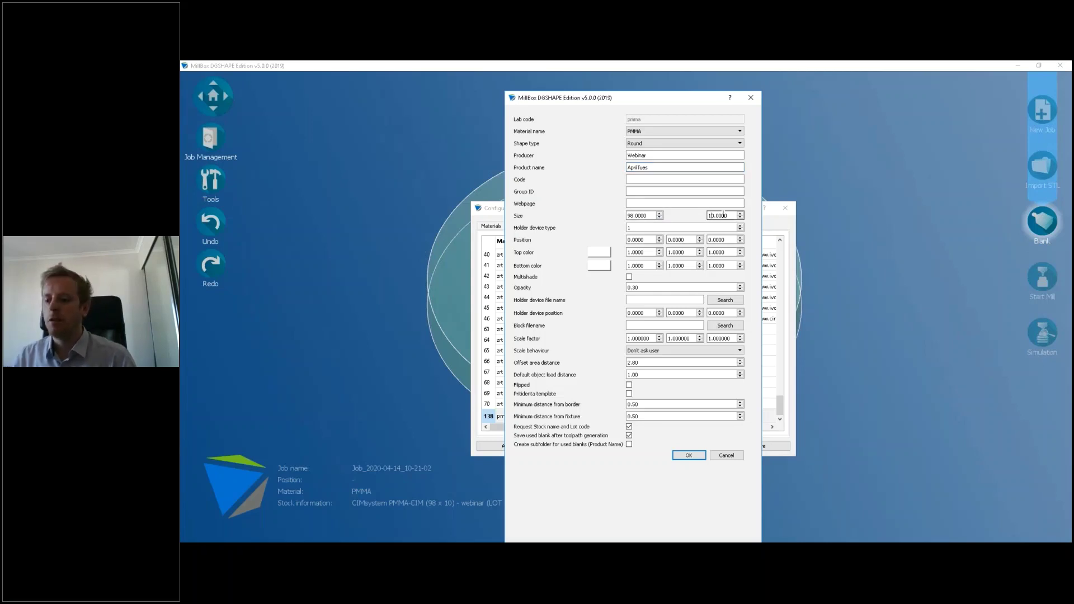
{"action": "type", "text": "1"}
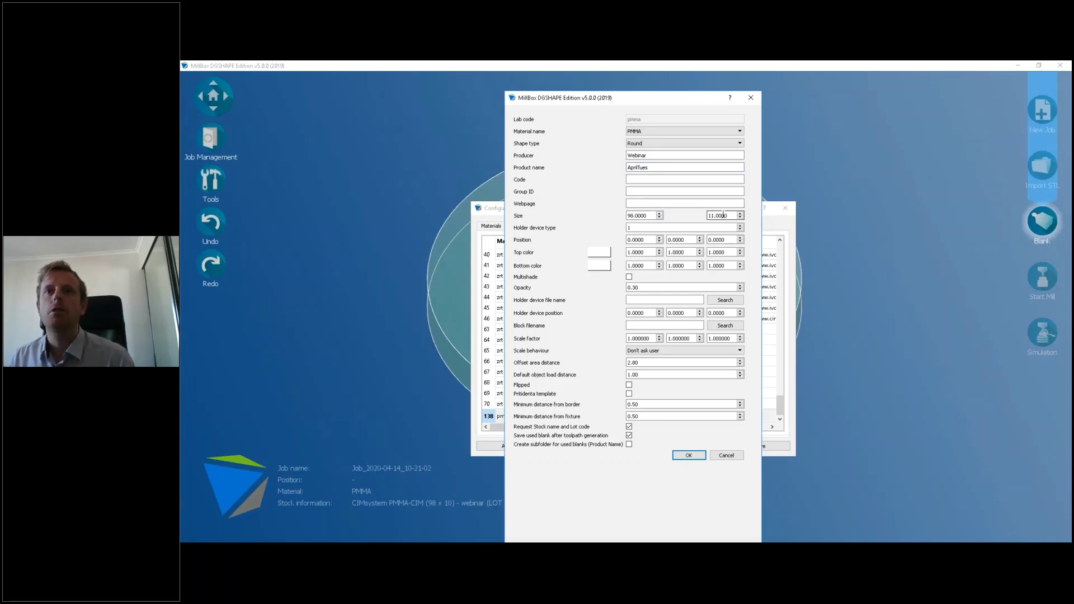
{"action": "key", "text": "Delete"}
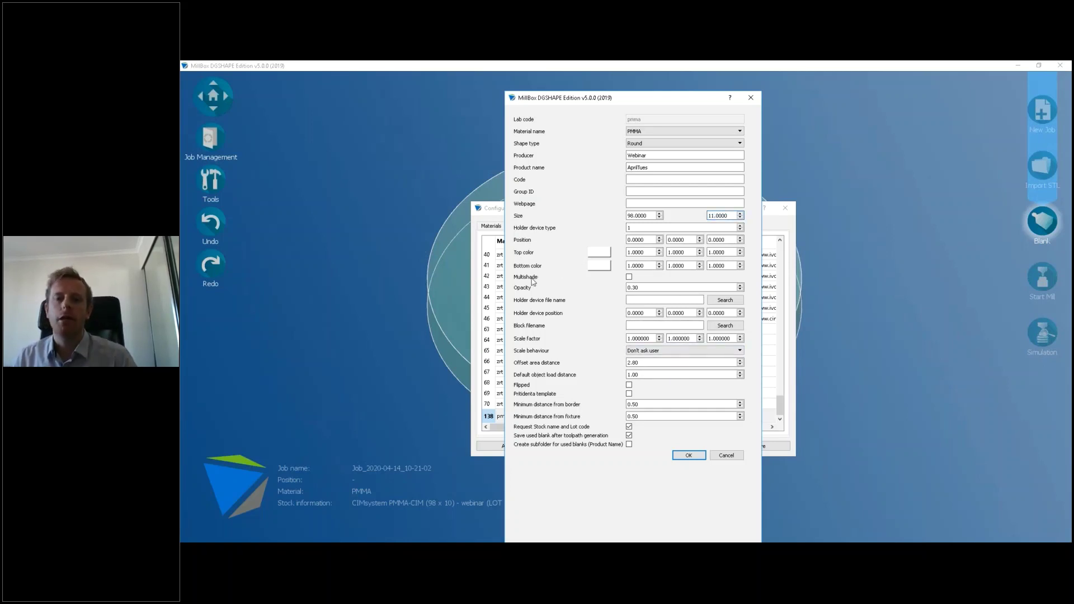
Step: Enable Multishade for the AprilTues blank and set its number of shades to 4
{"action": "left_click", "coordinate": [629, 277]}
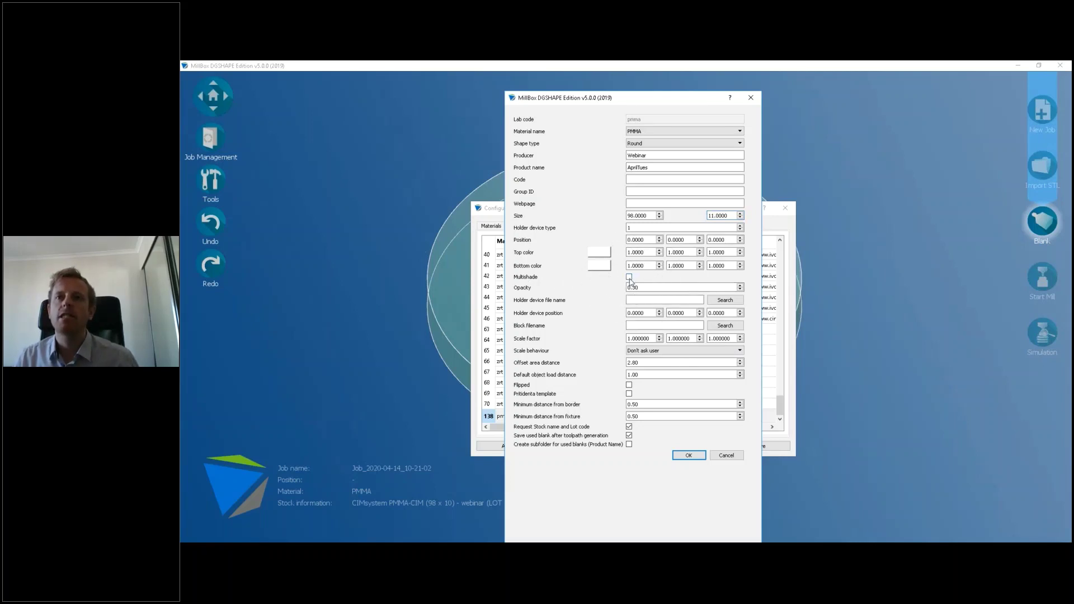
{"action": "left_click", "coordinate": [629, 277]}
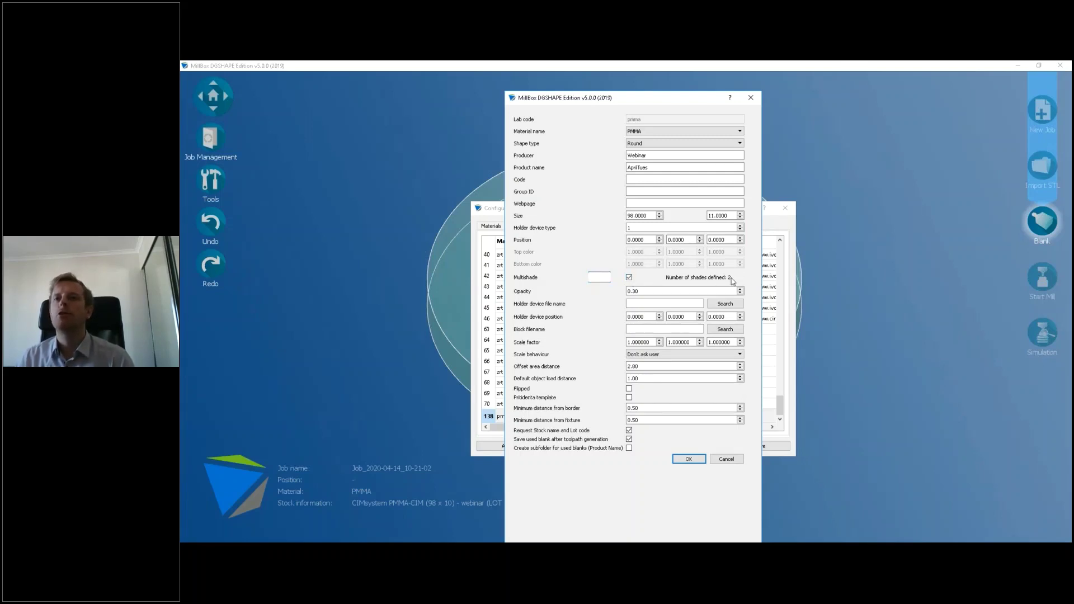
{"action": "left_click", "coordinate": [594, 278]}
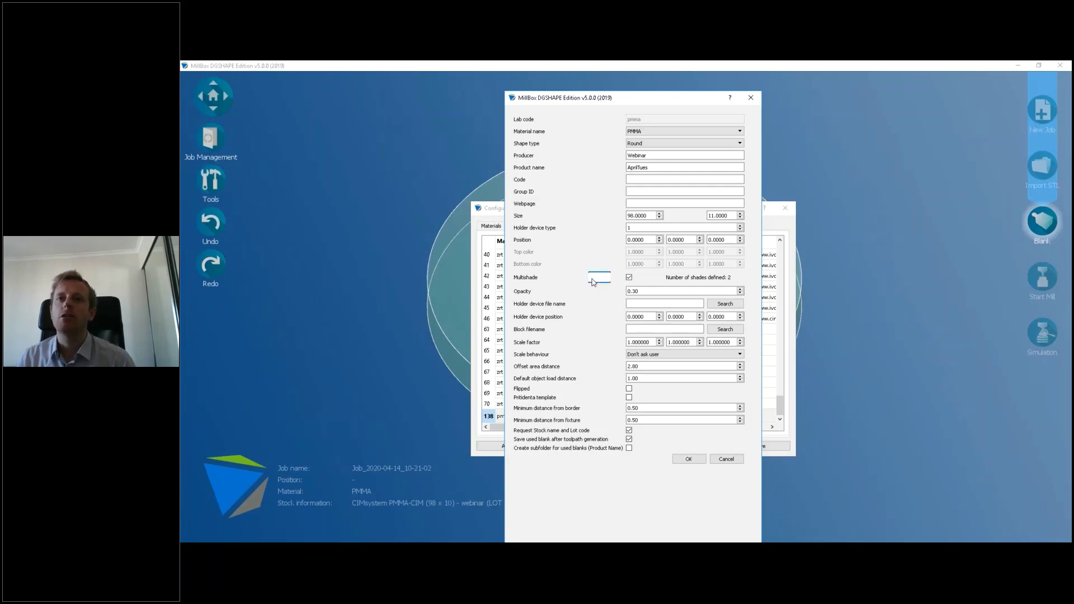
{"action": "left_click", "coordinate": [663, 211]}
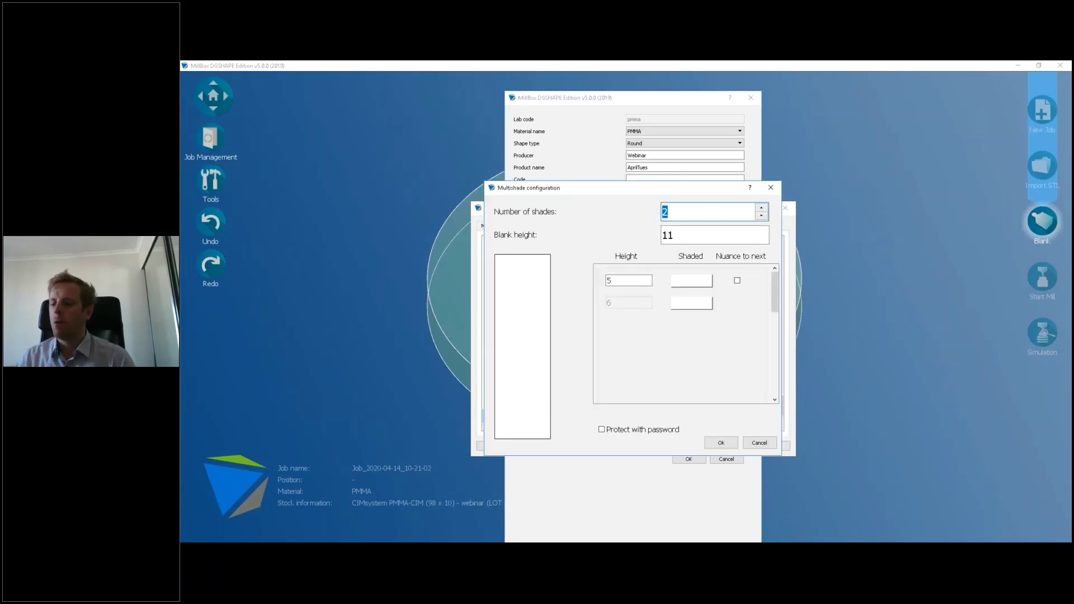
{"action": "key", "text": "BackSpace"}
{"action": "type", "text": "4"}
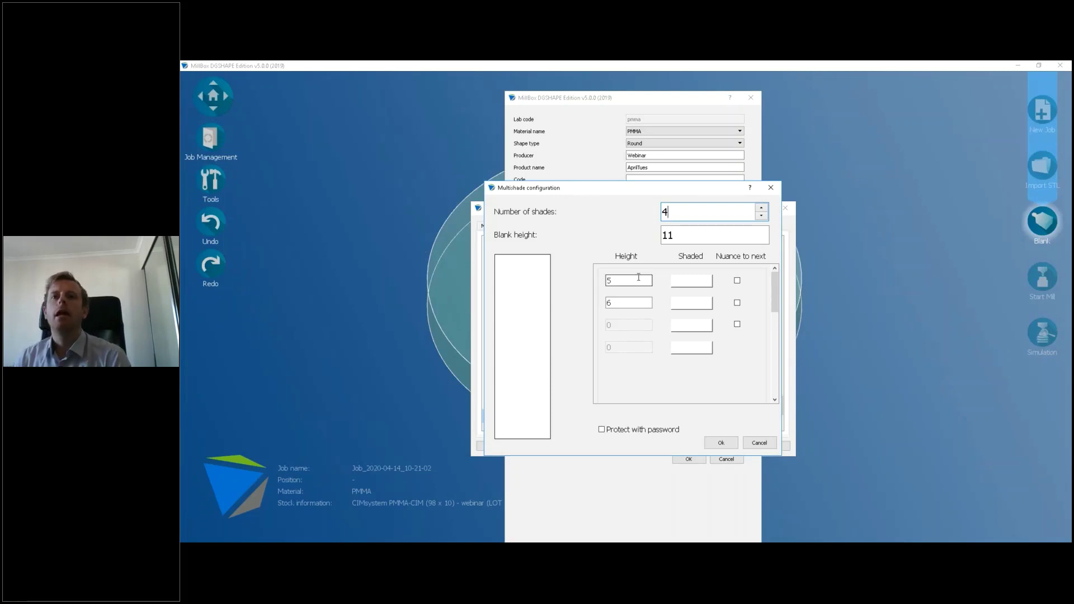
Step: Set the heights of the first three shade layers to 3 each
{"action": "double_click", "coordinate": [621, 279]}
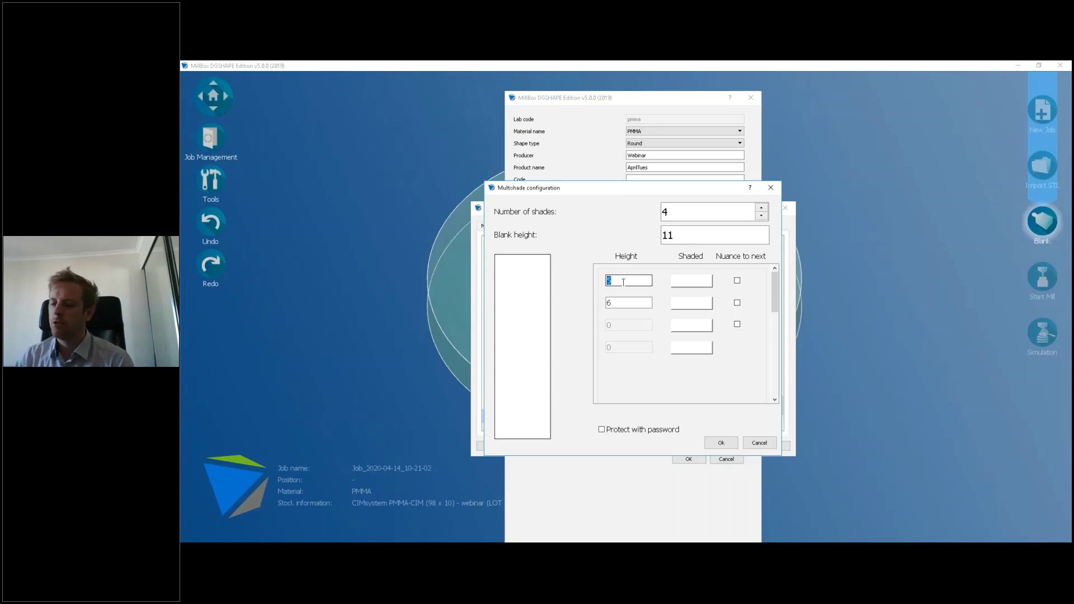
{"action": "type", "text": "4"}
{"action": "double_click", "coordinate": [612, 302]}
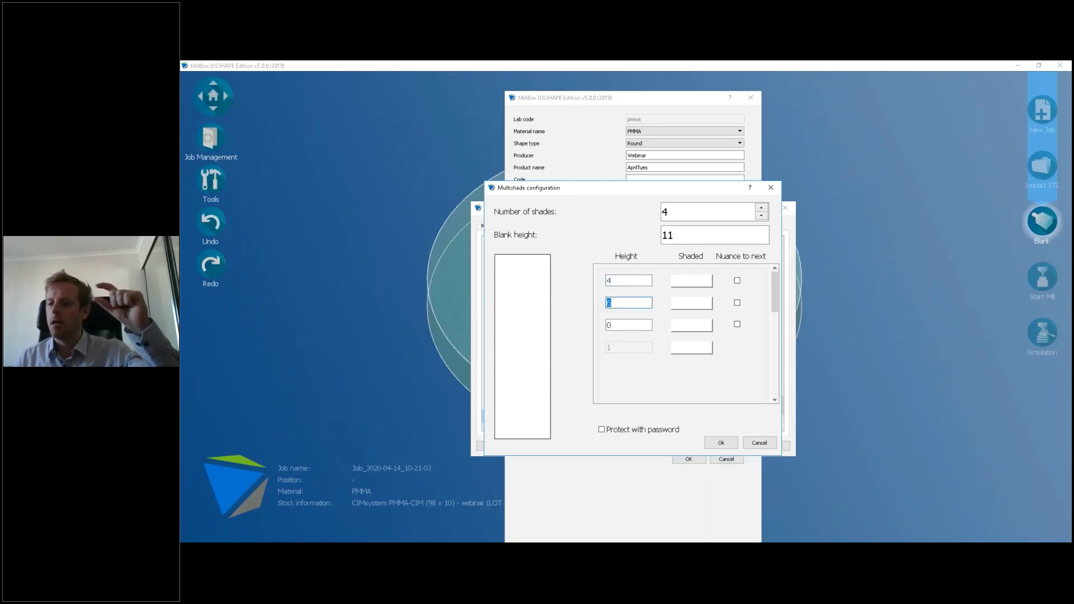
{"action": "type", "text": "3"}
{"action": "double_click", "coordinate": [608, 324]}
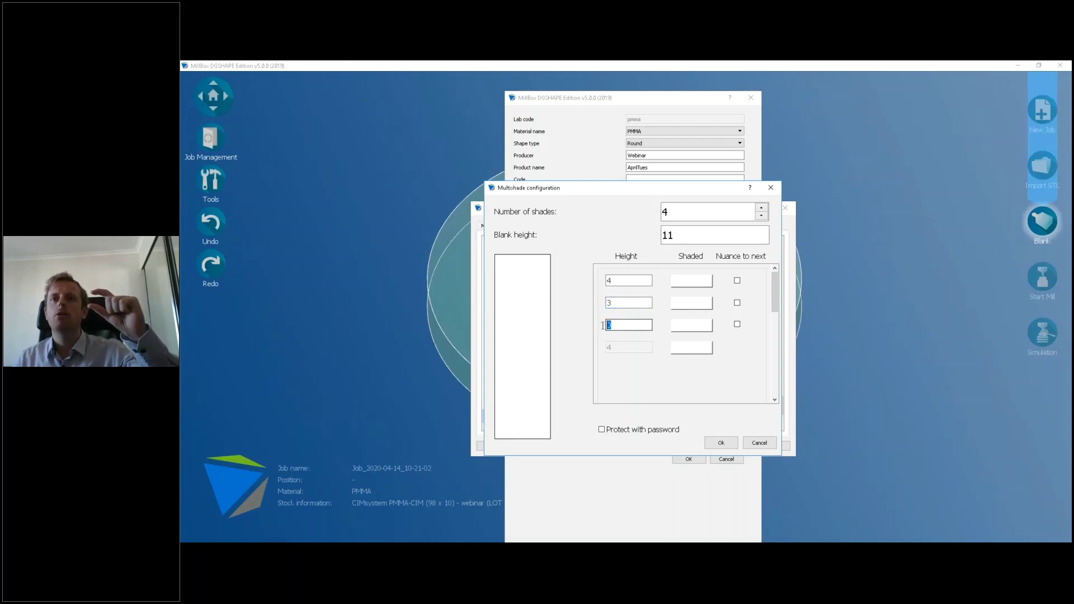
{"action": "type", "text": "3"}
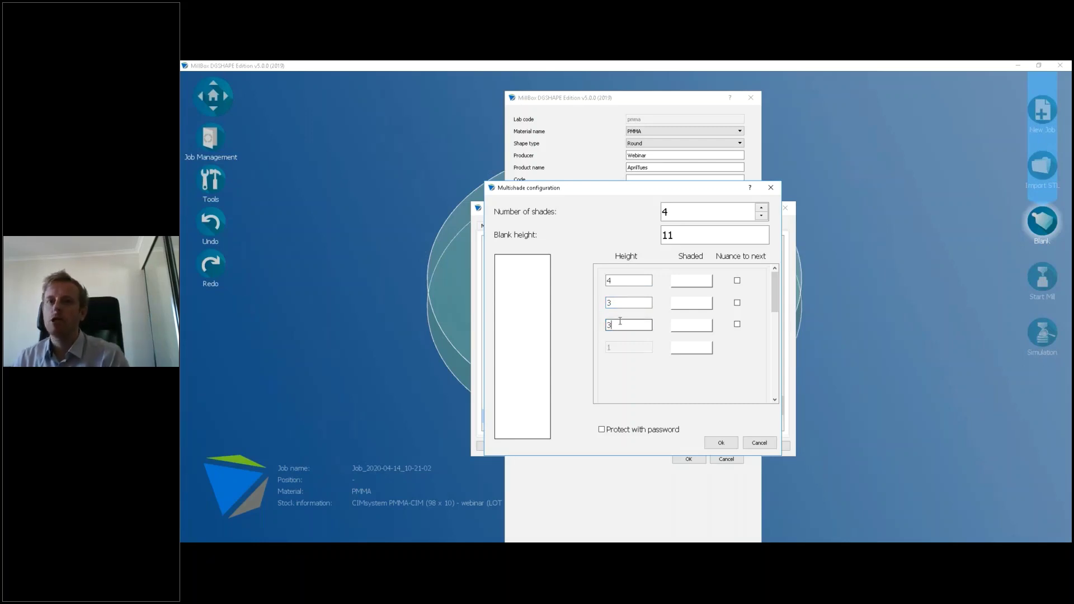
{"action": "left_click_drag", "start_coordinate": [617, 280], "coordinate": [597, 283]}
{"action": "type", "text": "3"}
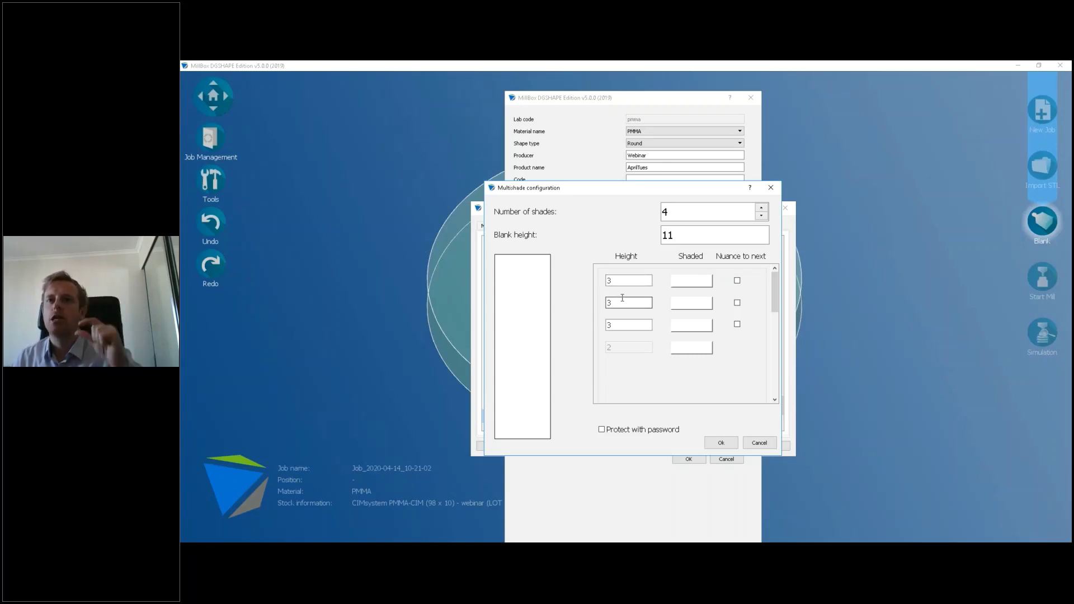
{"action": "left_click", "coordinate": [623, 280]}
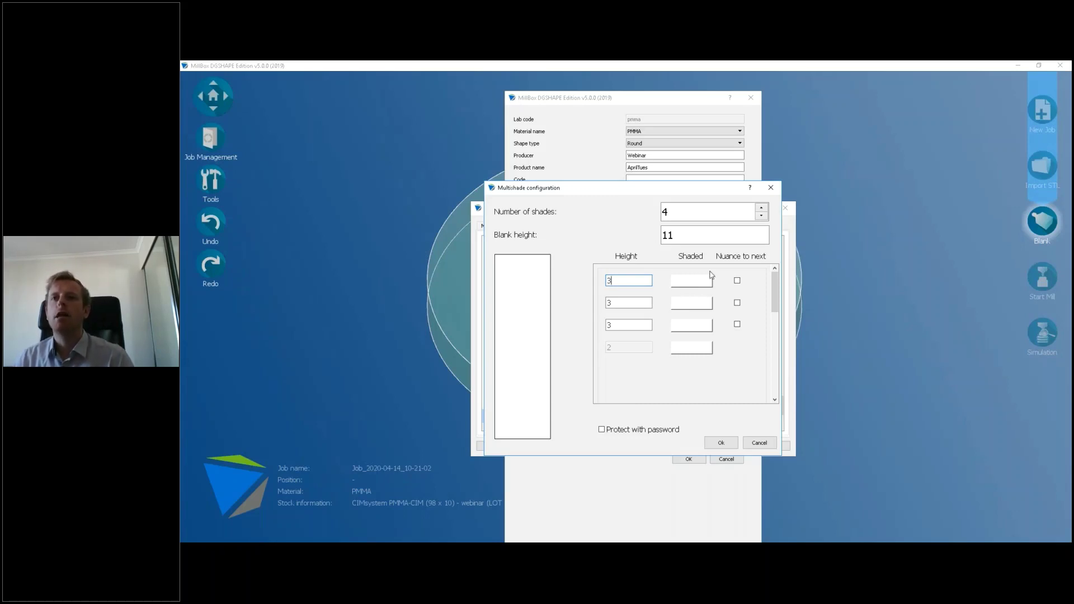
Step: Colour the first shade layer blue and the second layer green
{"action": "left_click", "coordinate": [692, 282]}
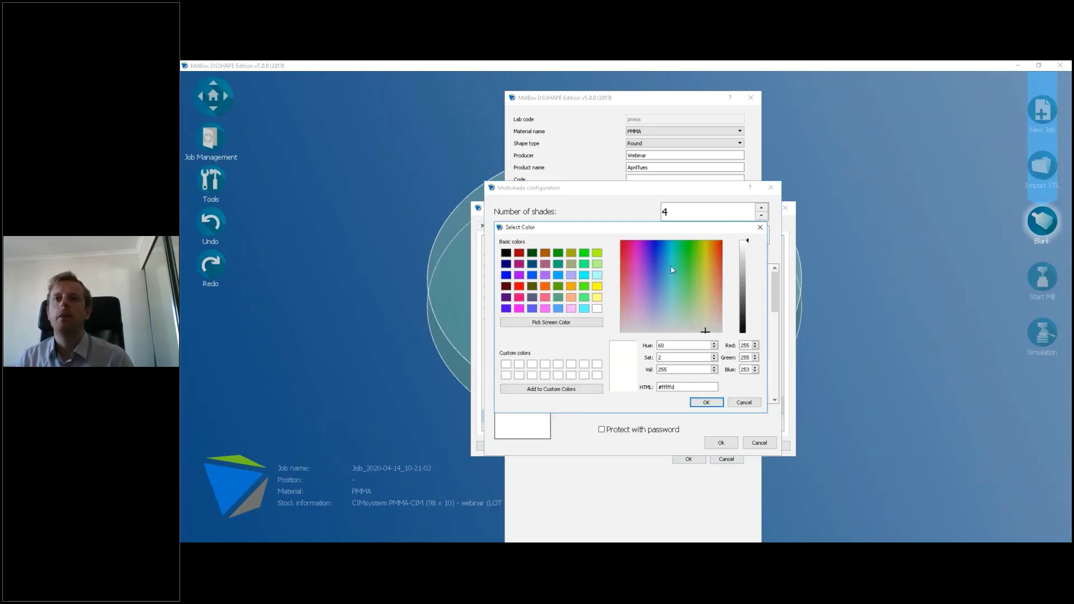
{"action": "left_click", "coordinate": [655, 249]}
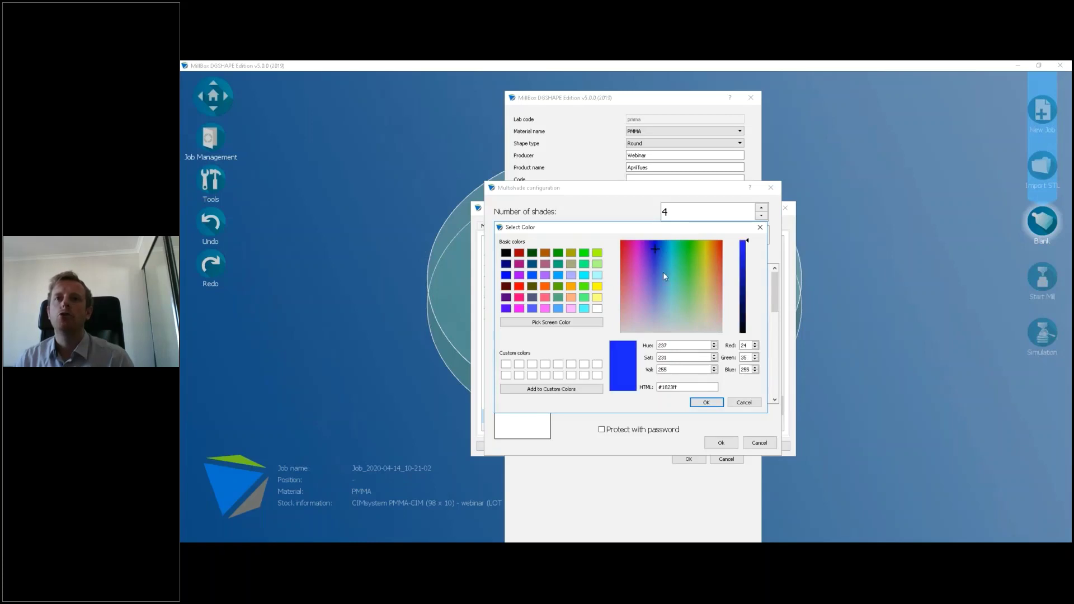
{"action": "left_click", "coordinate": [707, 403]}
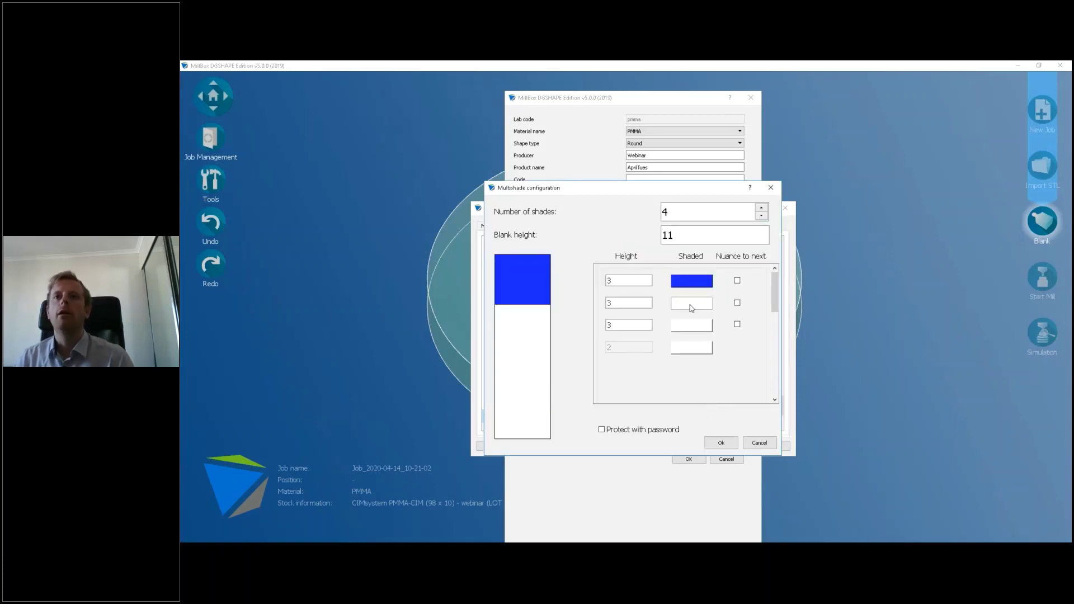
{"action": "left_click", "coordinate": [691, 305]}
{"action": "left_click", "coordinate": [688, 250]}
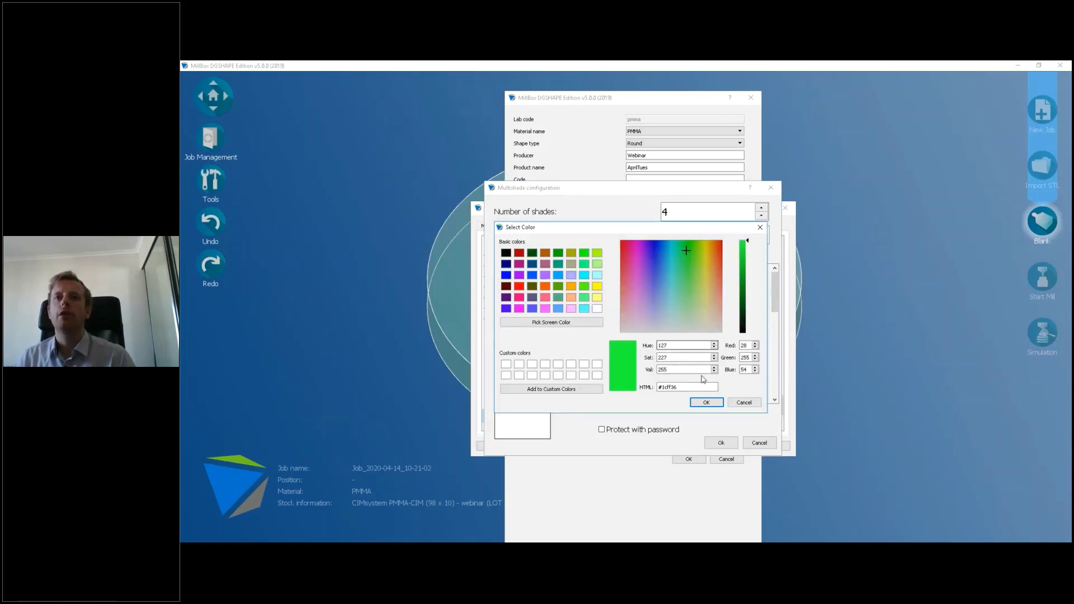
{"action": "left_click", "coordinate": [706, 403]}
Step: Colour the third shade layer yellow and the fourth layer orange
{"action": "left_click", "coordinate": [682, 326]}
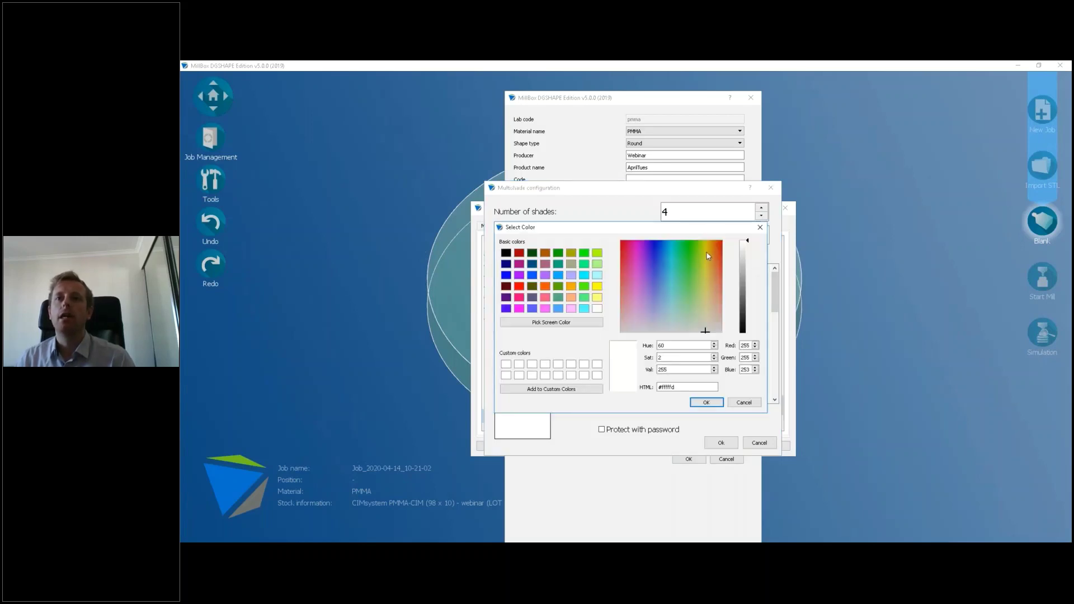
{"action": "left_click", "coordinate": [708, 252]}
{"action": "left_click", "coordinate": [707, 402]}
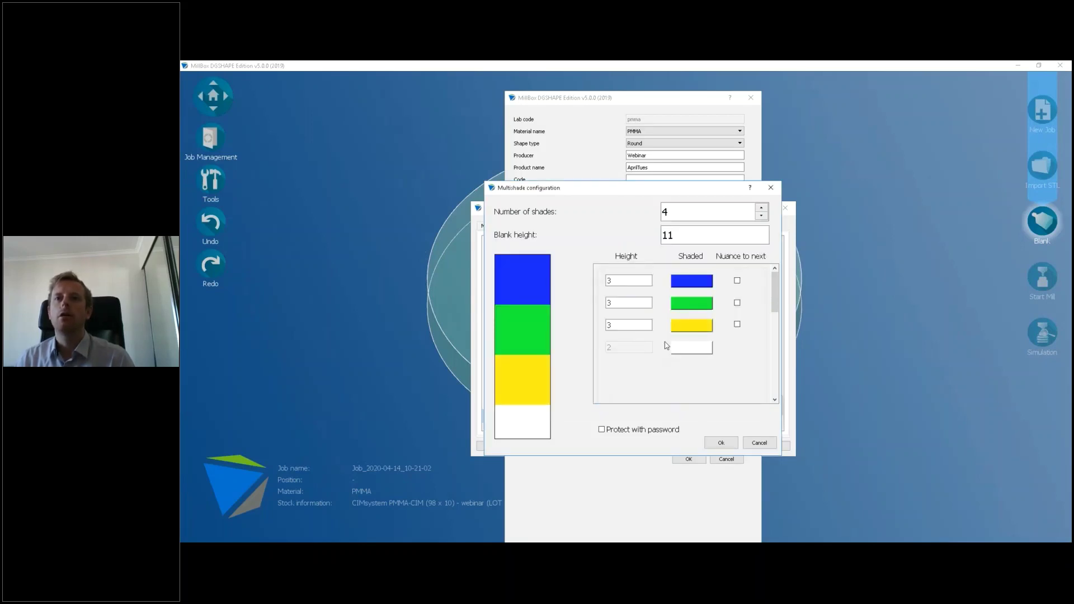
{"action": "left_click", "coordinate": [675, 352]}
{"action": "left_click", "coordinate": [720, 251]}
{"action": "left_click", "coordinate": [707, 403]}
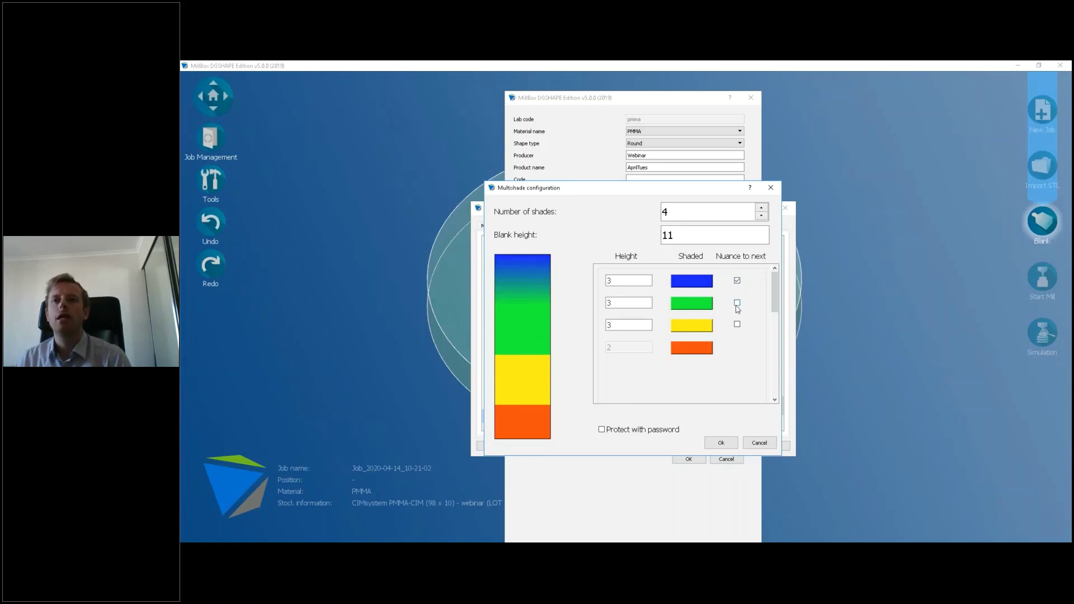
Step: Enable Nuance to next for the green and yellow layers and disable it for the blue layer
{"action": "left_click", "coordinate": [738, 304]}
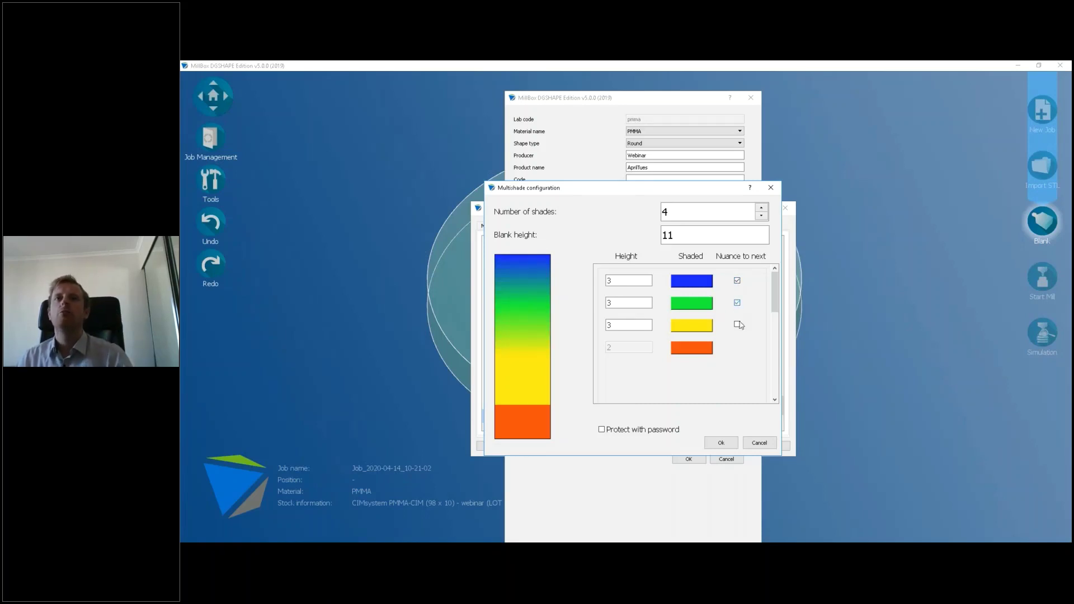
{"action": "left_click", "coordinate": [738, 325]}
{"action": "left_click", "coordinate": [738, 280]}
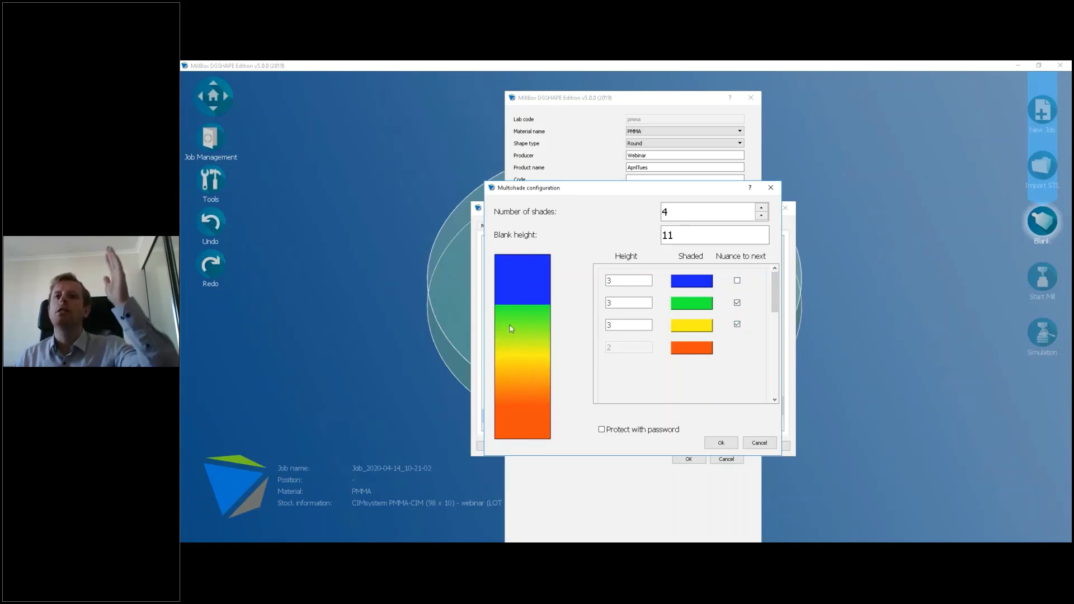
Step: Confirm the multishade setup and the AprilTues blank, and save the blocks configuration
{"action": "left_click", "coordinate": [722, 444]}
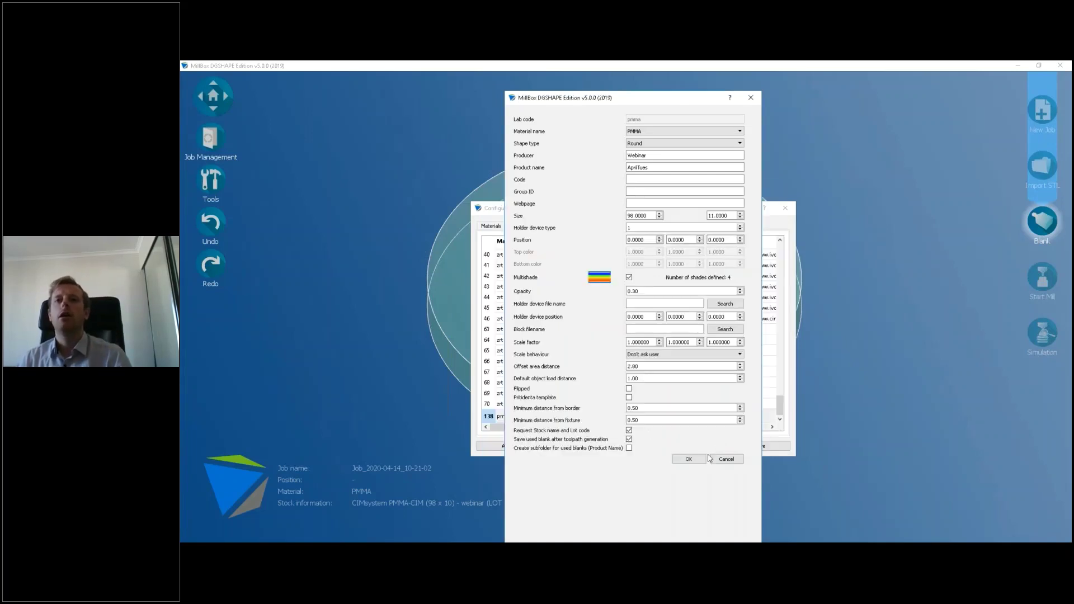
{"action": "left_click", "coordinate": [690, 459]}
{"action": "left_click", "coordinate": [749, 444]}
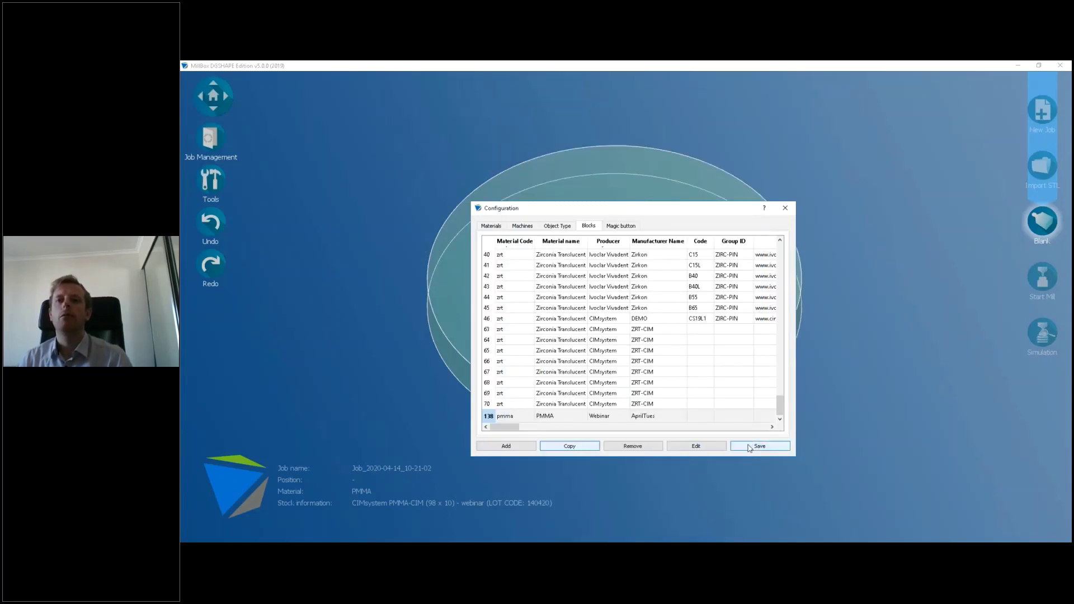
{"action": "left_click", "coordinate": [633, 355]}
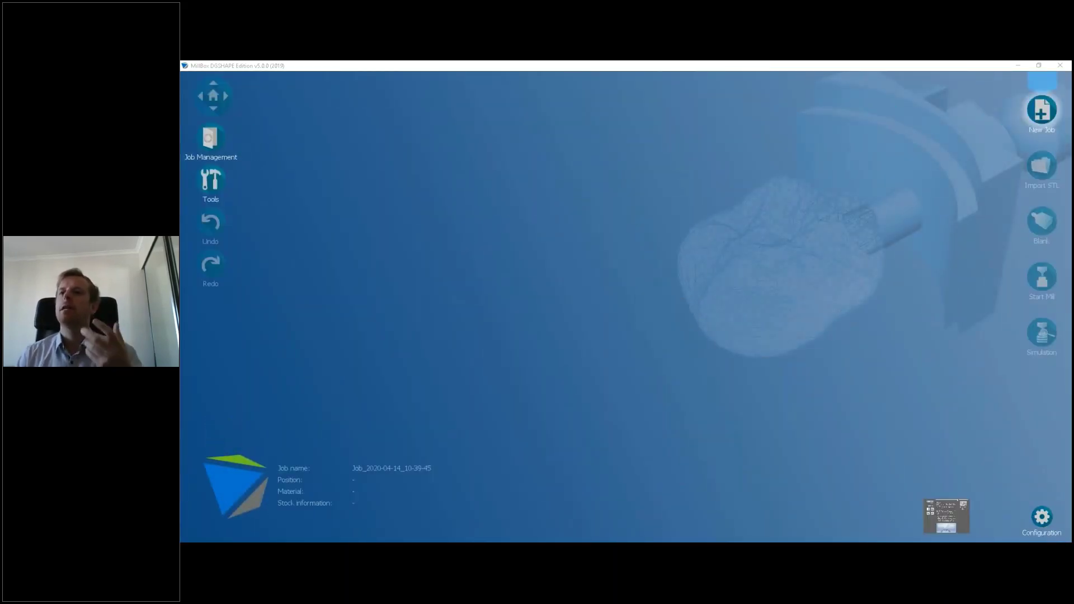
Step: Reopen the recent job Job_2020-04-14_10-21-02
{"action": "left_click", "coordinate": [210, 138]}
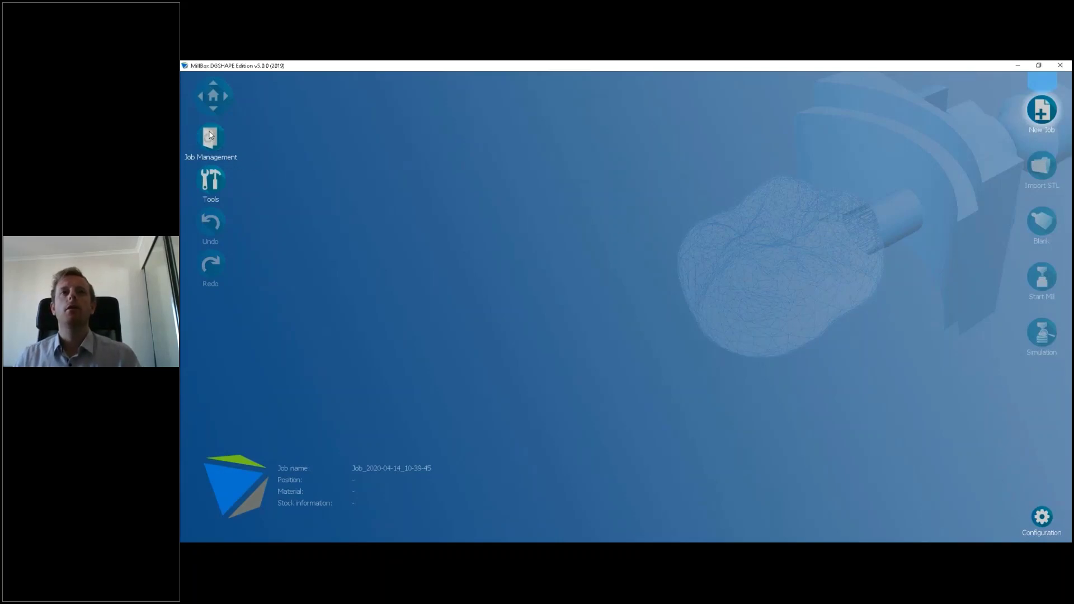
{"action": "mouse_move", "coordinate": [278, 288]}
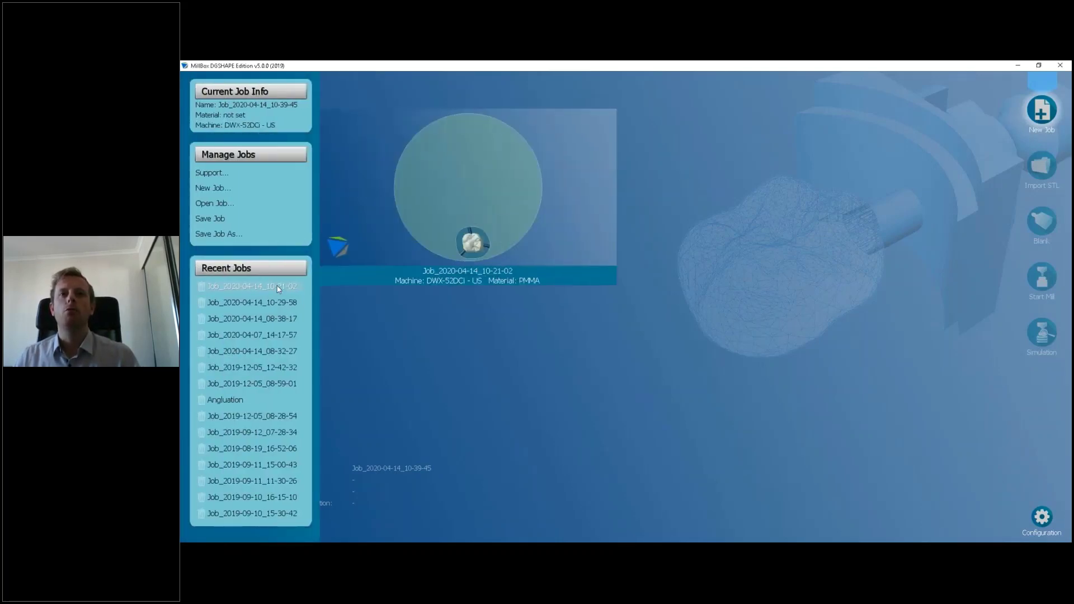
{"action": "left_click", "coordinate": [278, 288]}
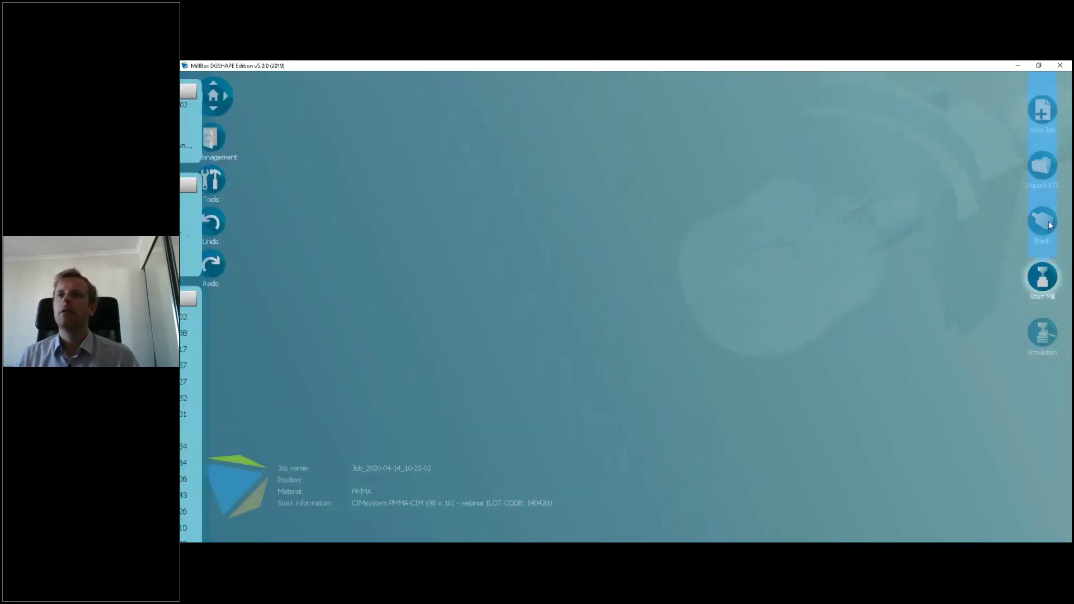
Step: Assign the AprilTues 98 x 11 disk to the job with stock name 10.40am and lot code ;alskdfjkl;sadj, leaving the milling setup closed
{"action": "left_click", "coordinate": [1048, 221]}
{"action": "left_click", "coordinate": [1048, 221]}
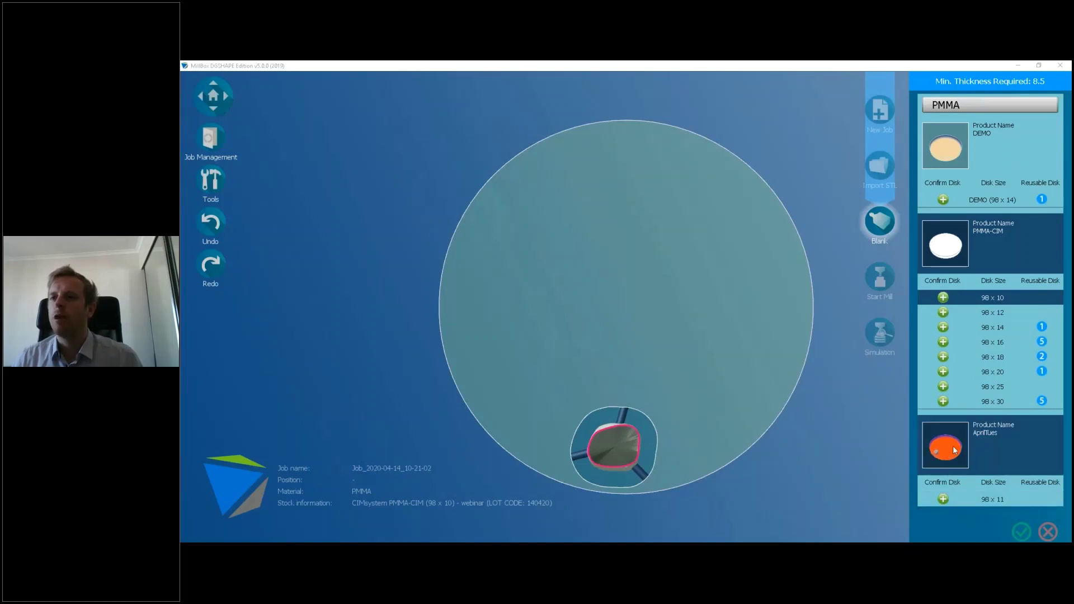
{"action": "left_click", "coordinate": [943, 499]}
{"action": "left_click", "coordinate": [754, 382]}
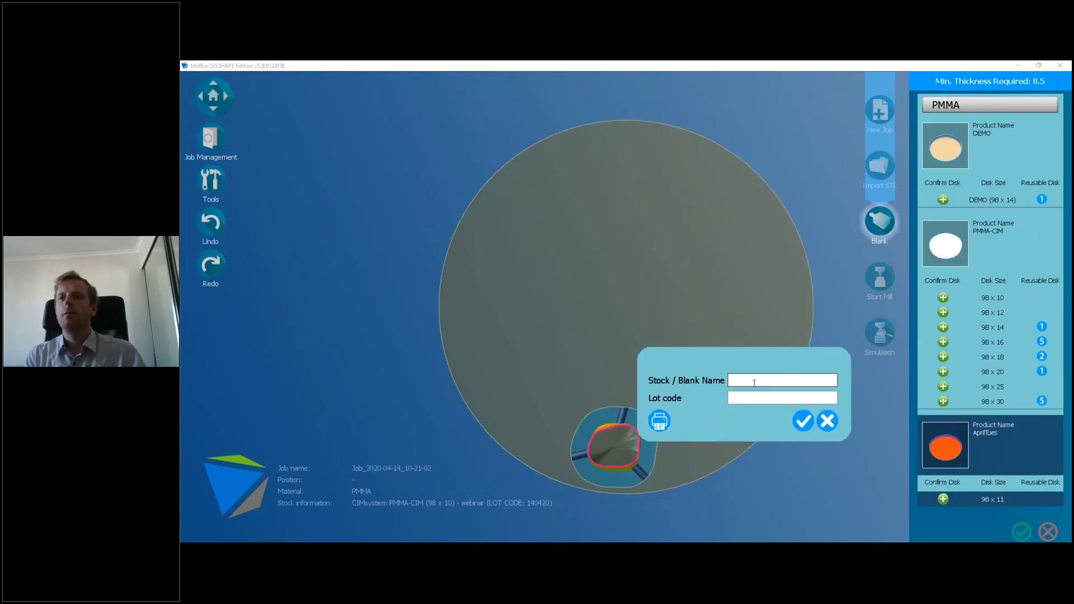
{"action": "type", "text": "10.40am"}
{"action": "key", "text": "Tab"}
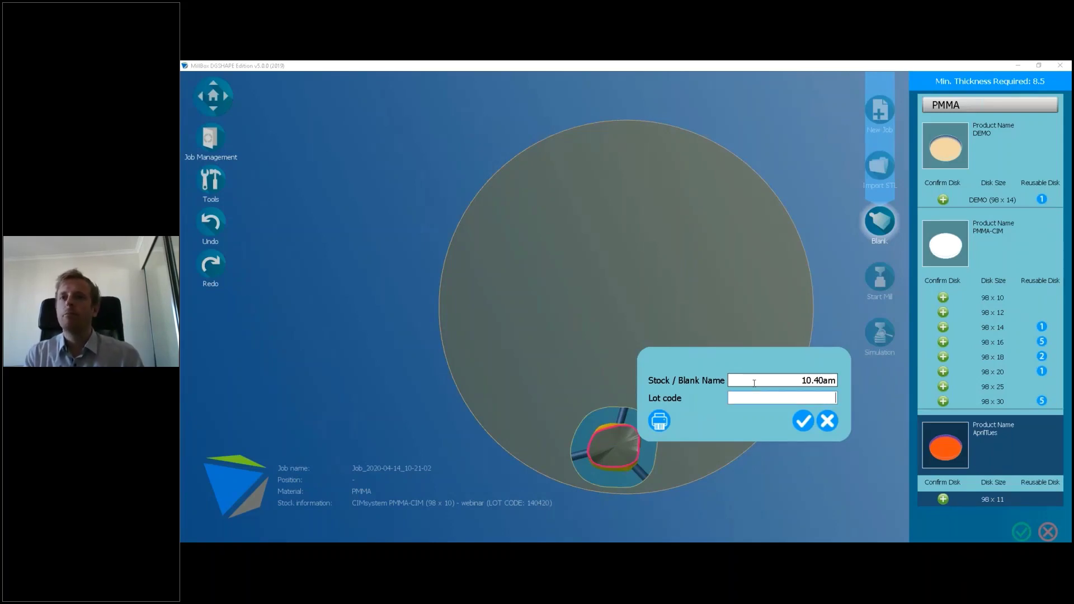
{"action": "type", "text": ";alskdfjkl;sadj"}
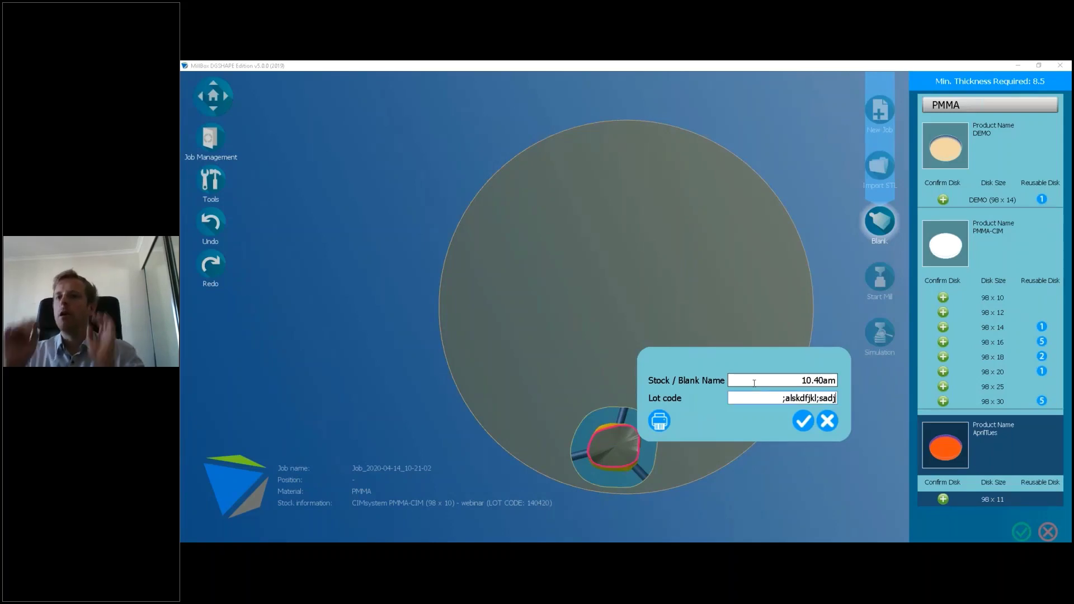
{"action": "left_click", "coordinate": [802, 421]}
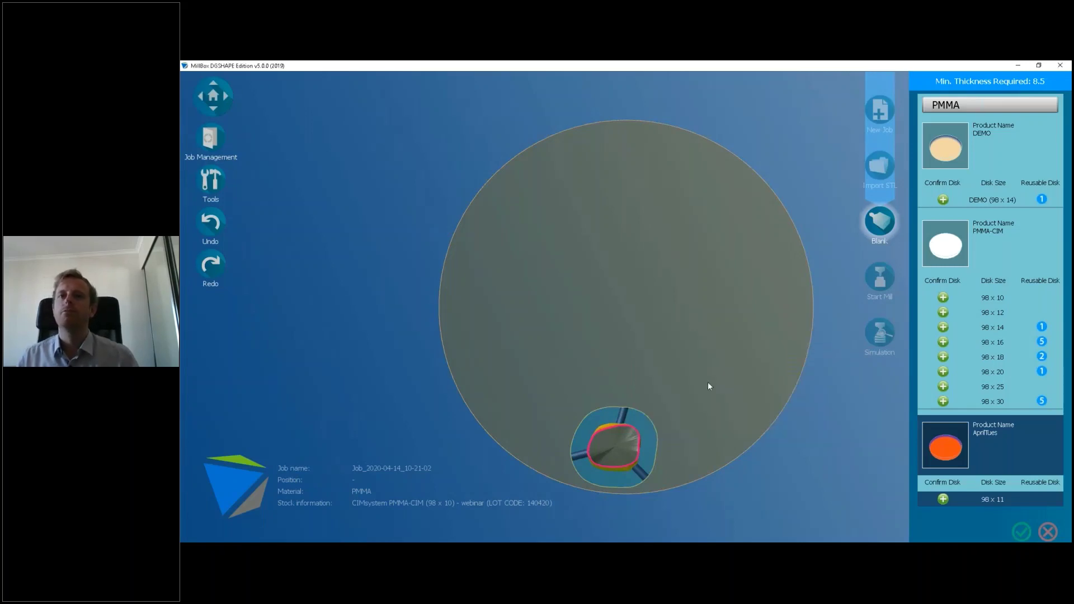
{"action": "left_click", "coordinate": [685, 354]}
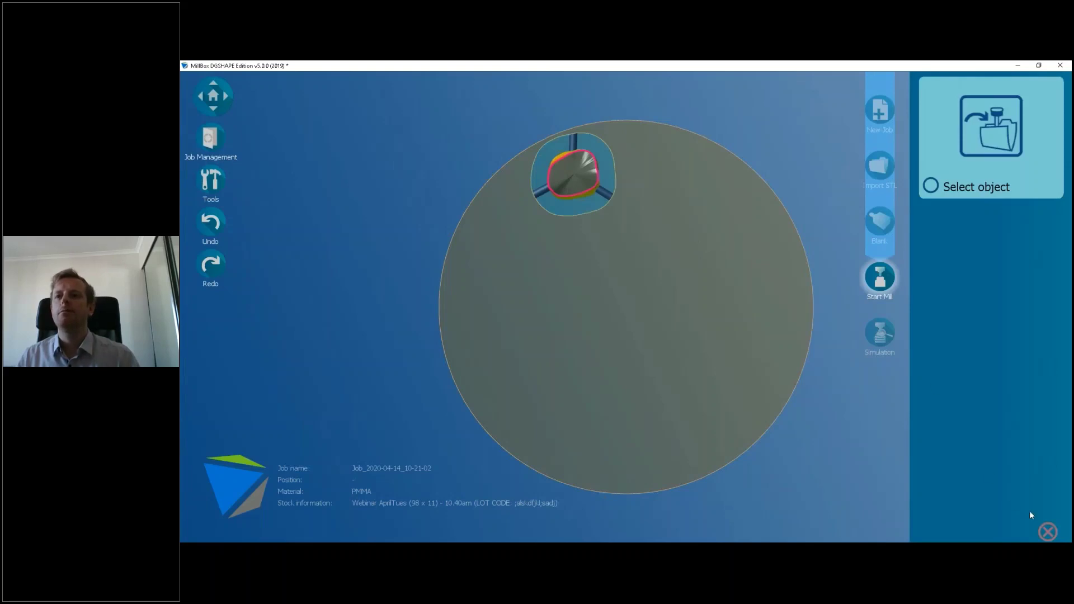
{"action": "left_click", "coordinate": [1044, 530]}
Step: Examine how the shade layers of the AprilTues blank fall across the crown, from the side and from above
{"action": "left_click_drag", "start_coordinate": [750, 211], "coordinate": [639, 257]}
{"action": "middle_click_drag", "start_coordinate": [640, 257], "coordinate": [661, 426]}
{"action": "scroll", "coordinate": [603, 359], "scroll_direction": "up", "scroll_amount": 2}
{"action": "scroll", "coordinate": [589, 349], "scroll_direction": "up", "scroll_amount": 3}
{"action": "left_click_drag", "start_coordinate": [590, 349], "coordinate": [534, 398]}
{"action": "scroll", "coordinate": [538, 280], "scroll_direction": "up", "scroll_amount": 5}
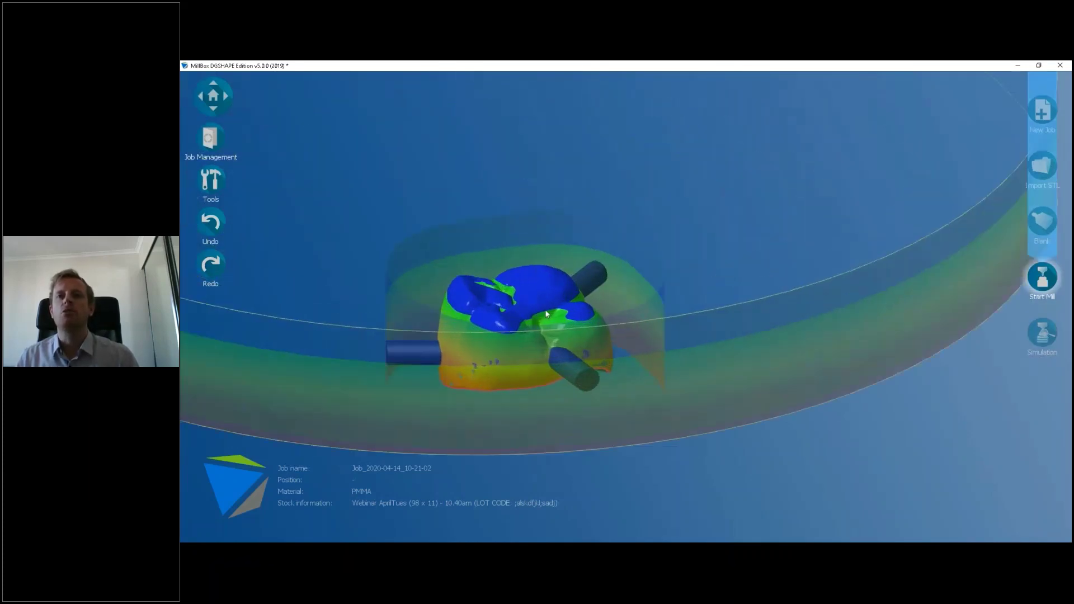
{"action": "middle_click_drag", "start_coordinate": [588, 324], "coordinate": [627, 325]}
{"action": "left_click_drag", "start_coordinate": [627, 324], "coordinate": [676, 403]}
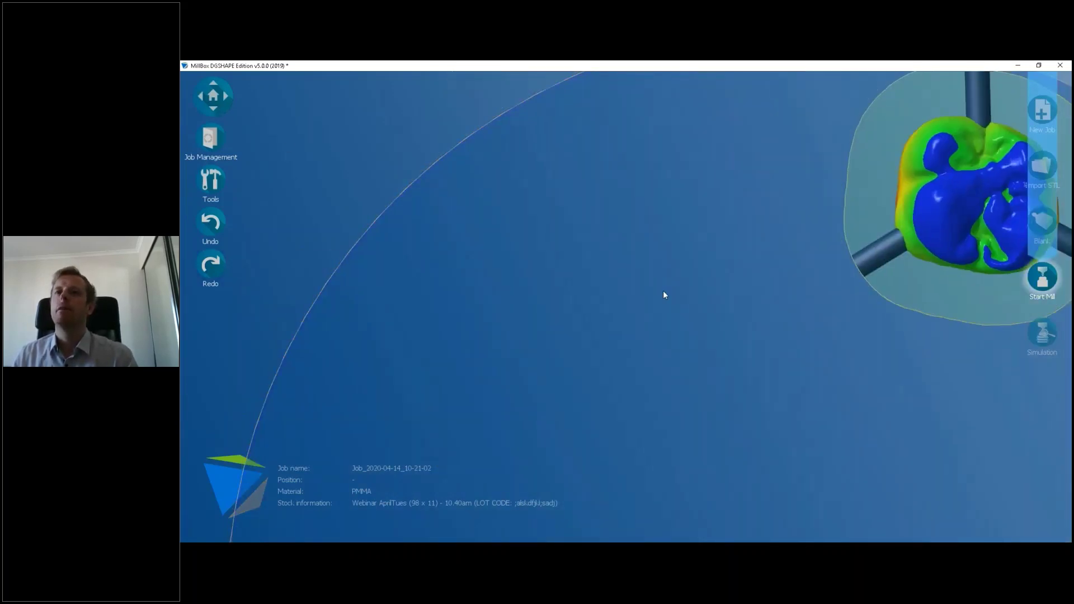
{"action": "middle_click_drag", "start_coordinate": [663, 291], "coordinate": [469, 364]}
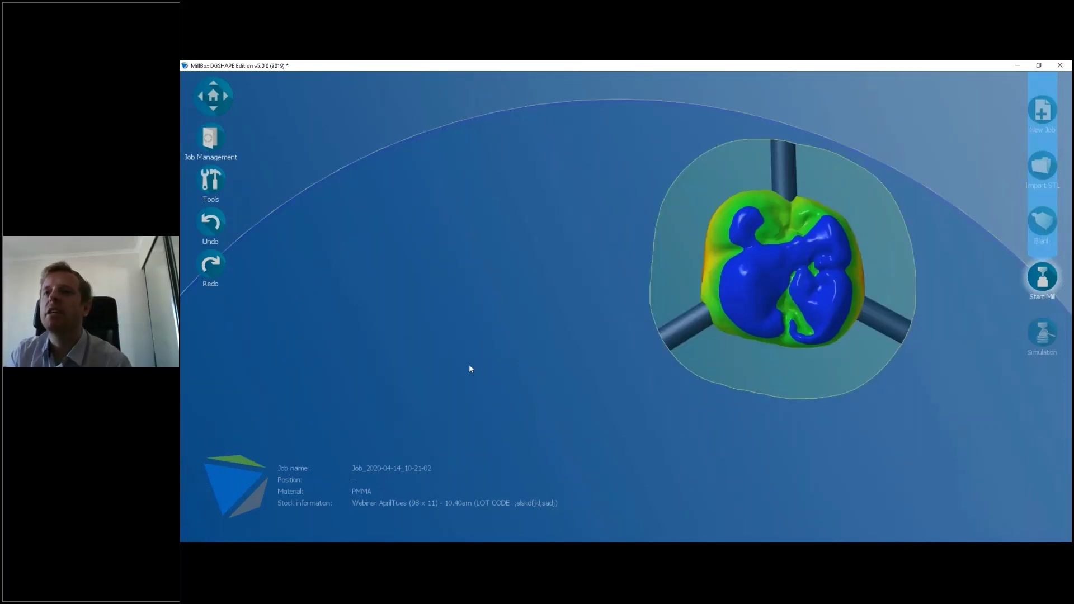
Step: Raise the full contour crown slightly within the multishade blank and tilt it to an angle B of about 9.37
{"action": "key", "text": "Down"}
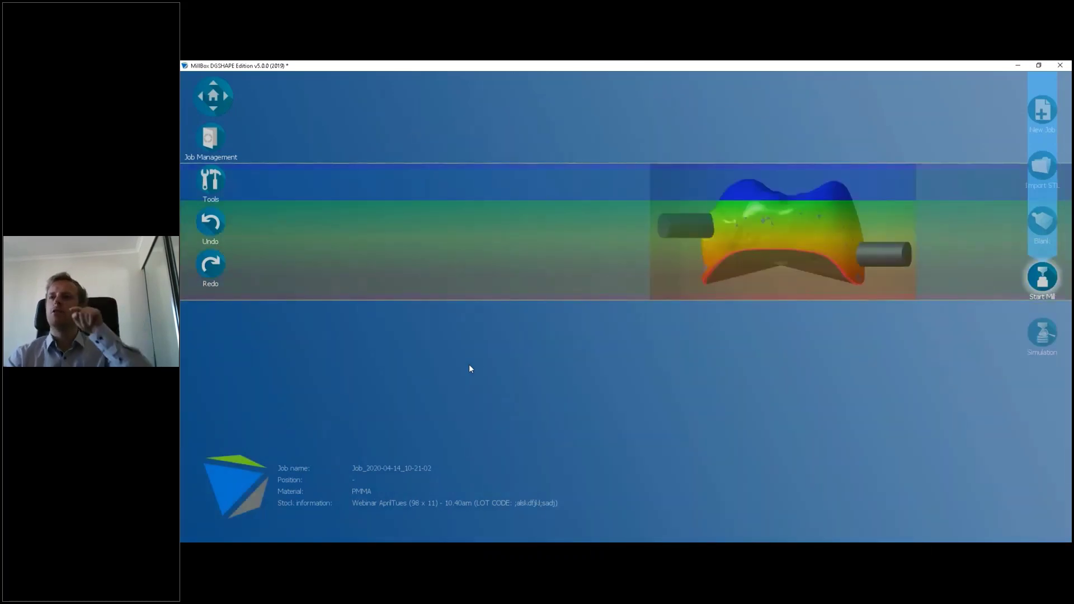
{"action": "key", "text": "Right"}
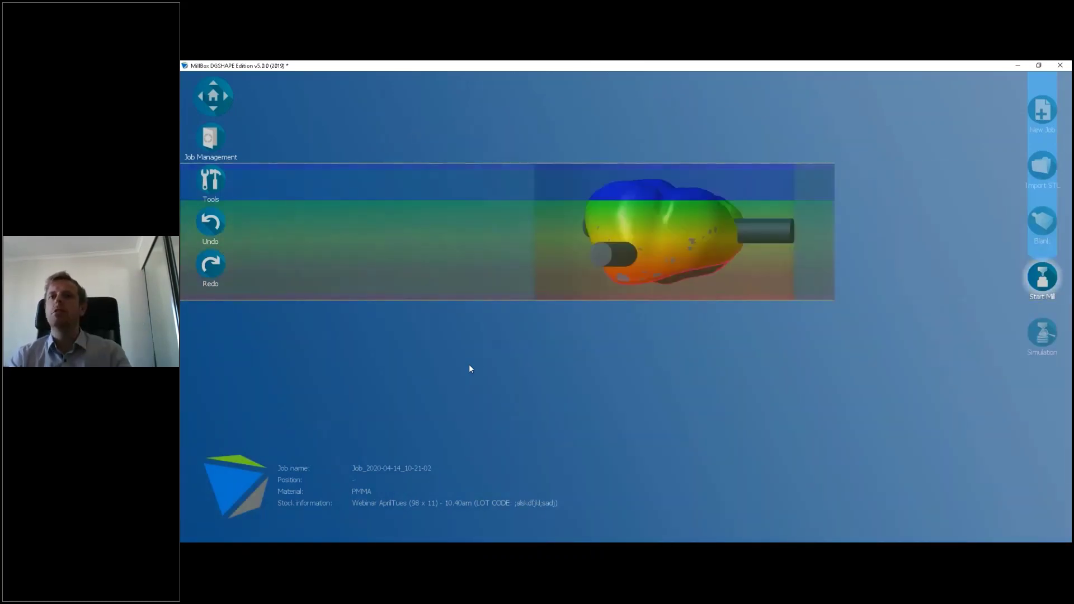
{"action": "key", "text": "Up"}
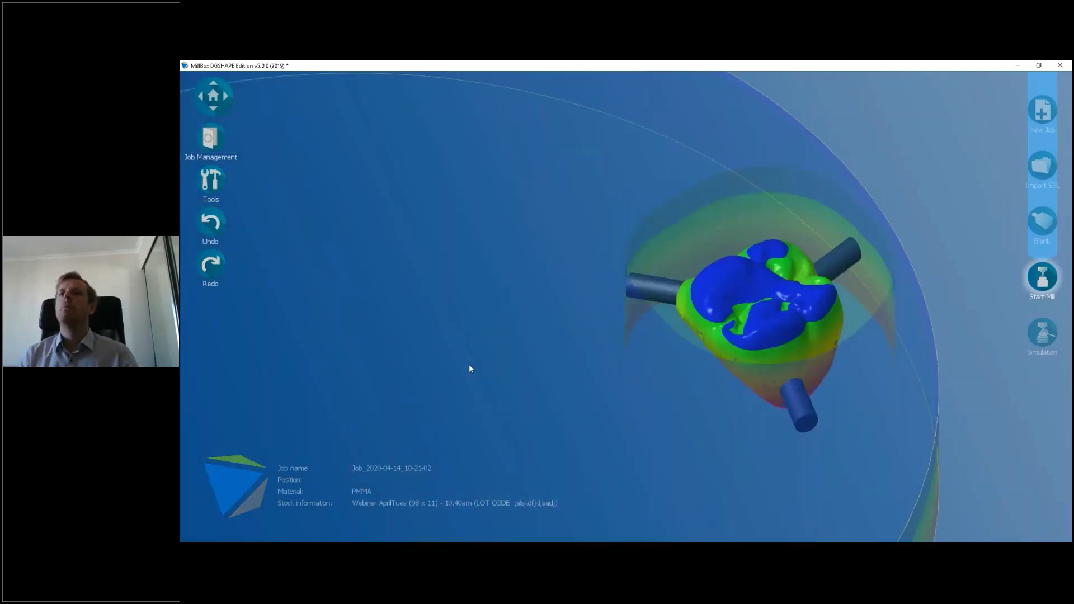
{"action": "left_click", "coordinate": [759, 345]}
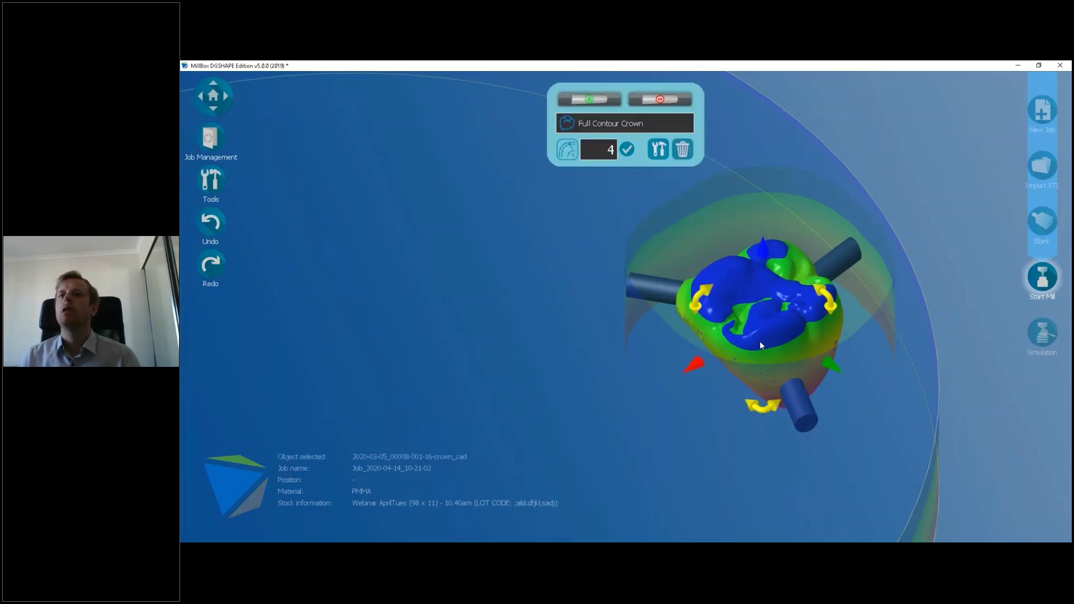
{"action": "key", "text": "Down"}
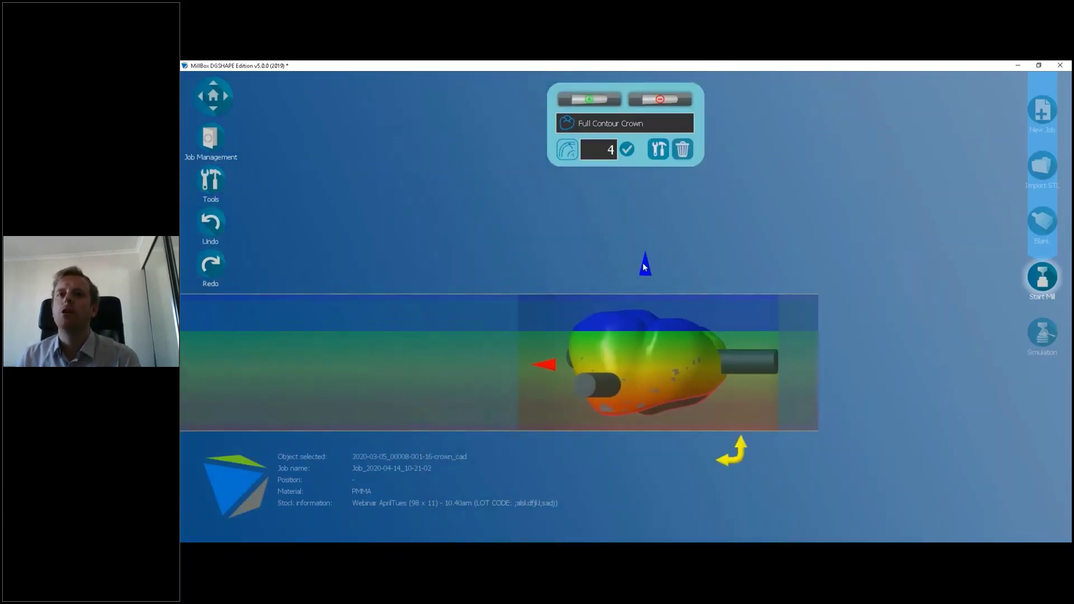
{"action": "left_click_drag", "start_coordinate": [645, 267], "coordinate": [644, 261]}
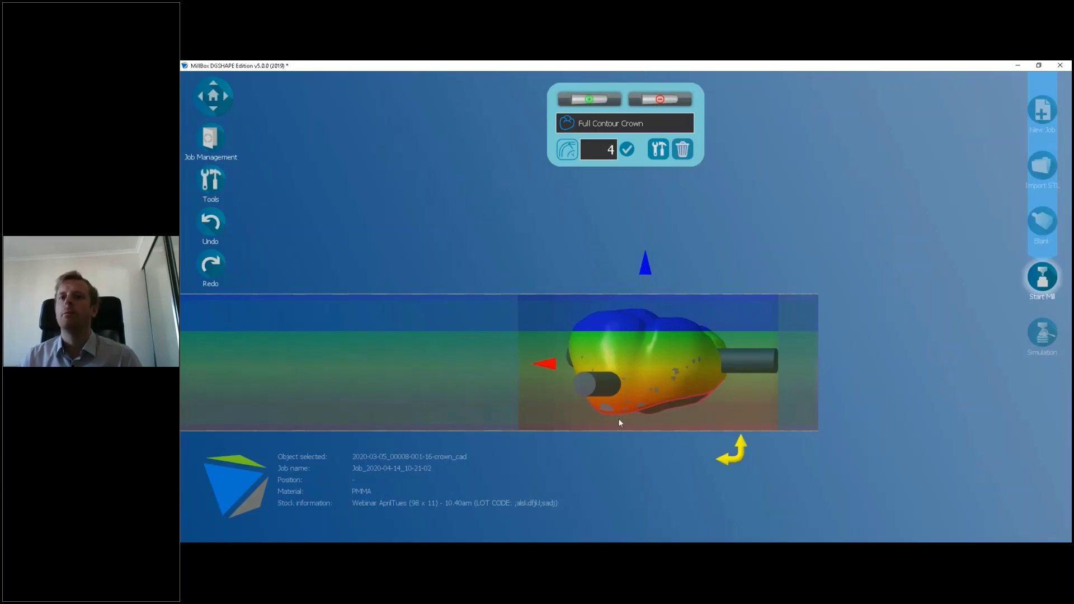
{"action": "scroll", "coordinate": [619, 419], "scroll_direction": "up", "scroll_amount": 2}
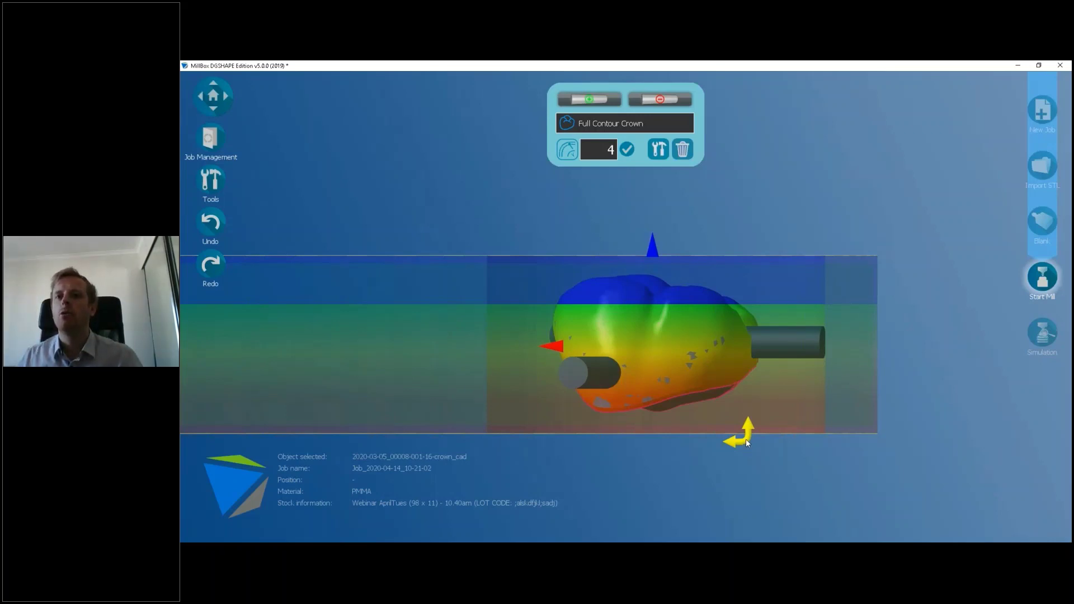
{"action": "left_click_drag", "start_coordinate": [746, 438], "coordinate": [765, 430]}
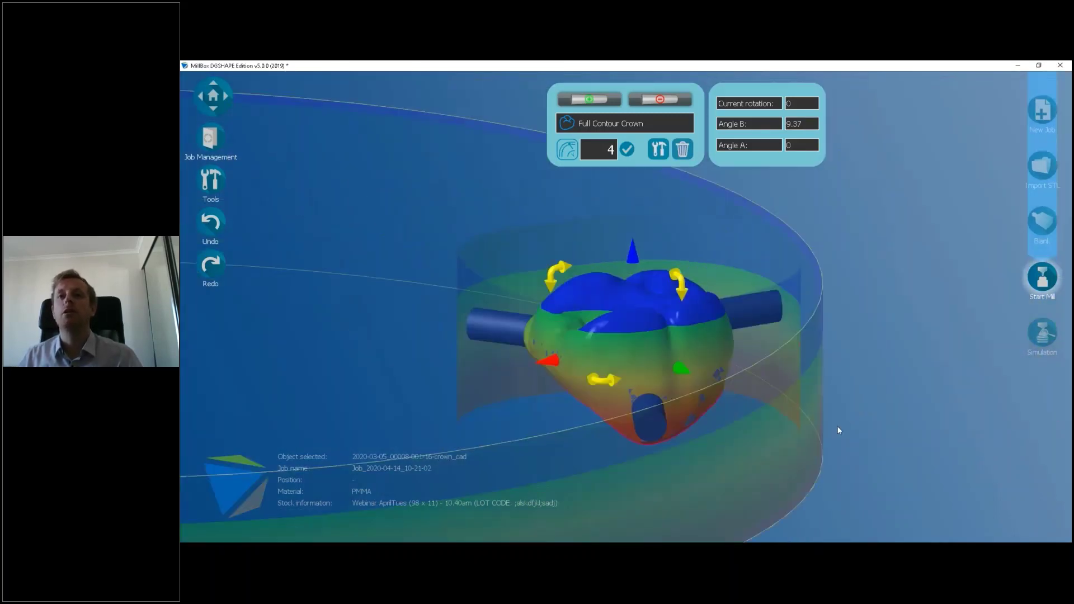
Step: Examine how the shade layers fall across the tilted crown from above, from the side and from underneath
{"action": "middle_click_drag", "start_coordinate": [838, 426], "coordinate": [699, 386]}
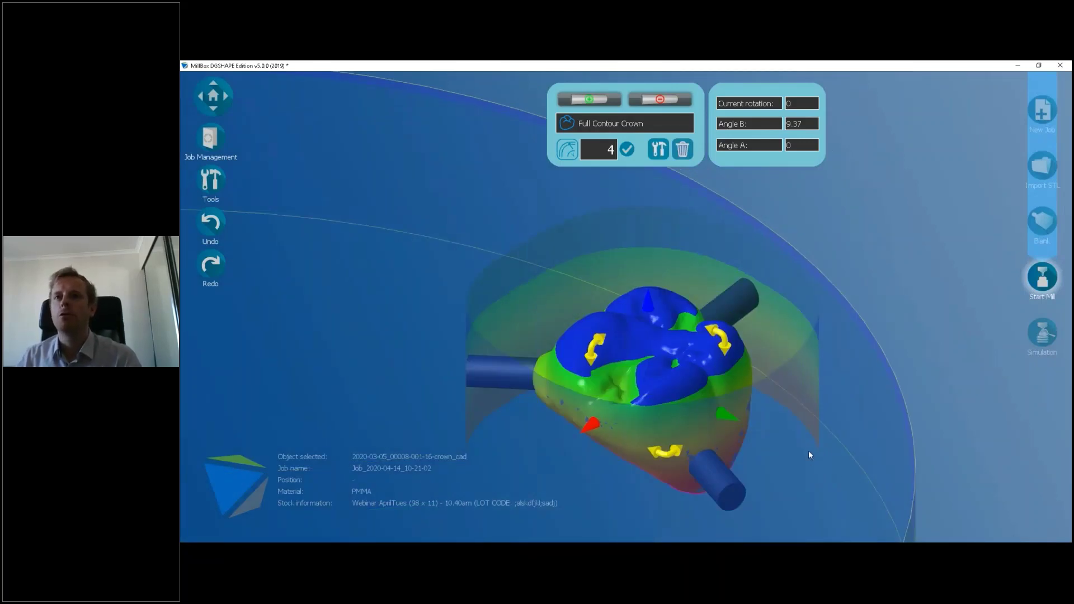
{"action": "scroll", "coordinate": [809, 451], "scroll_direction": "down", "scroll_amount": 2}
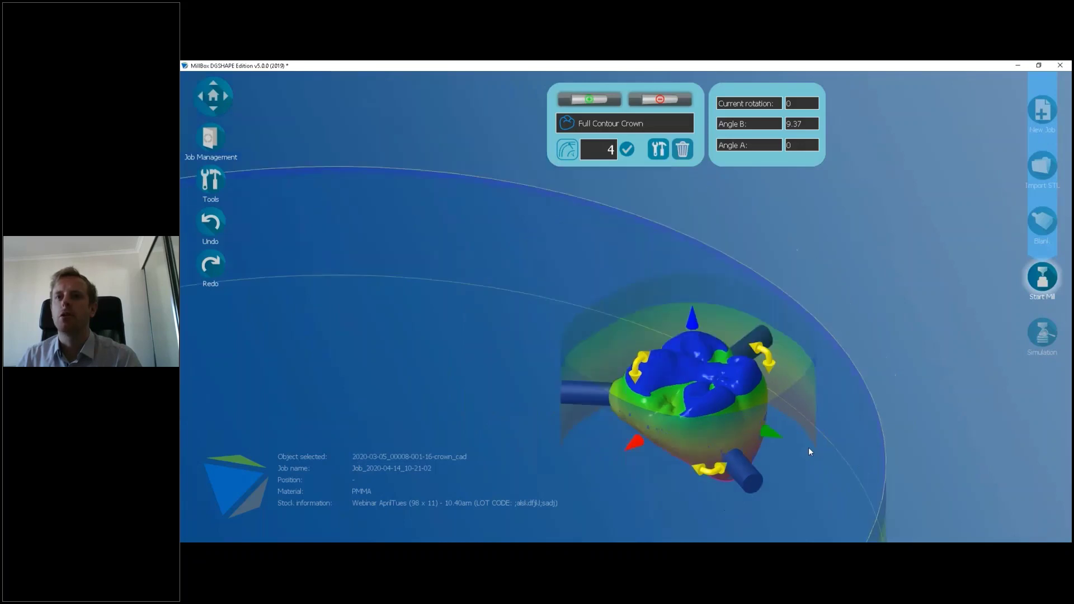
{"action": "key", "text": "t"}
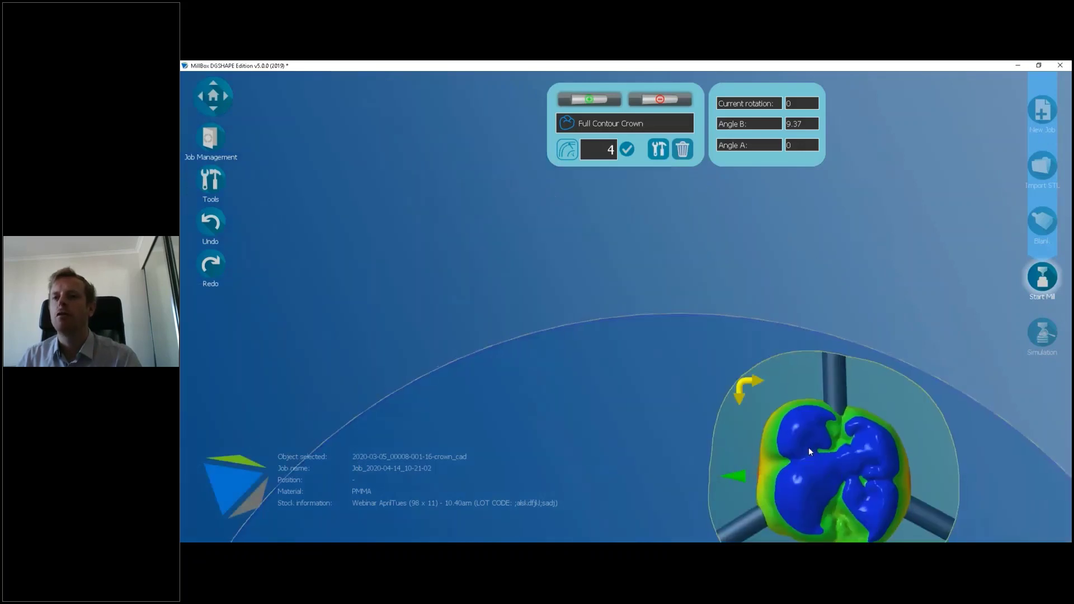
{"action": "key", "text": "f"}
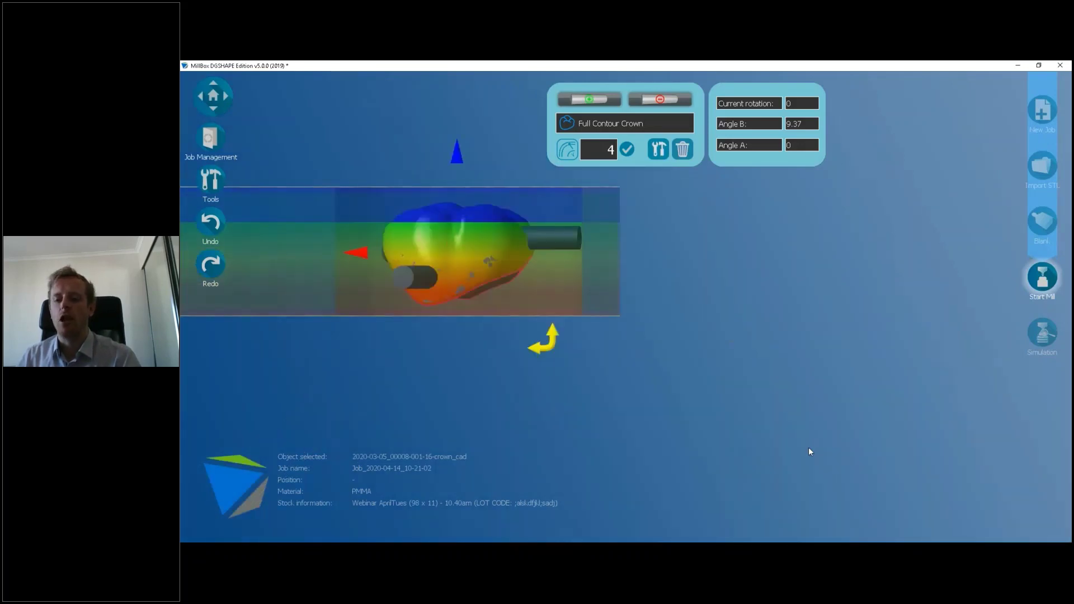
{"action": "key", "text": "Home"}
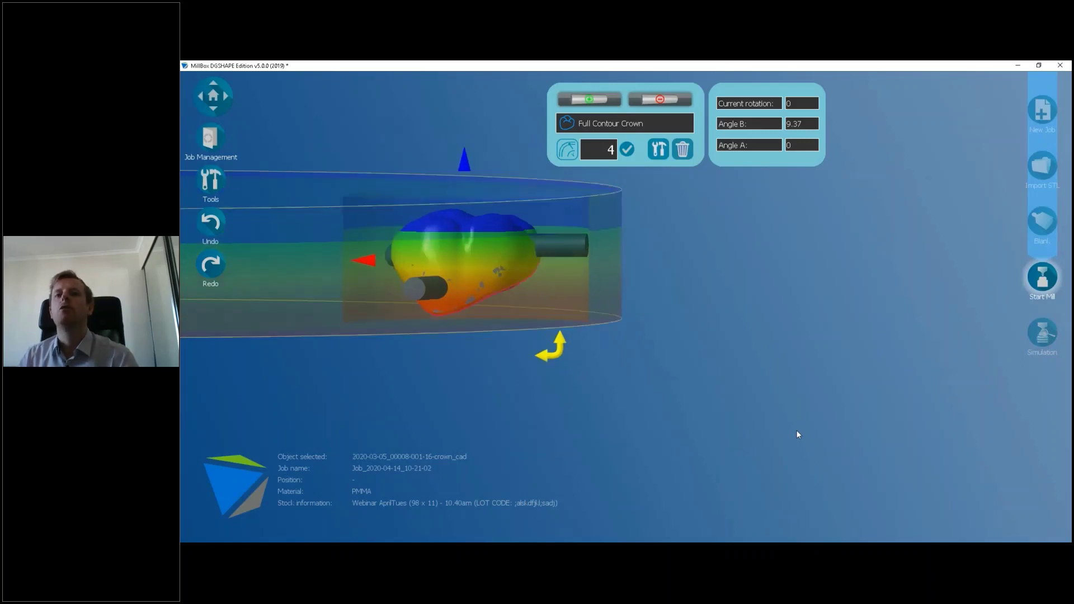
{"action": "middle_click_drag", "start_coordinate": [788, 391], "coordinate": [657, 379]}
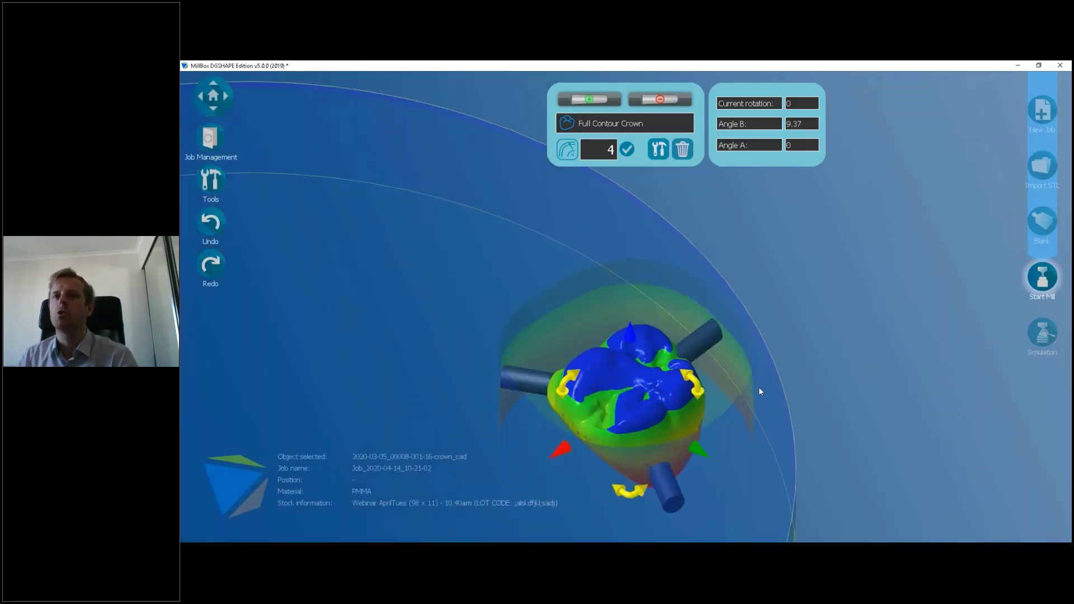
{"action": "middle_click_drag", "start_coordinate": [874, 455], "coordinate": [762, 391]}
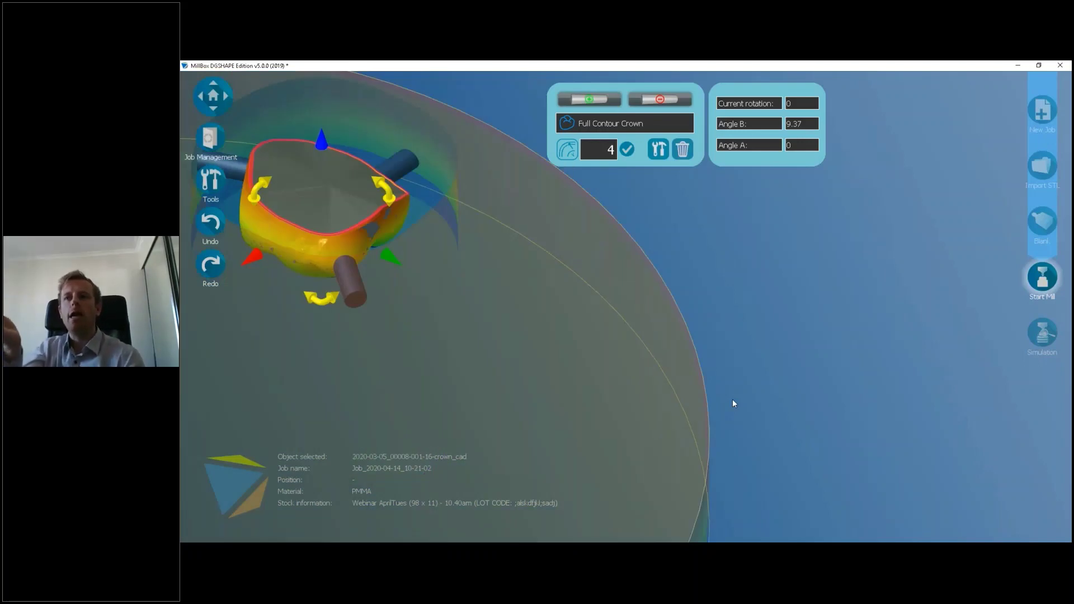
{"action": "middle_click_drag", "start_coordinate": [498, 352], "coordinate": [753, 490]}
{"action": "right_click_drag", "start_coordinate": [741, 445], "coordinate": [797, 454]}
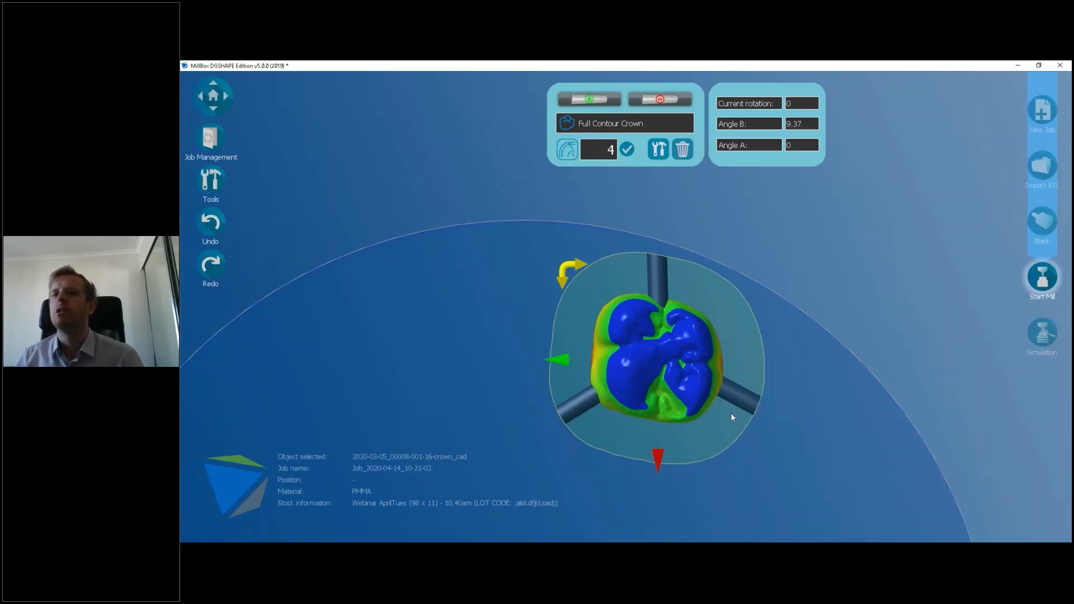
Step: Slide the crown's lower-right connector, as seen from above, around the outline to its upper-right side
{"action": "left_click", "coordinate": [738, 398]}
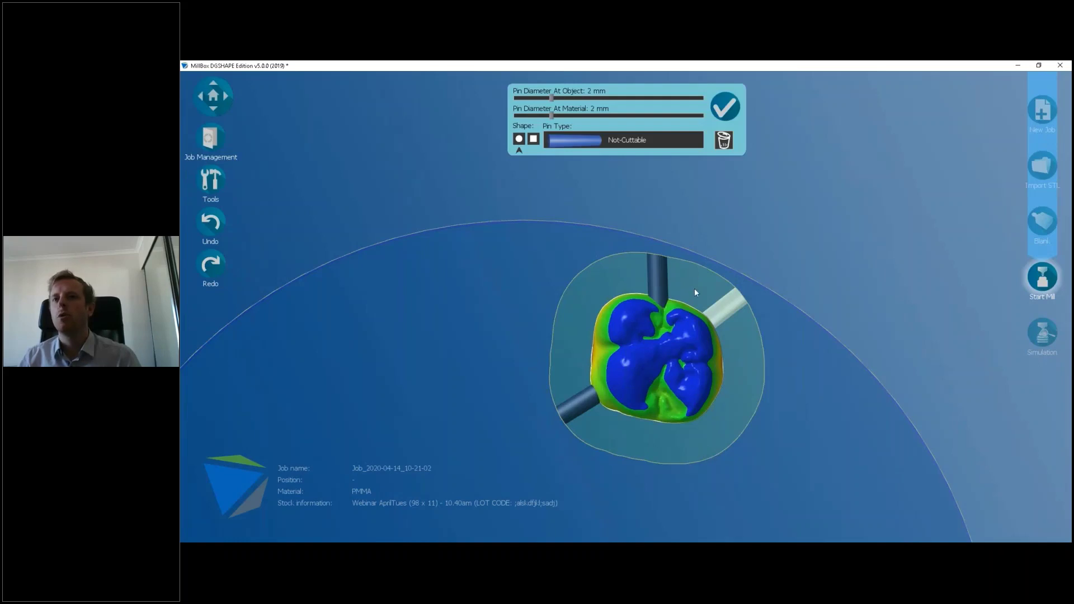
{"action": "left_click", "coordinate": [778, 241]}
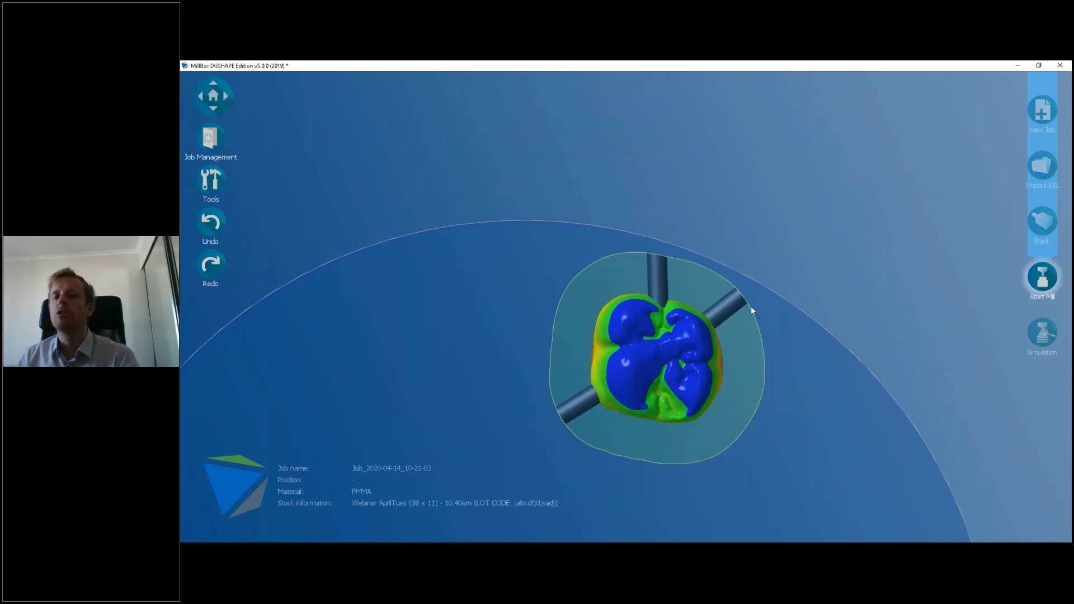
Step: Slide the moved connector back around the crown to its pointed, low-lying corner, checking its height from the side
{"action": "middle_click_drag", "start_coordinate": [752, 307], "coordinate": [742, 400]}
{"action": "right_click_drag", "start_coordinate": [743, 404], "coordinate": [721, 348]}
{"action": "left_click", "coordinate": [720, 345]}
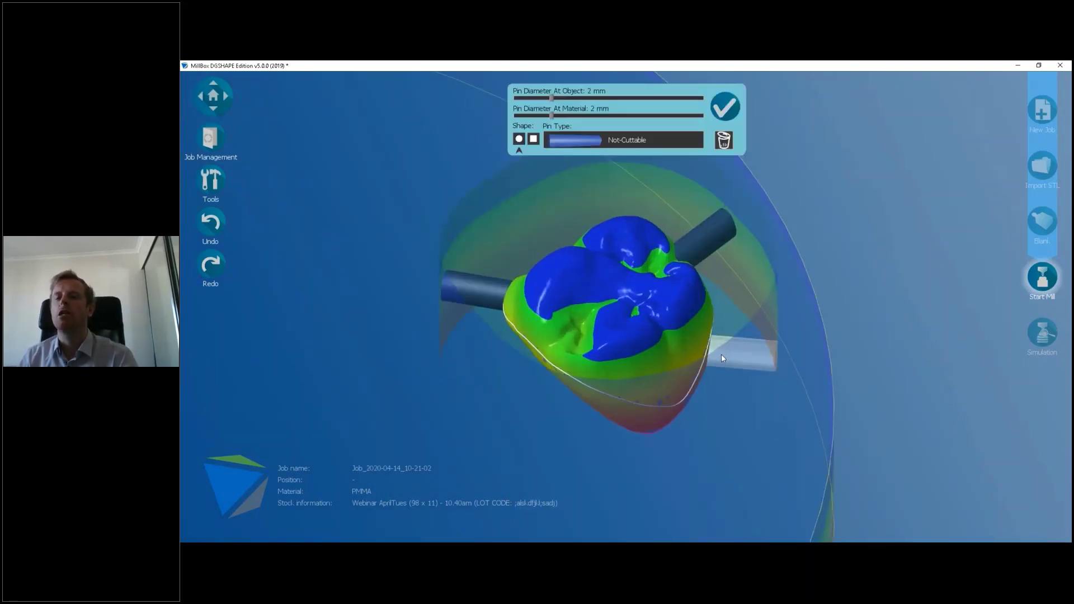
{"action": "left_click_drag", "start_coordinate": [718, 354], "coordinate": [655, 410]}
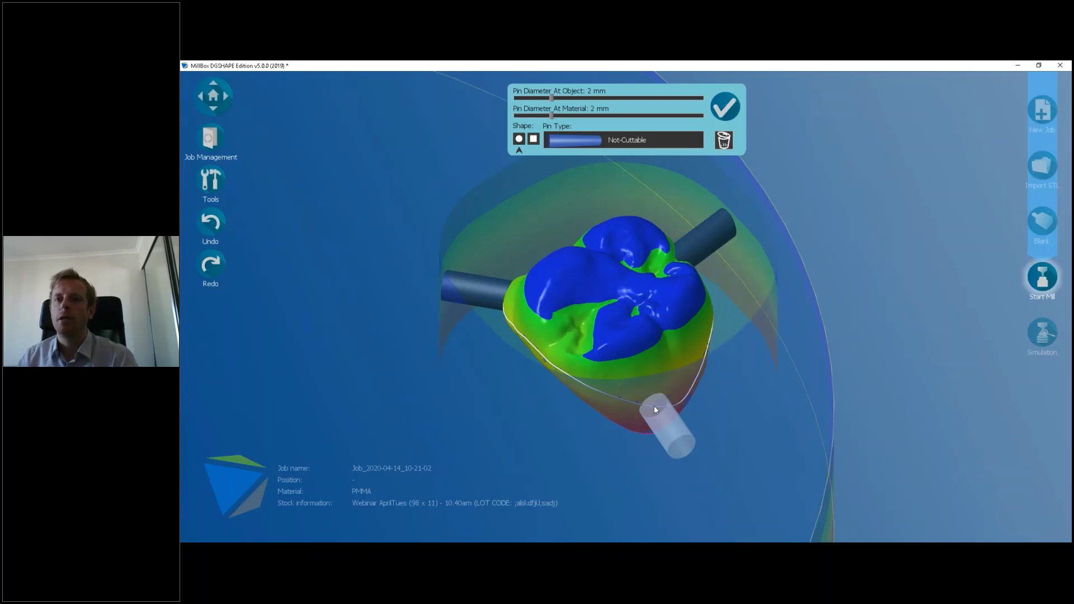
{"action": "double_click", "coordinate": [654, 409]}
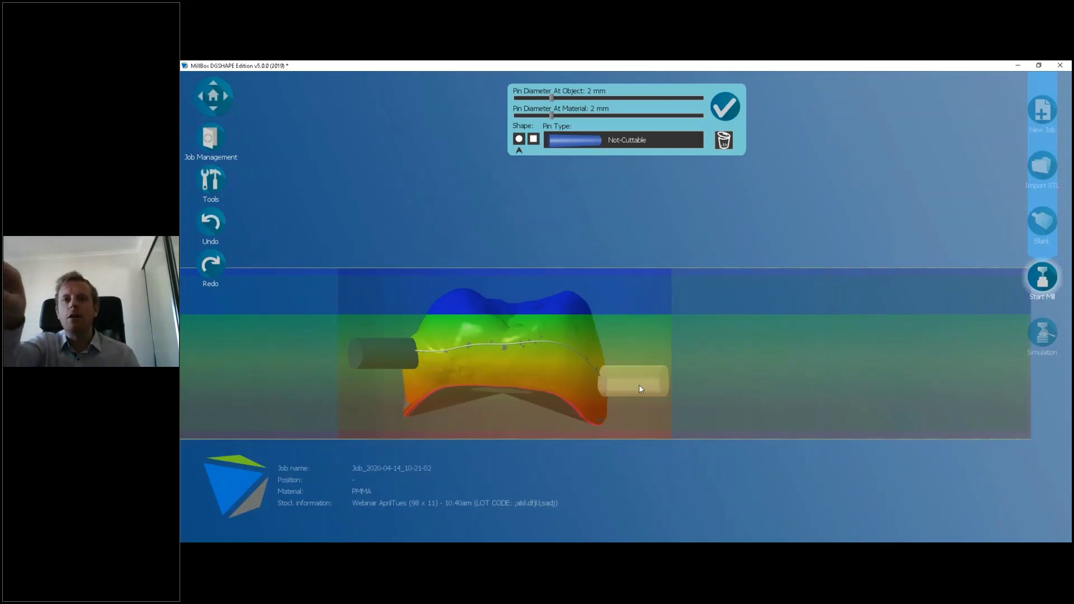
{"action": "left_click", "coordinate": [641, 389]}
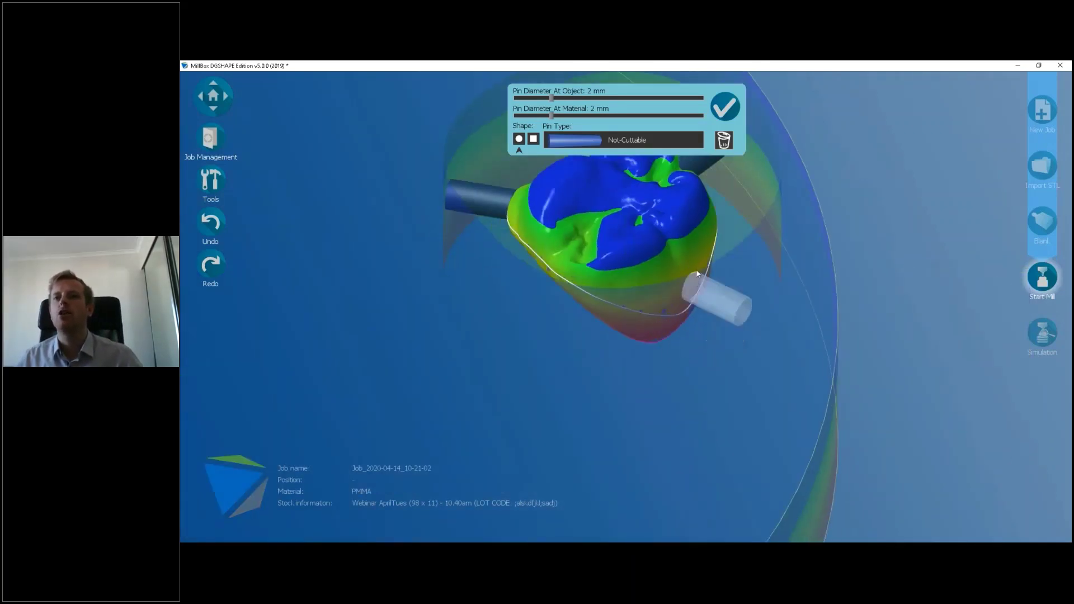
{"action": "mouse_move", "coordinate": [667, 311]}
{"action": "left_mouse_down"}
{"action": "mouse_move", "coordinate": [622, 299]}
{"action": "mouse_move", "coordinate": [677, 304]}
{"action": "mouse_move", "coordinate": [697, 264]}
{"action": "mouse_move", "coordinate": [689, 290]}
{"action": "mouse_move", "coordinate": [636, 304]}
{"action": "mouse_move", "coordinate": [665, 315]}
{"action": "left_mouse_up"}
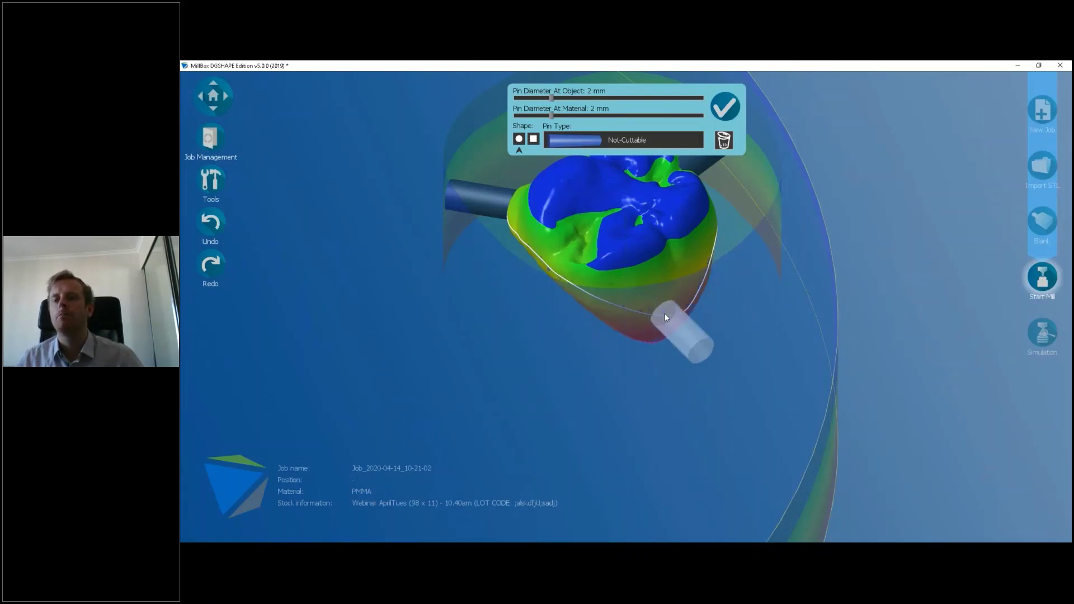
{"action": "left_click", "coordinate": [754, 362]}
{"action": "scroll", "coordinate": [590, 392], "scroll_direction": "down", "scroll_amount": 3}
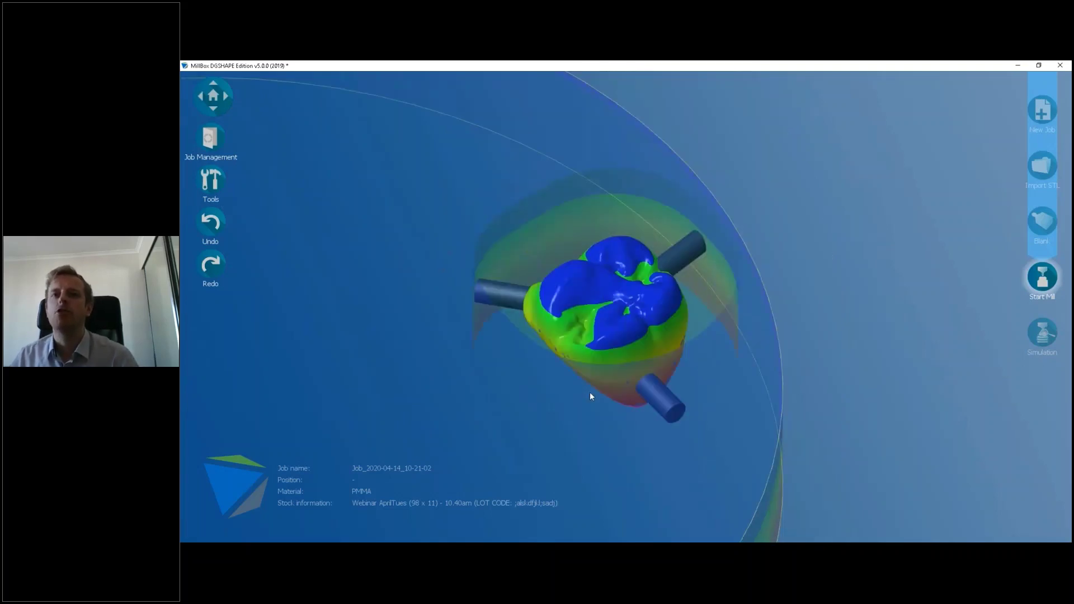
{"action": "right_click_drag", "start_coordinate": [593, 402], "coordinate": [605, 396]}
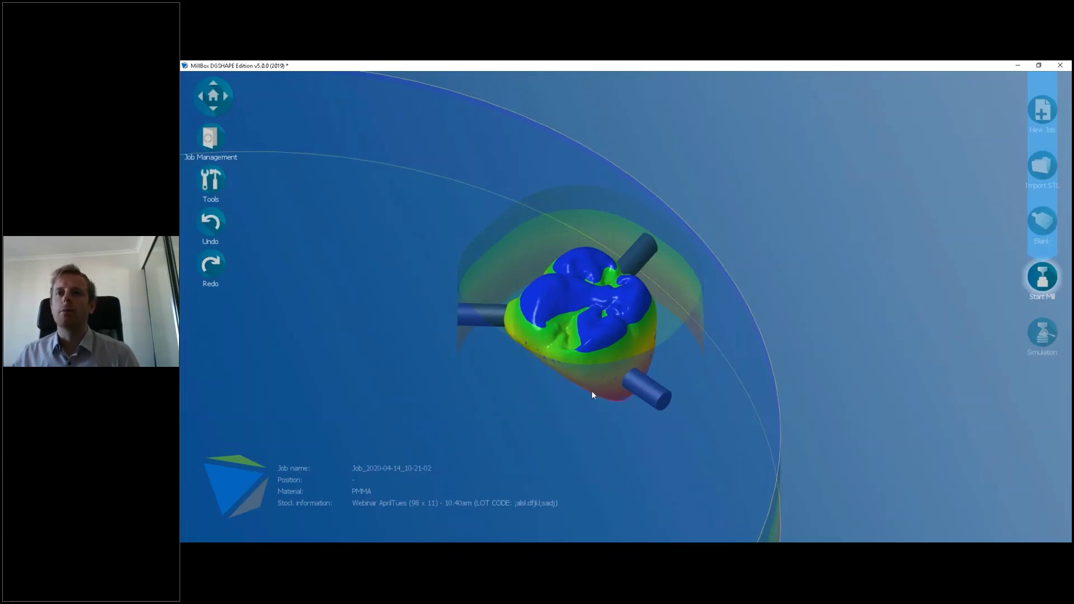
{"action": "right_click_drag", "start_coordinate": [496, 396], "coordinate": [469, 395]}
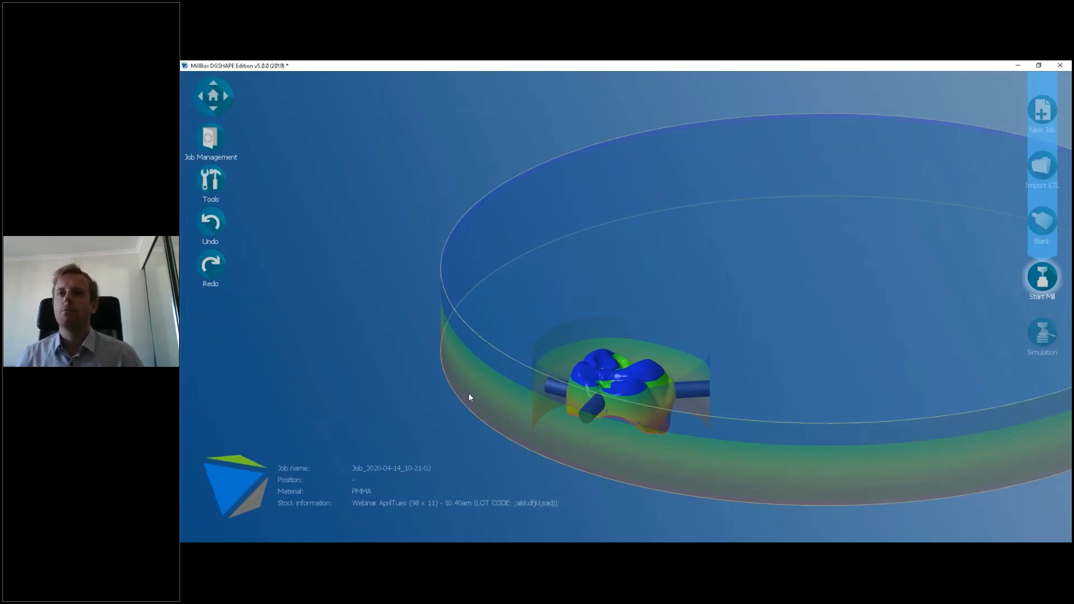
Step: Start a new job on the DWX-52DCi - US with PMMA as the material
{"action": "left_click", "coordinate": [1047, 117]}
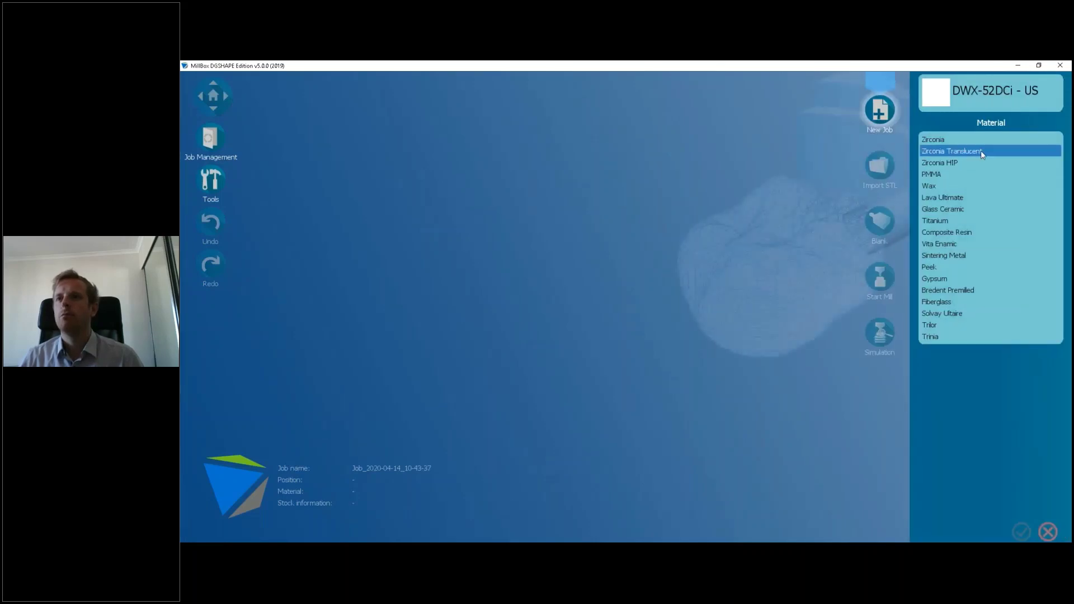
{"action": "left_click", "coordinate": [951, 151]}
{"action": "left_click", "coordinate": [934, 174]}
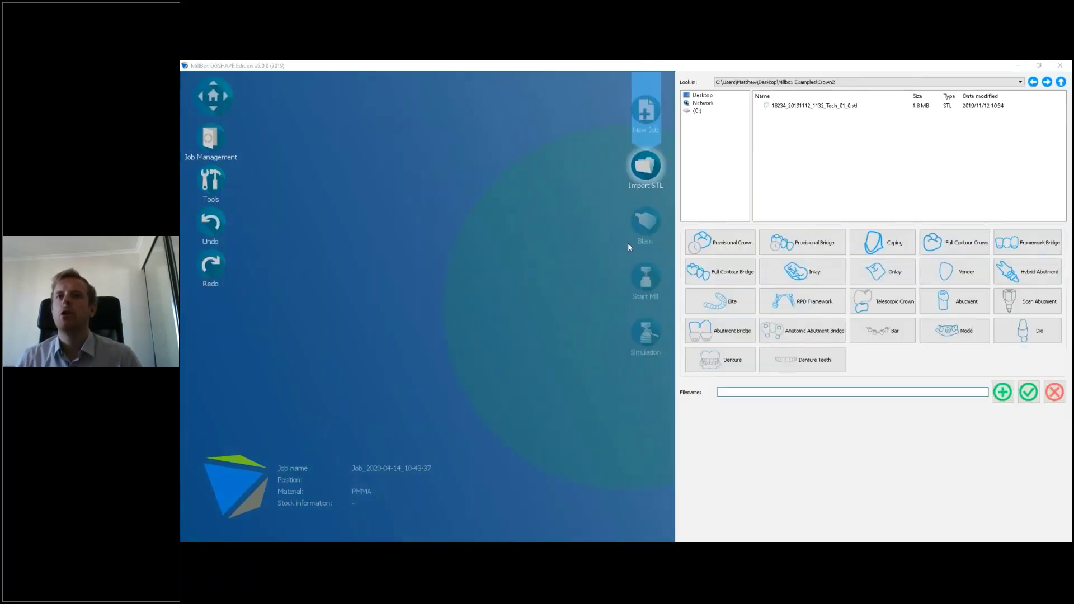
Step: Choose the STL file 28689_20200131_1237_2.stl from the Hybrid folder in Millbox Examples for import
{"action": "left_click", "coordinate": [1060, 83]}
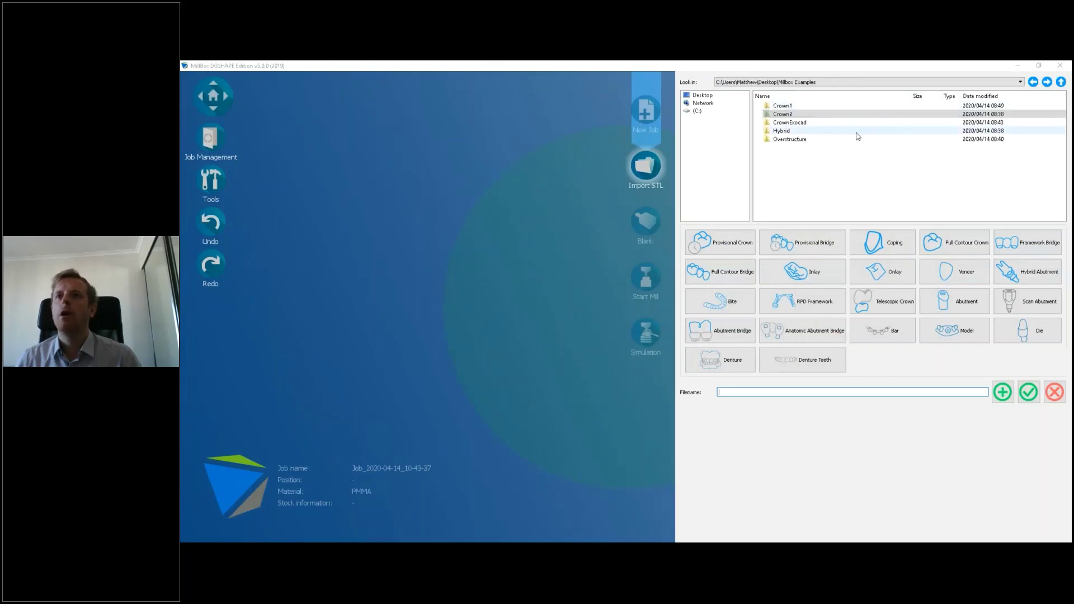
{"action": "double_click", "coordinate": [813, 132]}
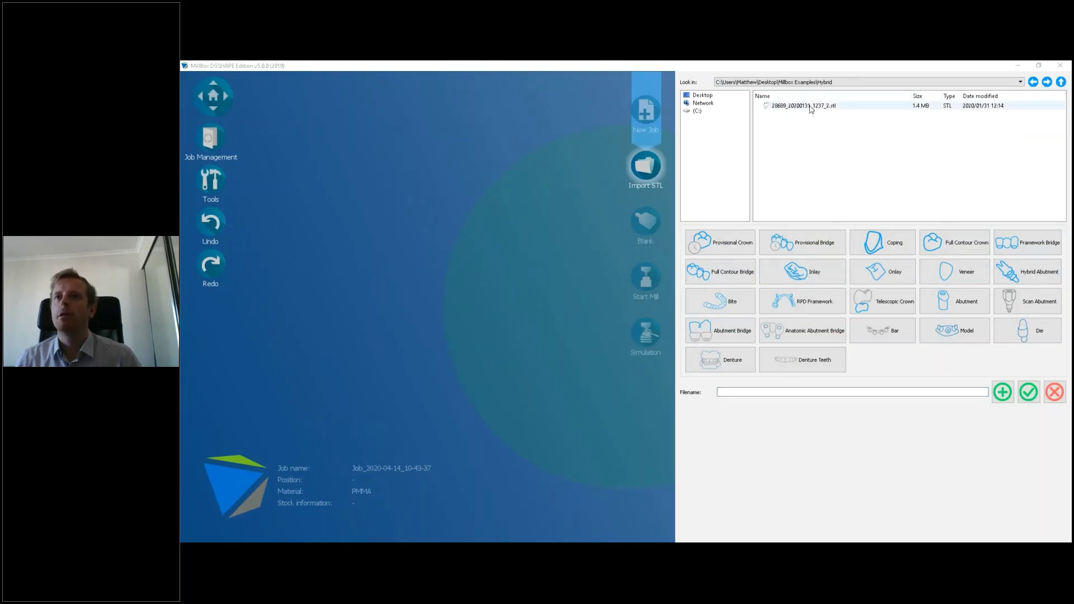
{"action": "left_click", "coordinate": [812, 106]}
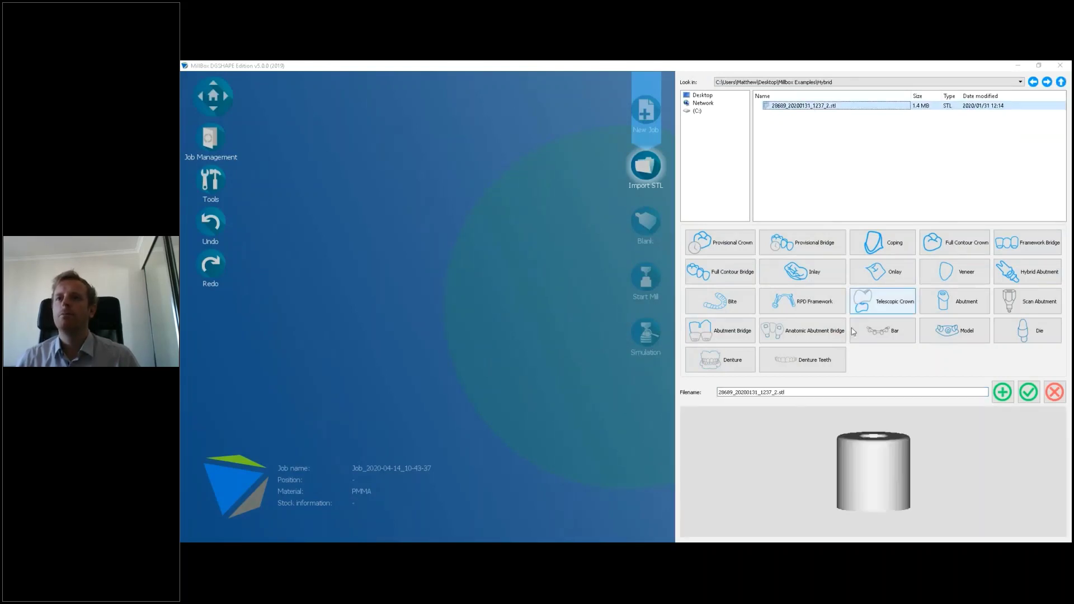
Step: Examine the hybrid cylinder in the enlarged preview, rotating it to inspect its screw hole and hollow underside
{"action": "double_click", "coordinate": [865, 452]}
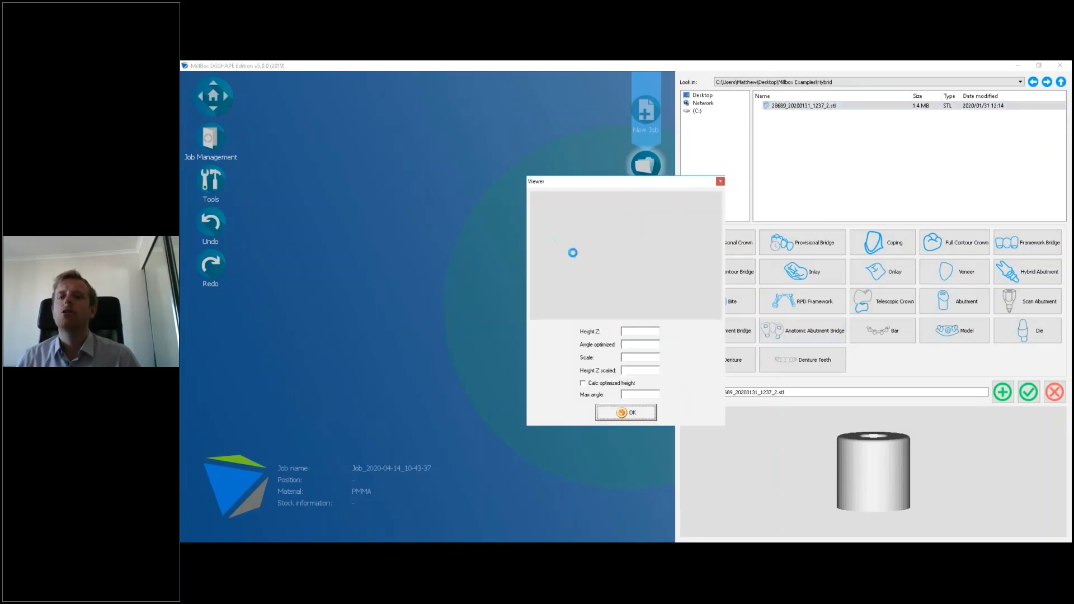
{"action": "left_click_drag", "start_coordinate": [618, 282], "coordinate": [658, 278]}
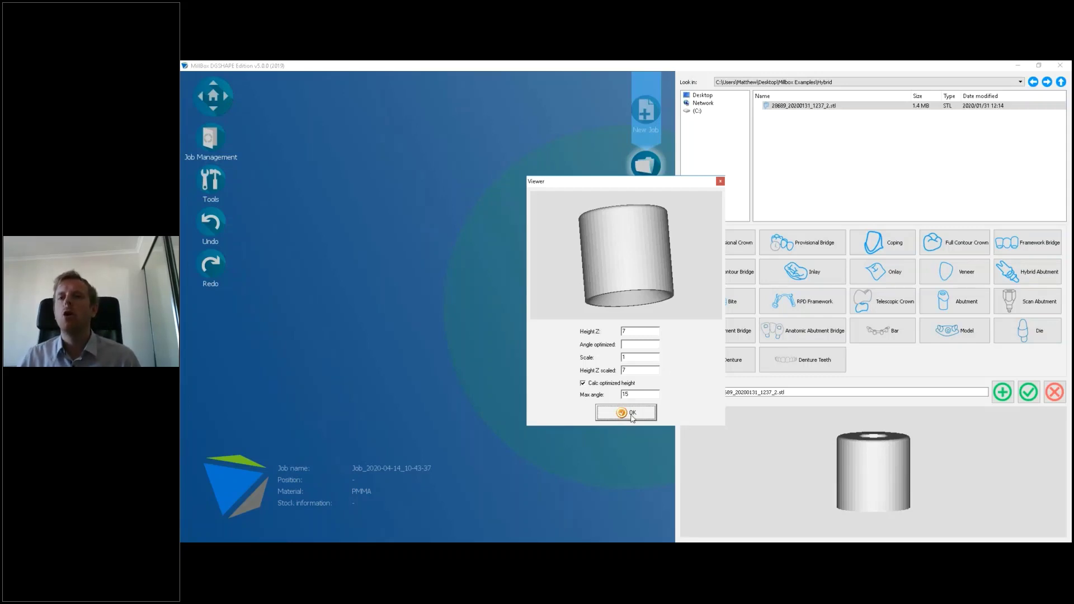
{"action": "left_click_drag", "start_coordinate": [614, 266], "coordinate": [648, 241]}
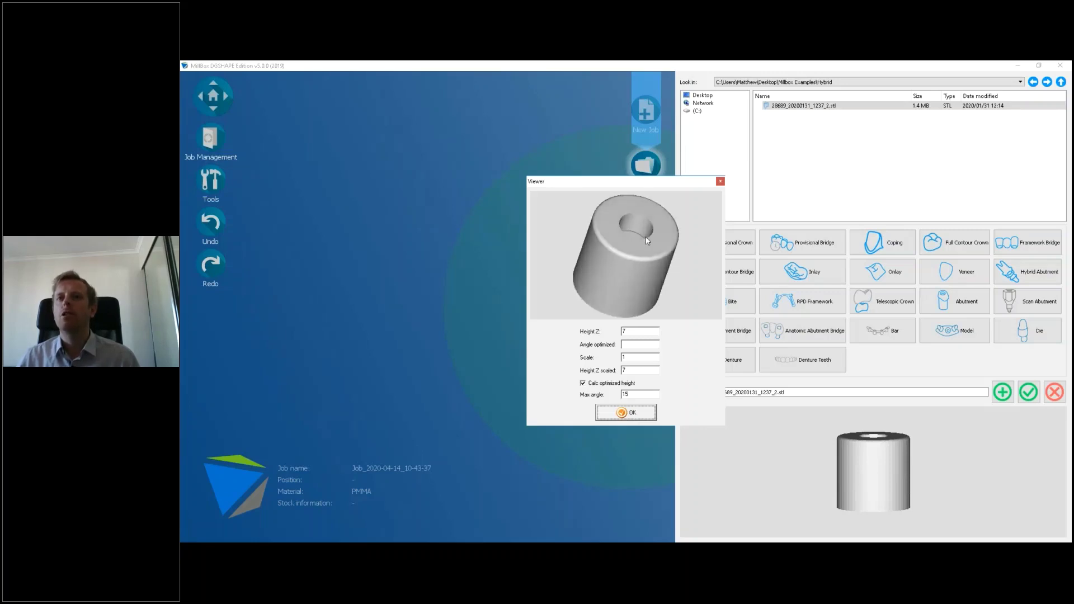
{"action": "left_click_drag", "start_coordinate": [623, 292], "coordinate": [651, 255]}
{"action": "left_click_drag", "start_coordinate": [631, 311], "coordinate": [589, 290]}
{"action": "left_click_drag", "start_coordinate": [591, 304], "coordinate": [616, 291]}
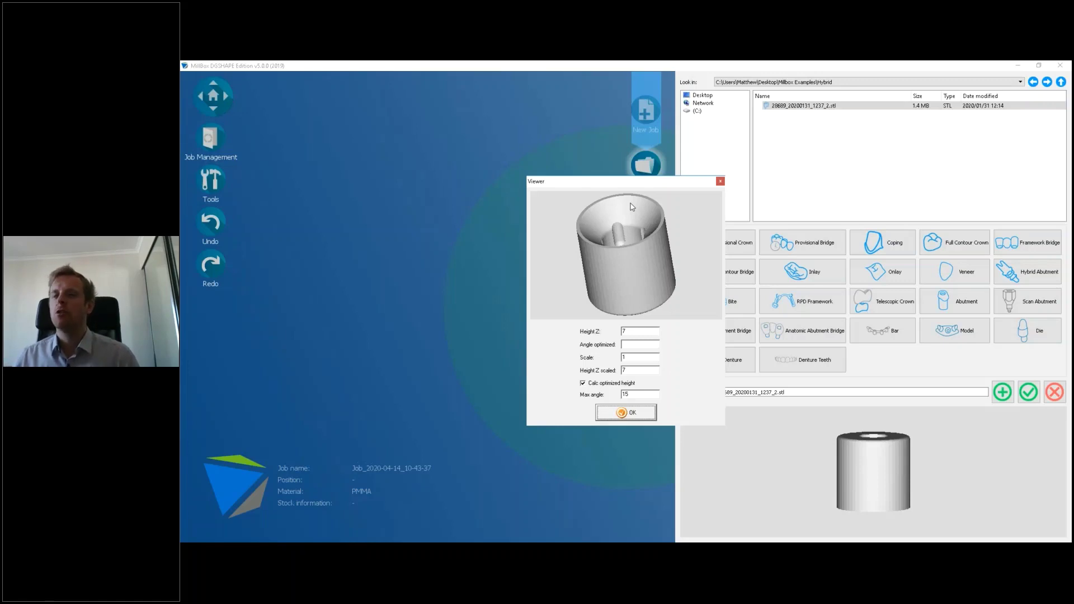
Step: Check the inside of the cylinder's bore in the enlarged preview, then import the file as a Hybrid Abutment
{"action": "scroll", "coordinate": [630, 207], "scroll_direction": "up", "scroll_amount": 4}
{"action": "left_click_drag", "start_coordinate": [627, 224], "coordinate": [613, 264]}
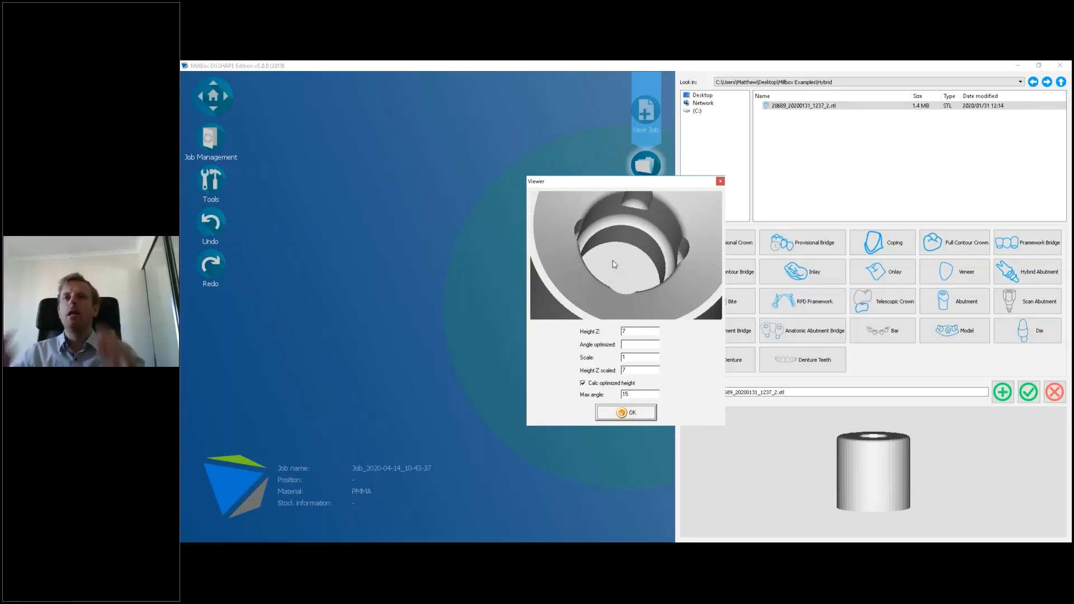
{"action": "left_click", "coordinate": [640, 416]}
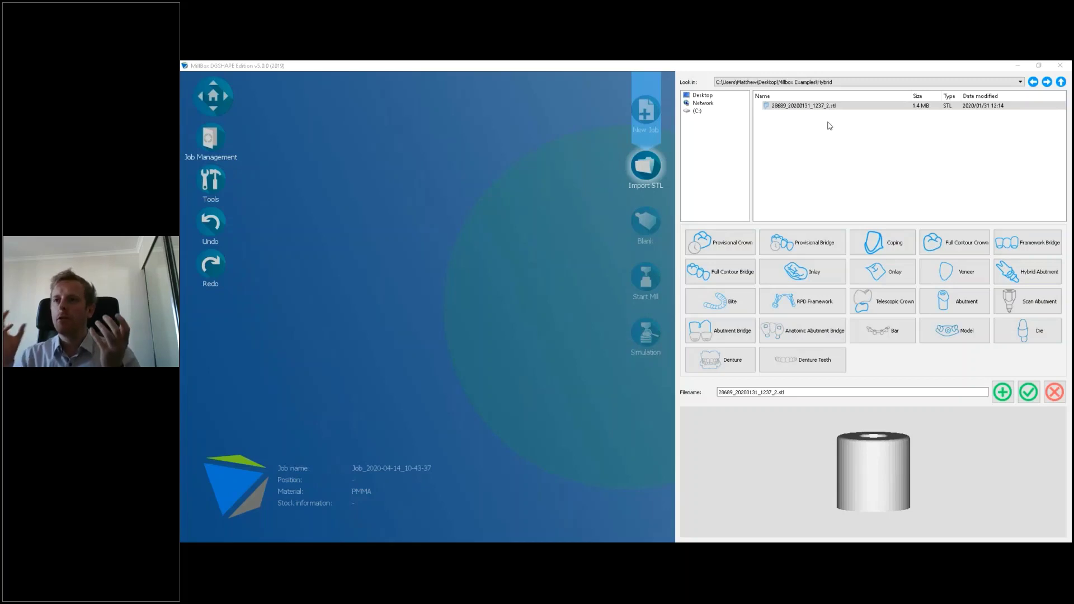
{"action": "left_click", "coordinate": [1028, 271]}
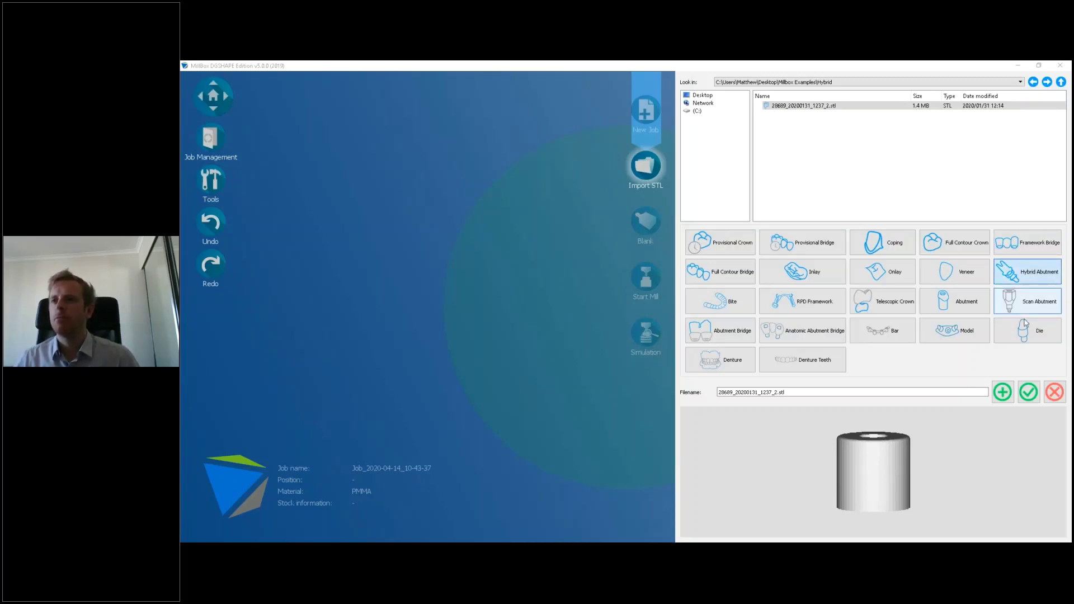
{"action": "left_click", "coordinate": [1029, 394]}
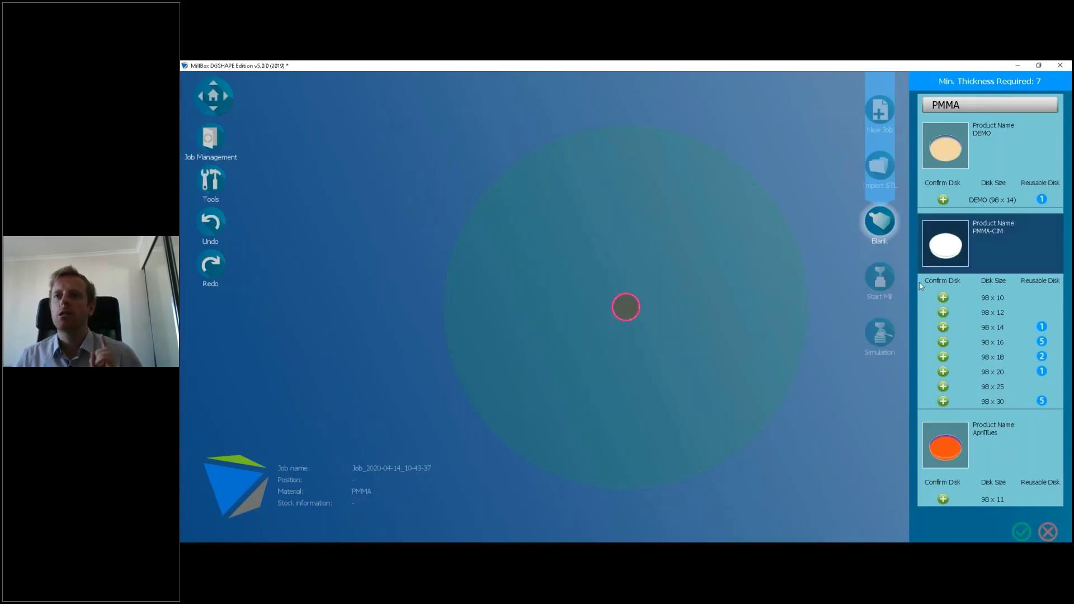
Step: Choose the 98 x 10 PMMA-CIM disk as the blank and dismiss the options that follow
{"action": "left_click", "coordinate": [943, 297]}
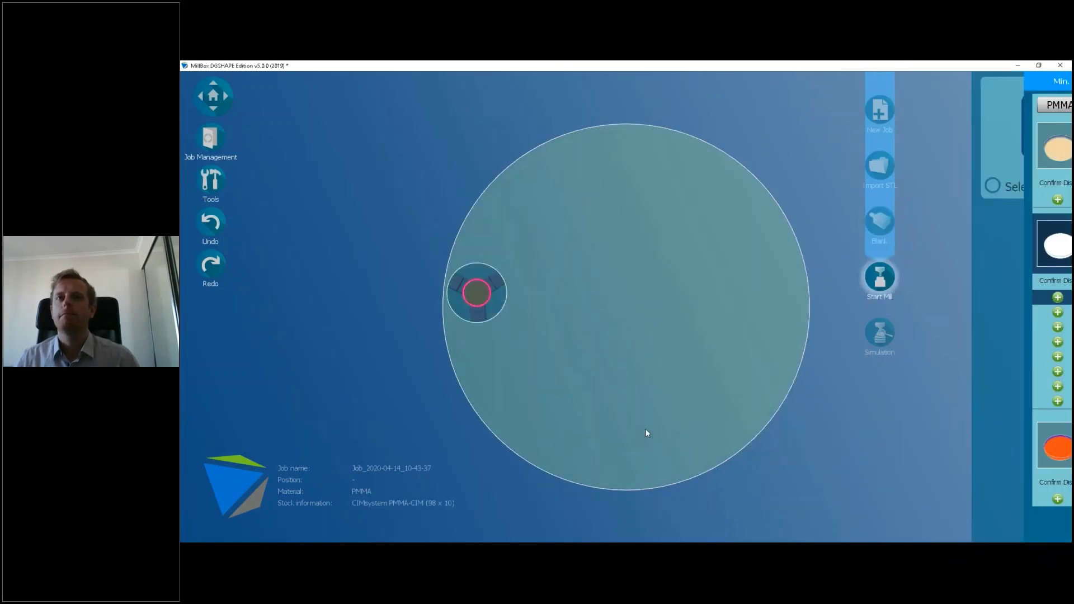
{"action": "left_click", "coordinate": [1047, 529]}
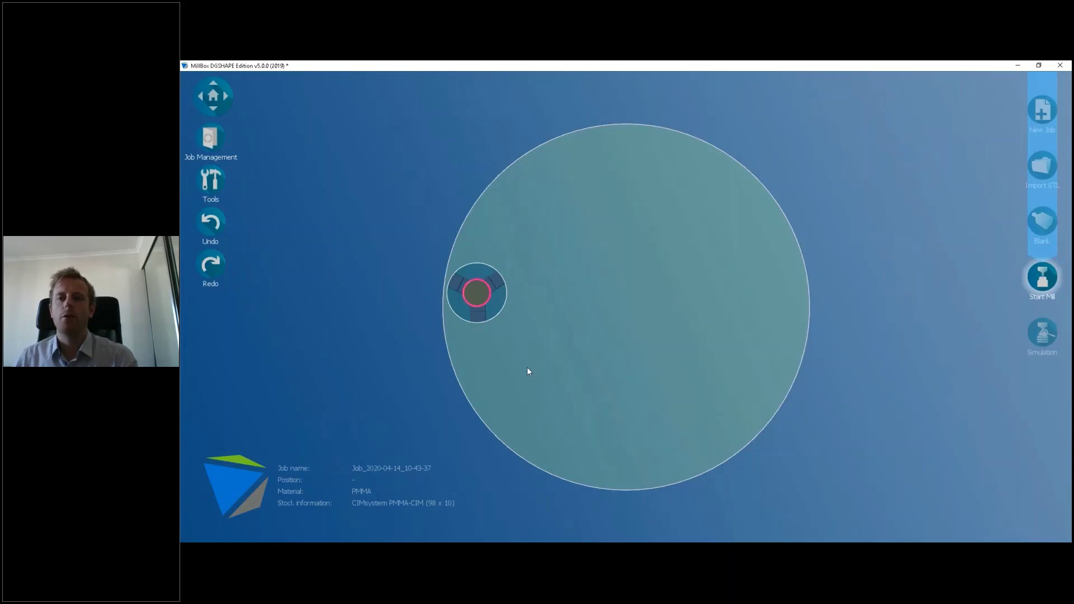
Step: Delete all three connectors around the hybrid cylinder
{"action": "key", "text": "Down"}
{"action": "scroll", "coordinate": [470, 308], "scroll_direction": "up", "scroll_amount": 5}
{"action": "middle_click_drag", "start_coordinate": [455, 315], "coordinate": [530, 299]}
{"action": "scroll", "coordinate": [670, 316], "scroll_direction": "up", "scroll_amount": 2}
{"action": "mouse_move", "coordinate": [704, 432]}
{"action": "middle_mouse_down"}
{"action": "mouse_move", "coordinate": [722, 409]}
{"action": "mouse_move", "coordinate": [703, 415]}
{"action": "middle_mouse_up"}
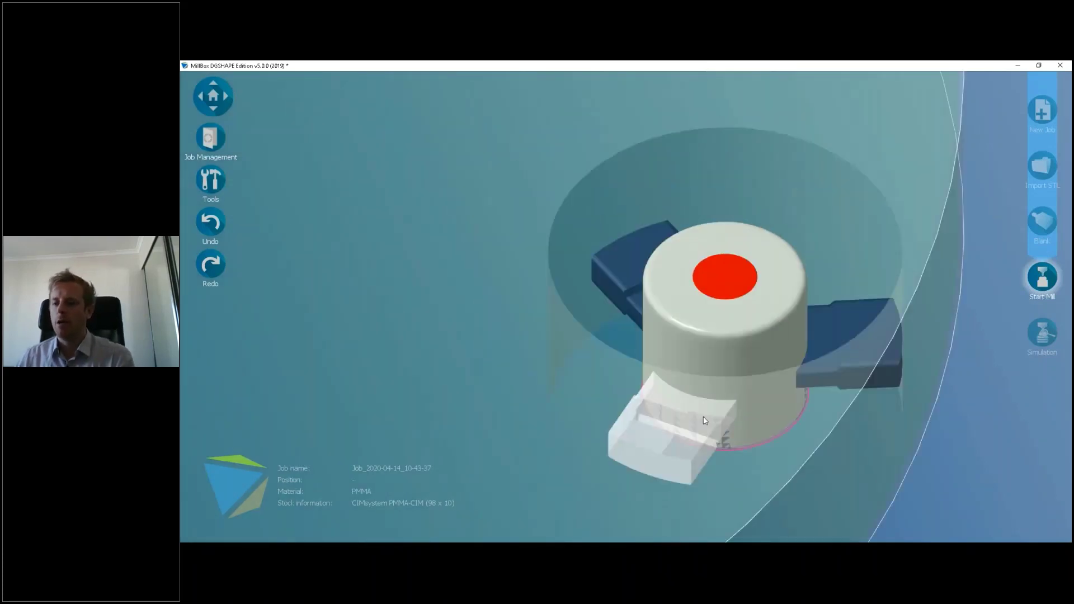
{"action": "left_click", "coordinate": [703, 417]}
{"action": "key", "text": "Delete"}
{"action": "key", "text": "Delete"}
{"action": "key", "text": "Delete"}
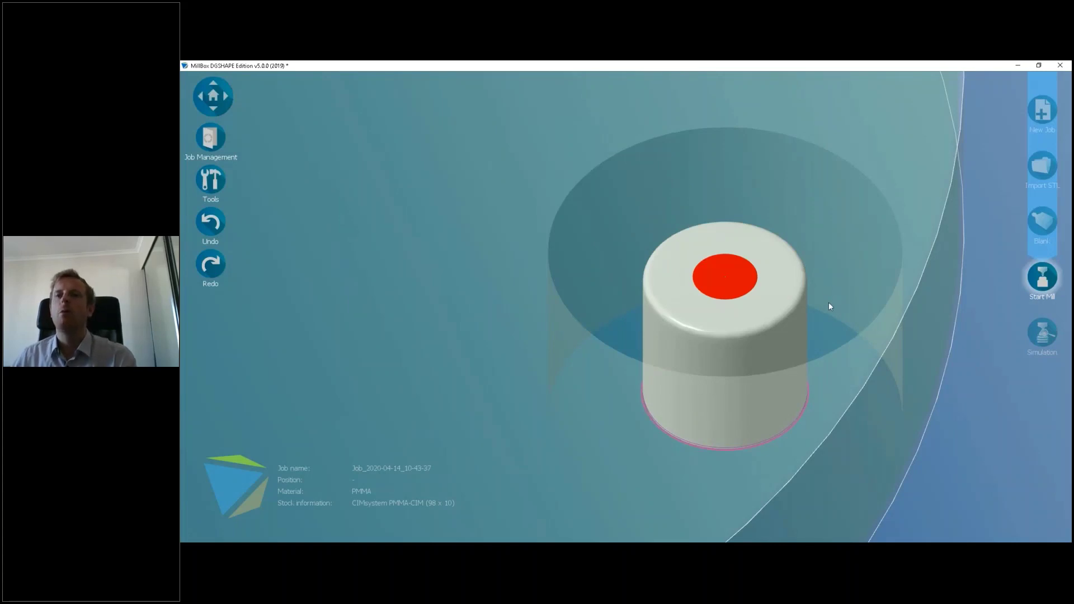
Step: Examine the hybrid cylinder within the blank from the side and check the margin lines around its underside
{"action": "key", "text": "Down"}
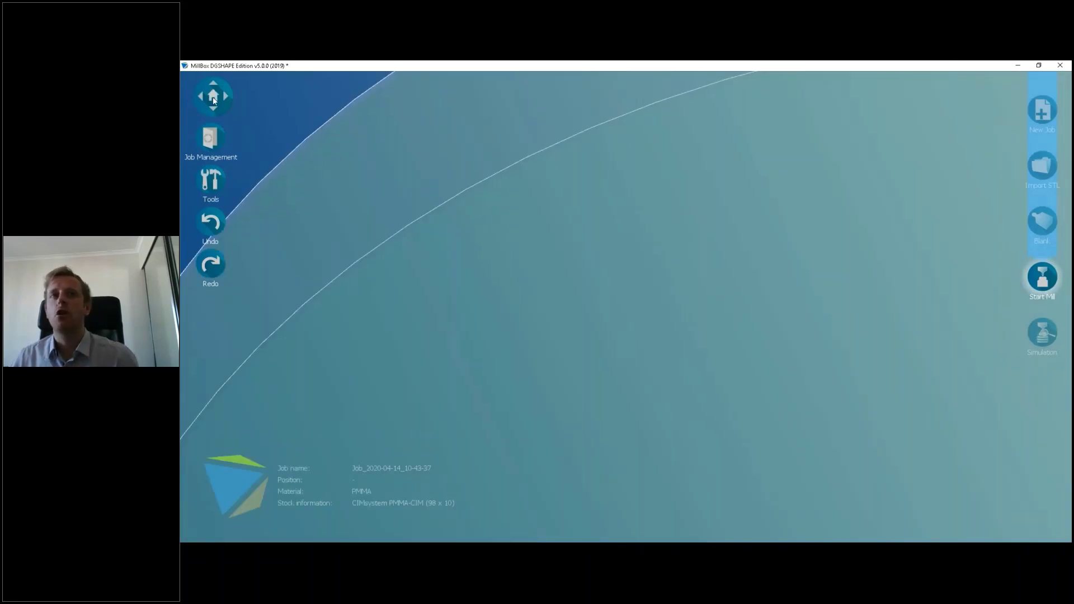
{"action": "key", "text": "ctrl"}
{"action": "key", "text": "ctrl"}
{"action": "left_click", "coordinate": [214, 101]}
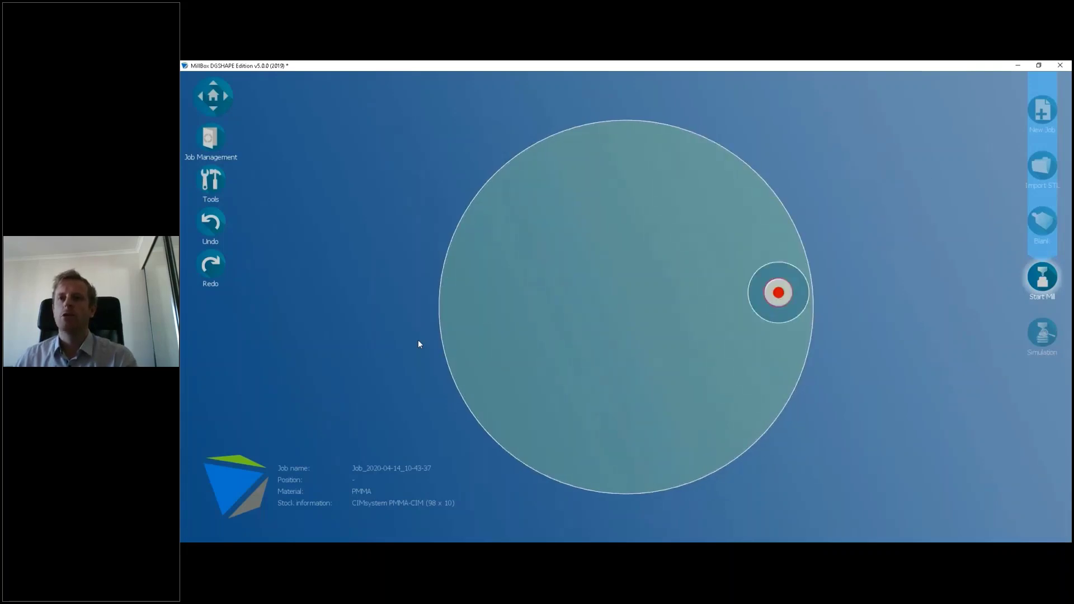
{"action": "scroll", "coordinate": [649, 288], "scroll_direction": "up", "scroll_amount": 5}
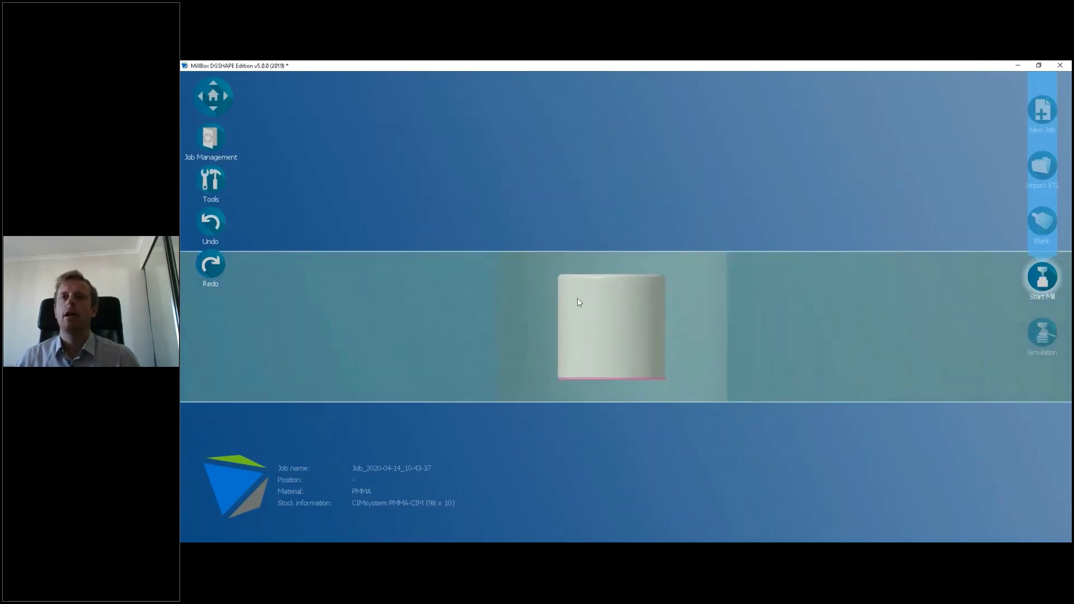
{"action": "scroll", "coordinate": [598, 351], "scroll_direction": "up", "scroll_amount": 3}
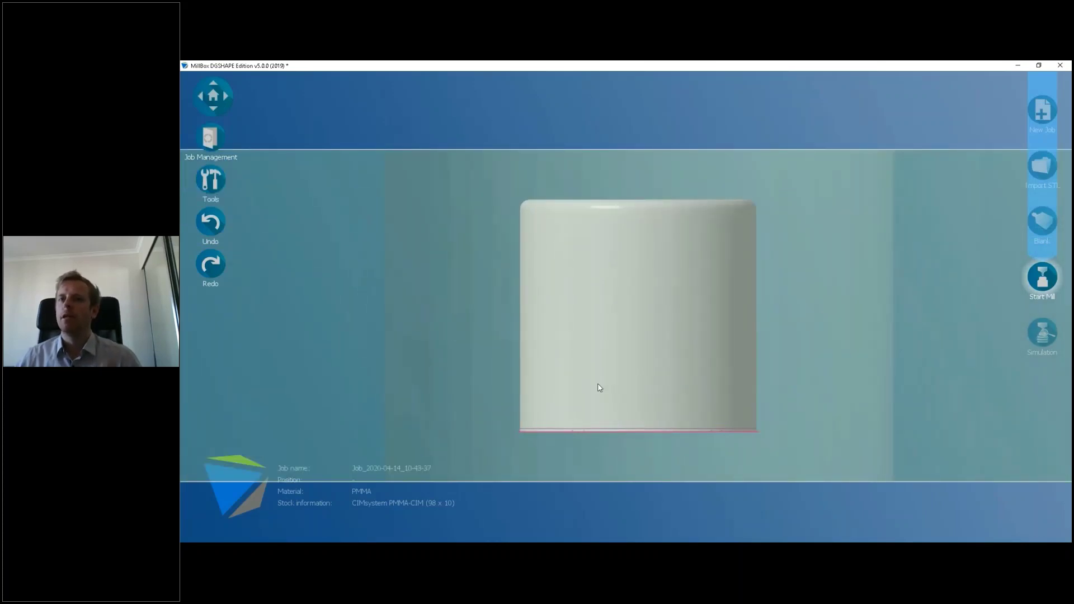
{"action": "right_click_drag", "start_coordinate": [644, 410], "coordinate": [531, 453]}
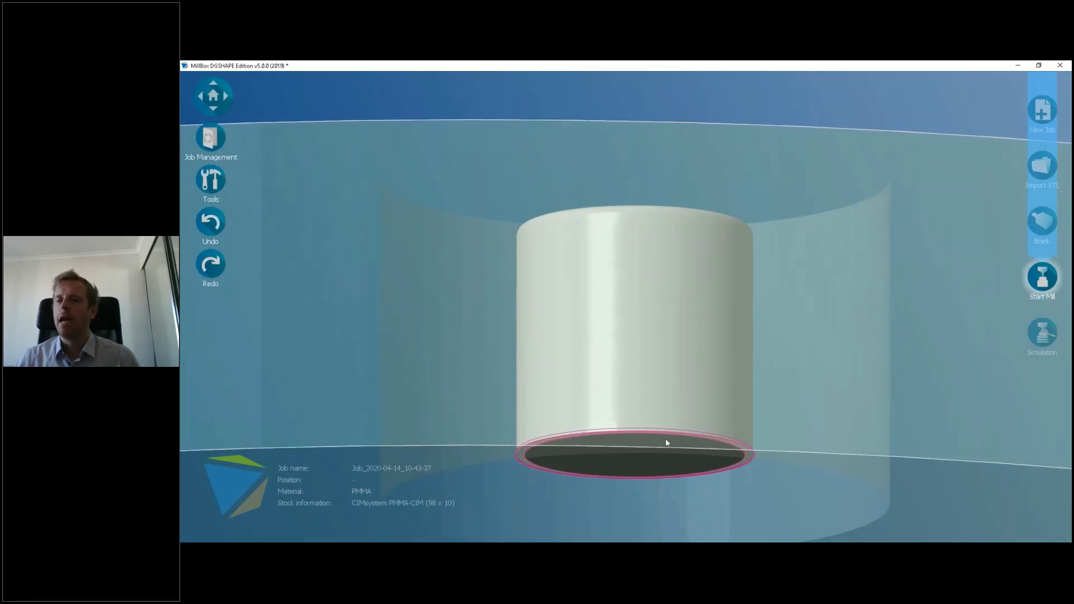
{"action": "right_click_drag", "start_coordinate": [659, 420], "coordinate": [652, 430]}
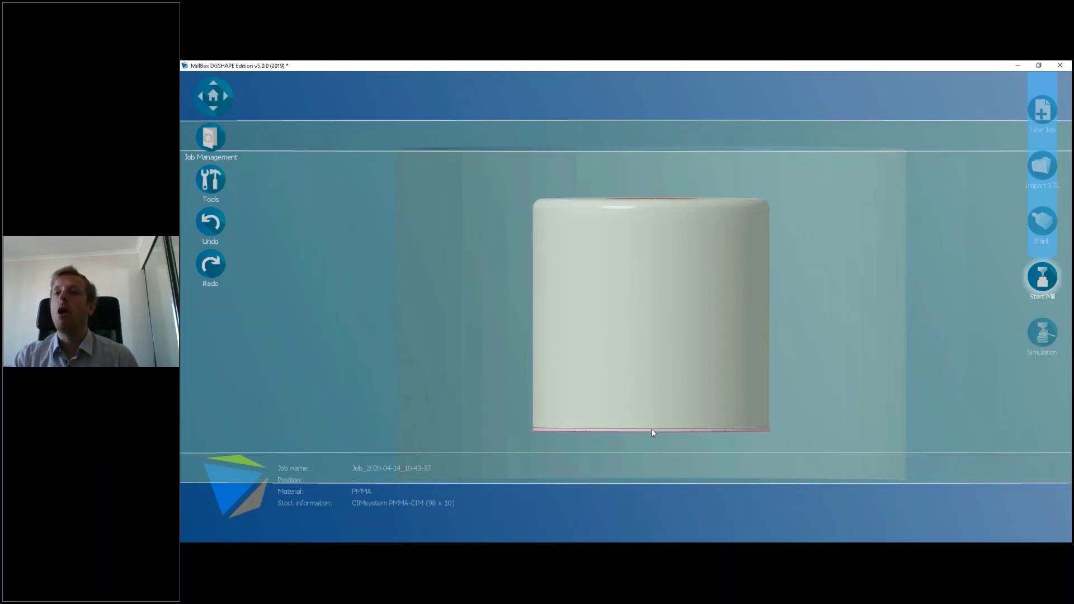
Step: Make the part transparent and examine its screw channel, the cap at each end and the internal connection geometry
{"action": "key", "text": "t"}
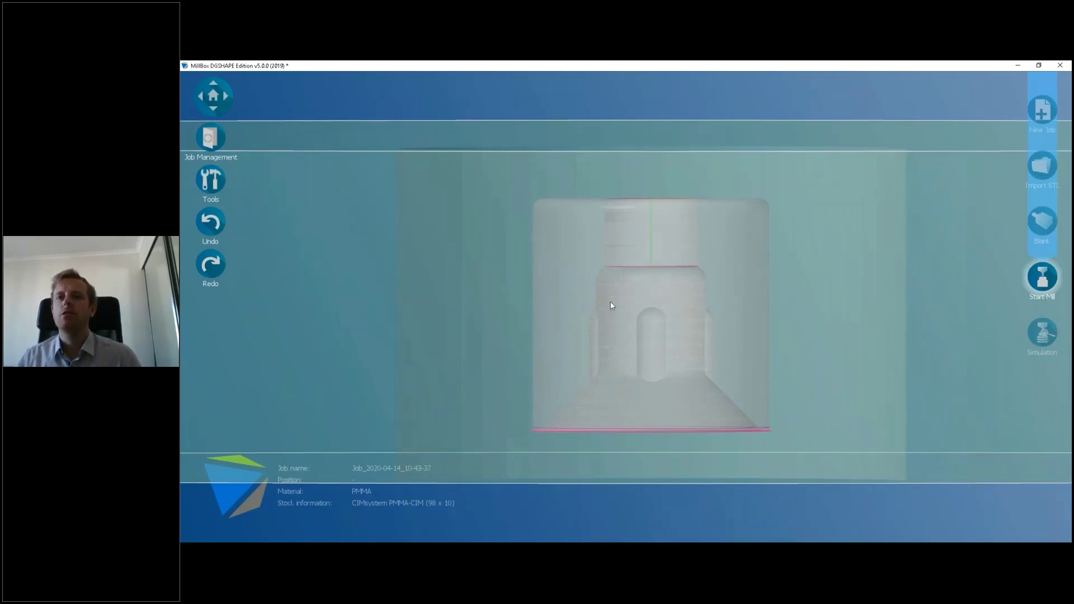
{"action": "left_click_drag", "start_coordinate": [716, 362], "coordinate": [677, 292]}
{"action": "scroll", "coordinate": [677, 293], "scroll_direction": "up", "scroll_amount": 5}
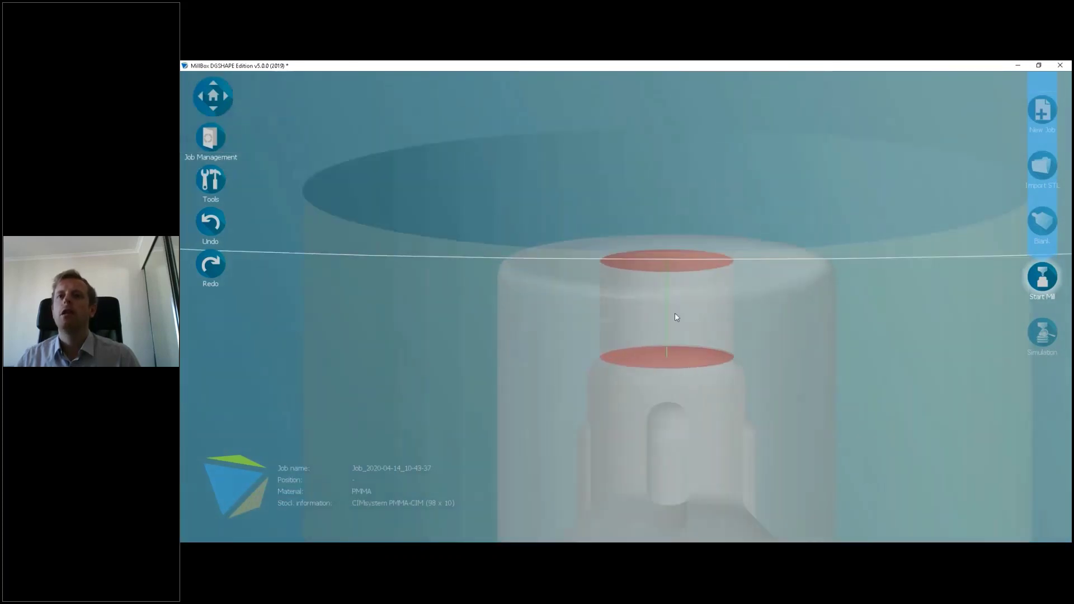
{"action": "scroll", "coordinate": [679, 337], "scroll_direction": "up", "scroll_amount": 2}
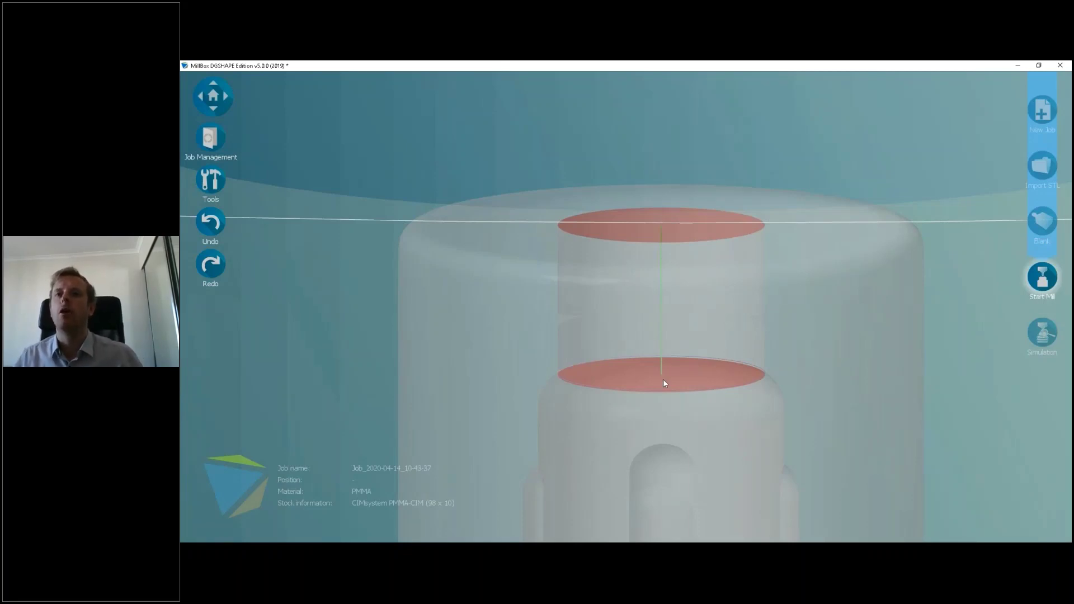
{"action": "scroll", "coordinate": [670, 438], "scroll_direction": "down", "scroll_amount": 5}
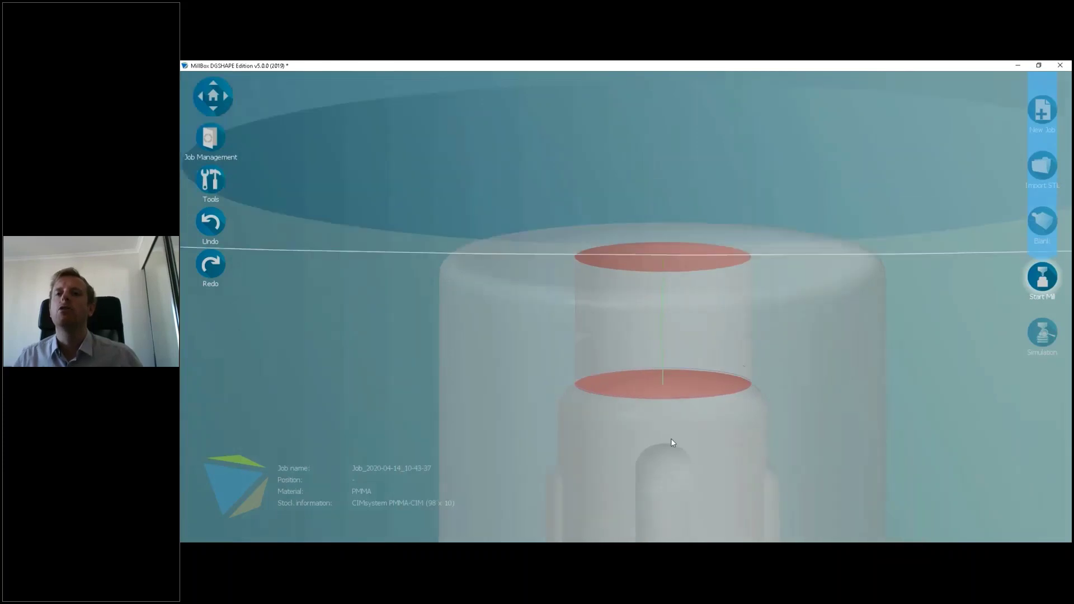
{"action": "middle_click_drag", "start_coordinate": [662, 443], "coordinate": [653, 351]}
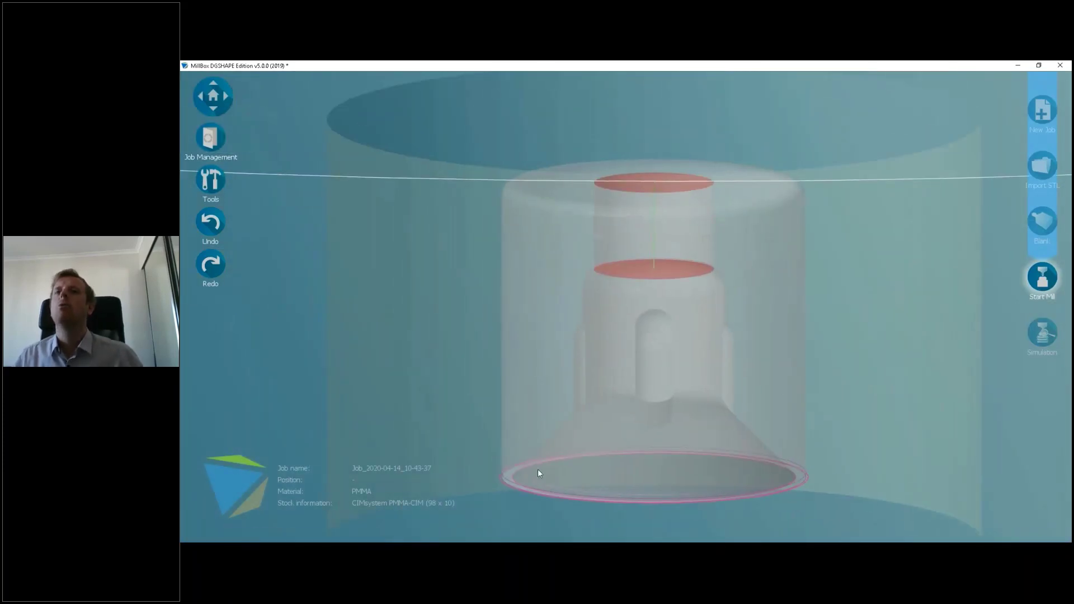
{"action": "left_click_drag", "start_coordinate": [634, 304], "coordinate": [686, 362]}
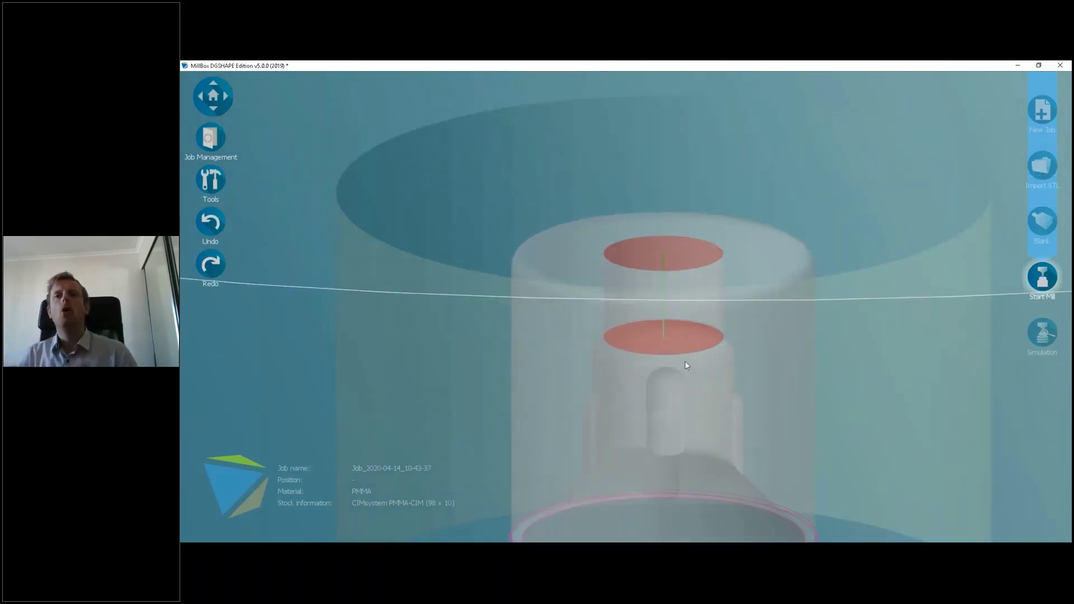
{"action": "left_click_drag", "start_coordinate": [685, 362], "coordinate": [703, 380]}
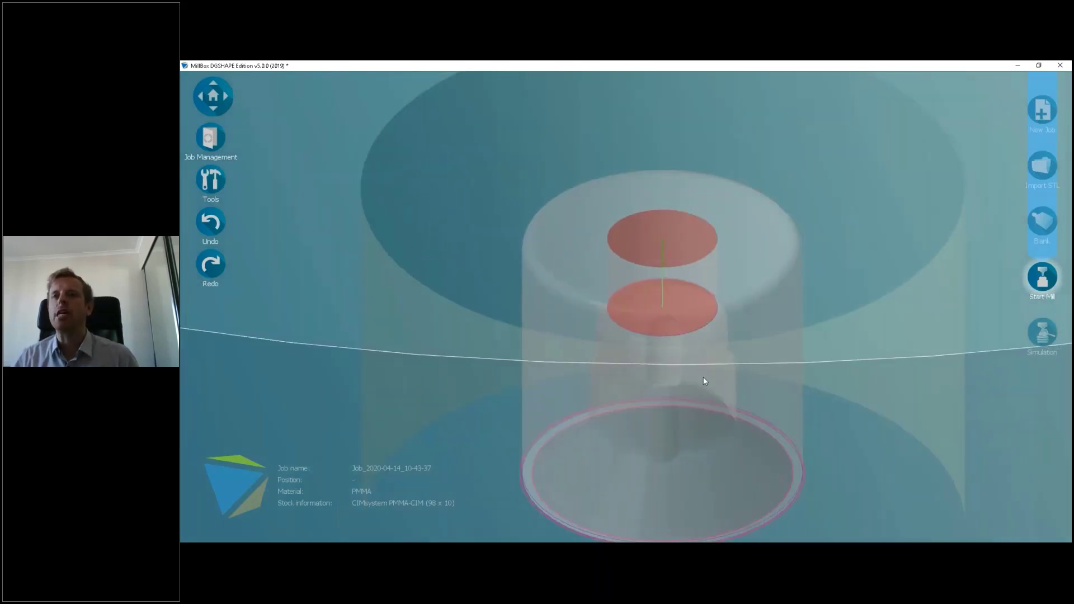
{"action": "scroll", "coordinate": [701, 312], "scroll_direction": "up", "scroll_amount": 4}
{"action": "middle_click_drag", "start_coordinate": [697, 369], "coordinate": [696, 367]}
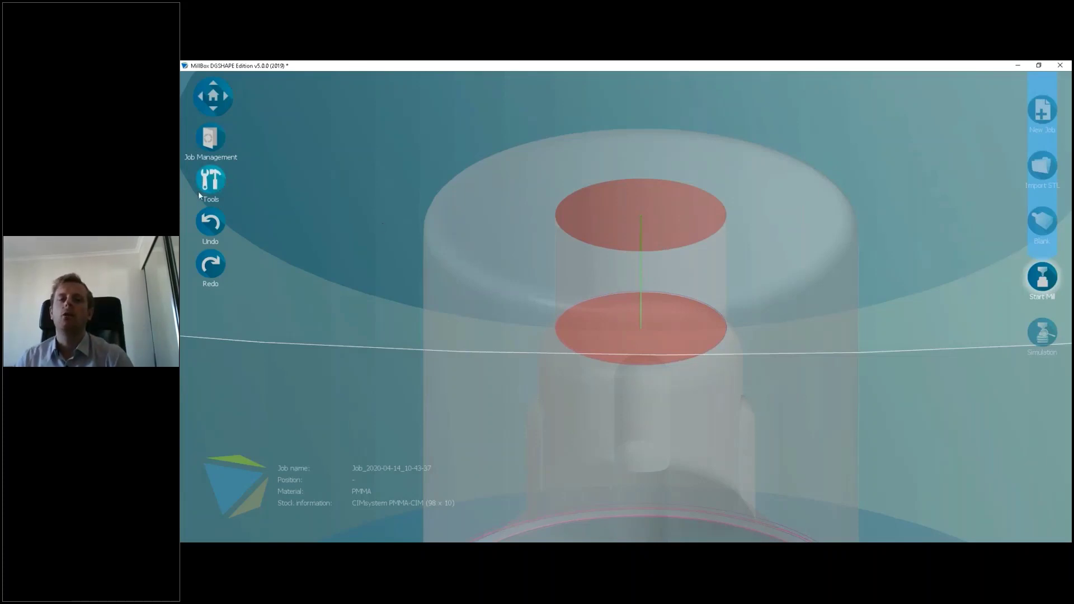
Step: Open the dimensions of the screw channel cylinder for editing with the Change cylinder size tool
{"action": "left_click", "coordinate": [212, 177]}
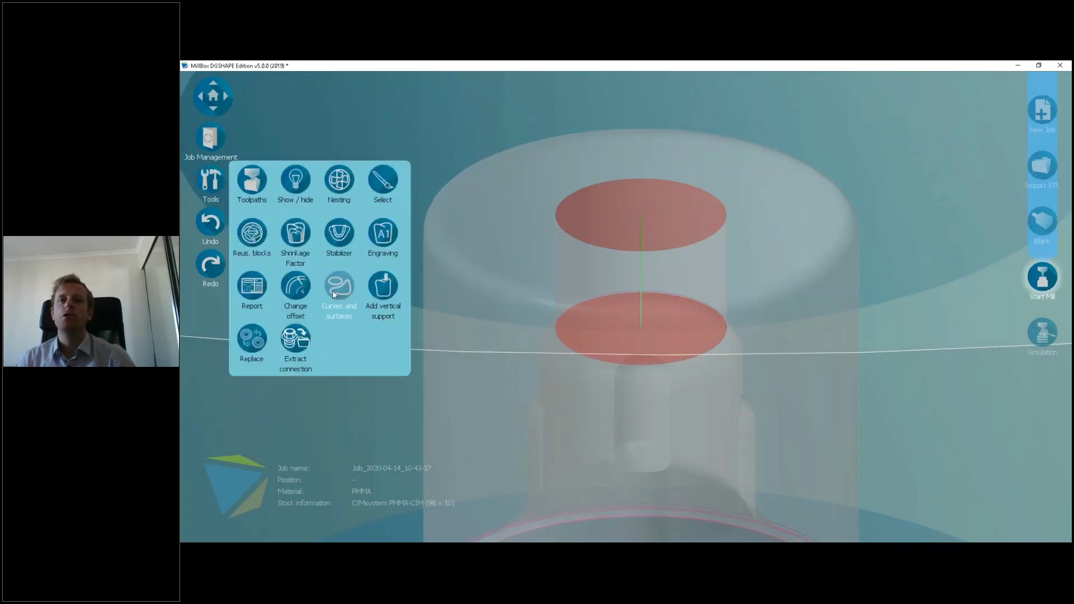
{"action": "left_click", "coordinate": [339, 288]}
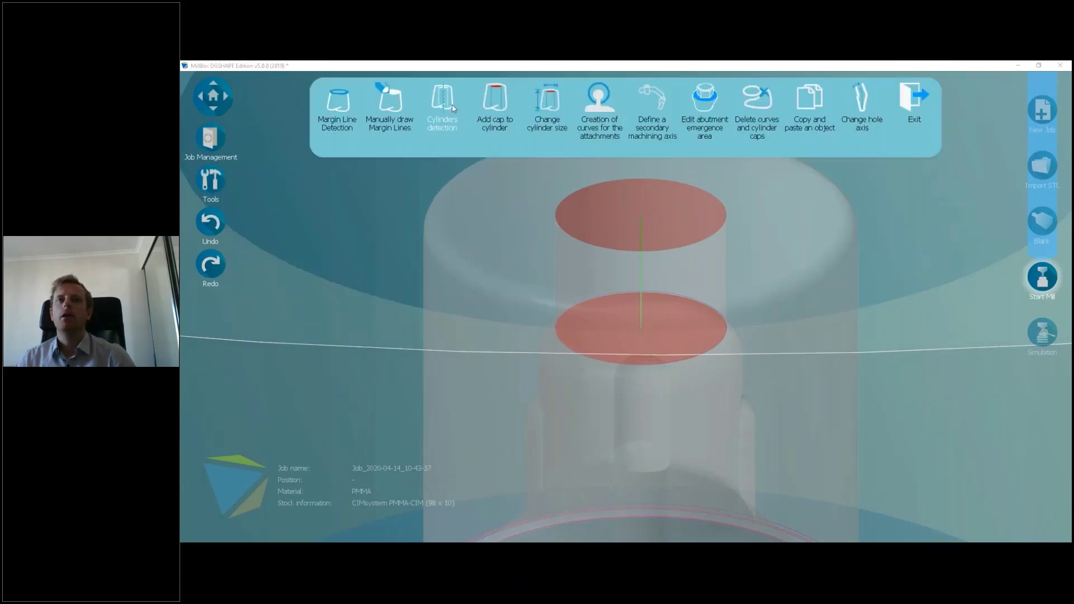
{"action": "left_click", "coordinate": [549, 107]}
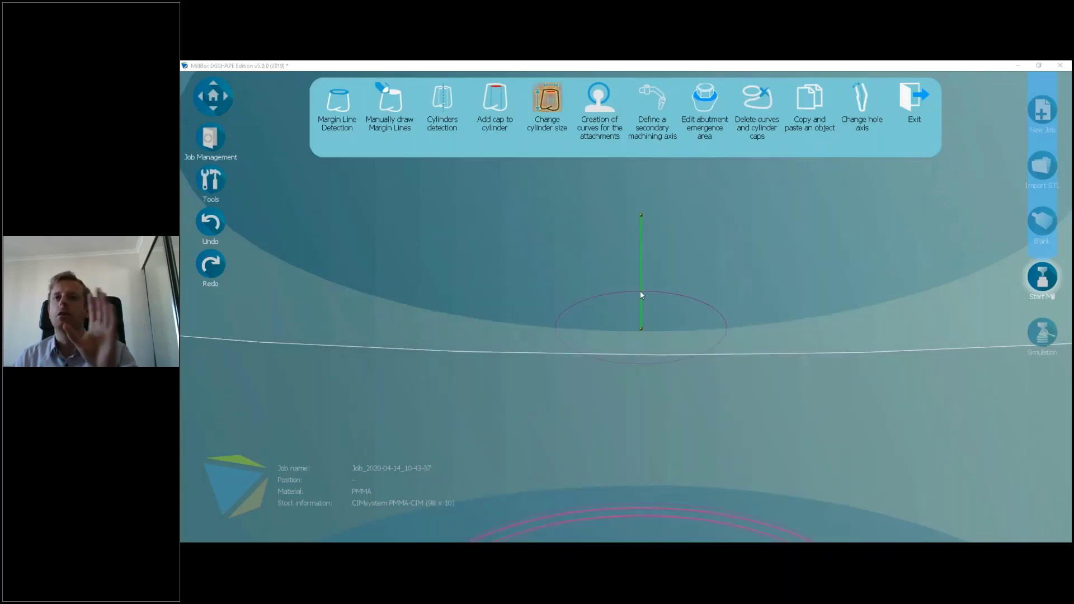
{"action": "left_click", "coordinate": [641, 246]}
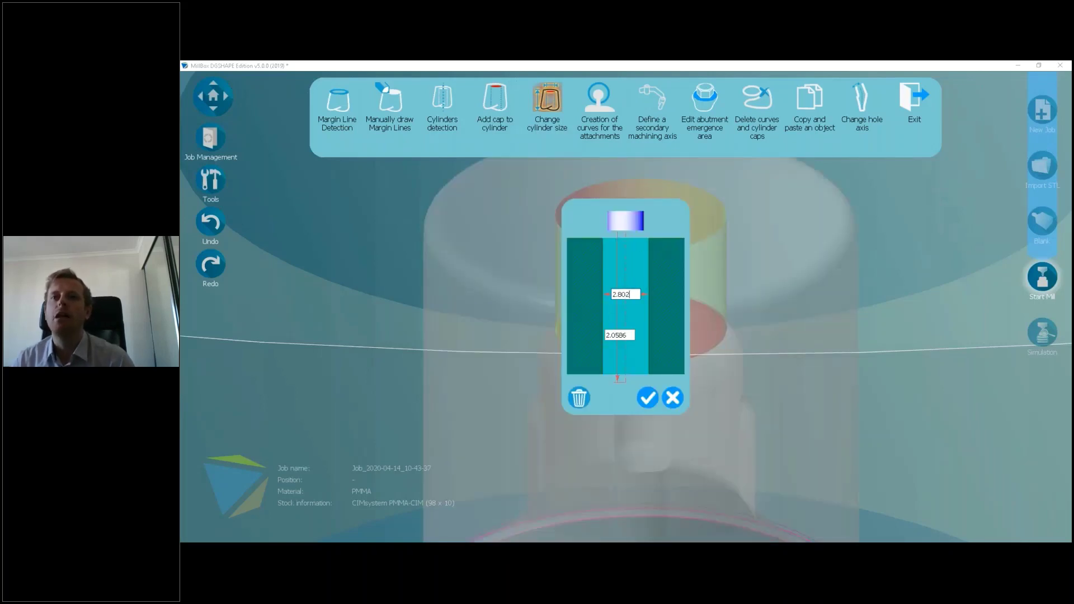
Step: Try diameters of 3, 3.5 and 2.5 for the screw channel cylinder
{"action": "left_click_drag", "start_coordinate": [615, 295], "coordinate": [612, 295]}
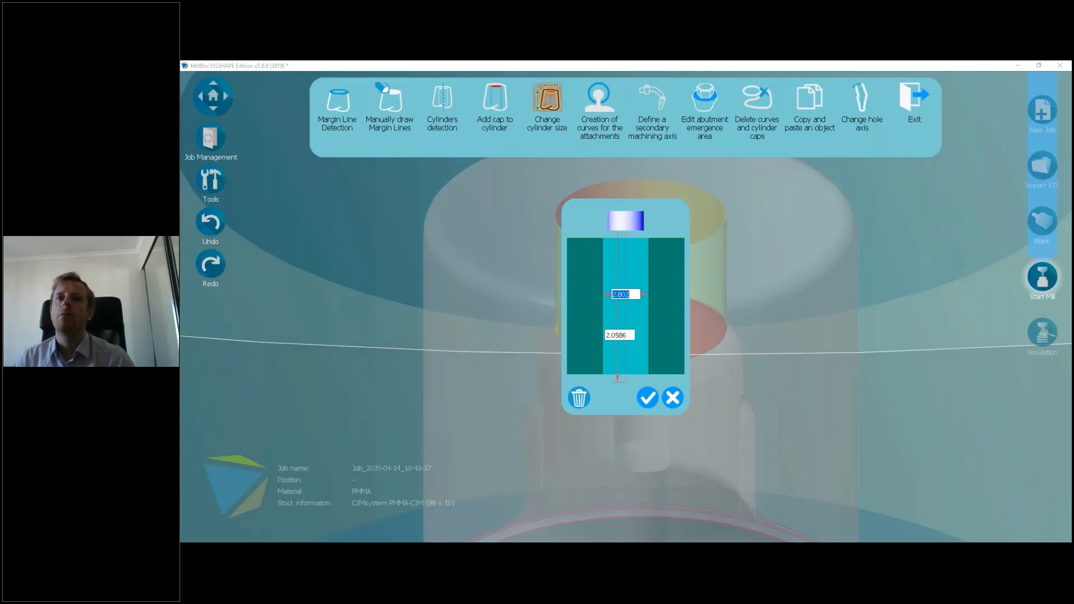
{"action": "type", "text": "3"}
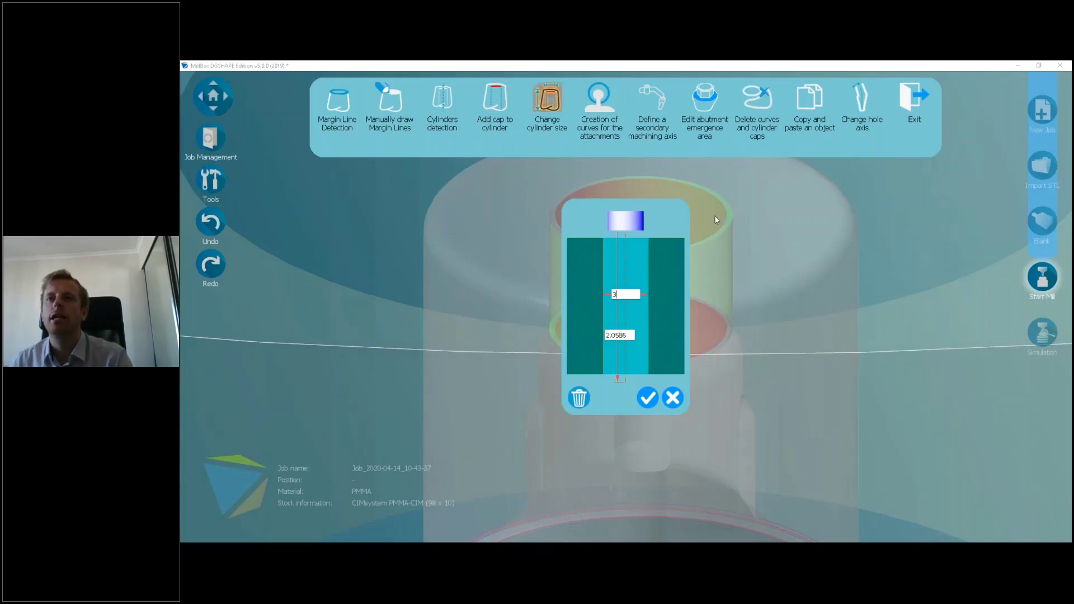
{"action": "type", "text": ".5"}
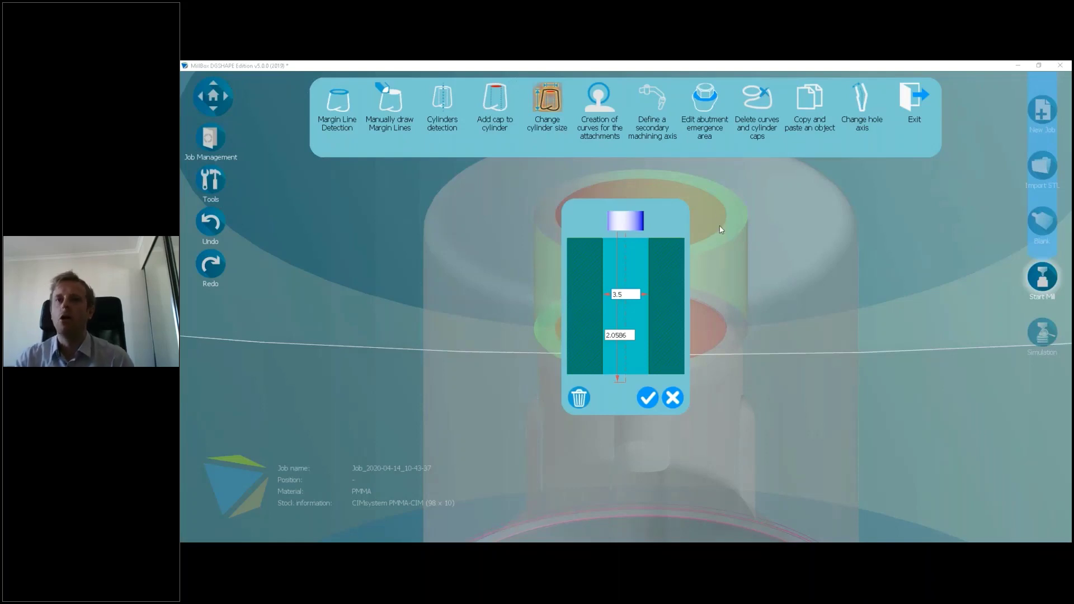
{"action": "key", "text": "BackSpace"}
{"action": "key", "text": "BackSpace"}
{"action": "key", "text": "BackSpace"}
{"action": "type", "text": "2.5"}
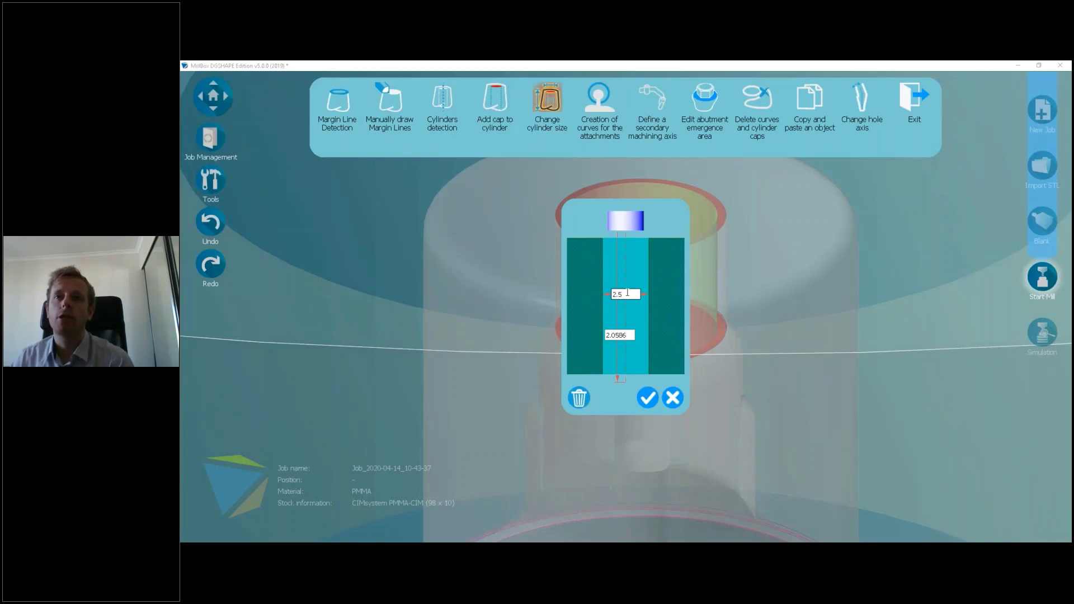
{"action": "left_click", "coordinate": [628, 295]}
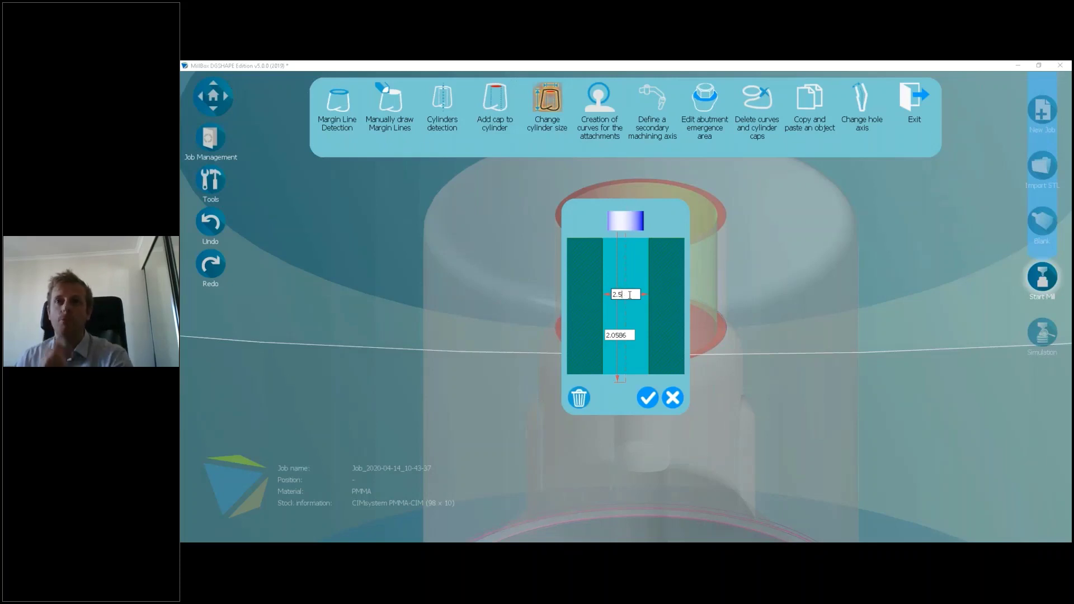
Step: Set the screw channel cylinder's diameter to 2.8 and apply the size
{"action": "left_click_drag", "start_coordinate": [630, 294], "coordinate": [612, 294]}
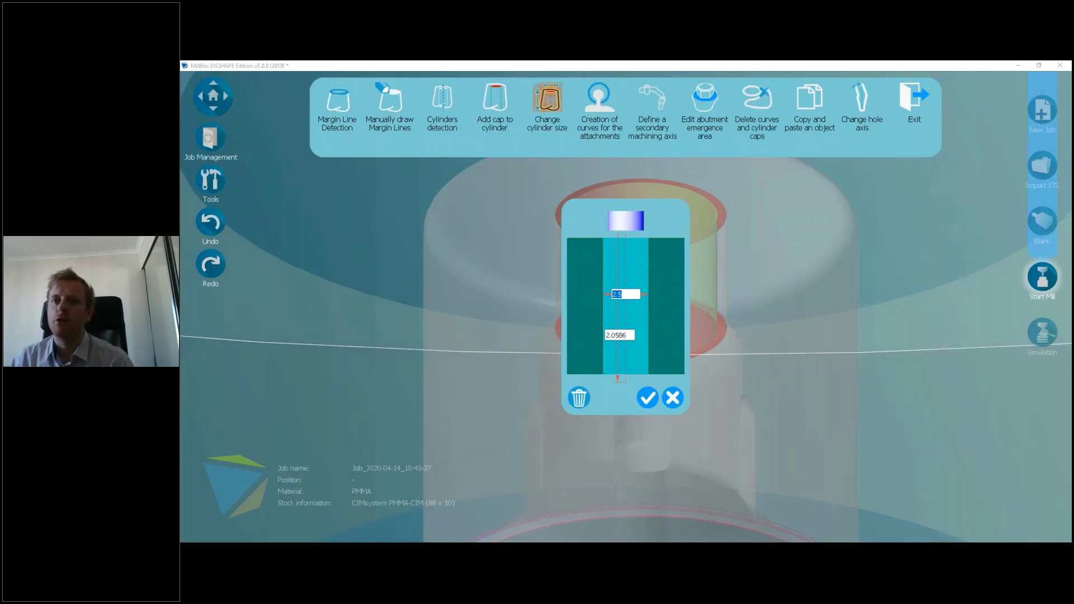
{"action": "type", "text": "2"}
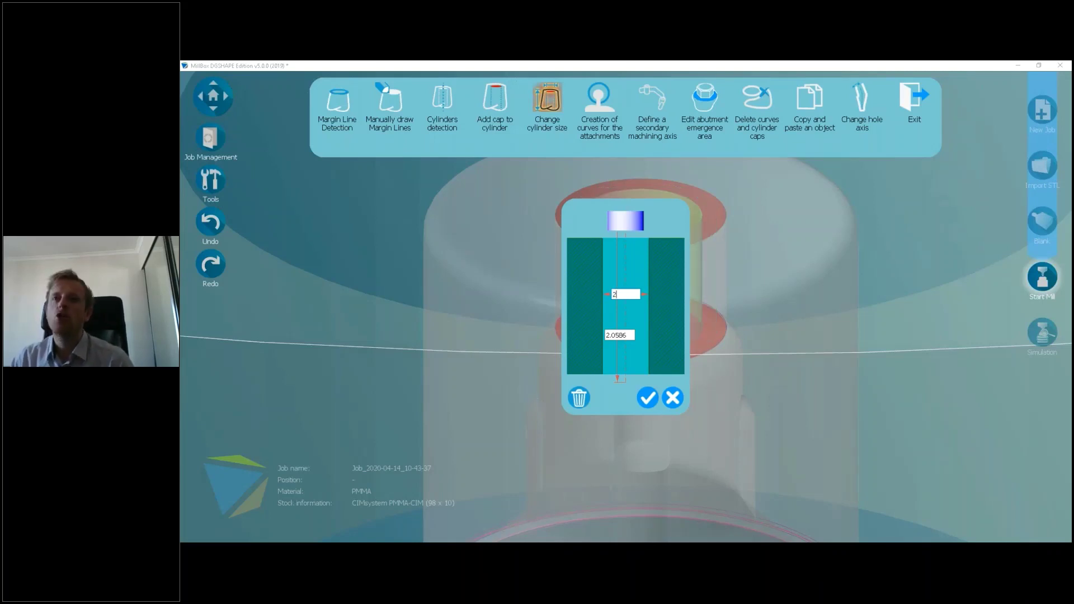
{"action": "type", "text": ".8"}
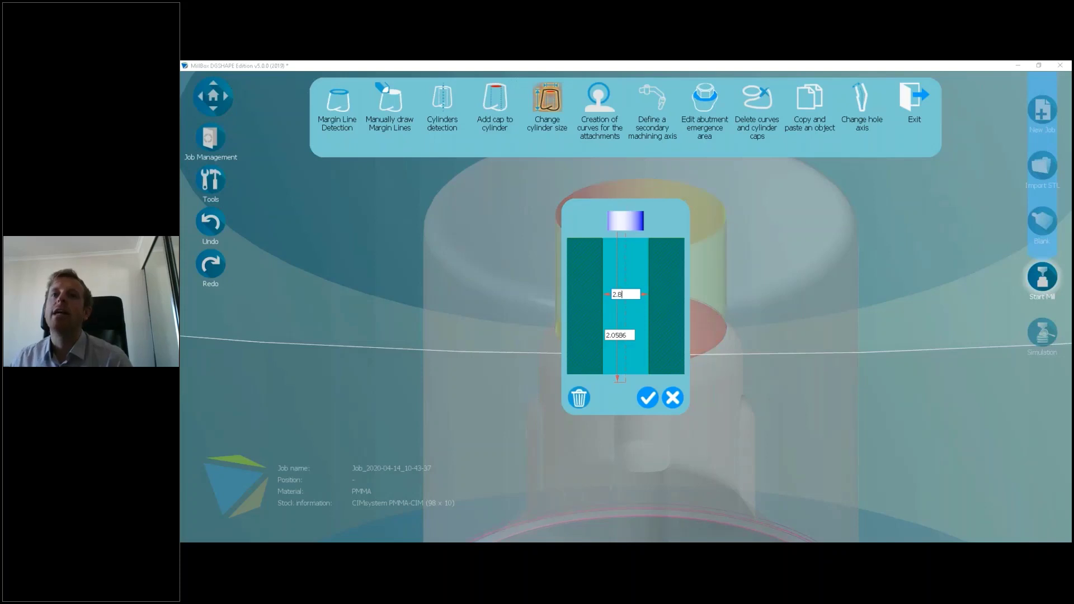
{"action": "left_click", "coordinate": [646, 401]}
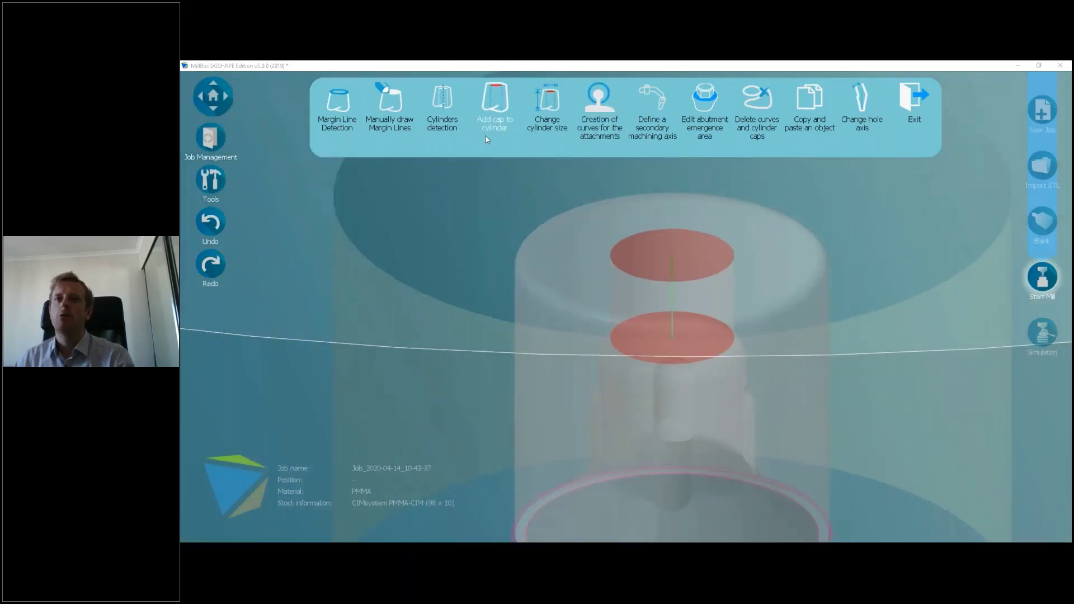
Step: Delete the cap at the top opening of the abutment's screw channel with the Delete curves and cylinder caps tool
{"action": "left_click", "coordinate": [913, 107]}
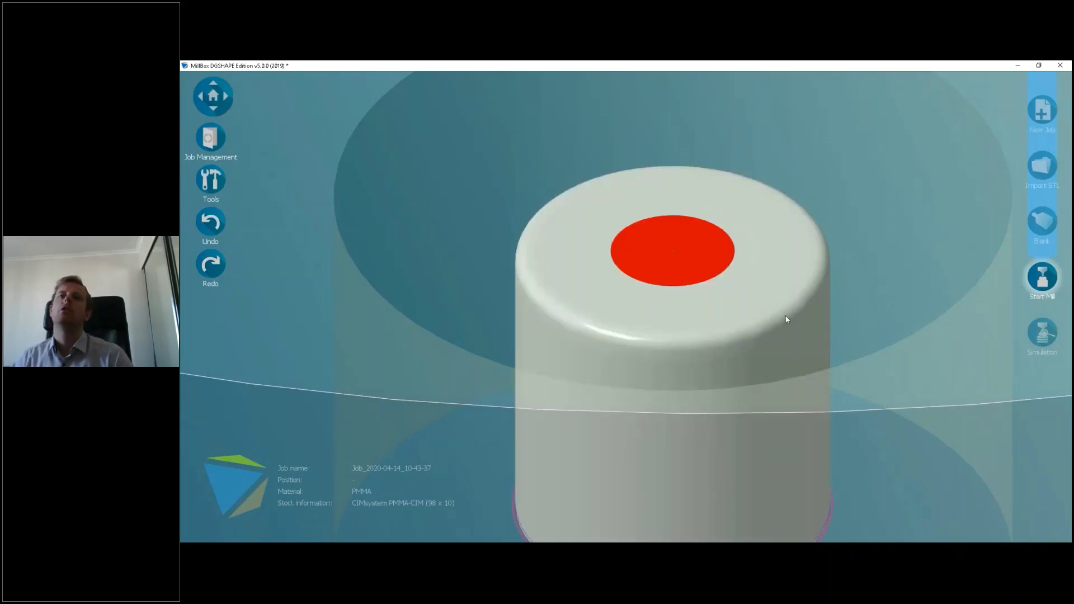
{"action": "mouse_move", "coordinate": [782, 311]}
{"action": "middle_mouse_down"}
{"action": "mouse_move", "coordinate": [786, 232]}
{"action": "mouse_move", "coordinate": [771, 307]}
{"action": "middle_mouse_up"}
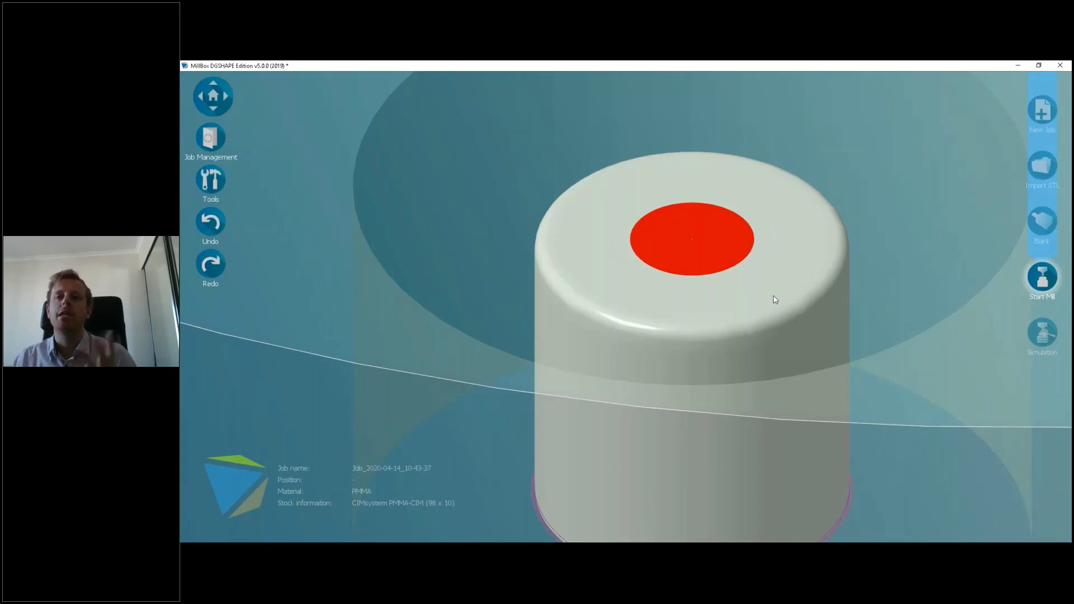
{"action": "left_click", "coordinate": [210, 180]}
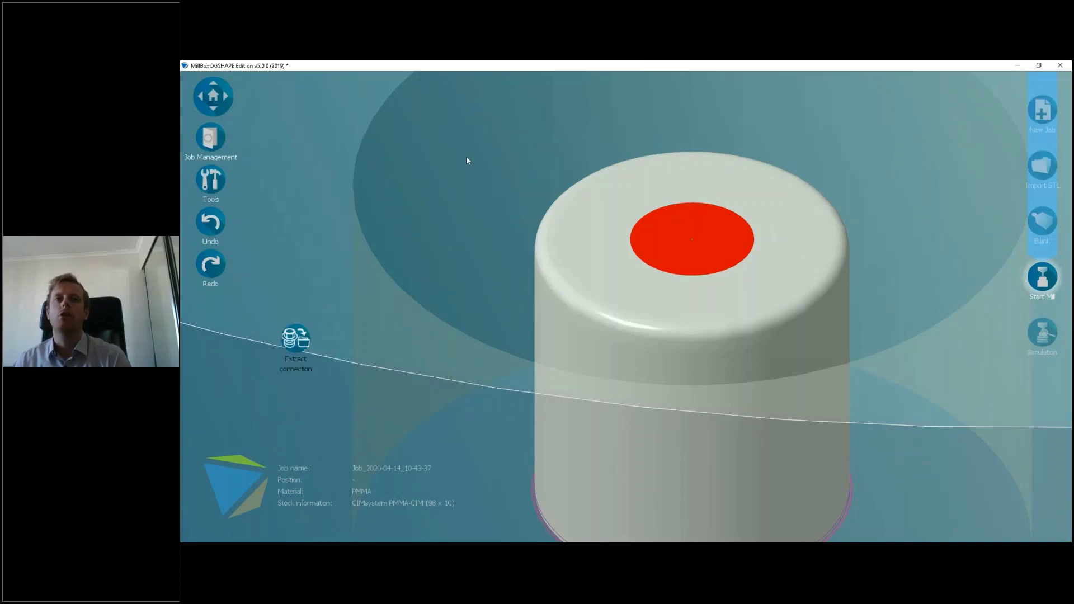
{"action": "left_click", "coordinate": [339, 287]}
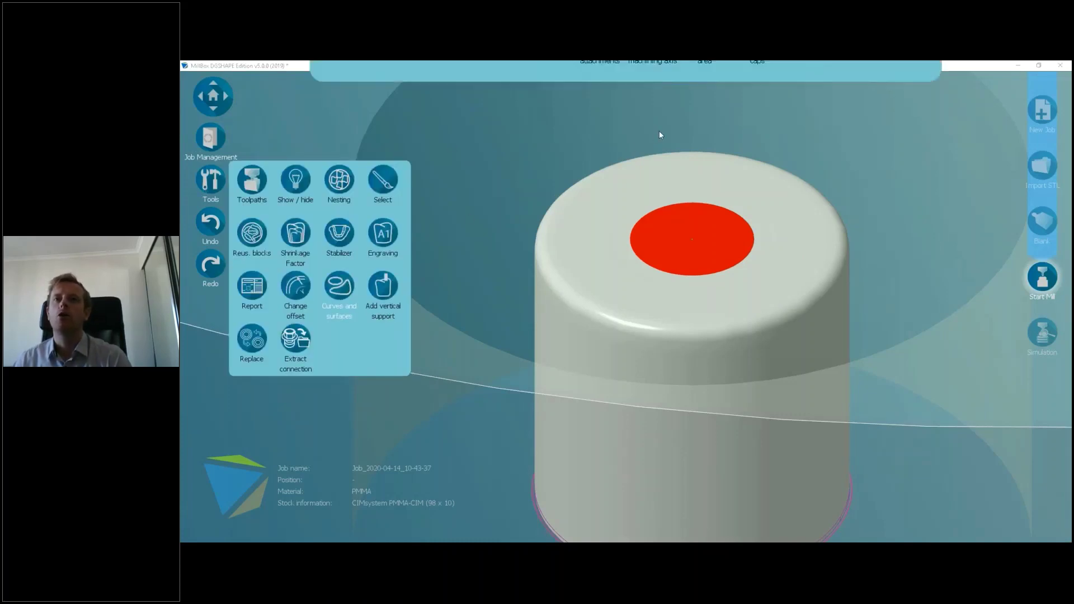
{"action": "left_click", "coordinate": [757, 98]}
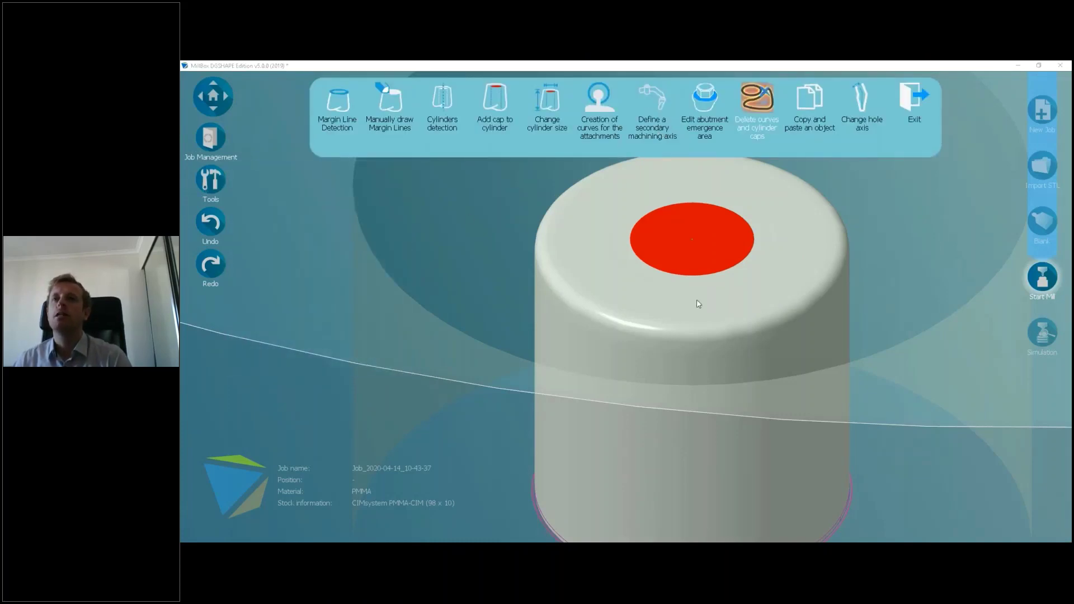
{"action": "left_click", "coordinate": [713, 218]}
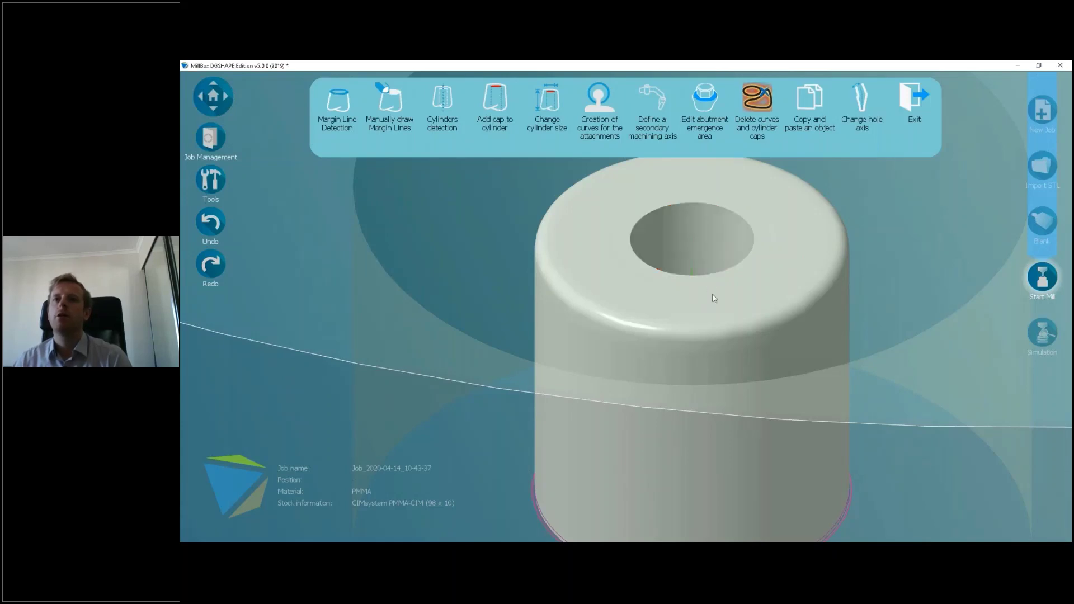
Step: Leave the deletion tool and examine the uncapped screw channel from above
{"action": "left_click_drag", "start_coordinate": [714, 292], "coordinate": [716, 309]}
{"action": "middle_click_drag", "start_coordinate": [715, 306], "coordinate": [672, 303]}
{"action": "left_click", "coordinate": [777, 377]}
{"action": "scroll", "coordinate": [672, 303], "scroll_direction": "down", "scroll_amount": 1}
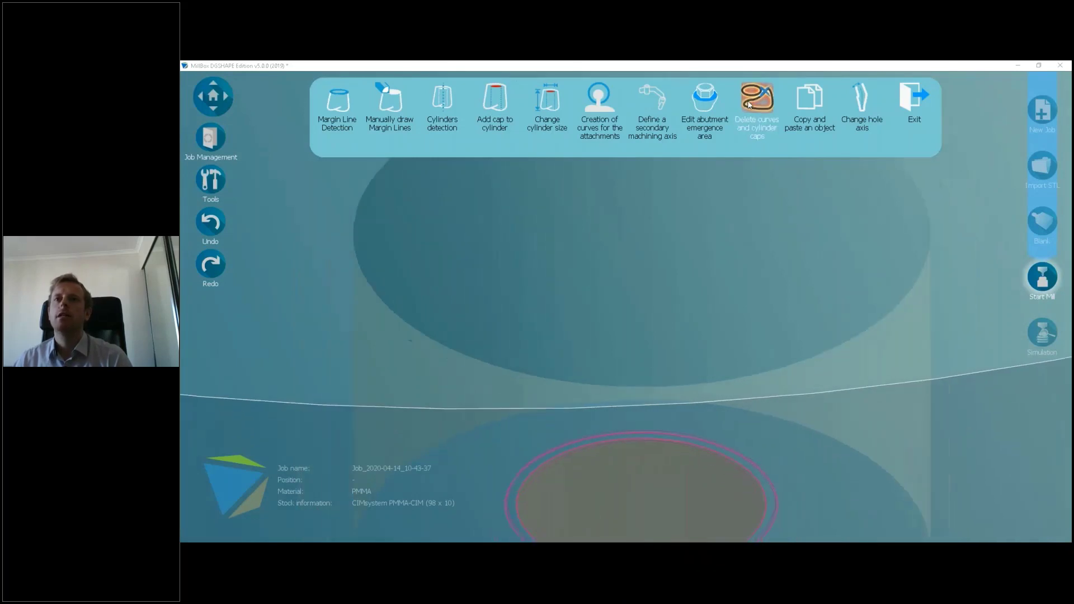
{"action": "key", "text": "Escape"}
{"action": "left_click_drag", "start_coordinate": [770, 330], "coordinate": [707, 400]}
{"action": "scroll", "coordinate": [694, 257], "scroll_direction": "up", "scroll_amount": 8}
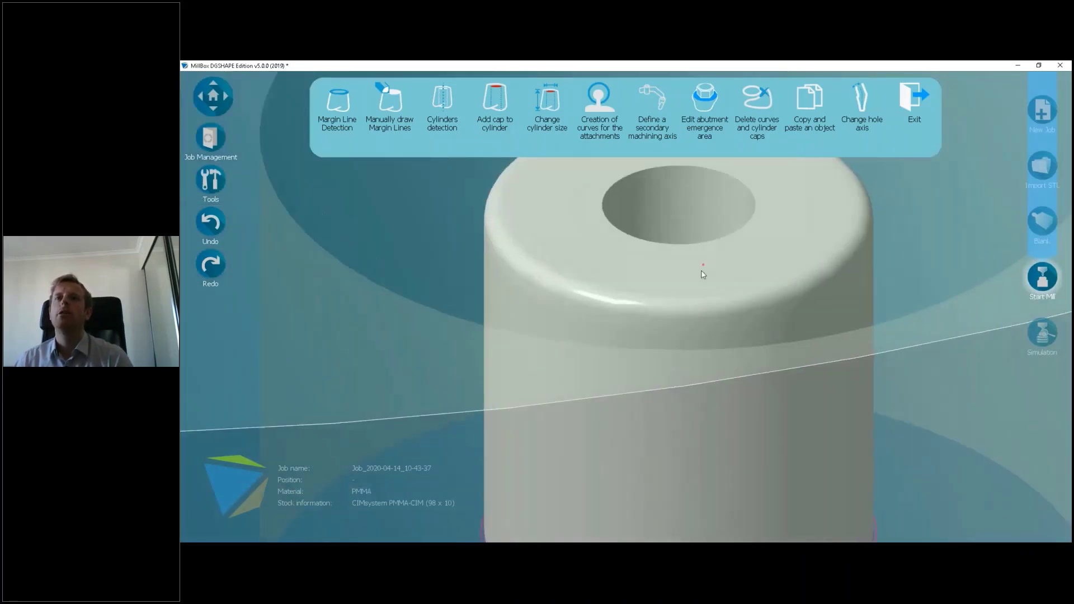
{"action": "left_click_drag", "start_coordinate": [675, 300], "coordinate": [676, 310]}
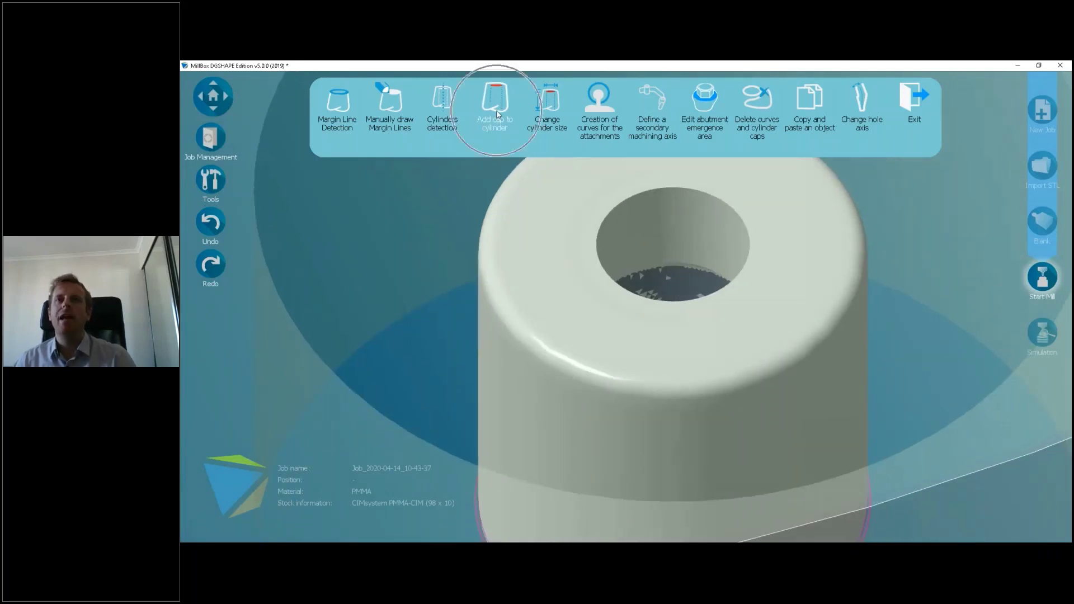
Step: Detect the cylinder of the open screw channel with the Cylinders detection tool
{"action": "left_click", "coordinate": [443, 104]}
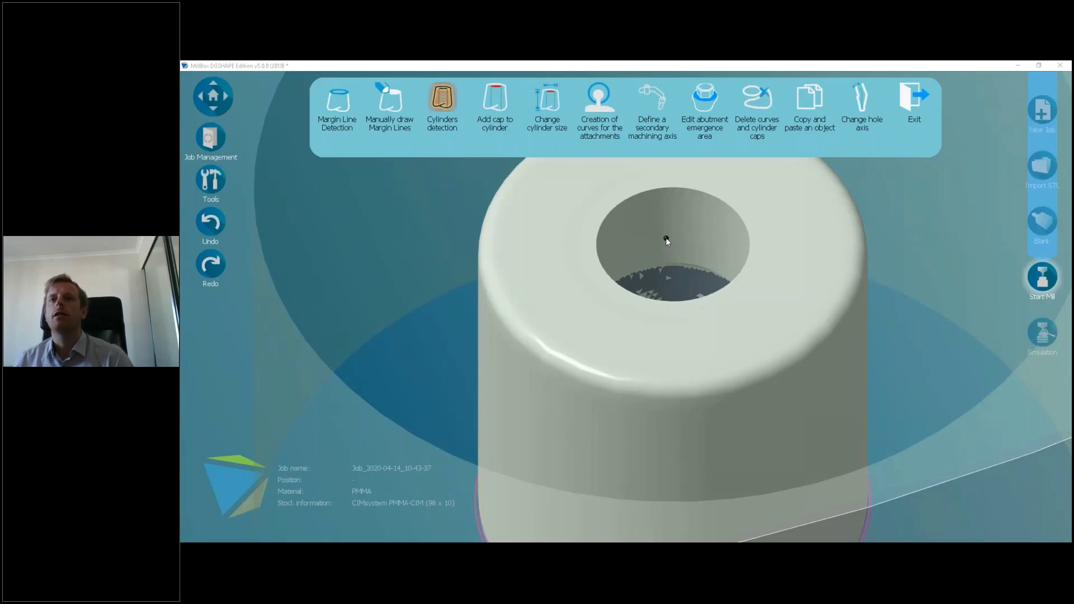
{"action": "left_click", "coordinate": [666, 239]}
{"action": "left_click", "coordinate": [427, 103]}
{"action": "middle_click_drag", "start_coordinate": [676, 249], "coordinate": [725, 260]}
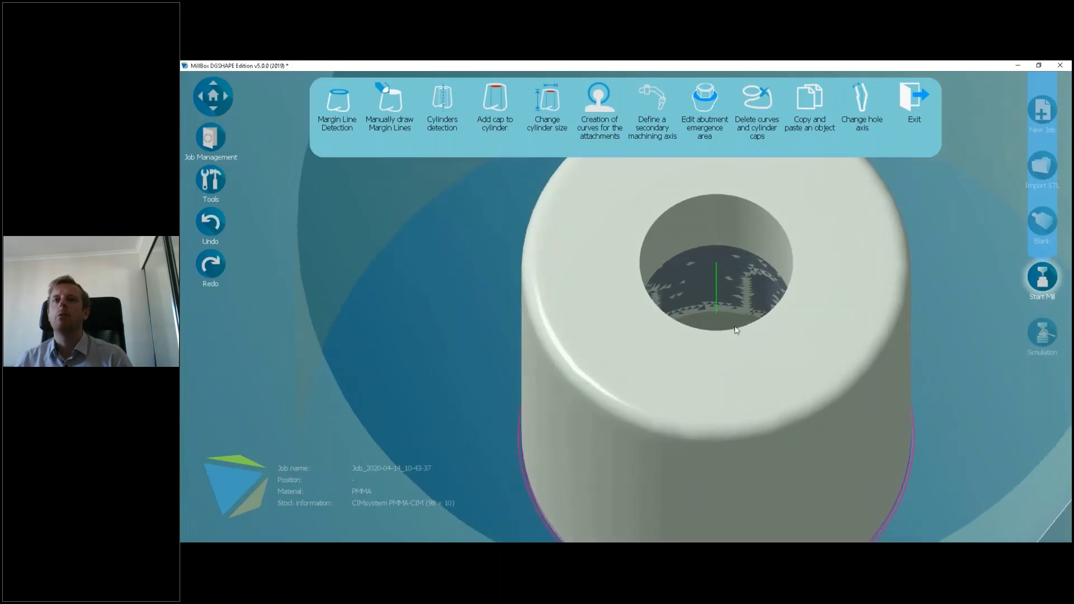
{"action": "middle_click_drag", "start_coordinate": [734, 325], "coordinate": [733, 311]}
Step: Cap the detected screw channel cylinder and exit the curves and surfaces tools
{"action": "left_click", "coordinate": [496, 101]}
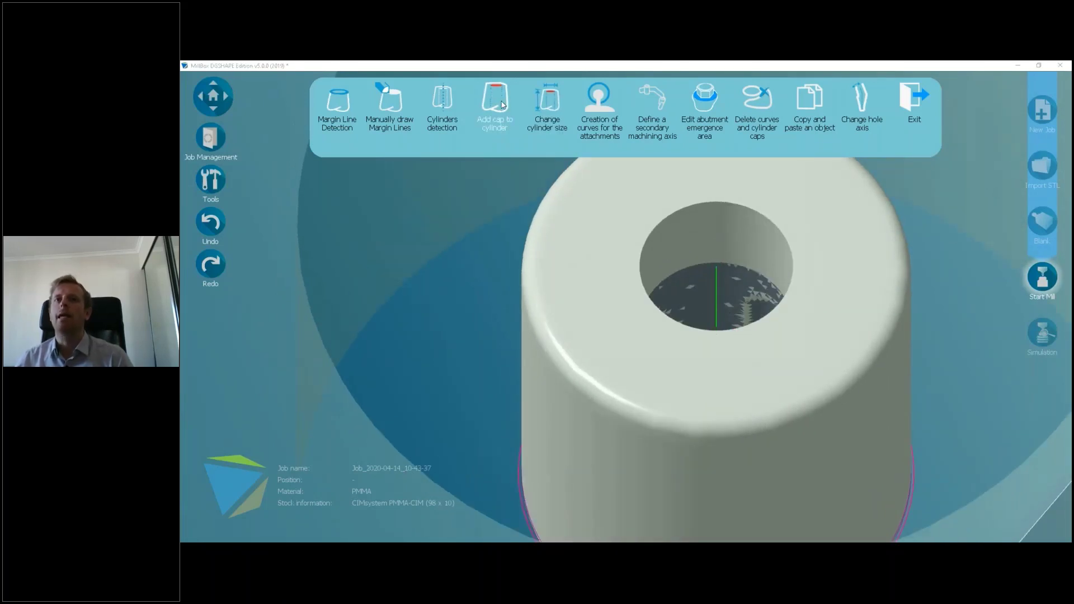
{"action": "left_click", "coordinate": [750, 251]}
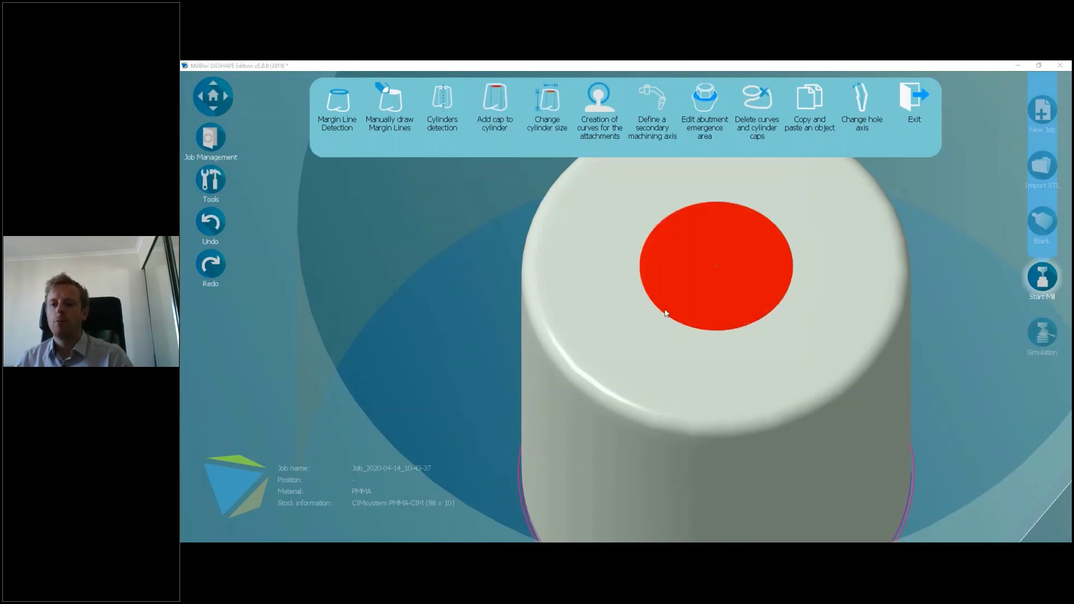
{"action": "left_click", "coordinate": [903, 108]}
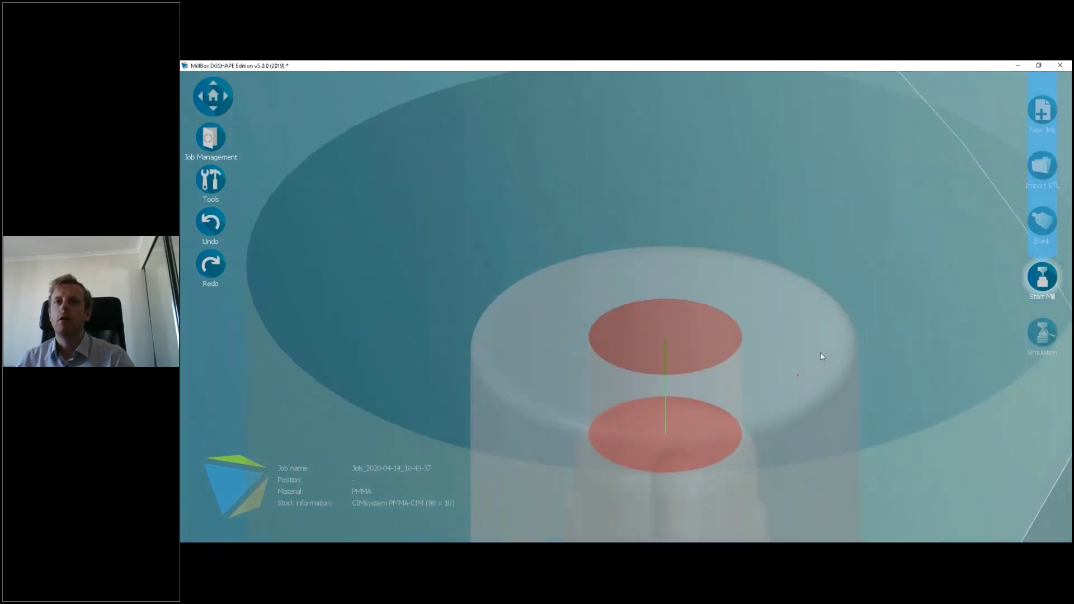
Step: Examine the screw channel caps through the transparent abutment and inspect its outside from below and above
{"action": "middle_click_drag", "start_coordinate": [600, 361], "coordinate": [652, 272]}
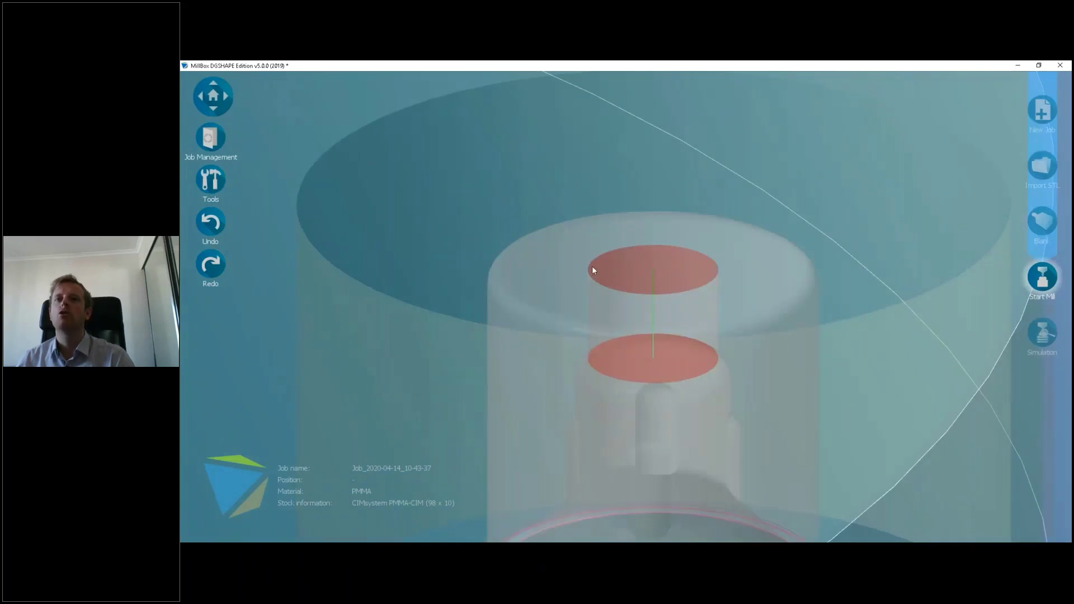
{"action": "middle_click_drag", "start_coordinate": [670, 441], "coordinate": [673, 421]}
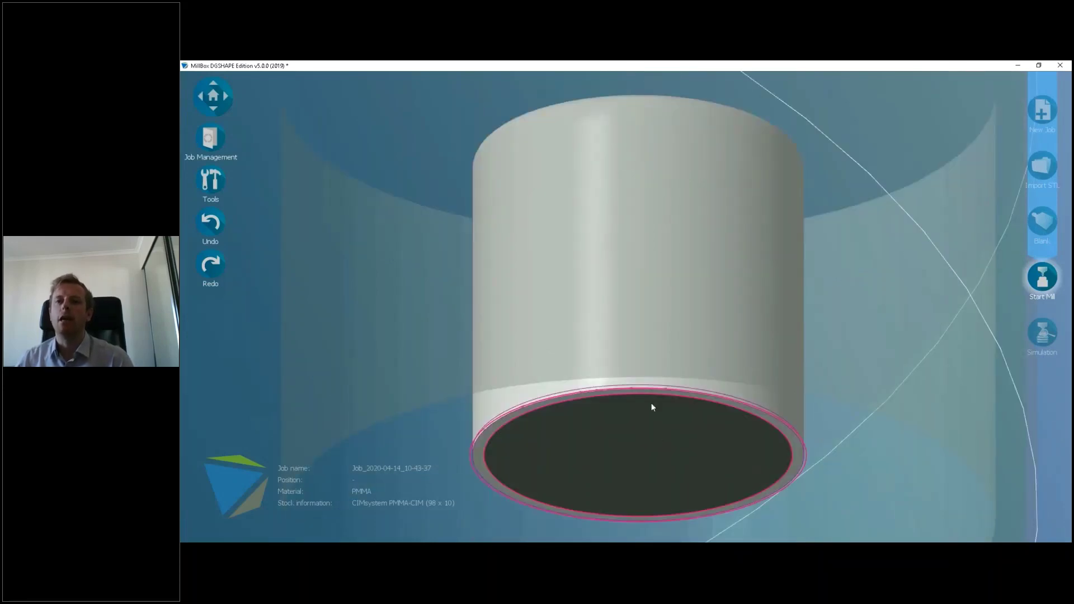
{"action": "middle_click_drag", "start_coordinate": [637, 290], "coordinate": [637, 305]}
{"action": "left_click_drag", "start_coordinate": [639, 310], "coordinate": [630, 341]}
{"action": "scroll", "coordinate": [631, 366], "scroll_direction": "down", "scroll_amount": 3}
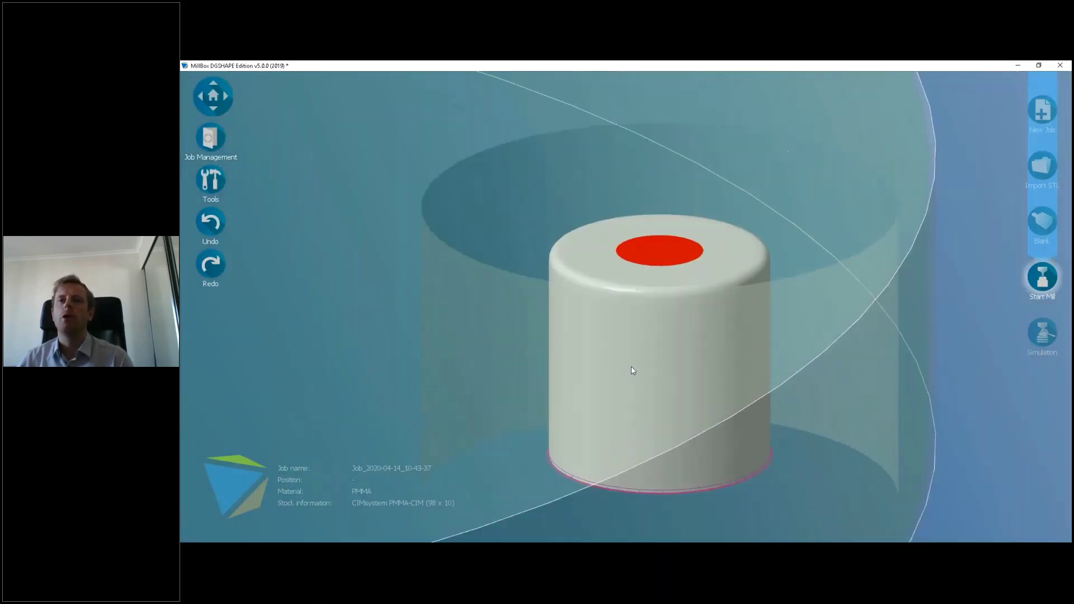
{"action": "middle_click_drag", "start_coordinate": [631, 366], "coordinate": [669, 316]}
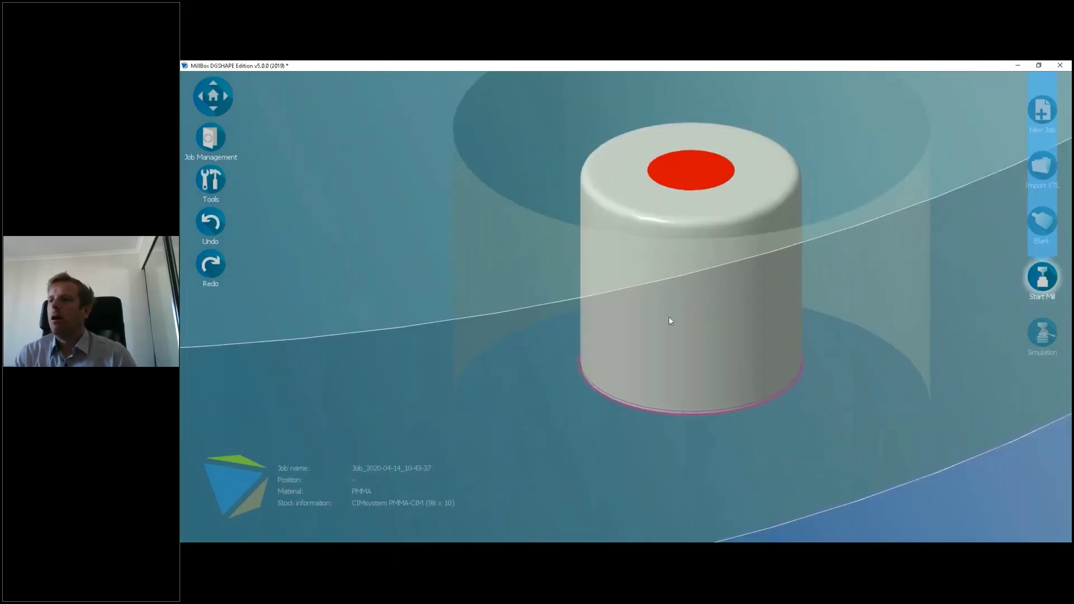
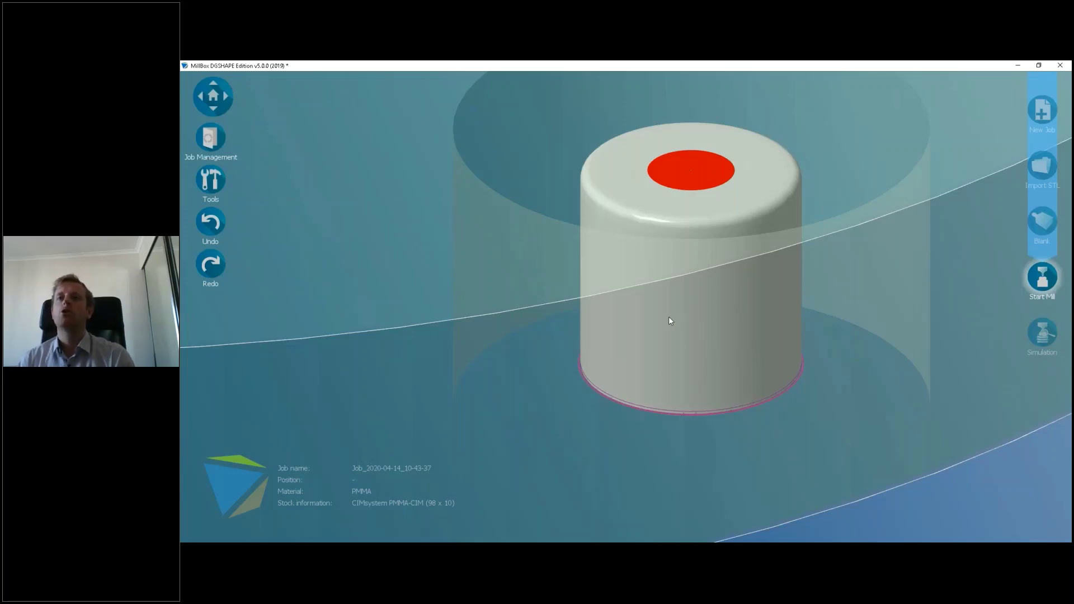
Step: Add two rectangular Not-Cuttable pins, 1 mm high and 4 mm wide, to different sides of the hybrid abutment
{"action": "left_click", "coordinate": [666, 281]}
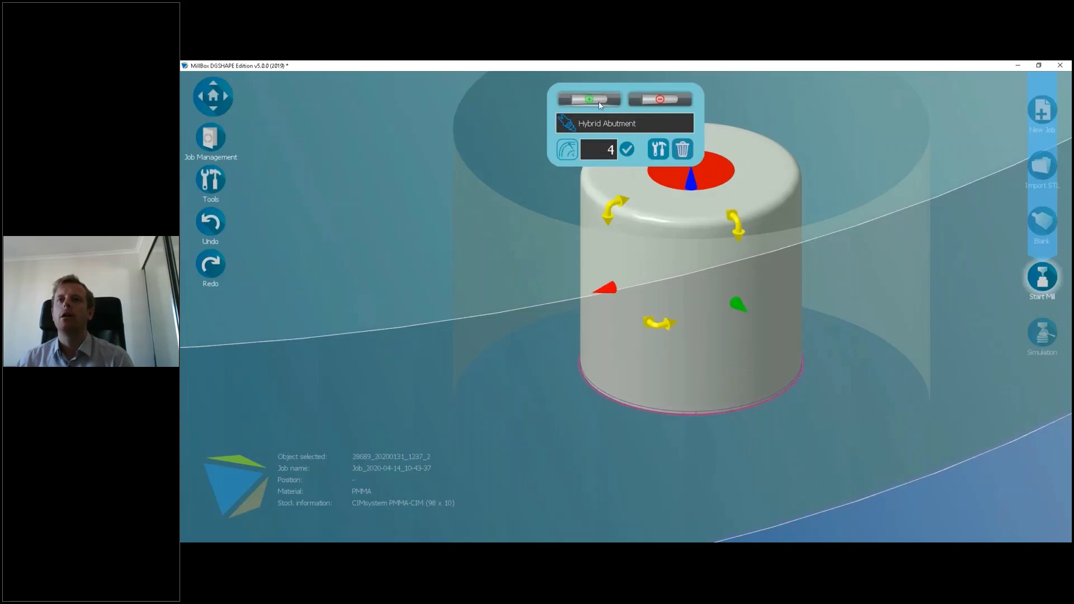
{"action": "left_click", "coordinate": [583, 101]}
{"action": "left_click", "coordinate": [655, 324]}
{"action": "right_click_drag", "start_coordinate": [740, 369], "coordinate": [853, 347]}
{"action": "left_click", "coordinate": [909, 341]}
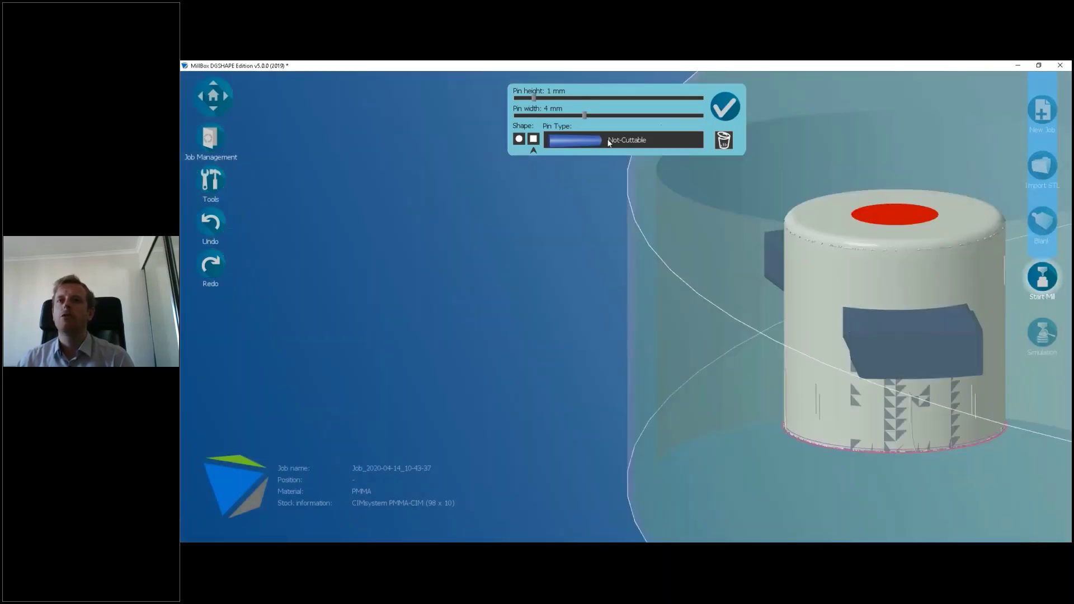
Step: Add one Not-Cuttable and one Semi-Cuttable round pin, each 2 mm in diameter, to the remaining sides of the abutment and confirm the pins
{"action": "left_click", "coordinate": [519, 140]}
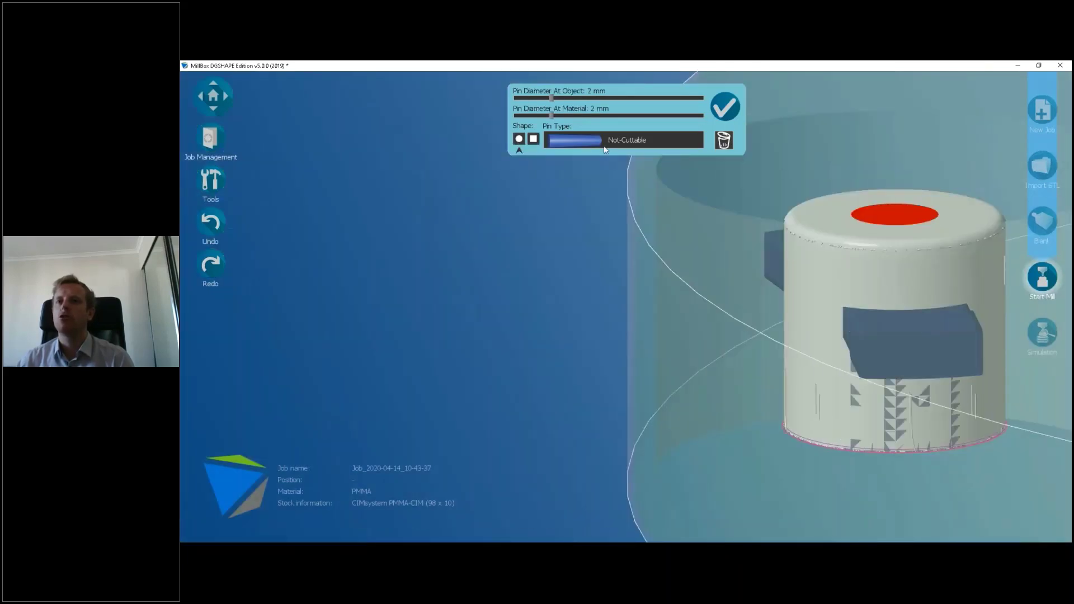
{"action": "left_click", "coordinate": [793, 311]}
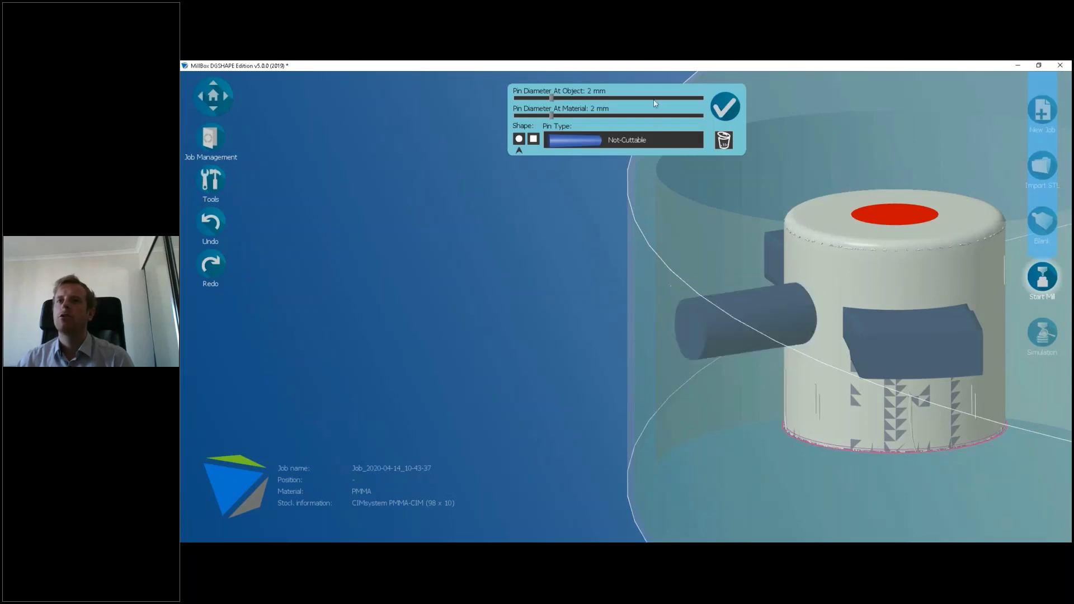
{"action": "left_click", "coordinate": [607, 137]}
{"action": "left_click", "coordinate": [618, 157]}
{"action": "right_click_drag", "start_coordinate": [921, 311], "coordinate": [867, 325]}
{"action": "middle_click_drag", "start_coordinate": [867, 325], "coordinate": [679, 338]}
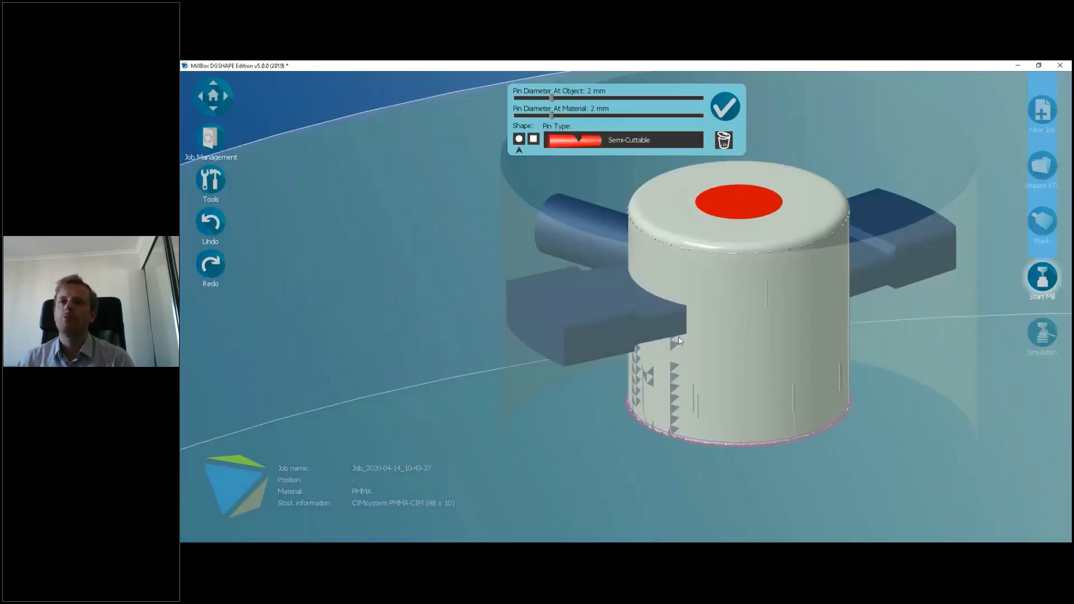
{"action": "left_click", "coordinate": [725, 106]}
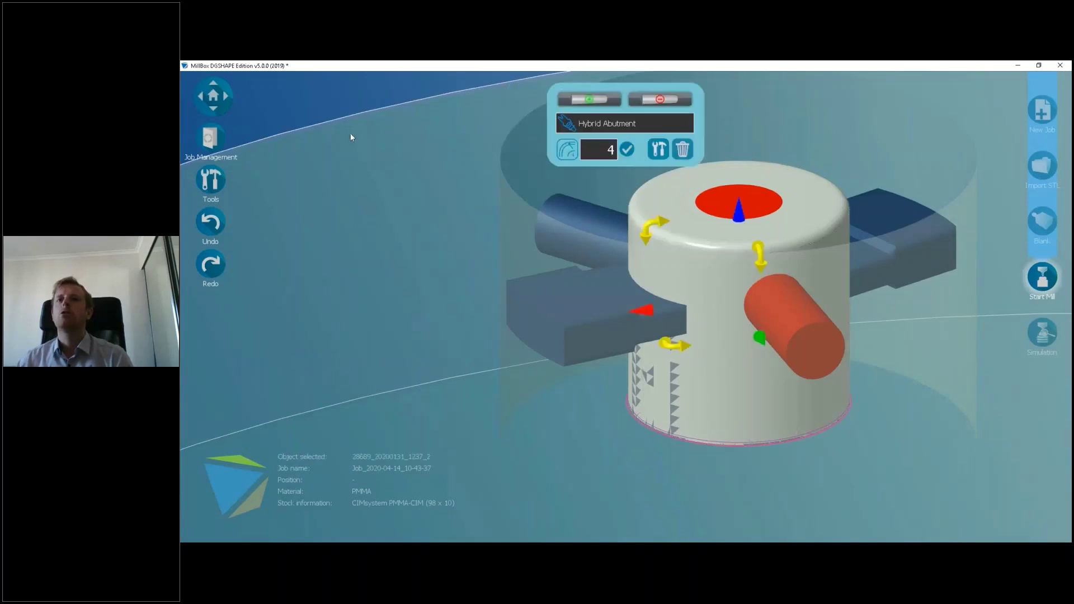
{"action": "left_click", "coordinate": [392, 178]}
Step: Examine the pinned abutment's placement in the blank from the top, the side and several angles
{"action": "scroll", "coordinate": [464, 270], "scroll_direction": "down", "scroll_amount": 3}
{"action": "right_click_drag", "start_coordinate": [529, 291], "coordinate": [491, 338]}
{"action": "middle_click_drag", "start_coordinate": [491, 338], "coordinate": [508, 327]}
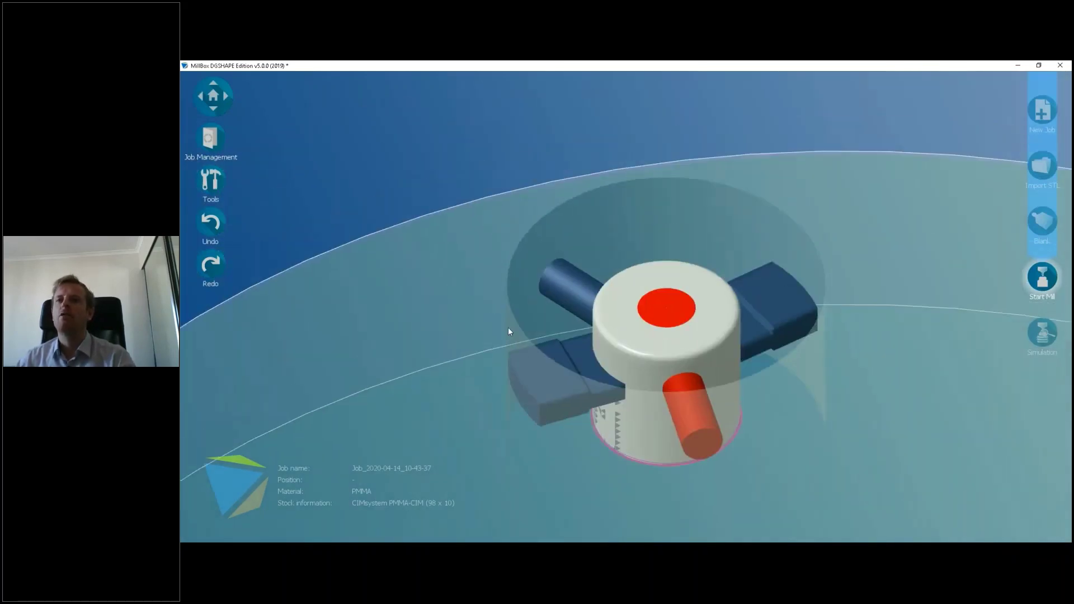
{"action": "left_click", "coordinate": [213, 96]}
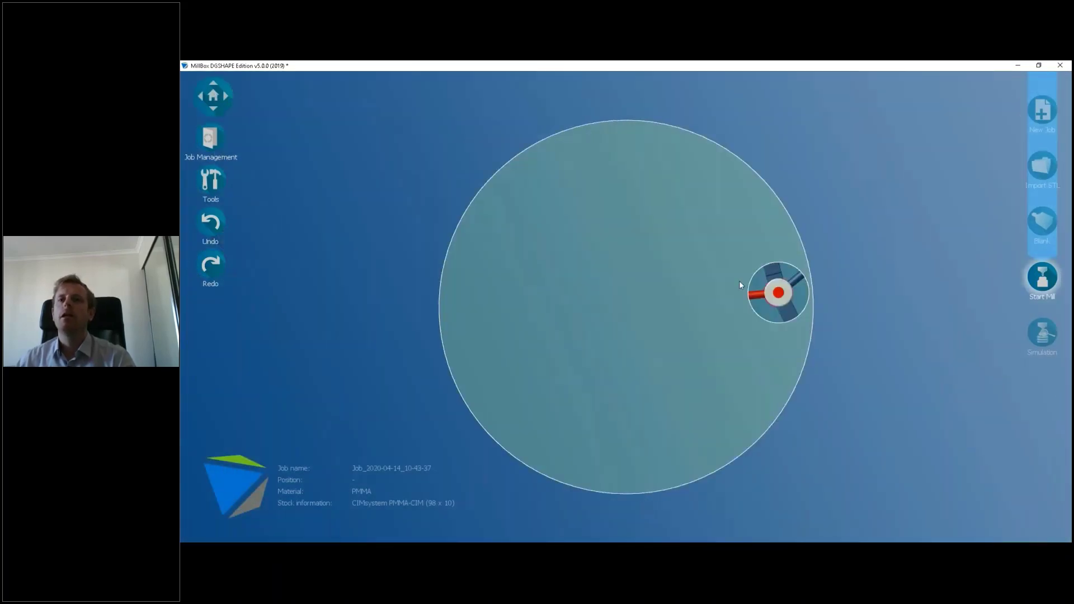
{"action": "key", "text": "Down"}
{"action": "key", "text": "Right"}
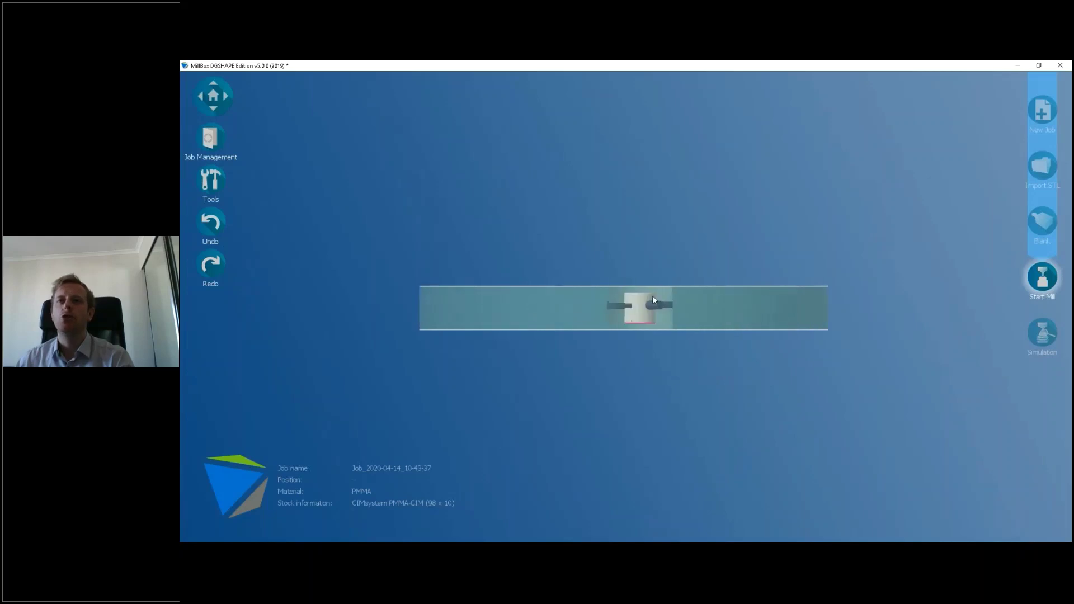
{"action": "scroll", "coordinate": [652, 296], "scroll_direction": "up", "scroll_amount": 3}
{"action": "middle_click_drag", "start_coordinate": [653, 296], "coordinate": [830, 408]}
{"action": "scroll", "coordinate": [777, 380], "scroll_direction": "up", "scroll_amount": 5}
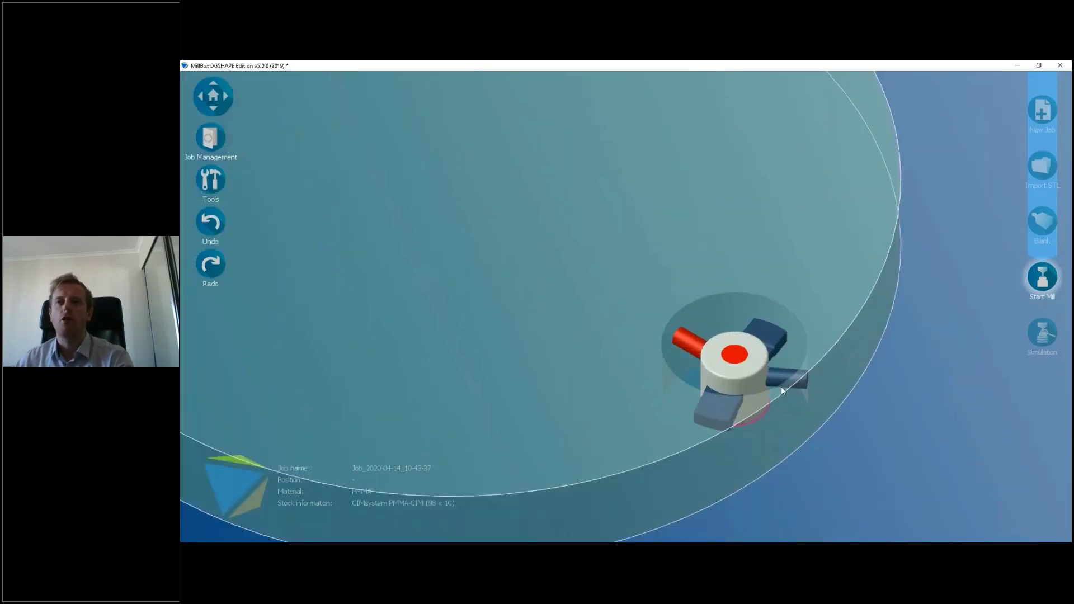
{"action": "middle_click_drag", "start_coordinate": [780, 387], "coordinate": [563, 365]}
{"action": "scroll", "coordinate": [556, 260], "scroll_direction": "down", "scroll_amount": 3}
{"action": "scroll", "coordinate": [554, 304], "scroll_direction": "up", "scroll_amount": 5}
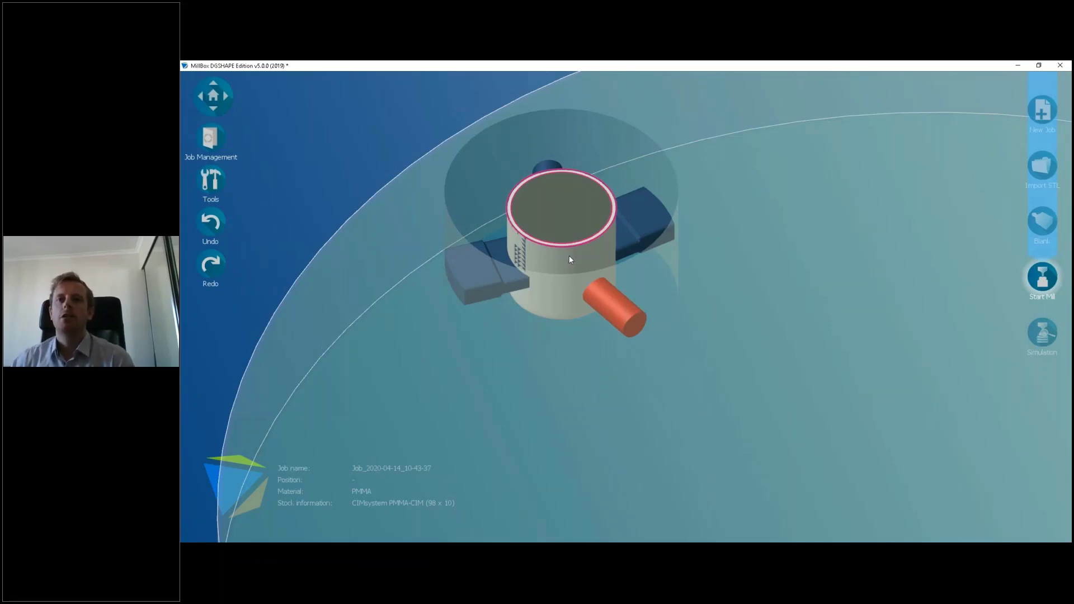
Step: Switch to the running PowerPoint slide show
{"action": "mouse_move", "coordinate": [723, 551]}
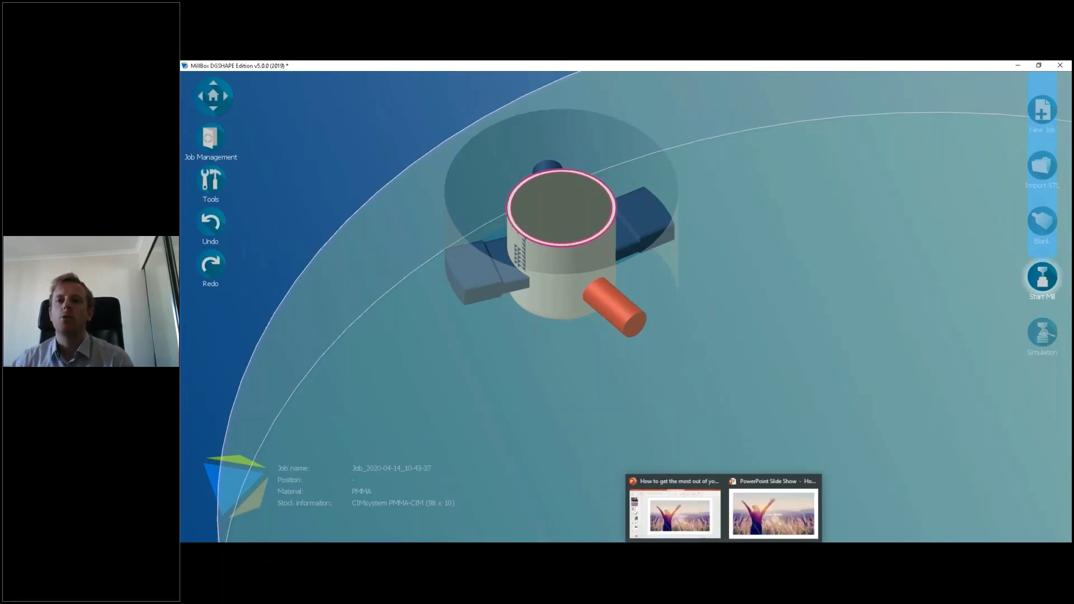
{"action": "left_click", "coordinate": [777, 519]}
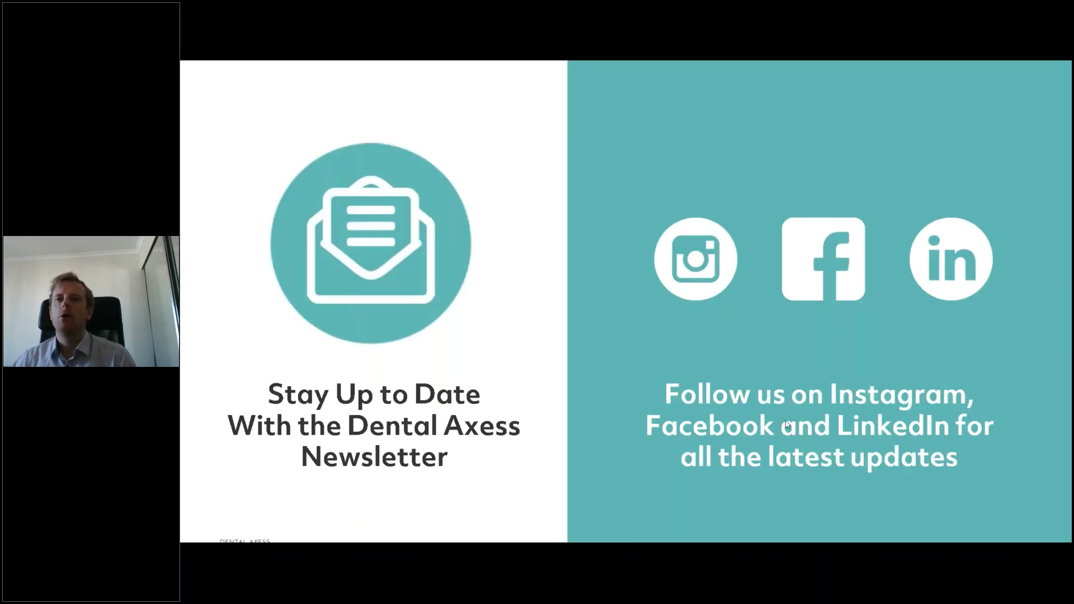